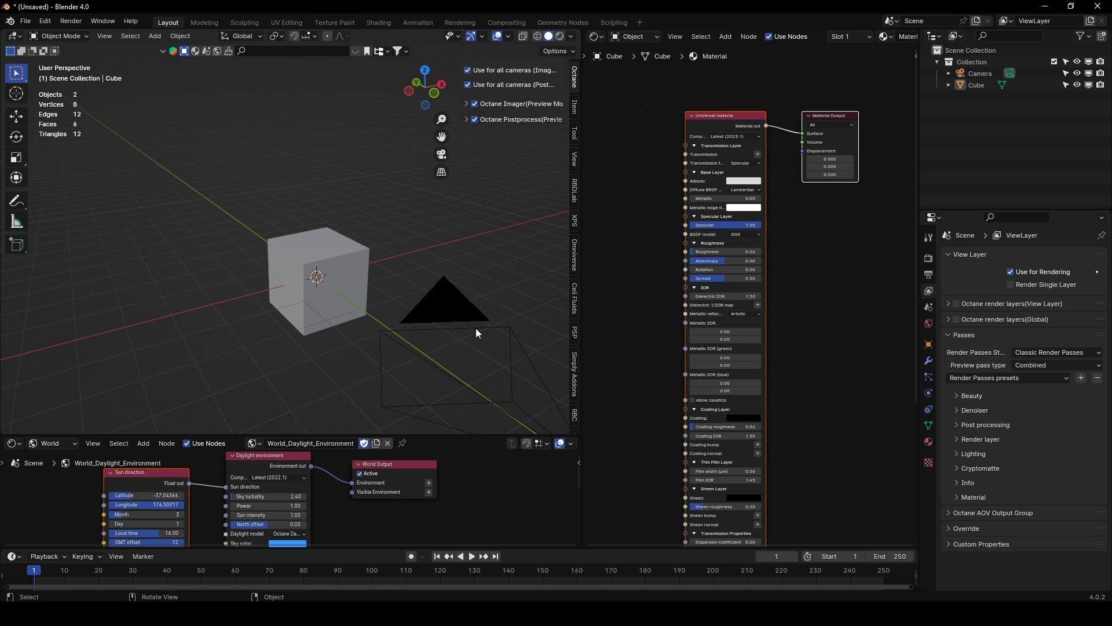
# Start a new file from the Octane Default Startup template
pyautogui.click(25, 21)
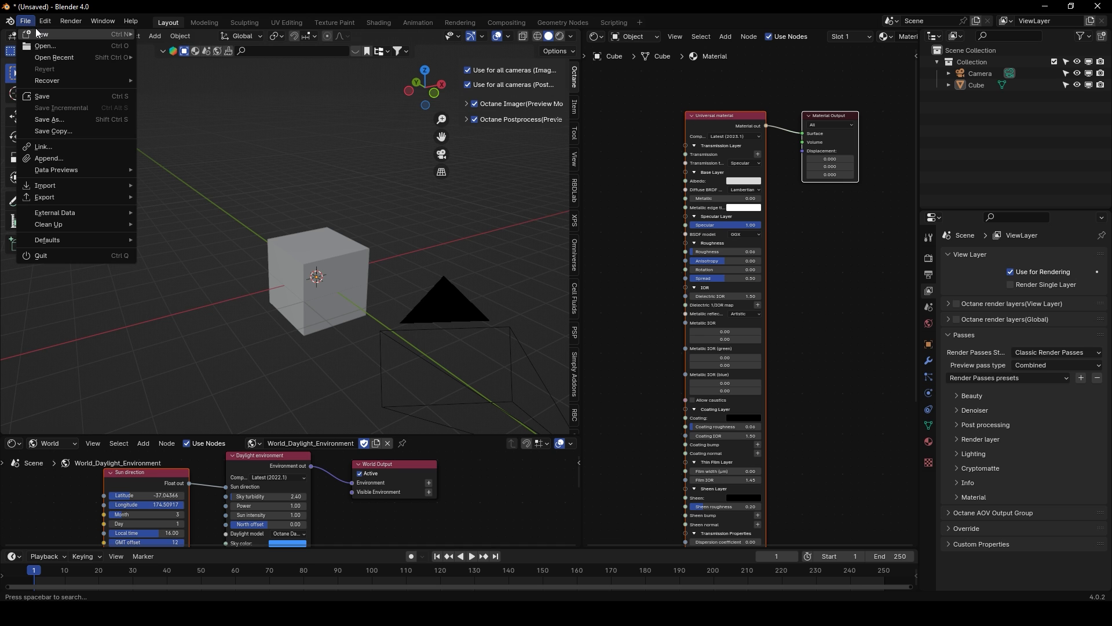
pyautogui.moveTo(36, 32)
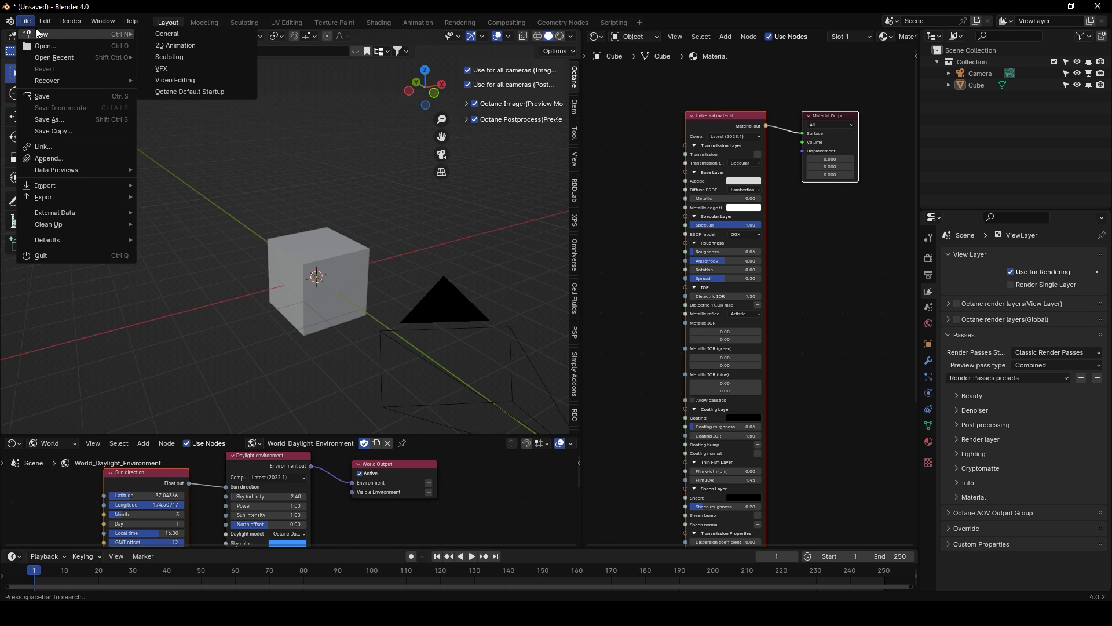
pyautogui.click(199, 93)
pyautogui.moveTo(420, 218); pyautogui.dragTo(340, 271, button='middle')
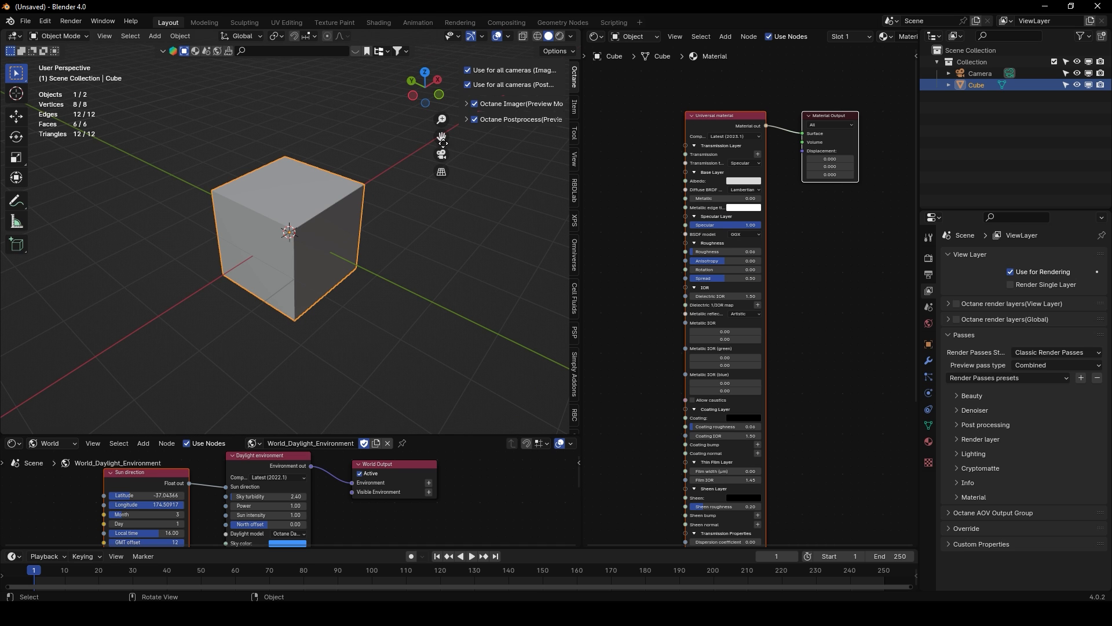
pyautogui.moveTo(442, 137); pyautogui.dragTo(433, 238)
pyautogui.moveTo(433, 238); pyautogui.dragTo(433, 277, button='middle')
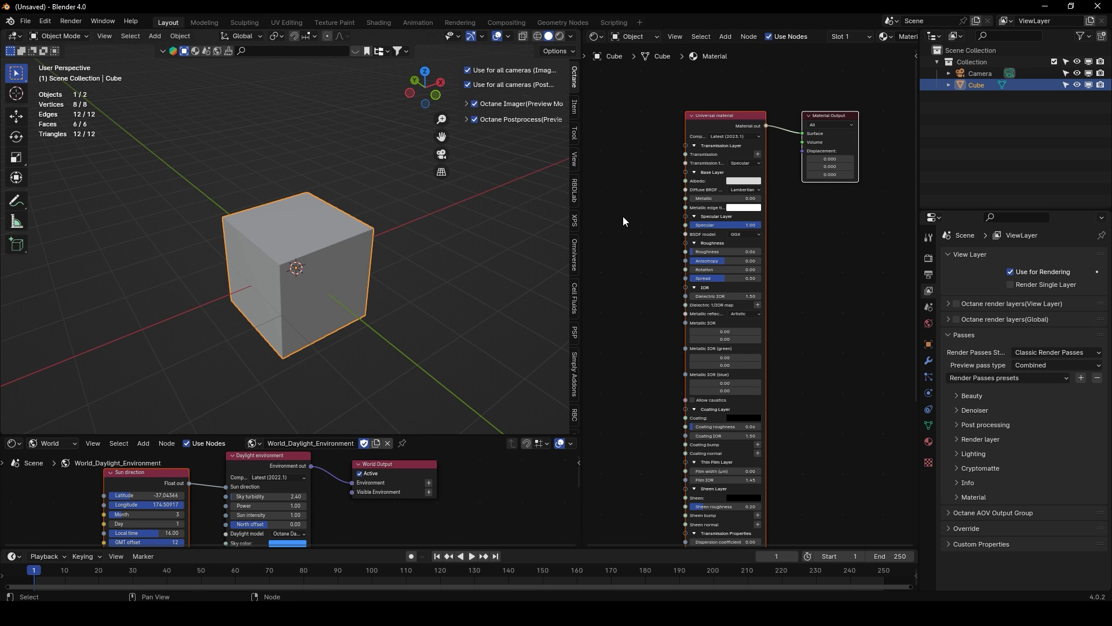
# Set the Octane render kernel to the Path tracing kernel
pyautogui.click(929, 257)
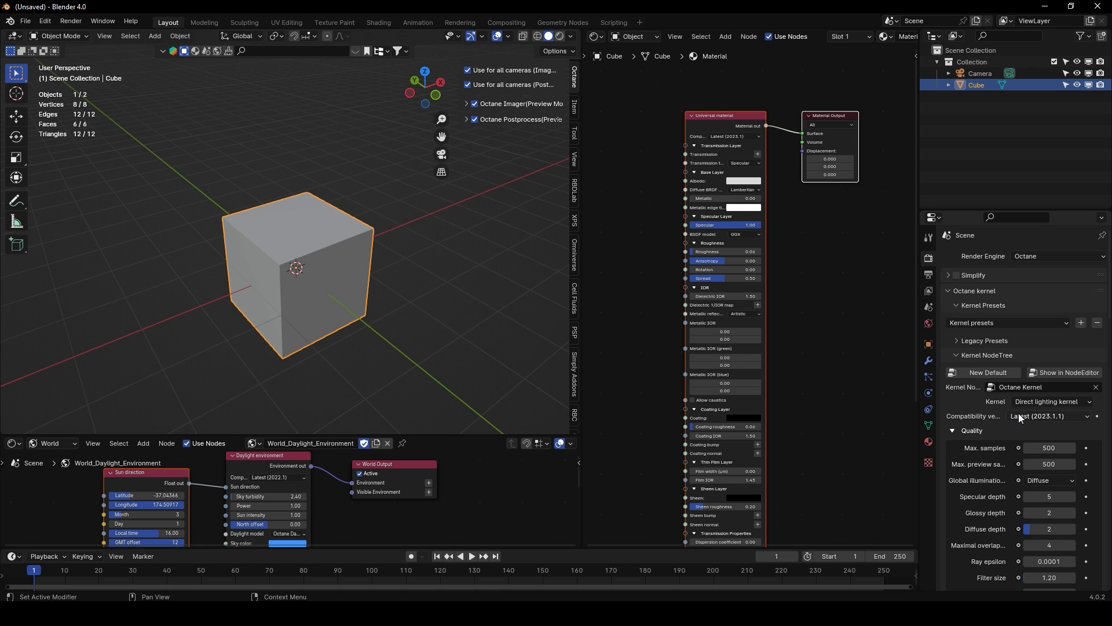
pyautogui.click(1045, 402)
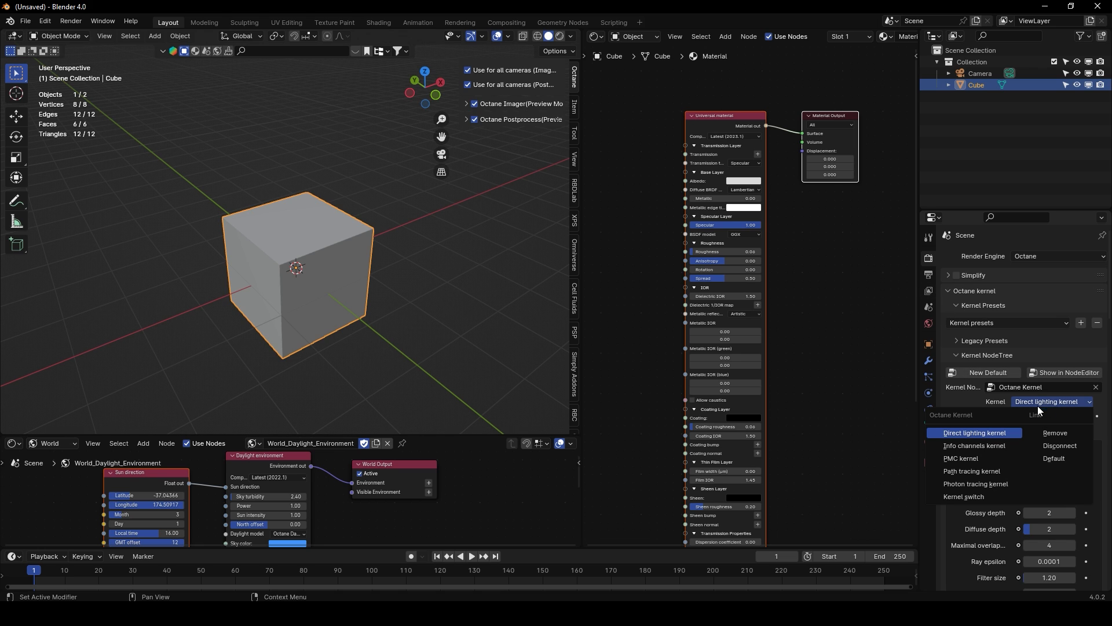
pyautogui.click(984, 468)
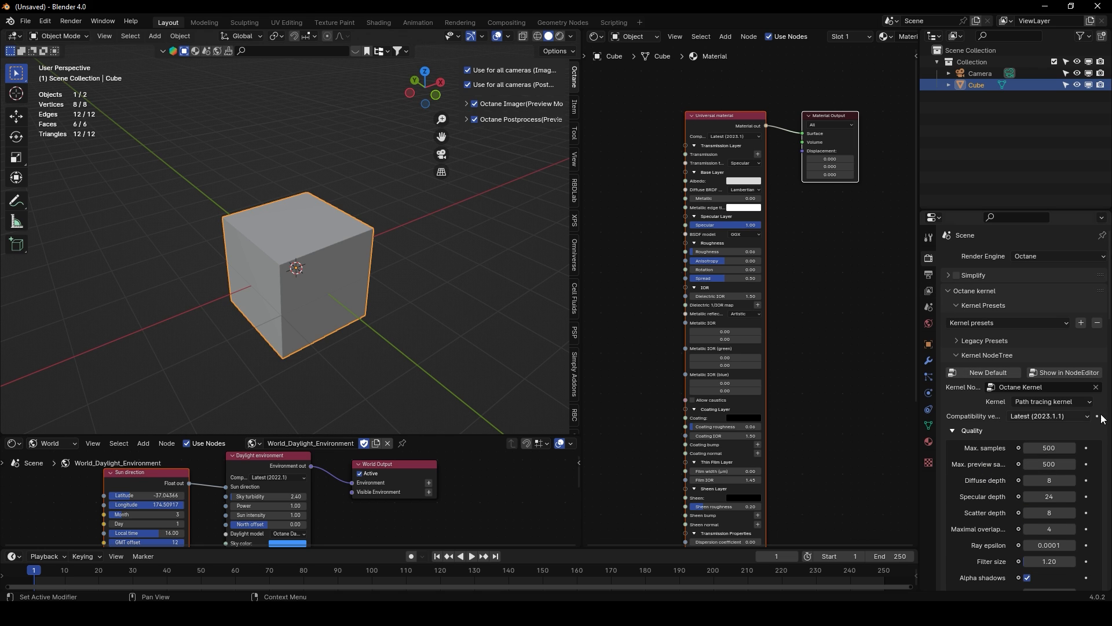
pyautogui.click(1054, 400)
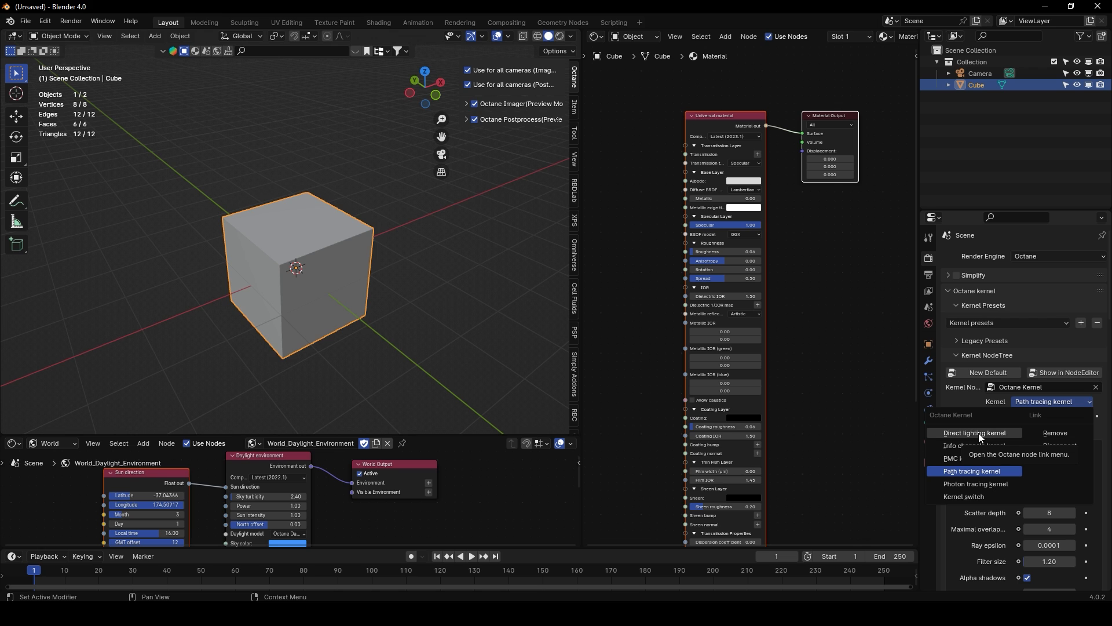
pyautogui.click(843, 407)
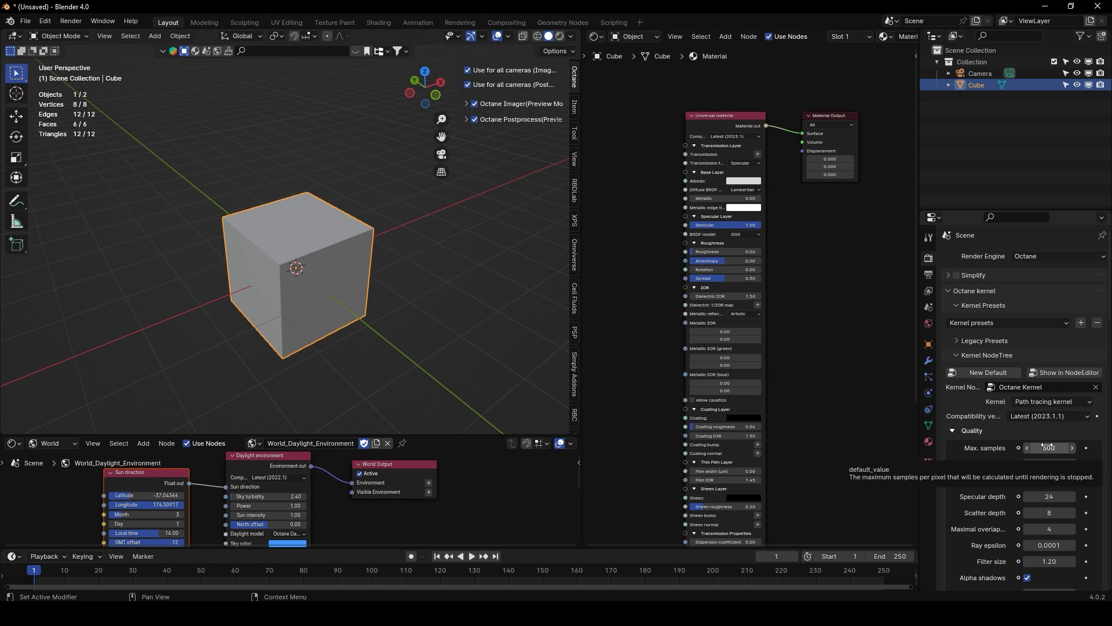
pyautogui.click(1040, 402)
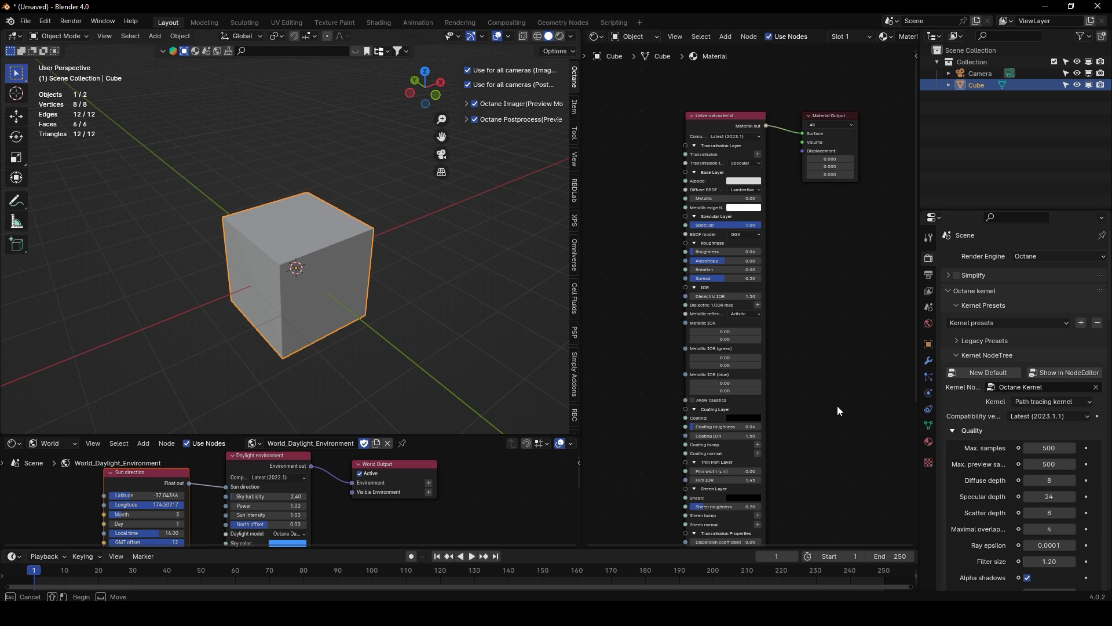
# Set the kernel's maximum preview samples to 200 and its GI clamp to 20
pyautogui.click(1051, 464)
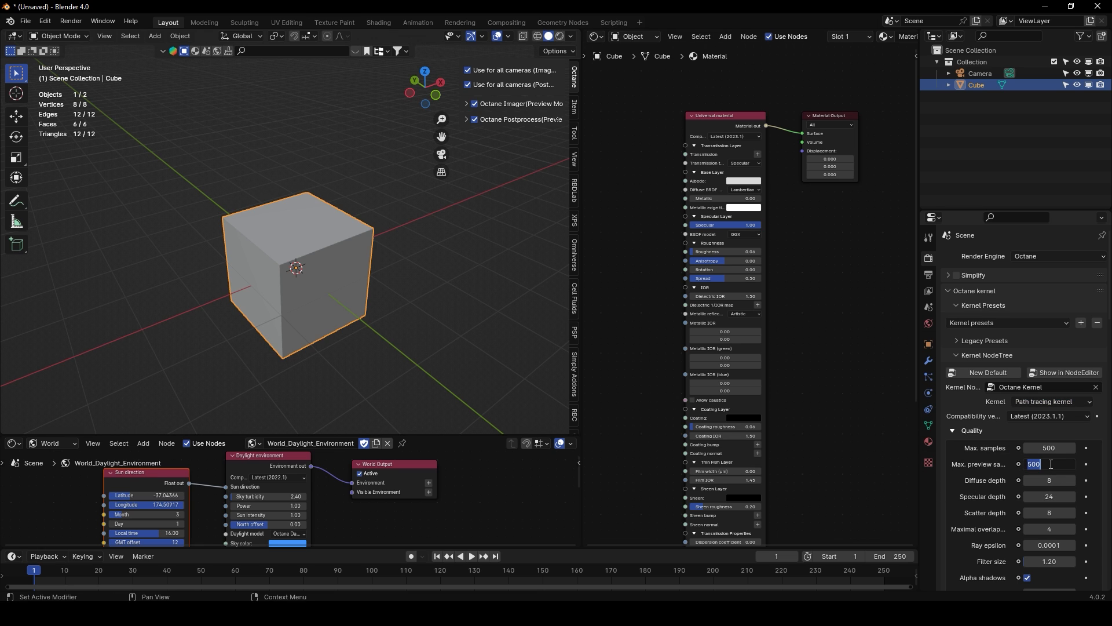
pyautogui.write('200')
pyautogui.press('Return')
pyautogui.scroll(-3, 978, 520)
pyautogui.click(1039, 540)
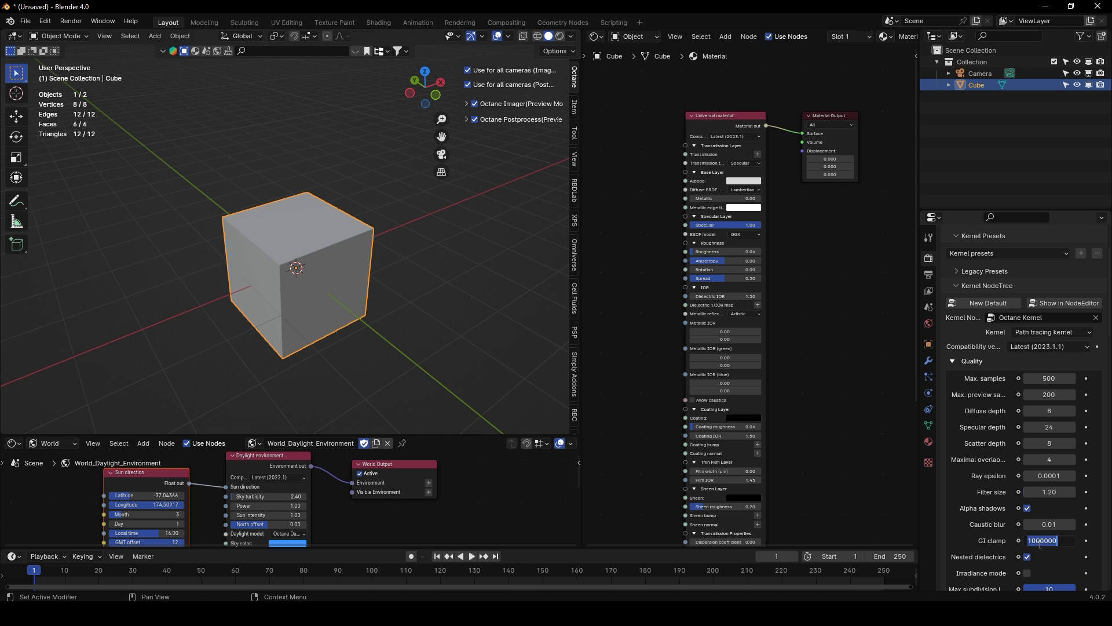
pyautogui.write('20')
pyautogui.press('Return')
pyautogui.scroll(-8, 981, 530)
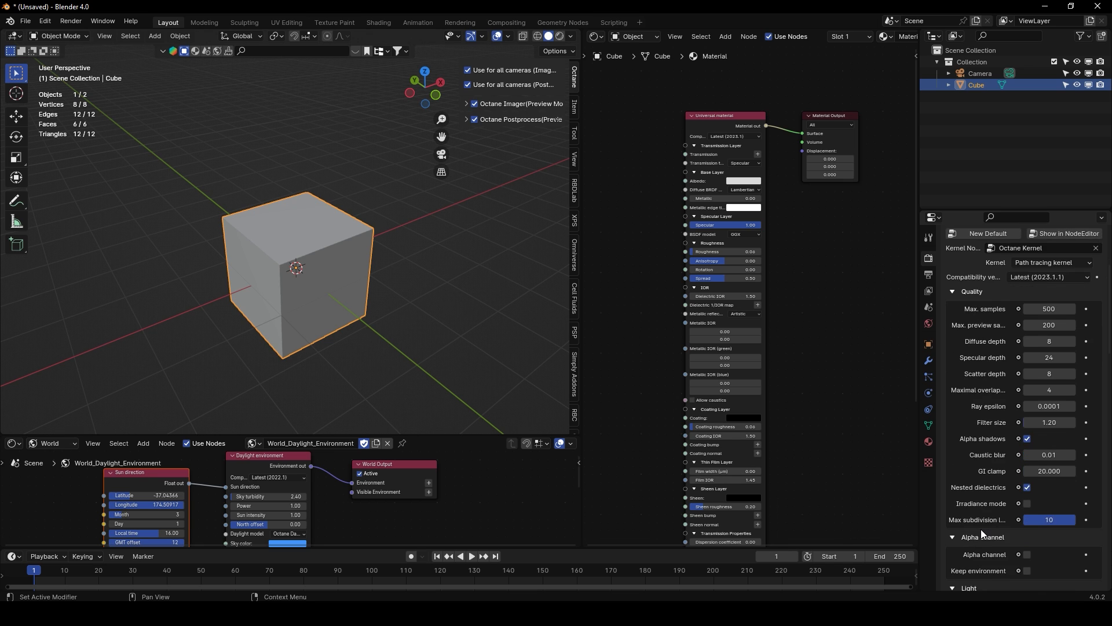
pyautogui.scroll(-1, 983, 531)
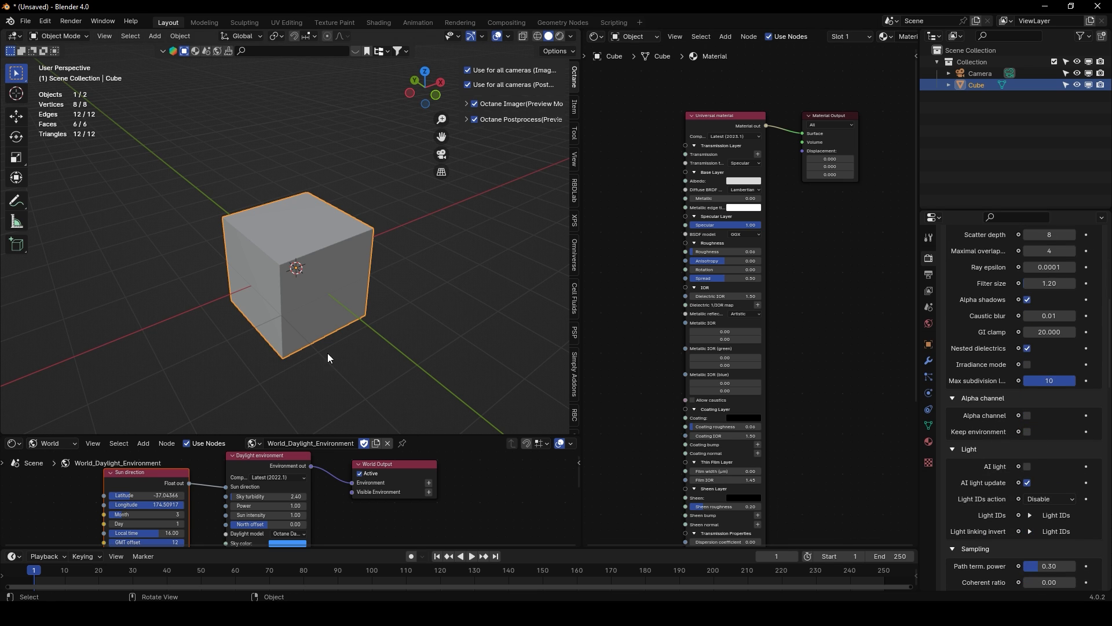
# Set the Power of the Daylight environment node in the world node tree to 0
pyautogui.moveTo(350, 433); pyautogui.dragTo(351, 290)
pyautogui.moveTo(181, 371); pyautogui.dragTo(308, 472, button='middle')
pyautogui.click(347, 429)
pyautogui.write('0')
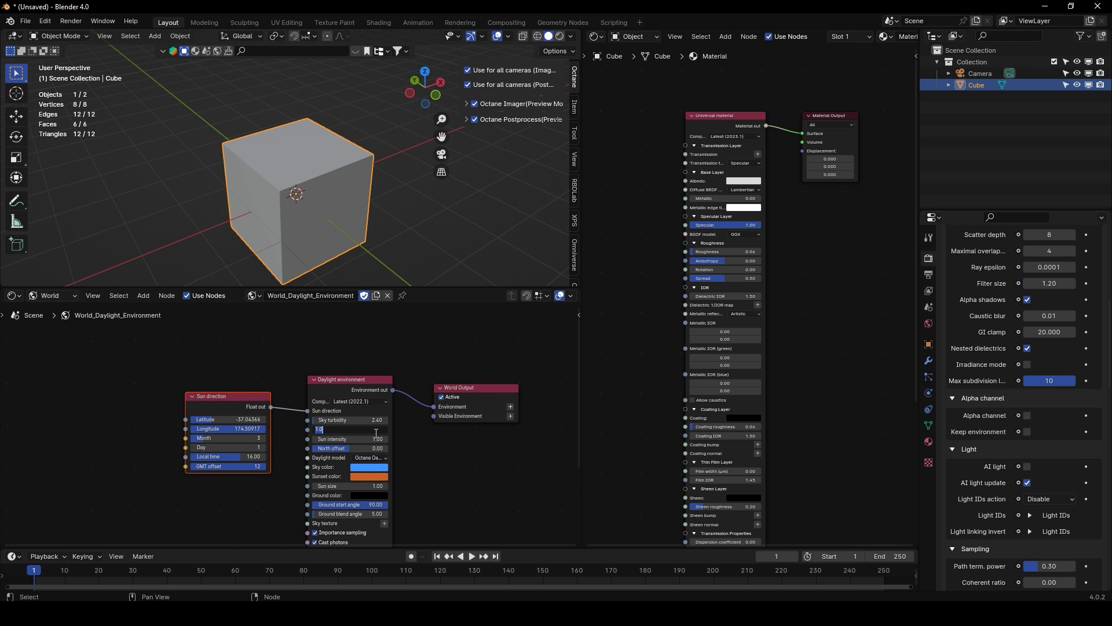
pyautogui.press('Return')
pyautogui.scroll(1, 382, 443)
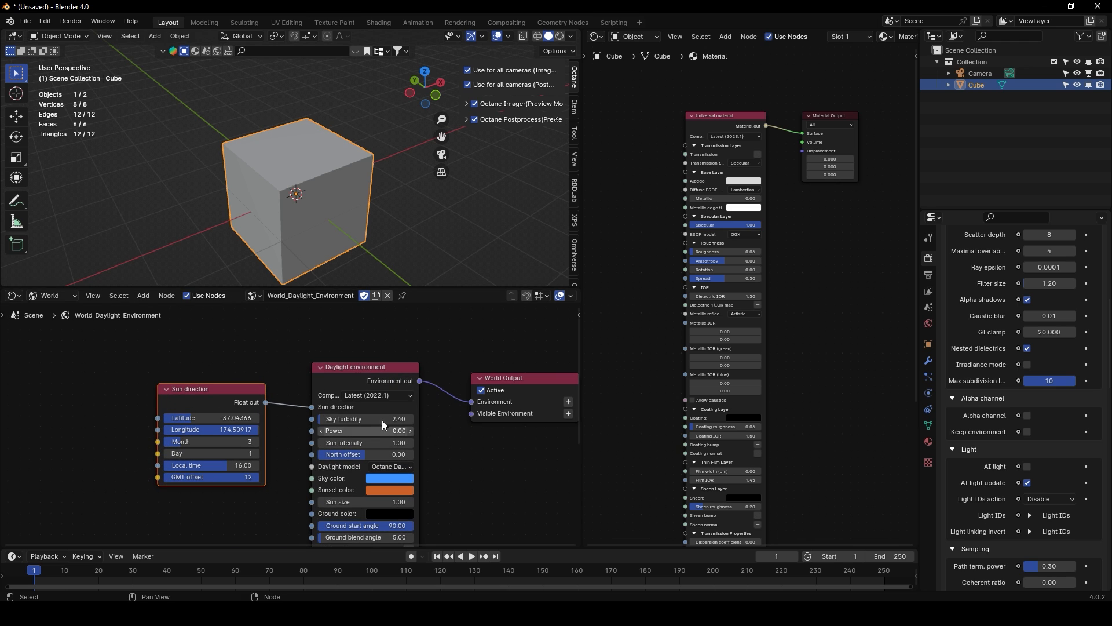
pyautogui.moveTo(458, 285); pyautogui.dragTo(434, 374)
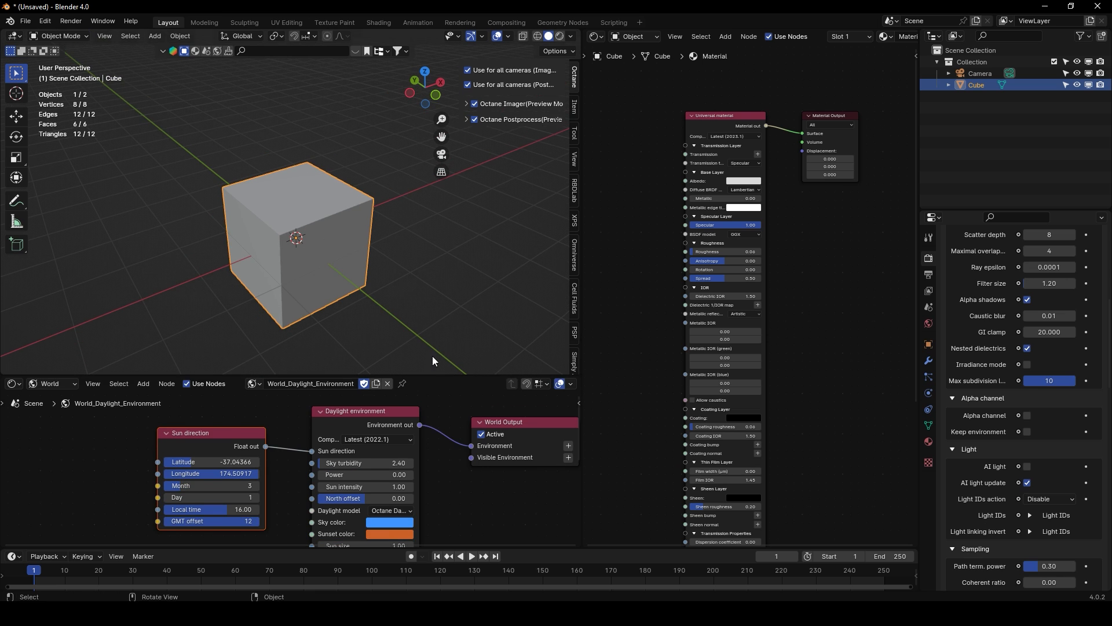
# Delete the default cube and add a Monkey mesh in its place
pyautogui.press('Delete')
pyautogui.hotkey('shift', 'a')
pyautogui.moveTo(319, 203)
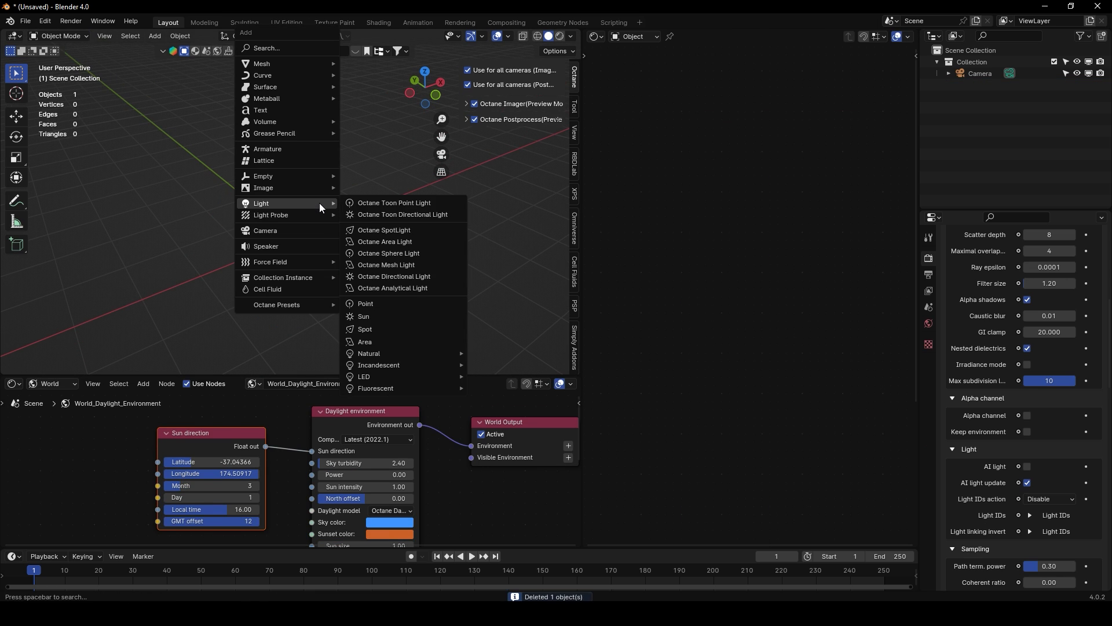
pyautogui.moveTo(272, 64)
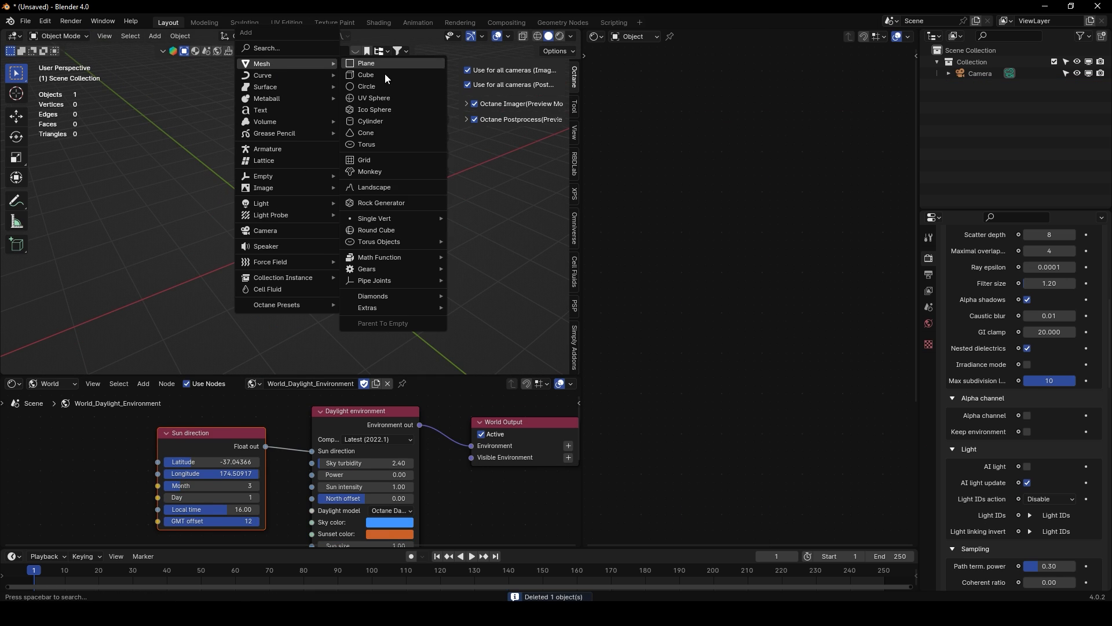
pyautogui.click(397, 172)
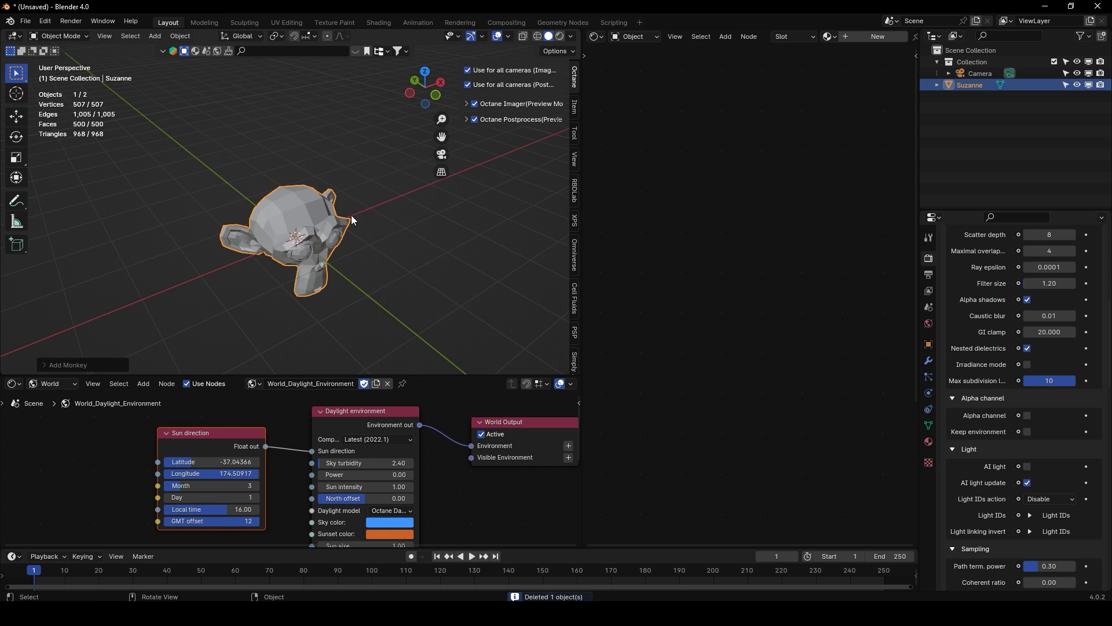
# Add a Subdivision Surface modifier to the monkey head
pyautogui.click(929, 360)
pyautogui.click(963, 256)
pyautogui.write('su')
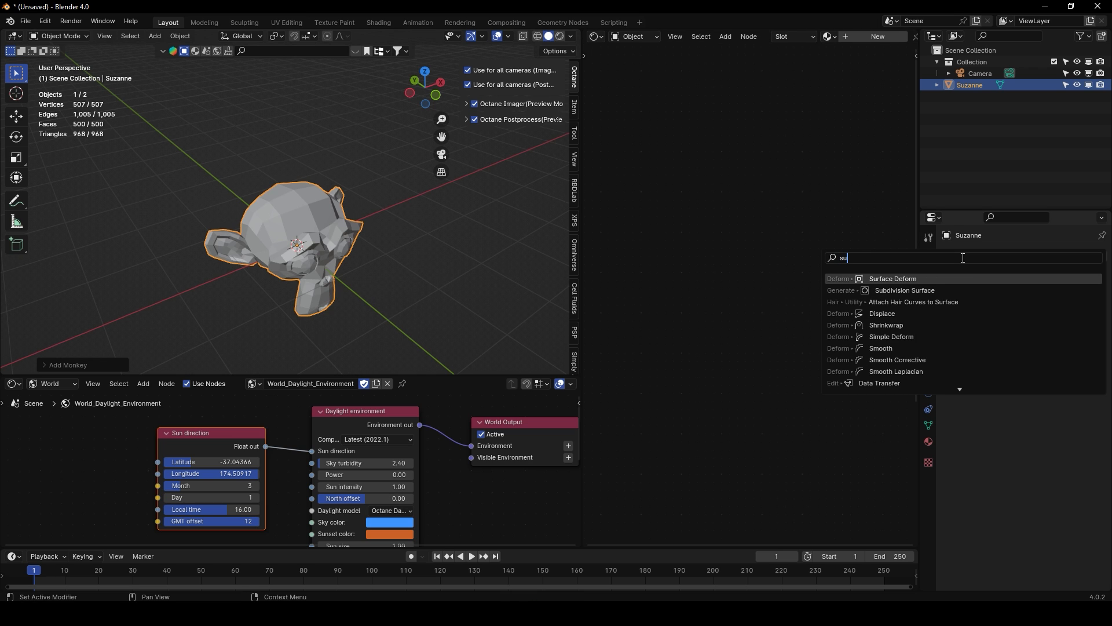
pyautogui.write('b')
pyautogui.press('Return')
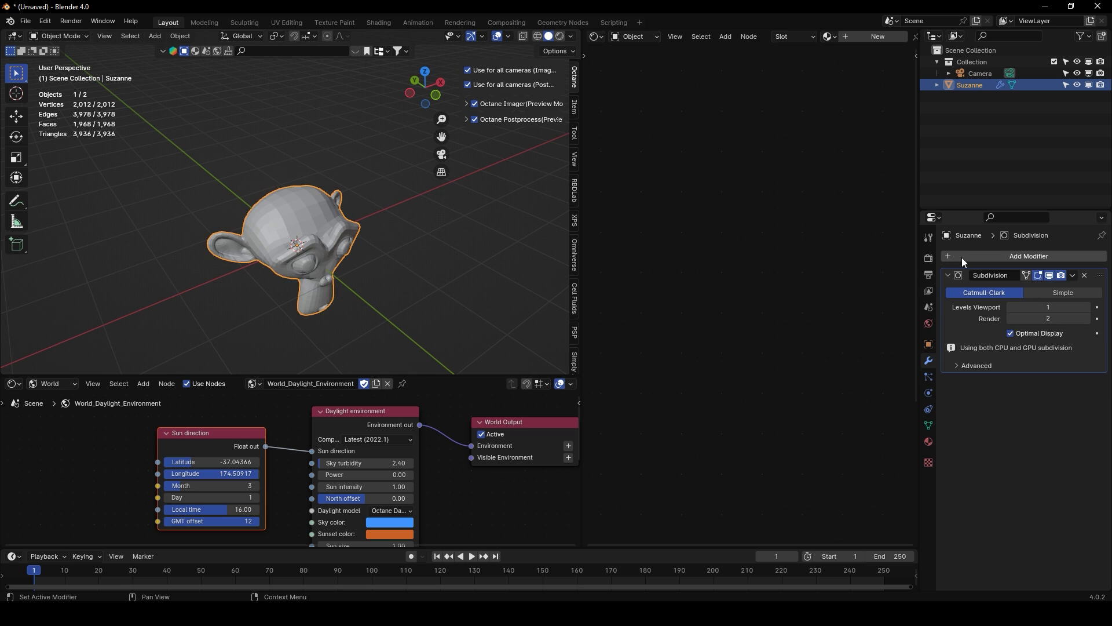
# Raise the Subdivision modifier's viewport level to 3 and apply the modifier to the mesh
pyautogui.click(1086, 307)
pyautogui.click(1086, 307)
pyautogui.click(1073, 275)
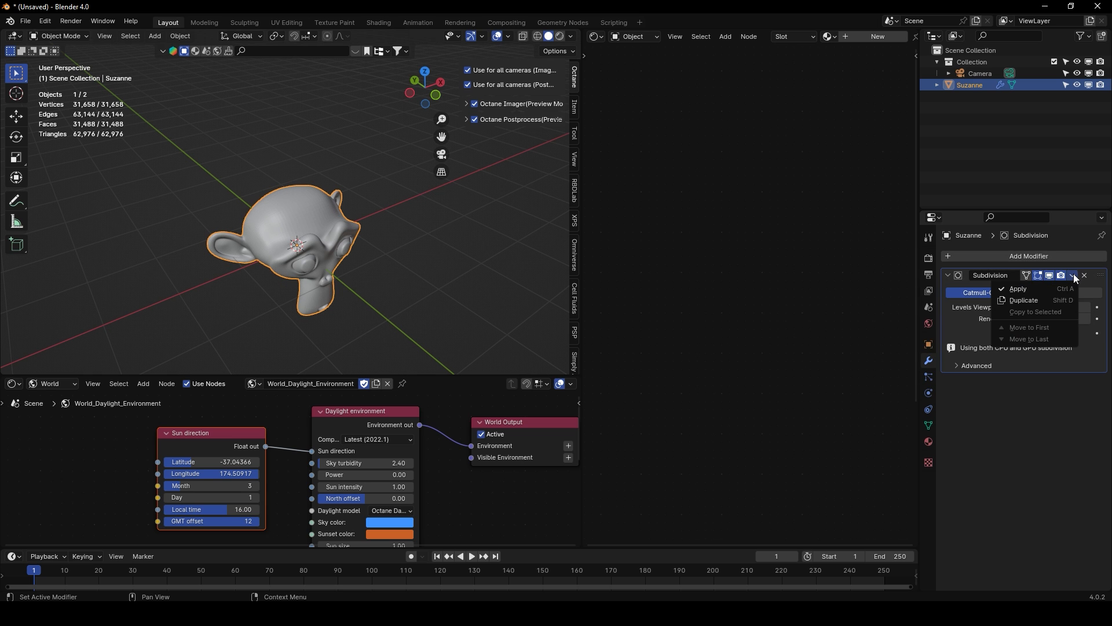
pyautogui.click(1041, 291)
# Shade the monkey head smooth
pyautogui.moveTo(440, 227); pyautogui.dragTo(338, 203, button='middle')
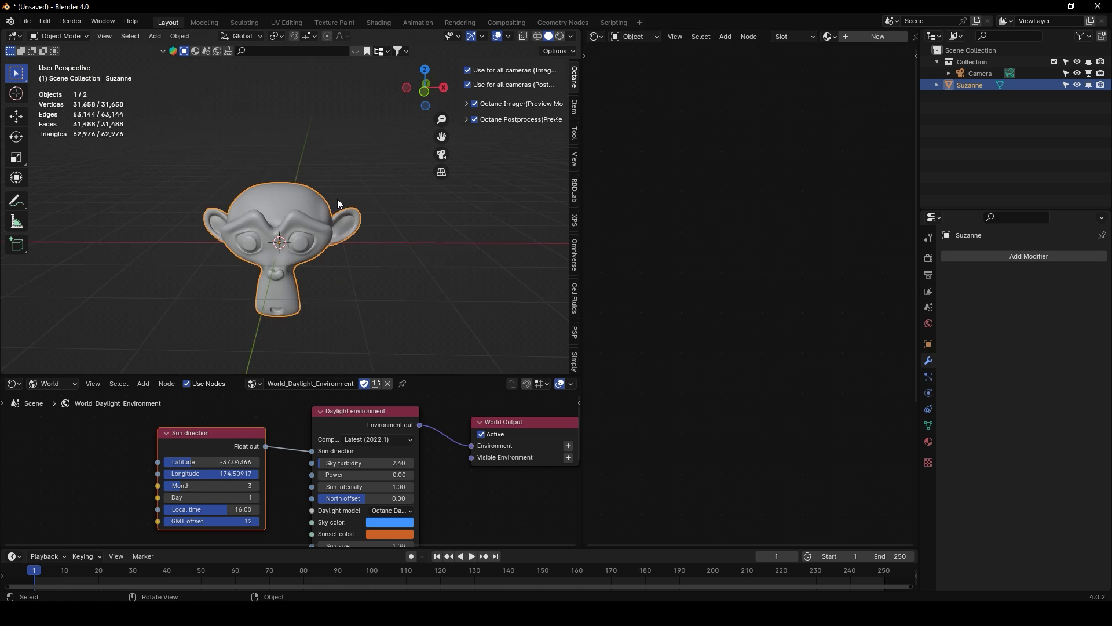
pyautogui.scroll(7, 337, 203)
pyautogui.rightClick(291, 214)
pyautogui.click(291, 213)
pyautogui.scroll(-7, 312, 209)
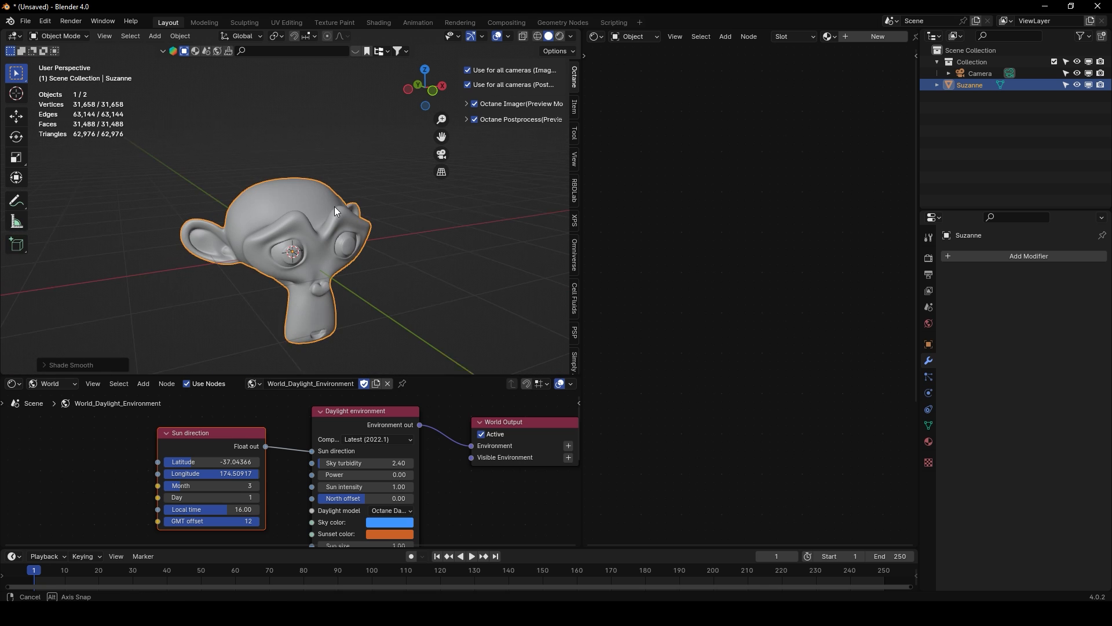
# Move the monkey head straight up along the Z axis, well above the grid floor
pyautogui.moveTo(373, 375); pyautogui.dragTo(373, 412)
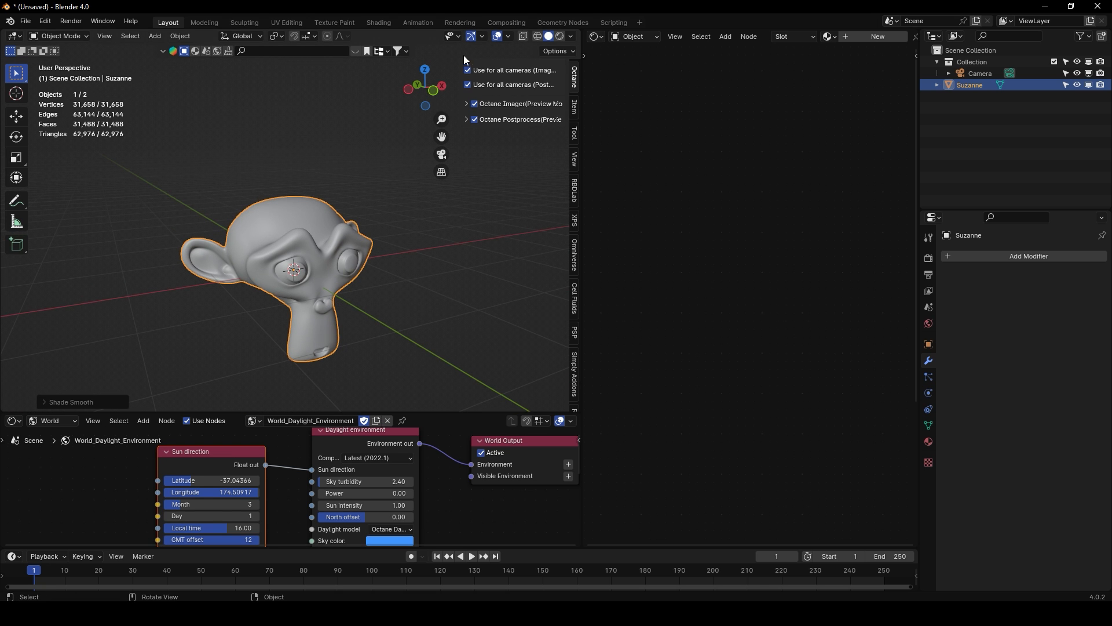
pyautogui.click(16, 116)
pyautogui.moveTo(299, 239); pyautogui.dragTo(301, 92)
# Add a plane below the monkey head and scale it up uniformly into a large floor
pyautogui.hotkey('shift', 'a')
pyautogui.moveTo(364, 218)
pyautogui.click(409, 217)
pyautogui.press('s')
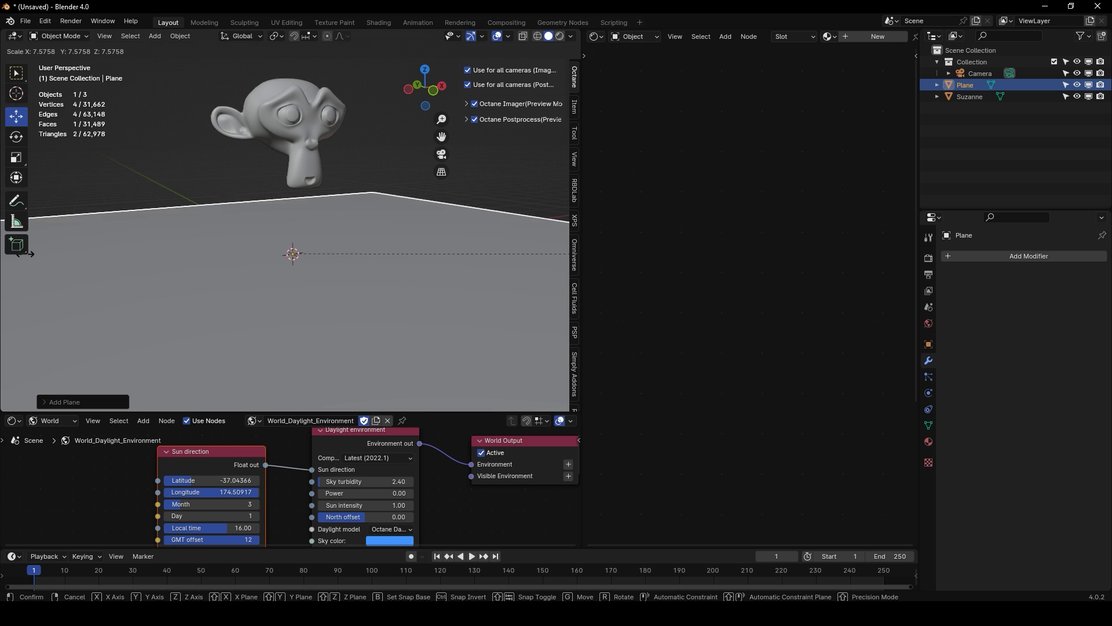
pyautogui.click(96, 250)
pyautogui.scroll(-1, 96, 250)
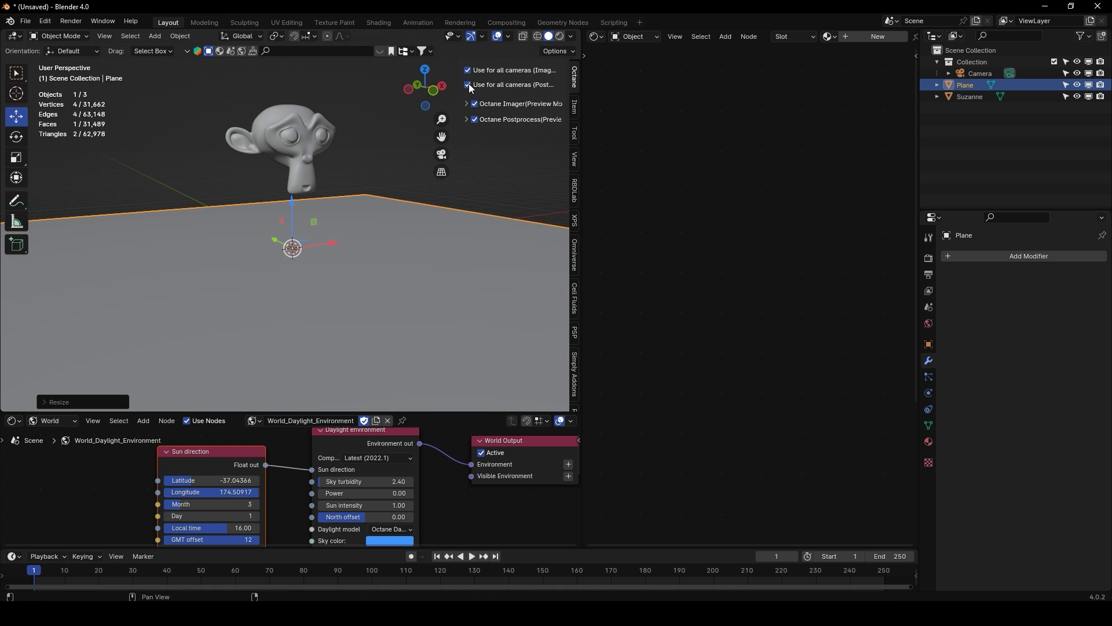
# Turn off the Octane imager and postprocess options for the viewport, including both all-camera settings, and switch to rendered shading
pyautogui.moveTo(467, 71); pyautogui.dragTo(475, 119)
pyautogui.click(495, 147)
pyautogui.click(559, 36)
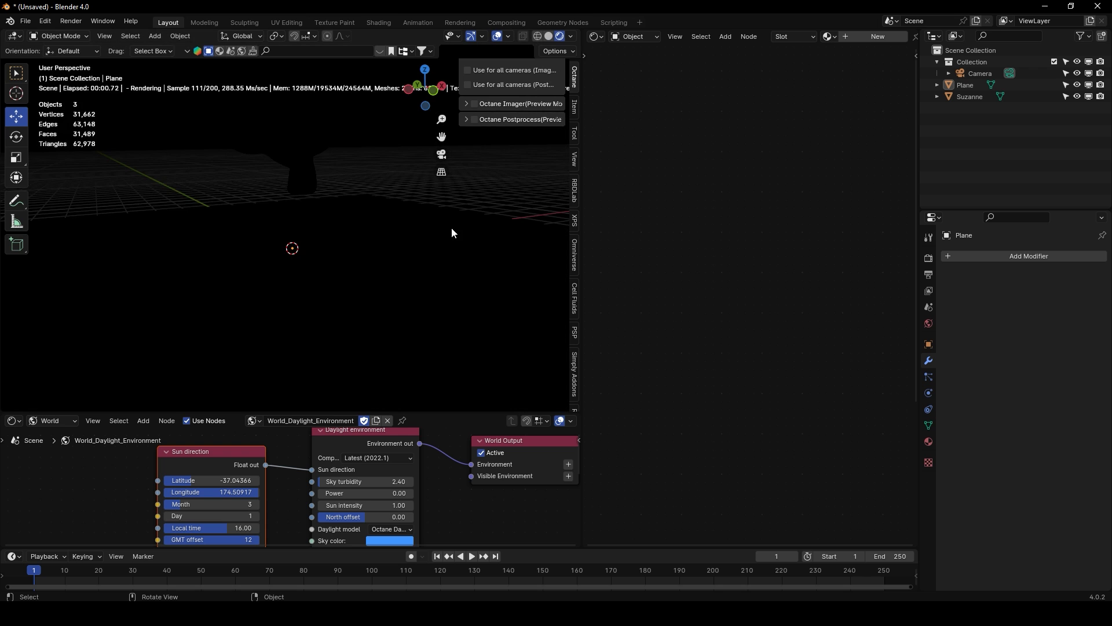
# Place the 3D cursor on the floor plane below the monkey head and add an Area light there
pyautogui.moveTo(452, 233); pyautogui.dragTo(378, 149, button='middle')
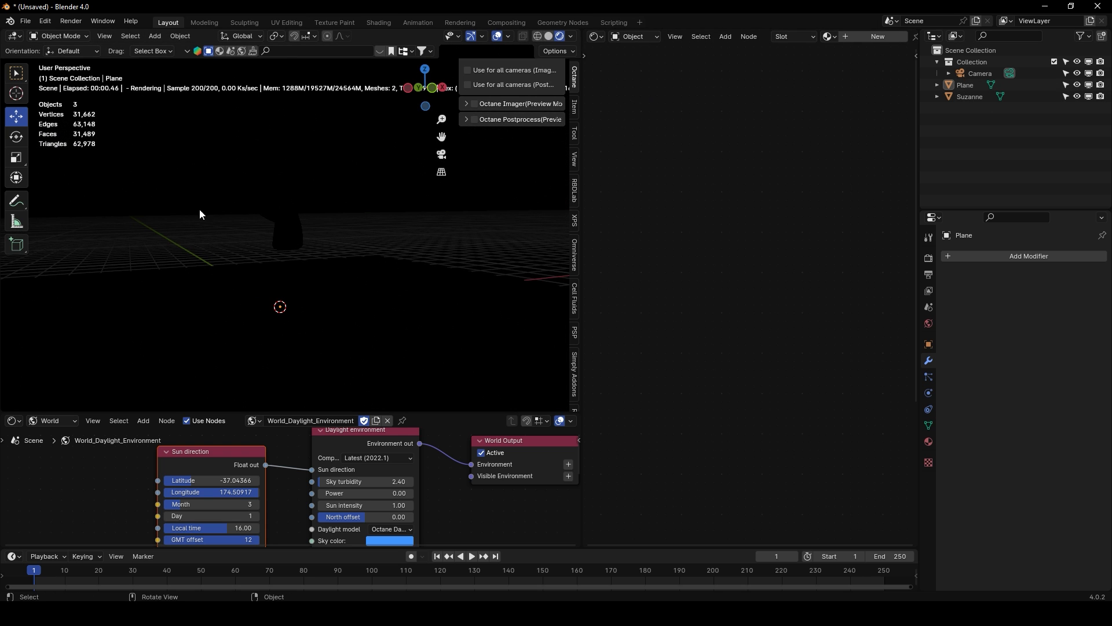
pyautogui.click(16, 93)
pyautogui.hotkey('shift', 'a')
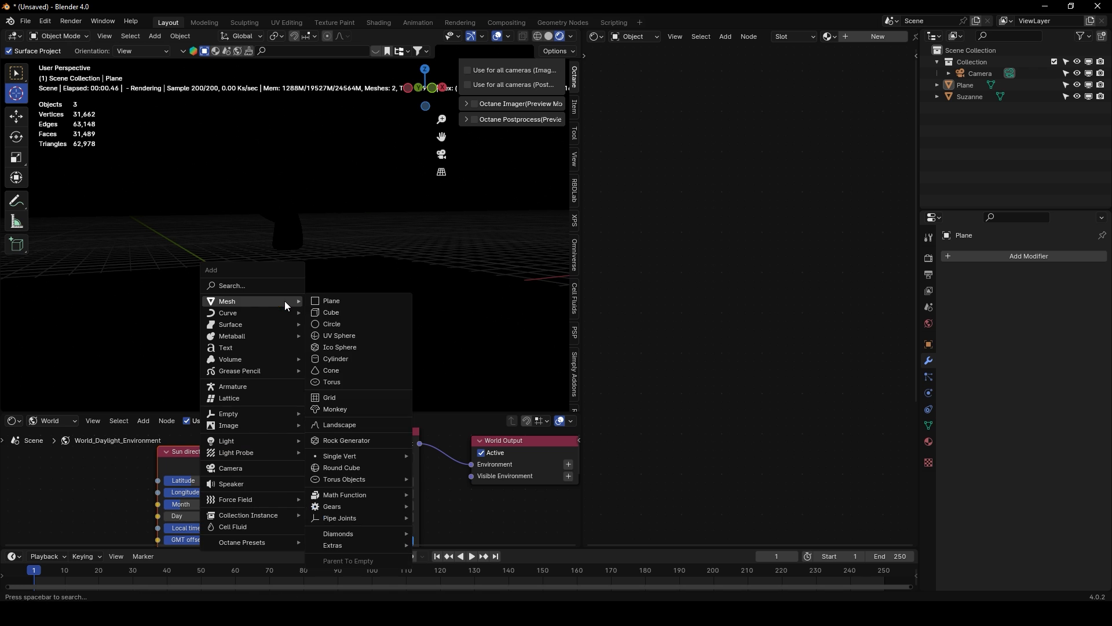
pyautogui.moveTo(229, 444)
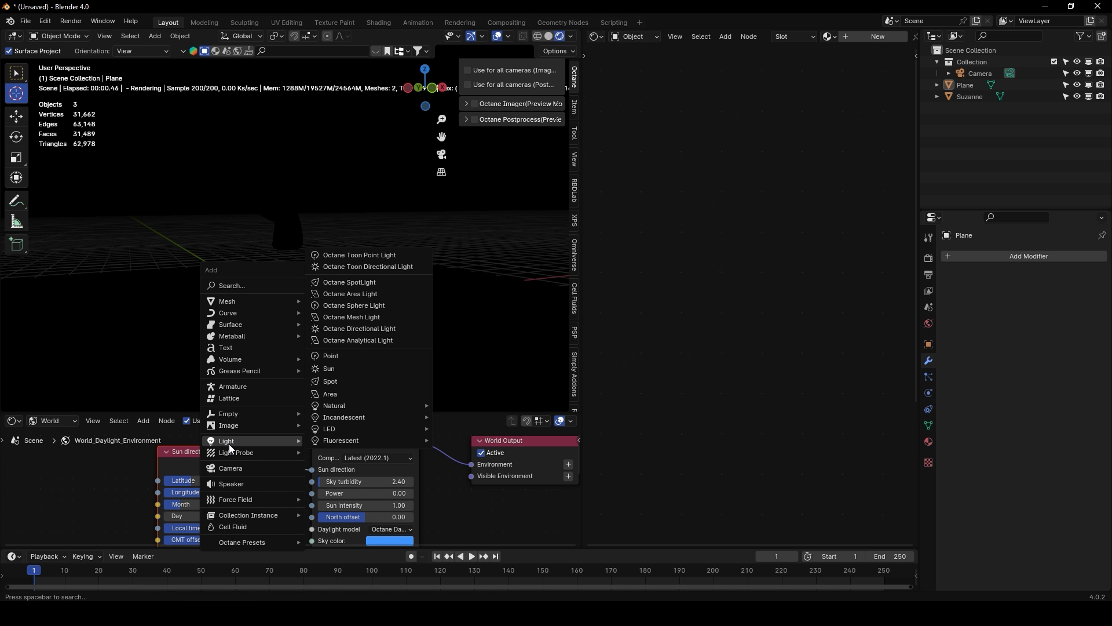
pyautogui.click(345, 400)
# Try raising the area light along Z to about 5.75 m above the monkey head, and undo the move
pyautogui.scroll(-2, 328, 277)
pyautogui.click(16, 116)
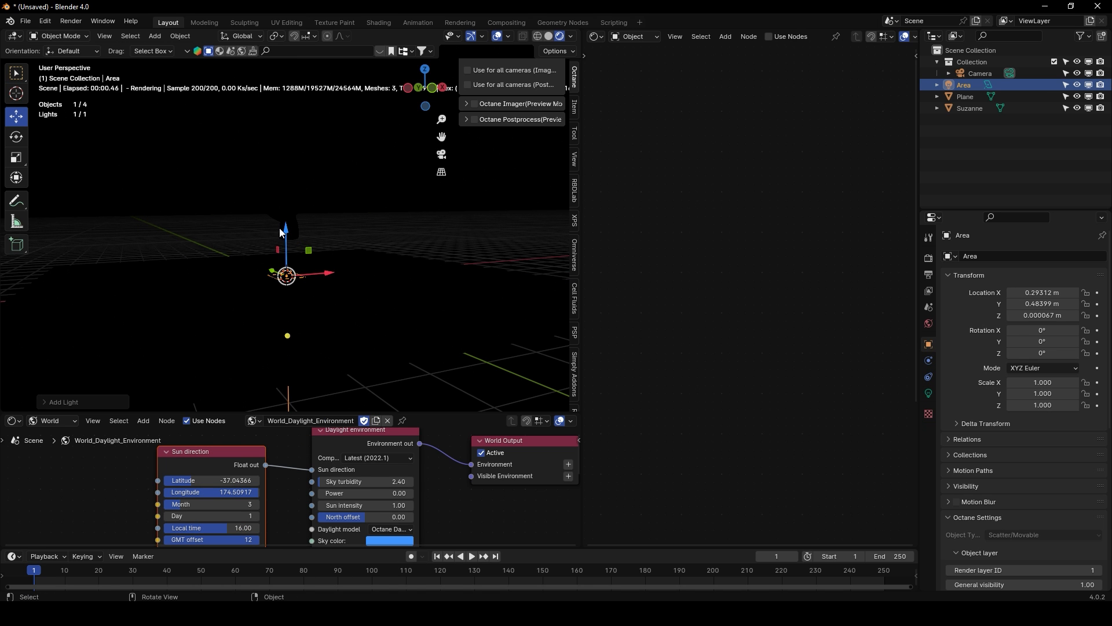
pyautogui.moveTo(279, 228); pyautogui.dragTo(277, 55)
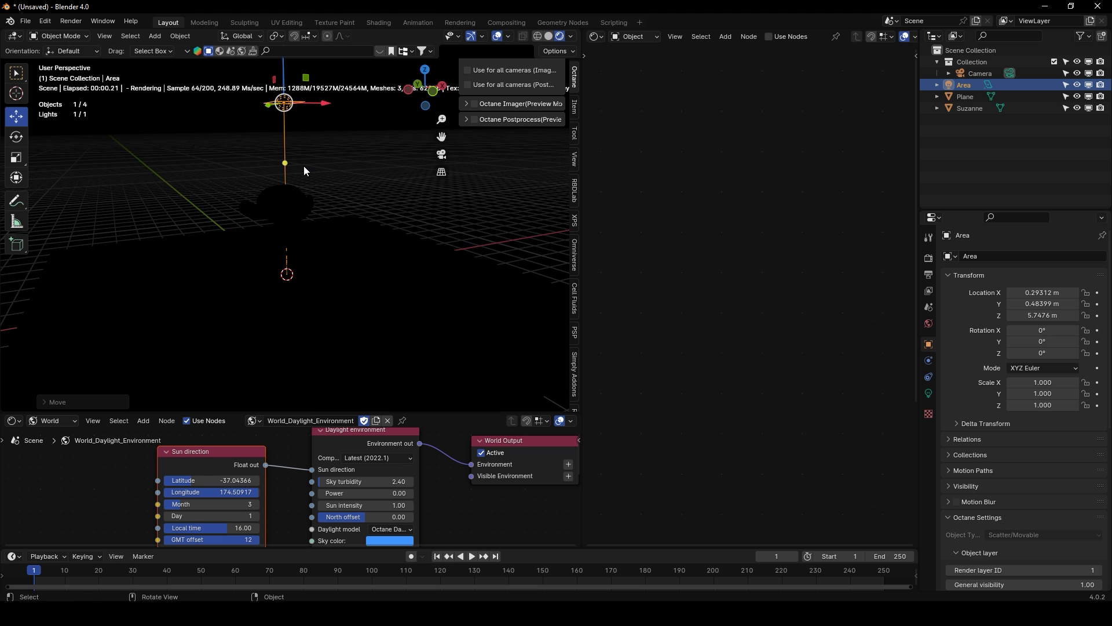
pyautogui.hotkey('ctrl', 'z')
# Delete the Area light, add an Octane Area Light in its place, and raise it along Z to about 5 m
pyautogui.hotkey('shift', 'a')
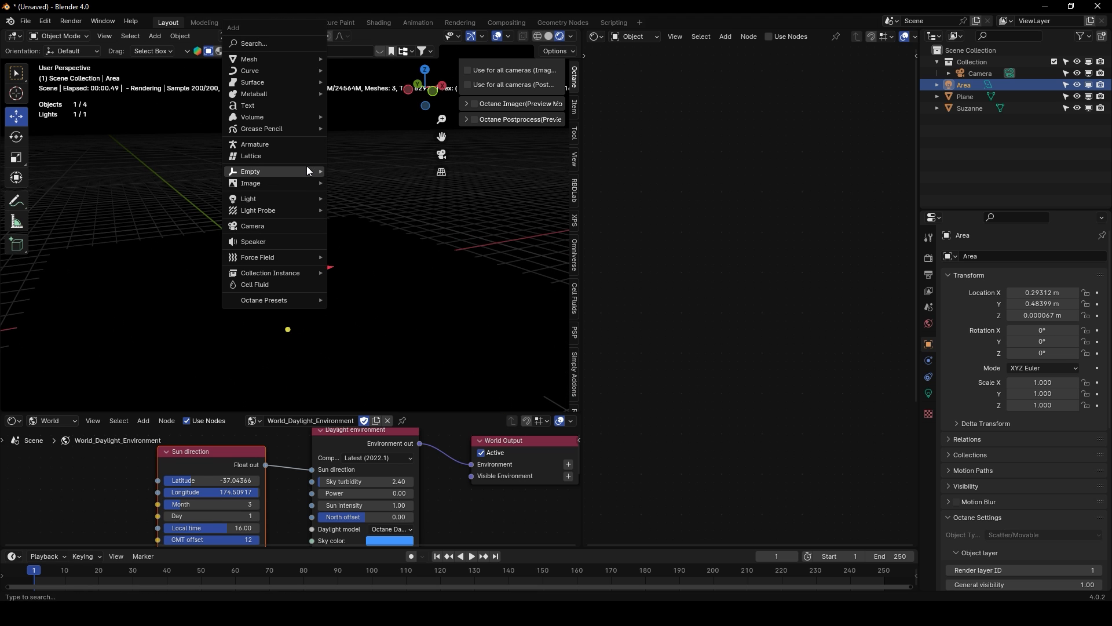
pyautogui.press('Delete')
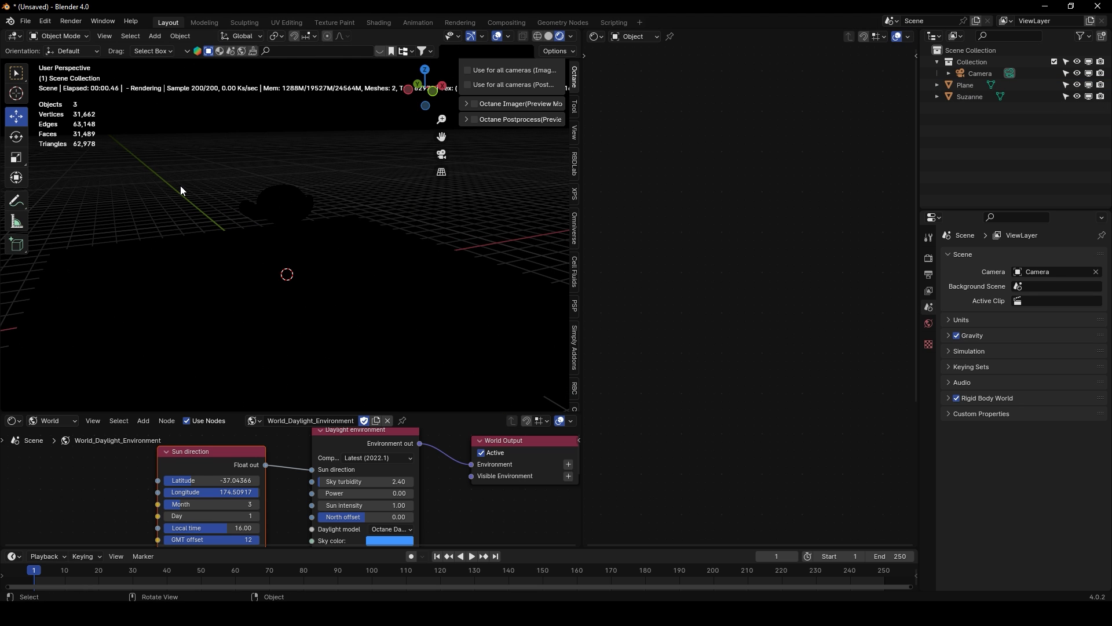
pyautogui.hotkey('shift', 'a')
pyautogui.moveTo(181, 187)
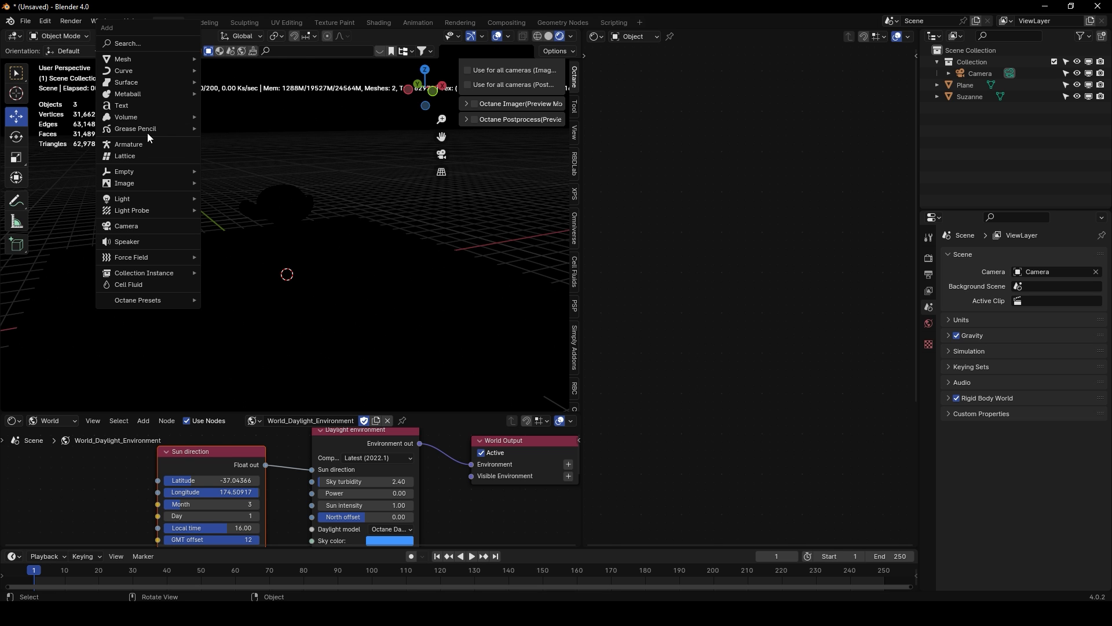
pyautogui.moveTo(136, 199)
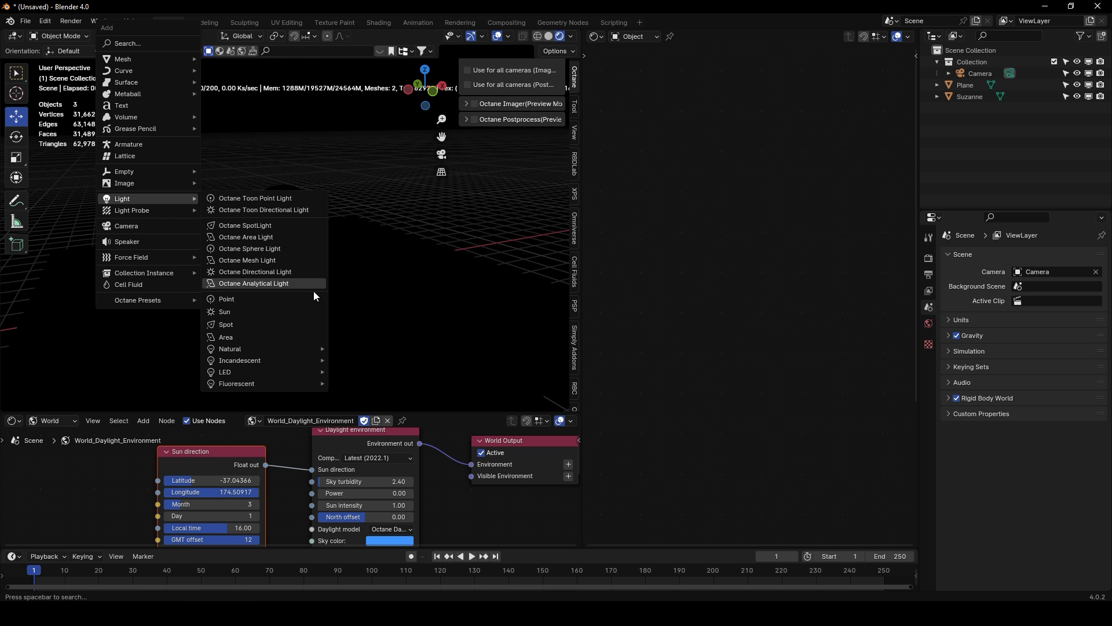
pyautogui.click(290, 238)
pyautogui.press('g')
pyautogui.press('z')
pyautogui.click(463, 60)
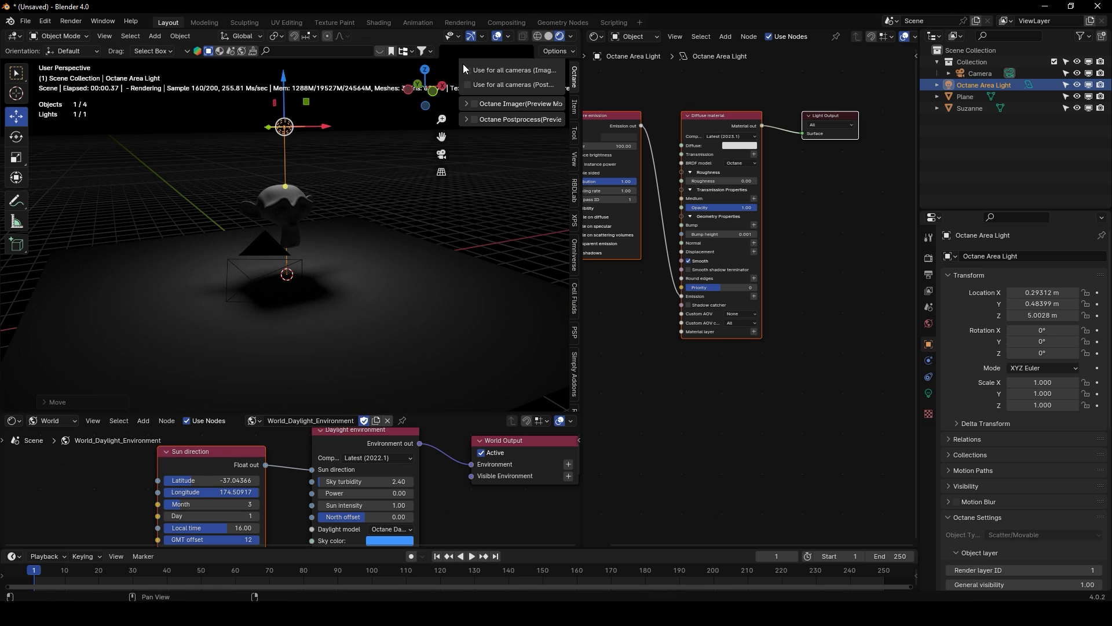
# Set the Octane Area Light's Texture emission power to 10 and hide the viewport overlays and gizmos
pyautogui.moveTo(624, 140); pyautogui.dragTo(737, 164, button='middle')
pyautogui.click(735, 161)
pyautogui.moveTo(797, 100); pyautogui.dragTo(796, 45)
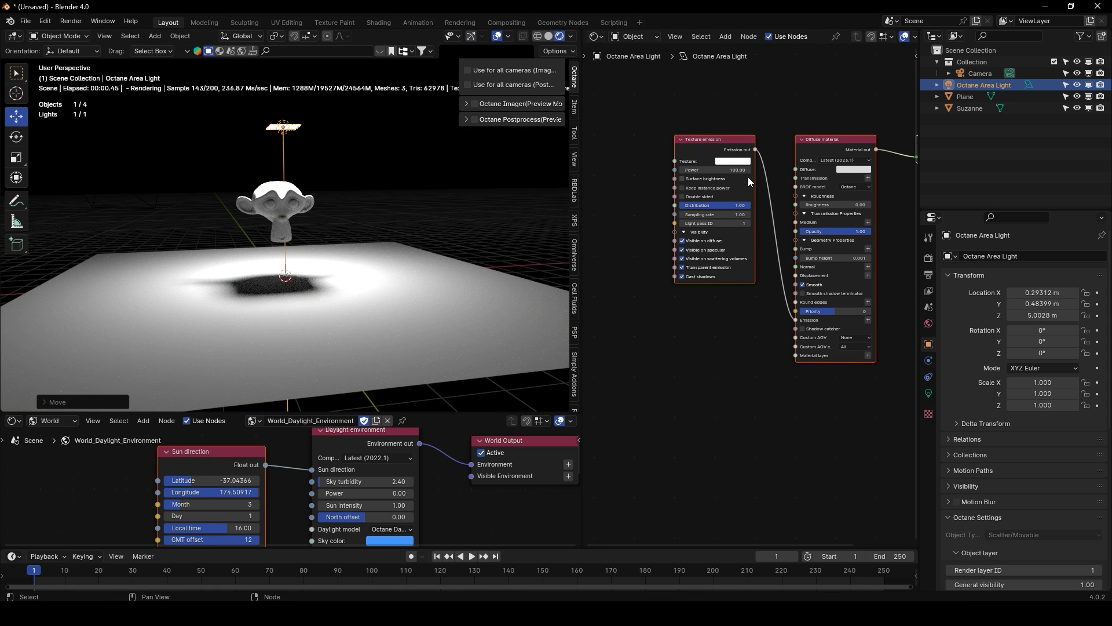
pyautogui.click(737, 169)
pyautogui.write('10')
pyautogui.press('Return')
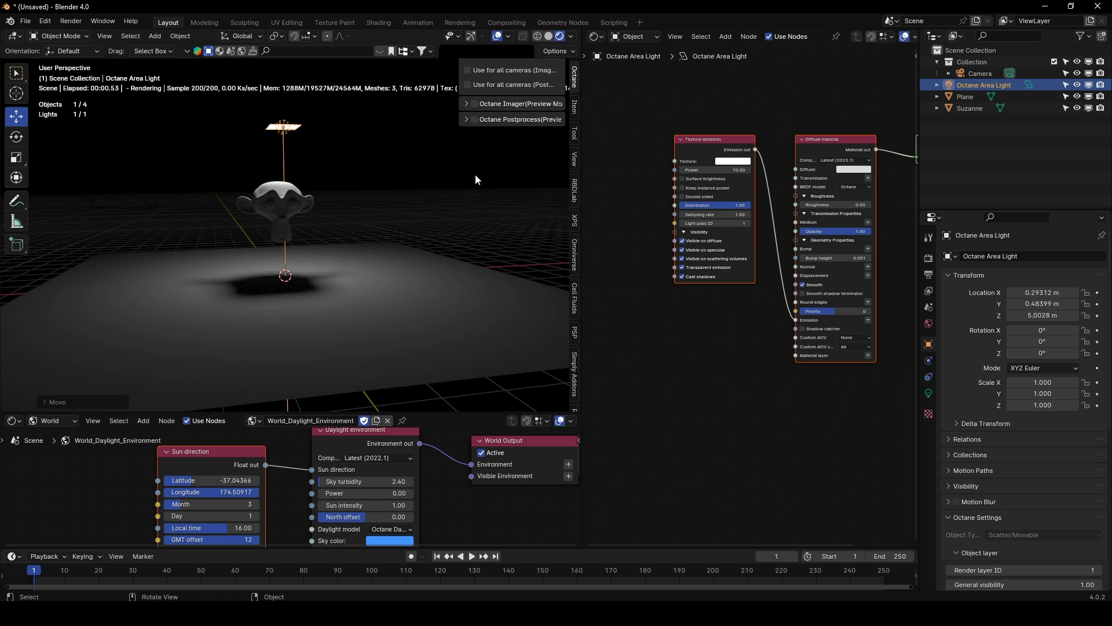
pyautogui.click(497, 37)
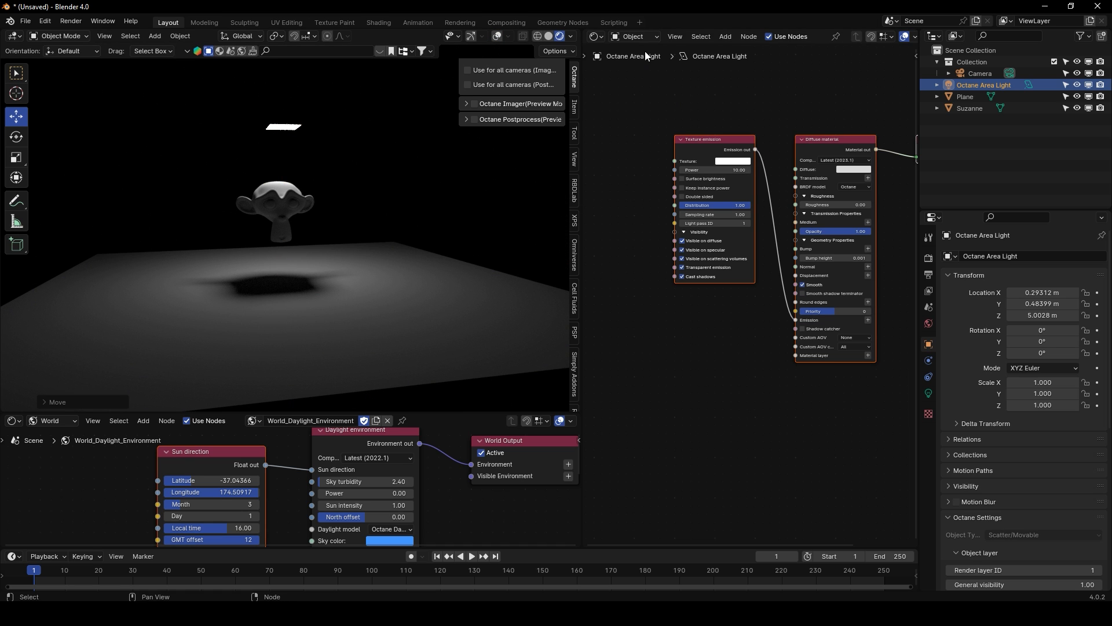
# Show the World nodes in the node editor and attach a Volume medium node to the Daylight environment's Medium input
pyautogui.click(634, 37)
pyautogui.click(641, 80)
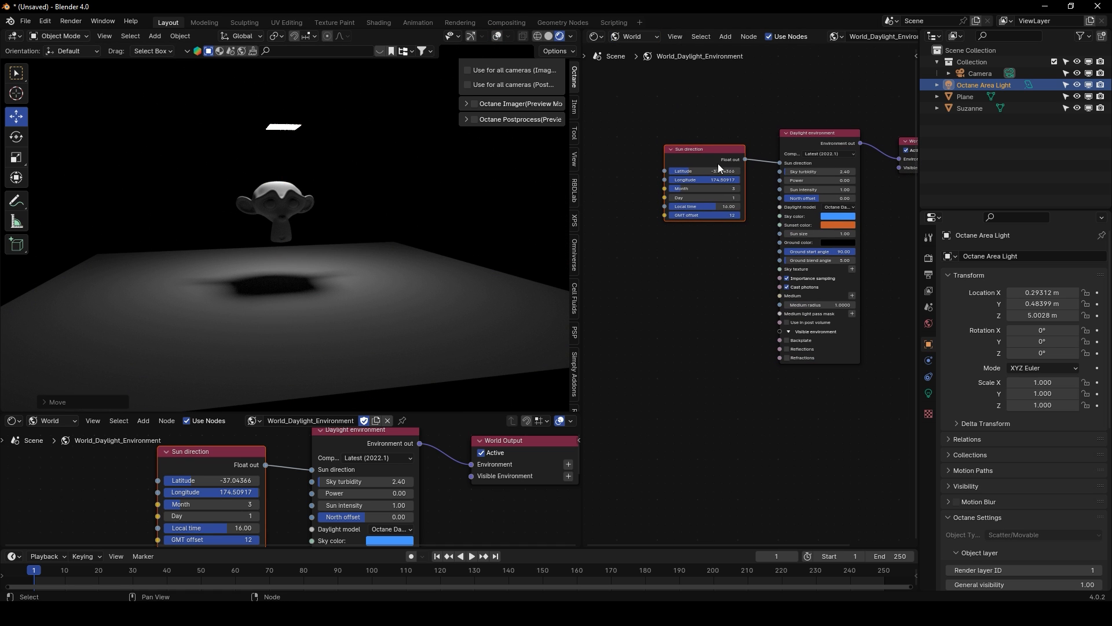
pyautogui.moveTo(419, 176); pyautogui.dragTo(385, 184, button='middle')
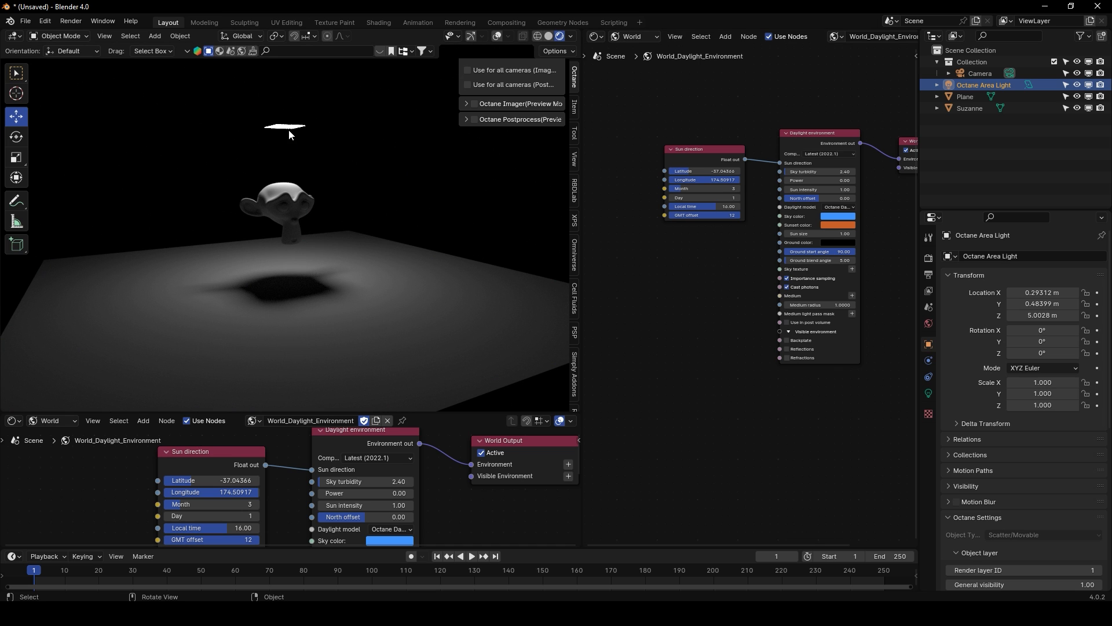
pyautogui.scroll(2, 679, 301)
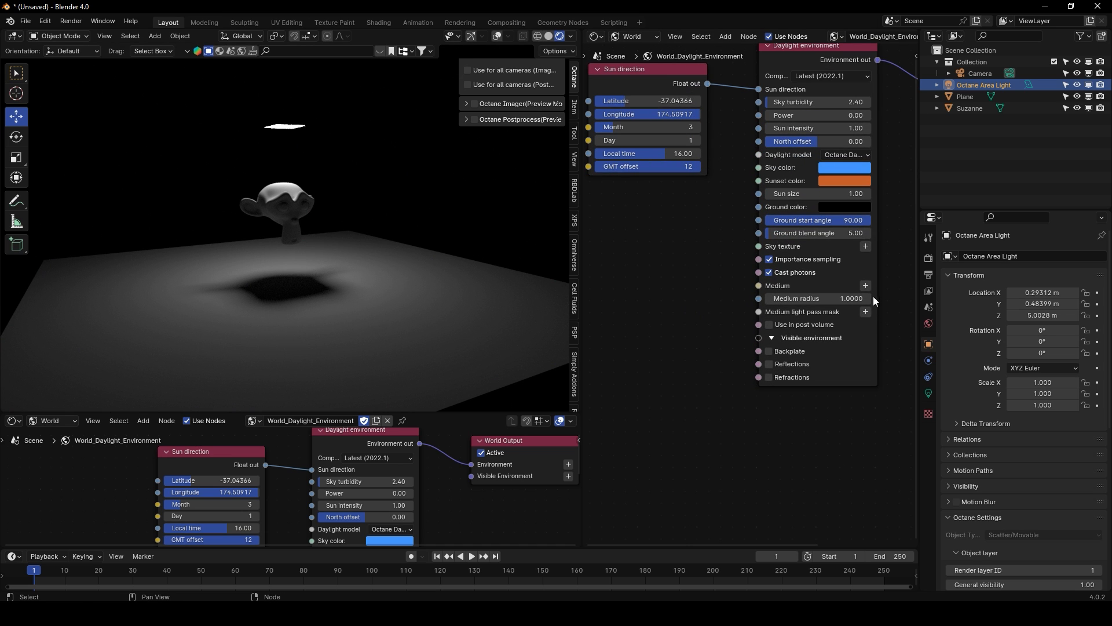
pyautogui.click(865, 286)
pyautogui.moveTo(833, 304)
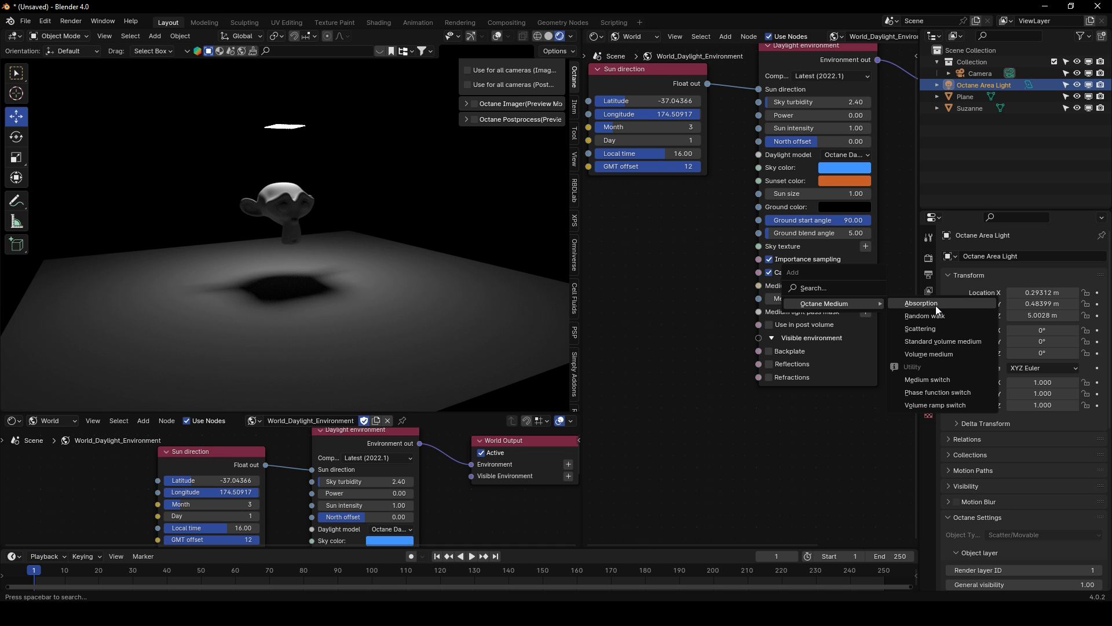
pyautogui.click(951, 354)
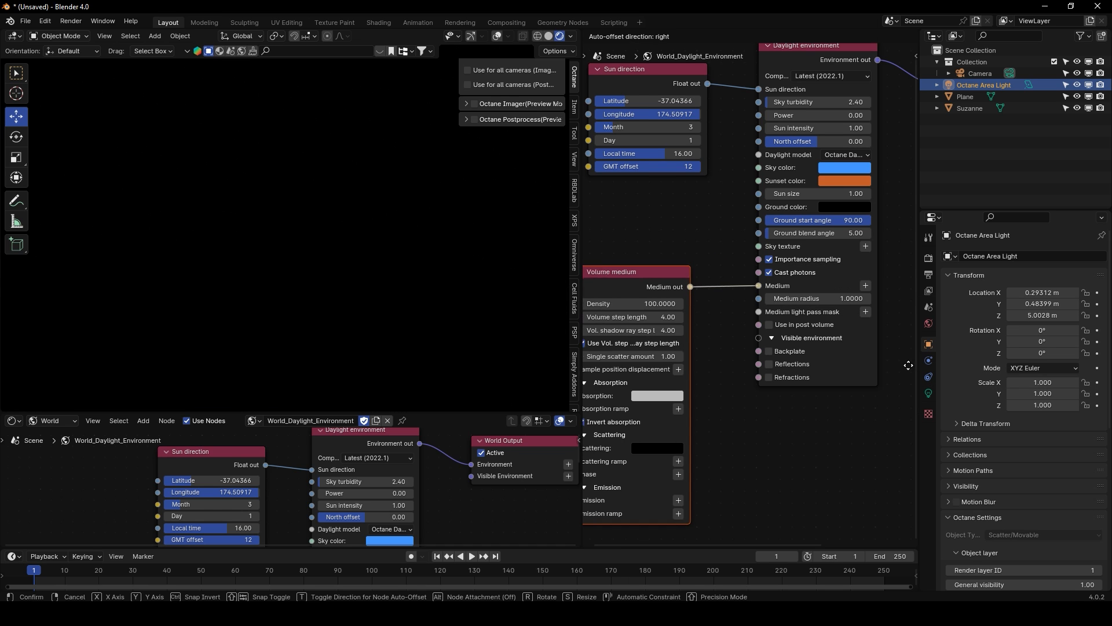
pyautogui.click(905, 367)
# Set the Volume medium's scattering and absorption colors to full white
pyautogui.moveTo(740, 392); pyautogui.dragTo(796, 382, button='middle')
pyautogui.click(703, 438)
pyautogui.moveTo(719, 422); pyautogui.dragTo(790, 421)
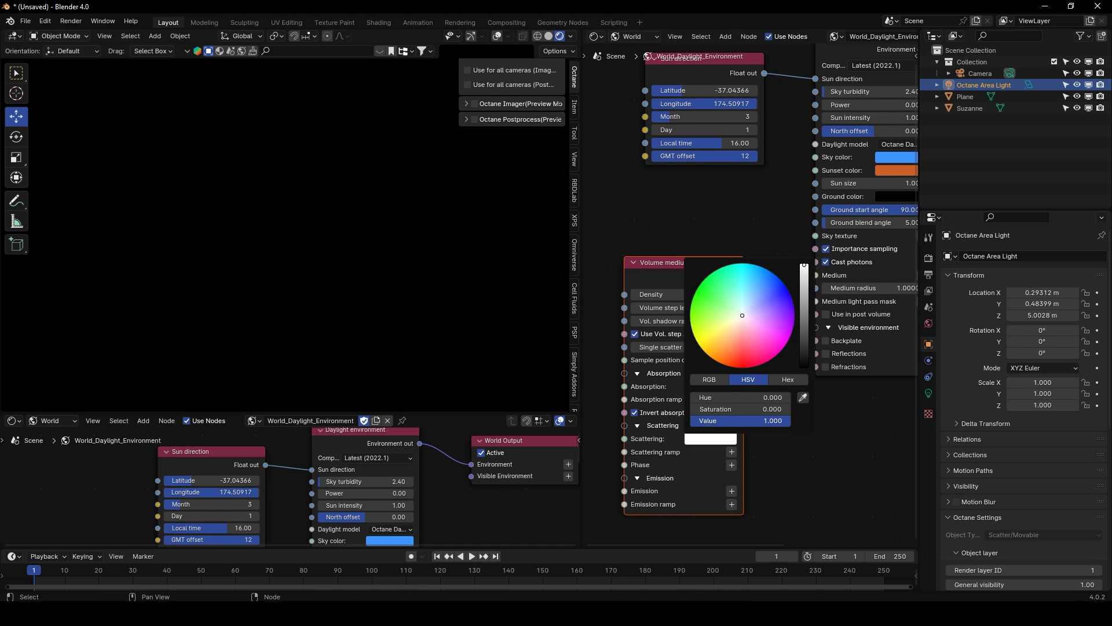
pyautogui.click(701, 388)
pyautogui.moveTo(740, 369); pyautogui.dragTo(790, 368)
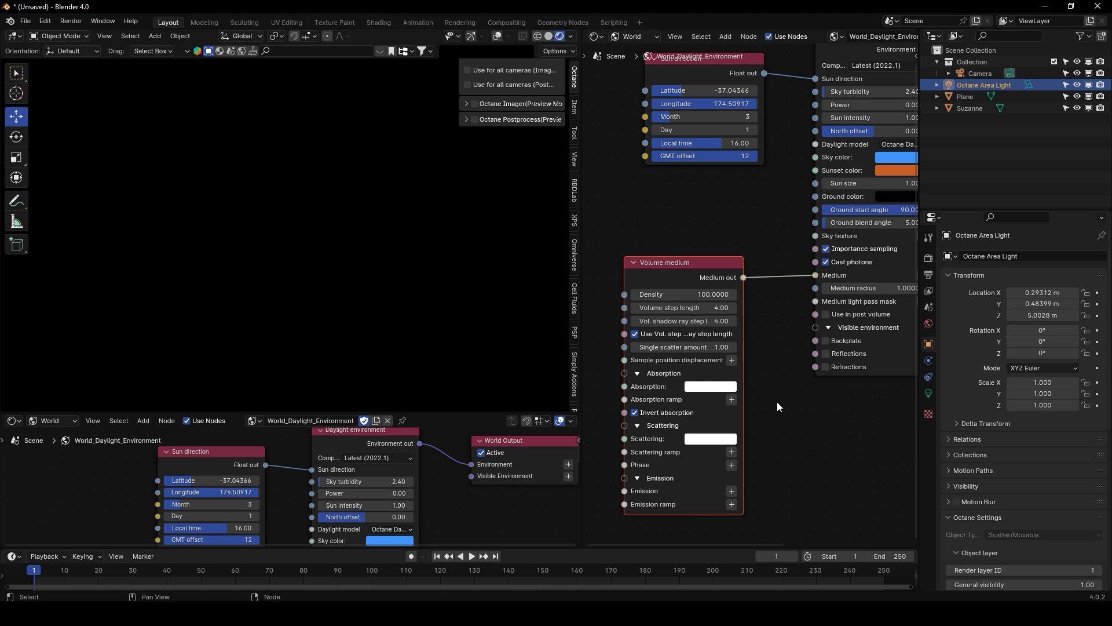
# Set the Volume medium's density to 0.1 and show the viewport gizmos
pyautogui.click(713, 294)
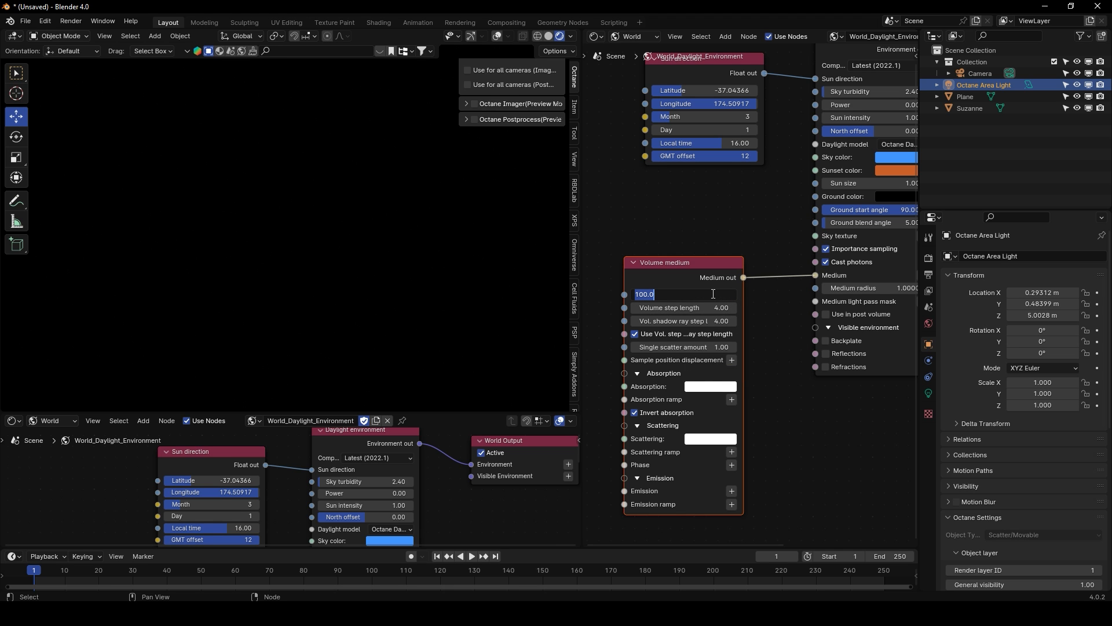
pyautogui.write('.')
pyautogui.press('Return')
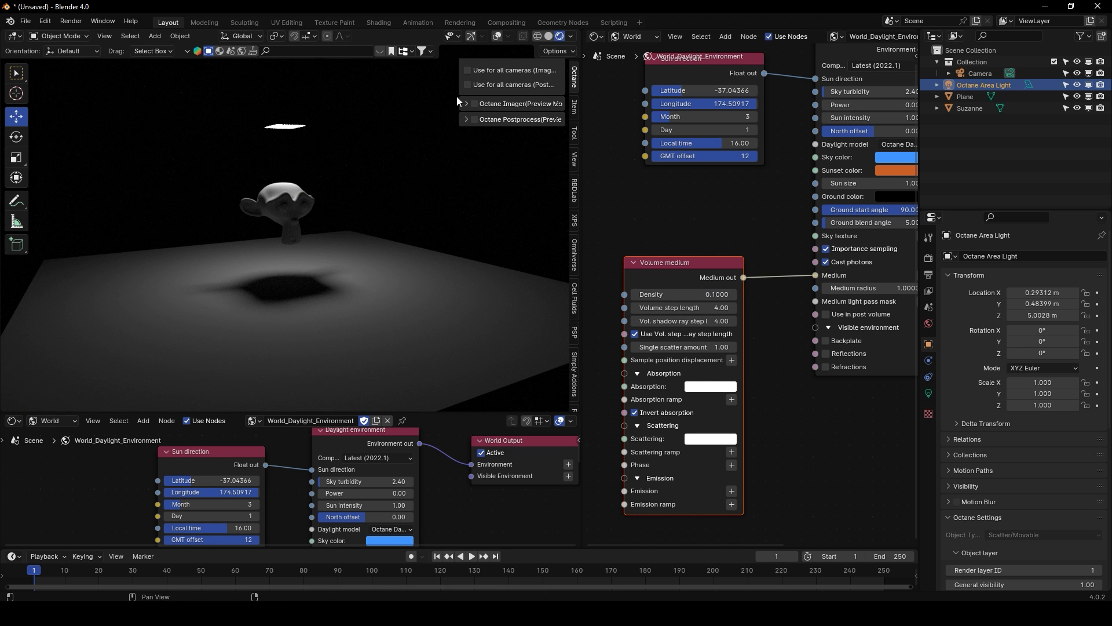
pyautogui.click(470, 36)
pyautogui.moveTo(447, 130); pyautogui.dragTo(406, 208)
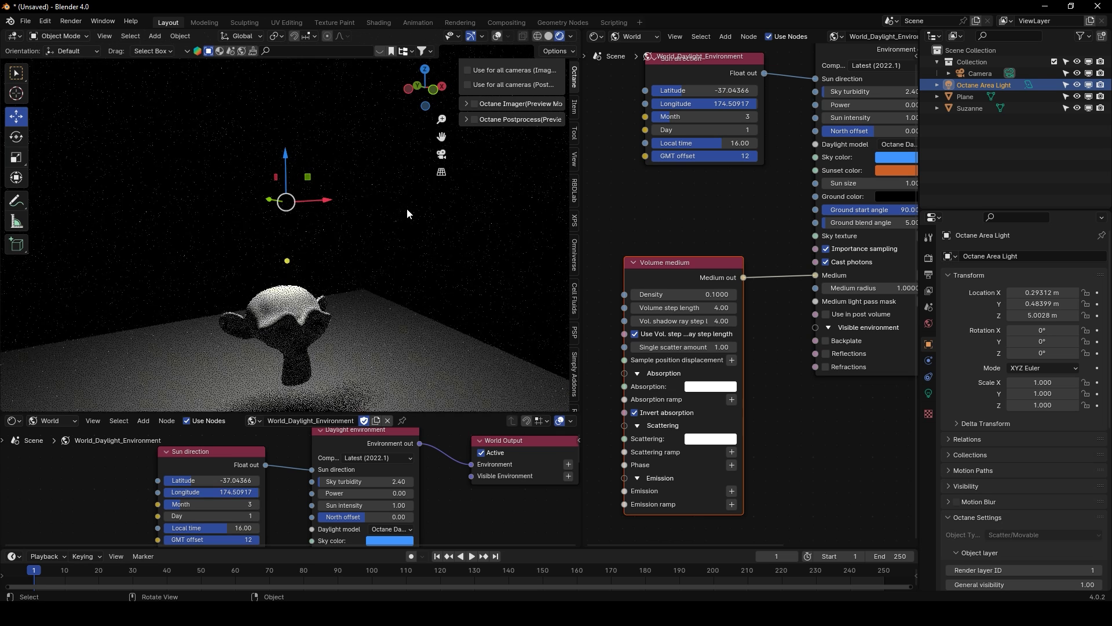
pyautogui.click(713, 294)
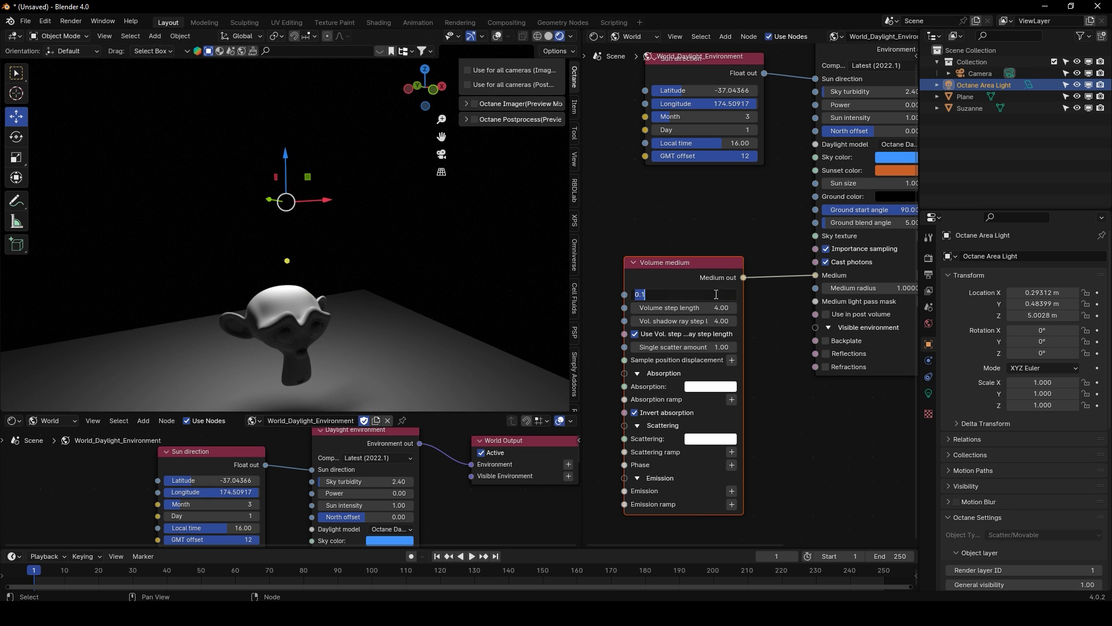
pyautogui.press('Return')
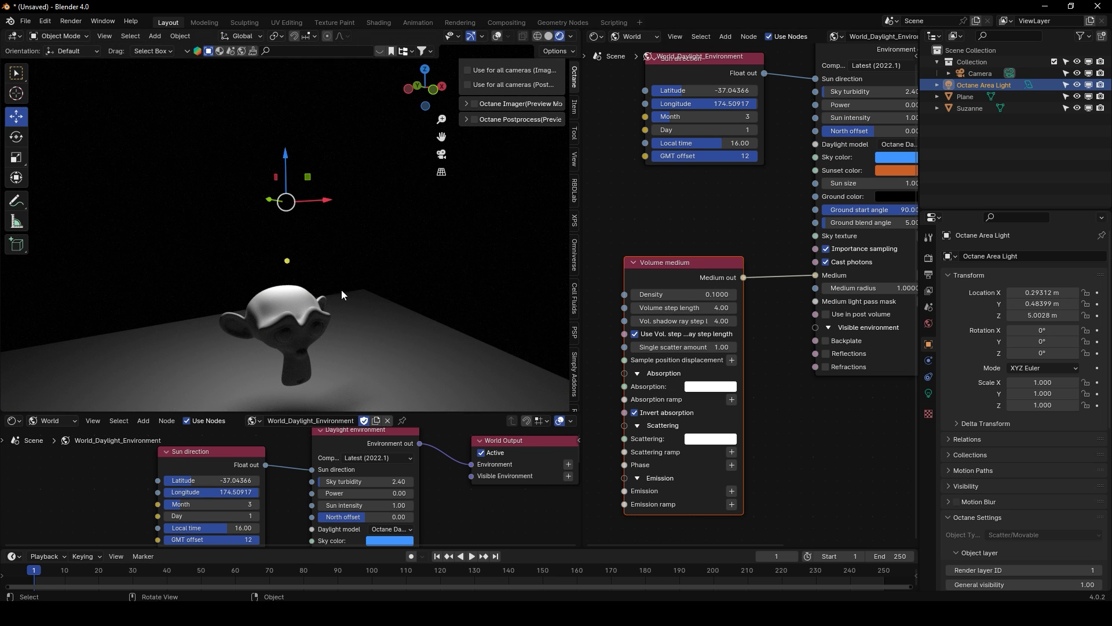
pyautogui.moveTo(342, 290); pyautogui.dragTo(314, 256, button='middle')
# Try a Volume medium density of 0.01, and restore it to 0.1
pyautogui.click(698, 295)
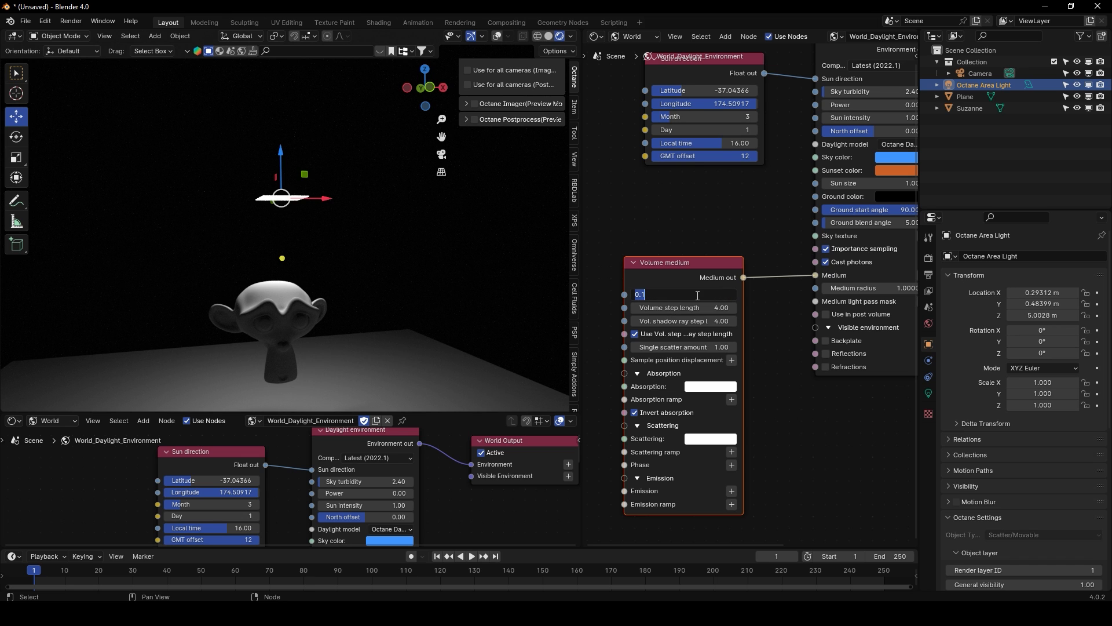
pyautogui.write('.01')
pyautogui.press('Return')
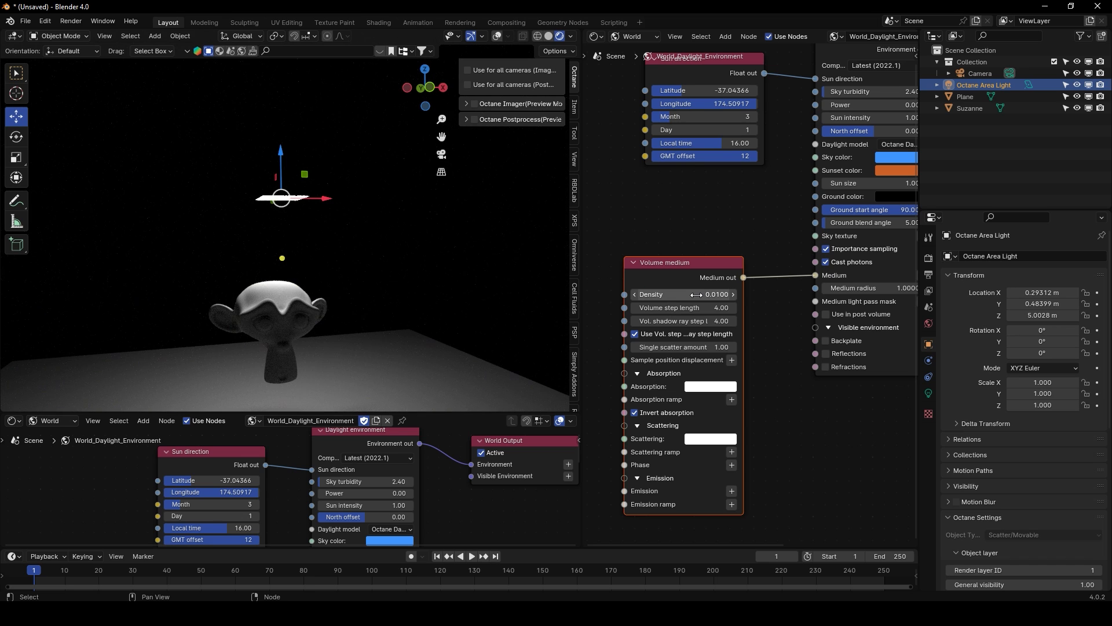
pyautogui.click(697, 294)
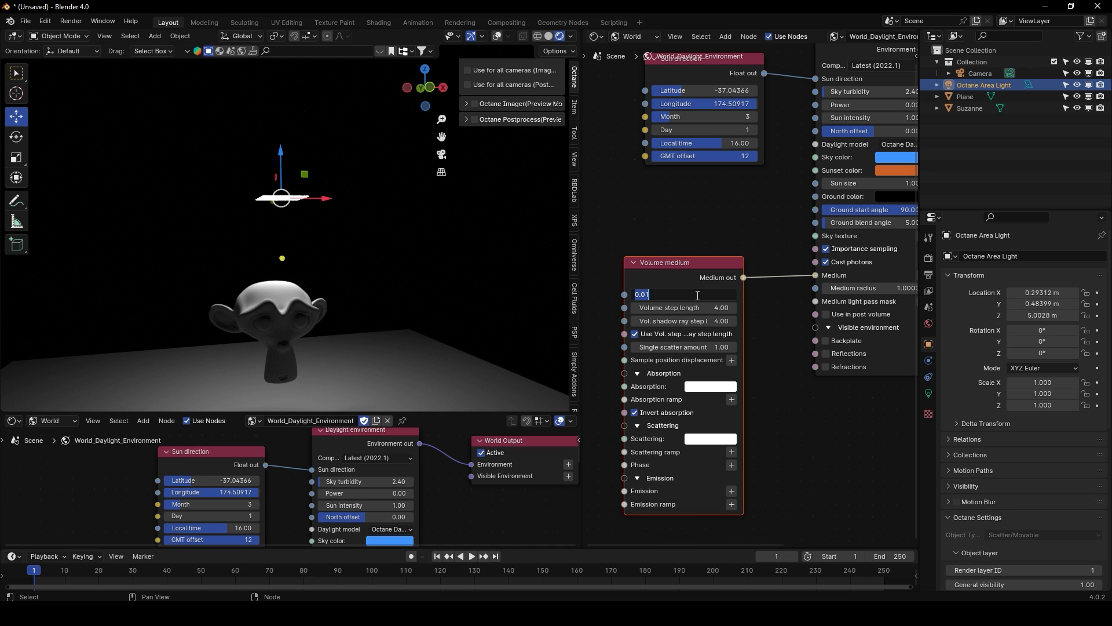
pyautogui.write('.1')
pyautogui.press('Return')
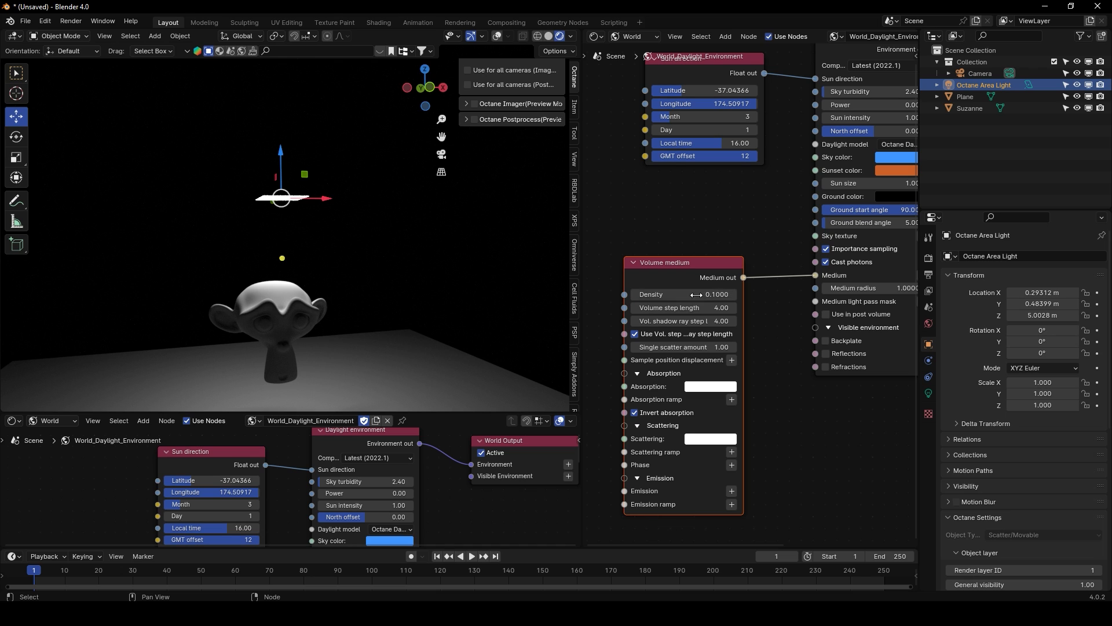
# Hide the viewport gizmos and view the monkey head together with the area light above it
pyautogui.moveTo(718, 180); pyautogui.dragTo(678, 163, button='middle')
pyautogui.moveTo(433, 126); pyautogui.dragTo(417, 155, button='middle')
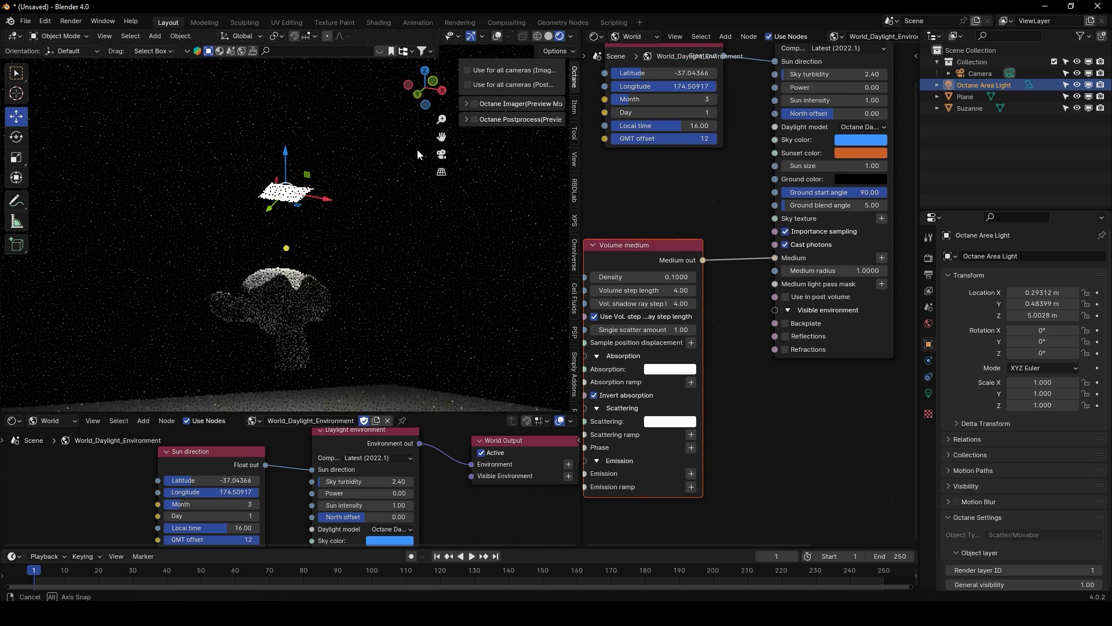
pyautogui.click(471, 36)
pyautogui.moveTo(318, 237); pyautogui.dragTo(304, 225, button='middle')
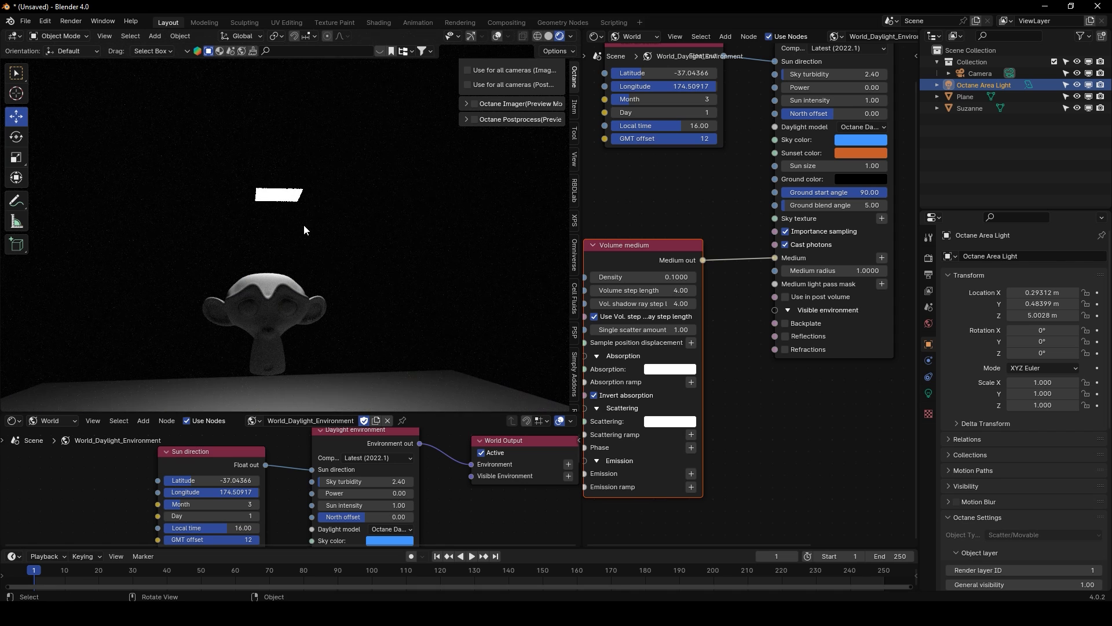
# Examine the Daylight environment's Medium radius setting and the volume's effect around the monkey head and floor plane
pyautogui.moveTo(793, 197); pyautogui.dragTo(703, 205, button='middle')
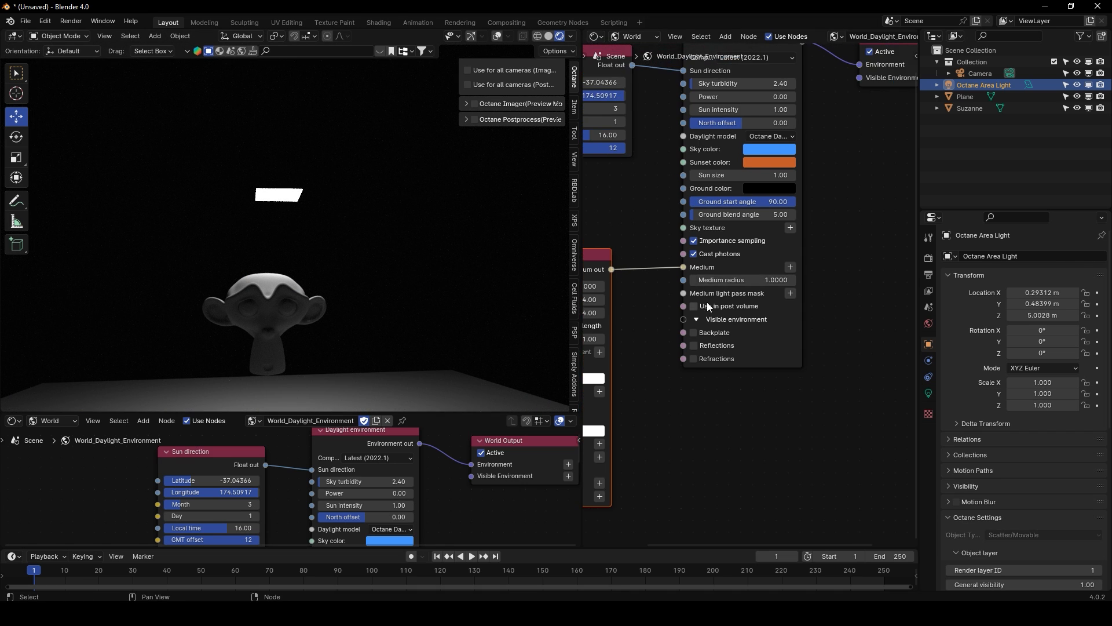
pyautogui.scroll(6, 707, 301)
pyautogui.click(744, 271)
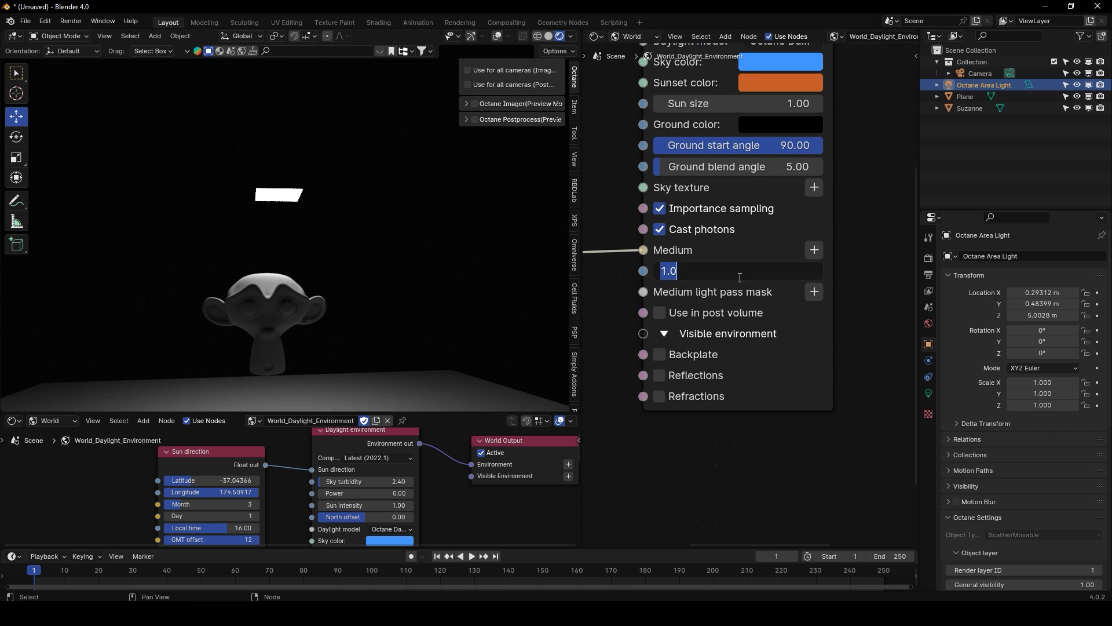
pyautogui.click(896, 269)
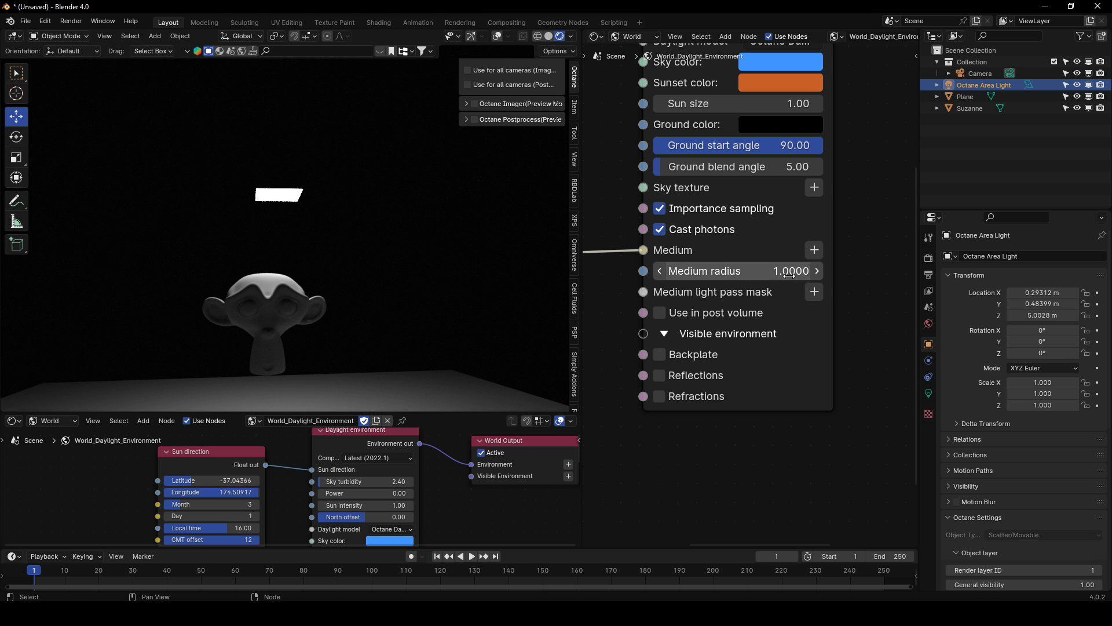
pyautogui.scroll(-5, 349, 261)
pyautogui.moveTo(350, 261); pyautogui.dragTo(362, 285, button='middle')
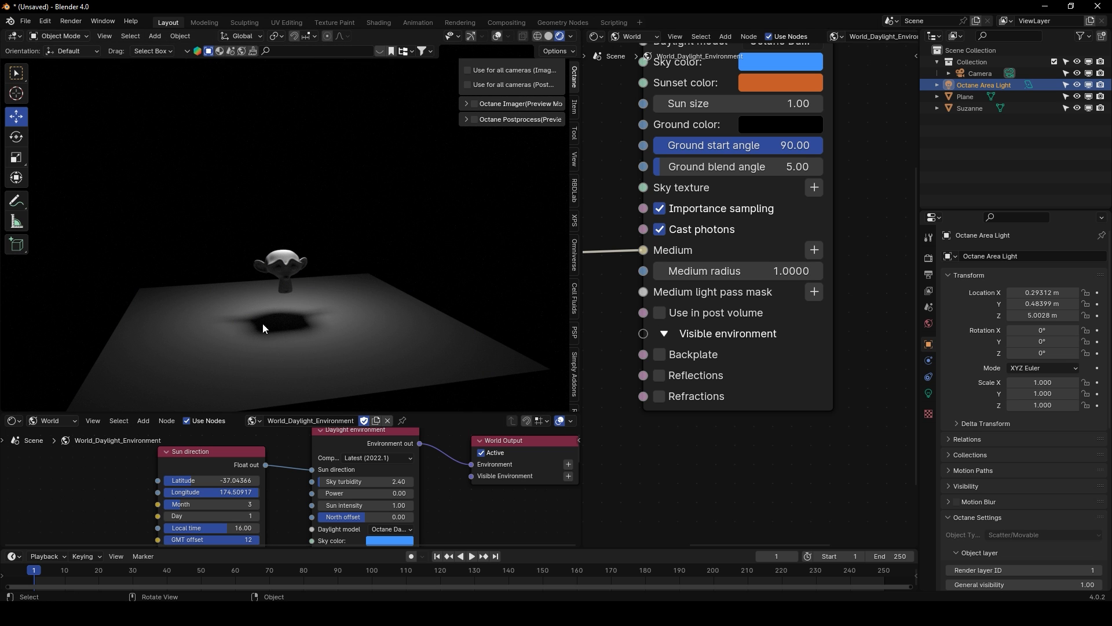
pyautogui.moveTo(273, 318); pyautogui.dragTo(381, 322, button='middle')
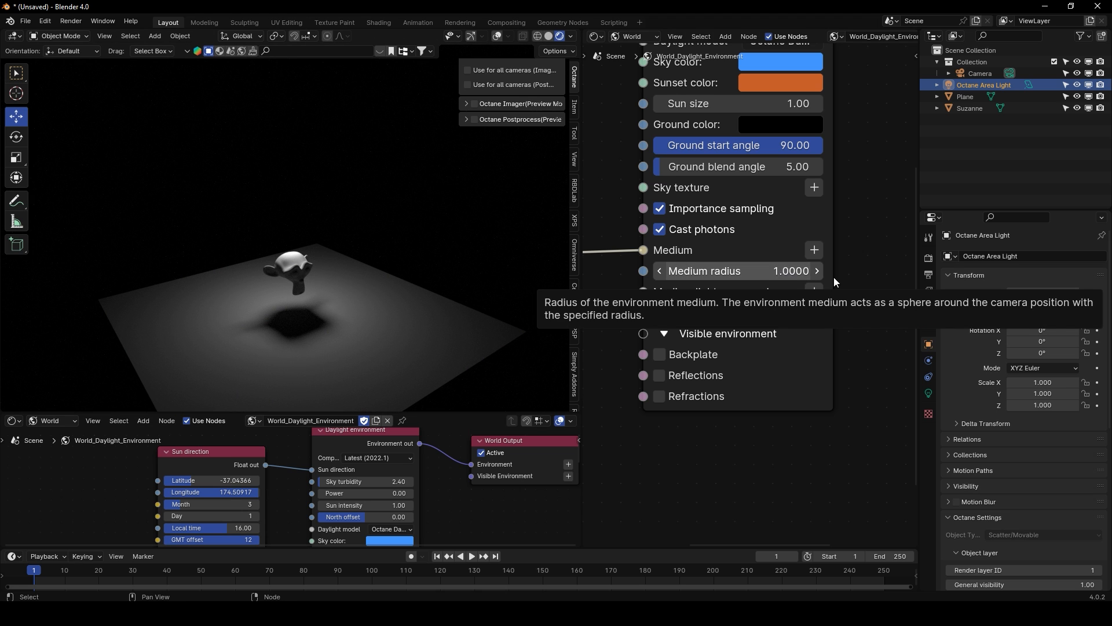
# Set the Daylight environment's Medium radius to 20 and select the monkey head
pyautogui.moveTo(783, 270); pyautogui.dragTo(947, 270)
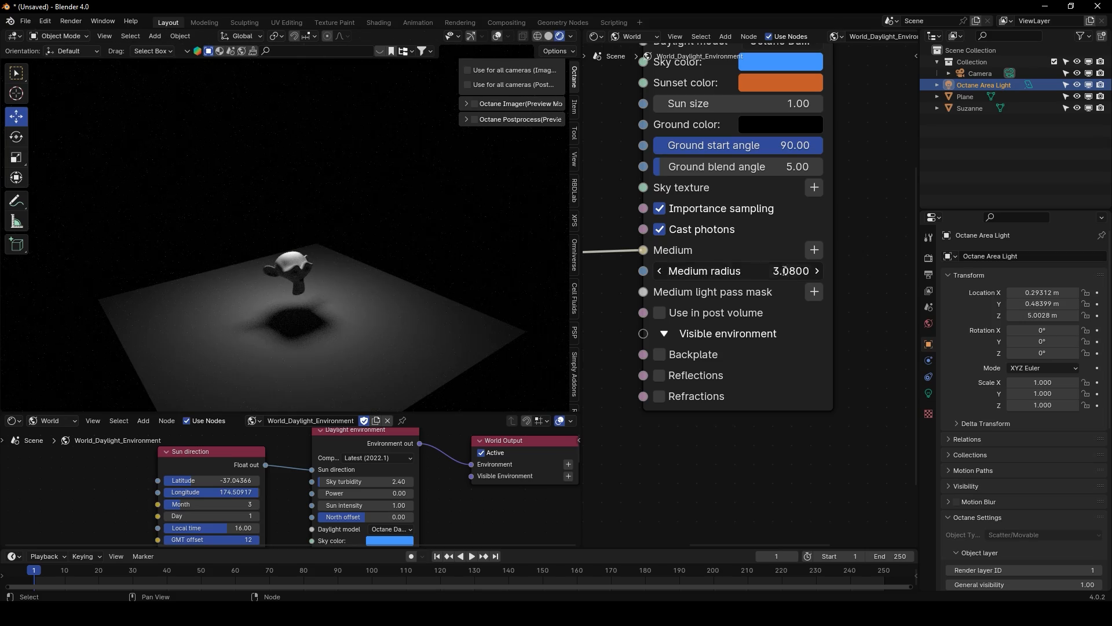
pyautogui.click(737, 270)
pyautogui.write('20')
pyautogui.press('Return')
pyautogui.moveTo(434, 243); pyautogui.dragTo(368, 238, button='middle')
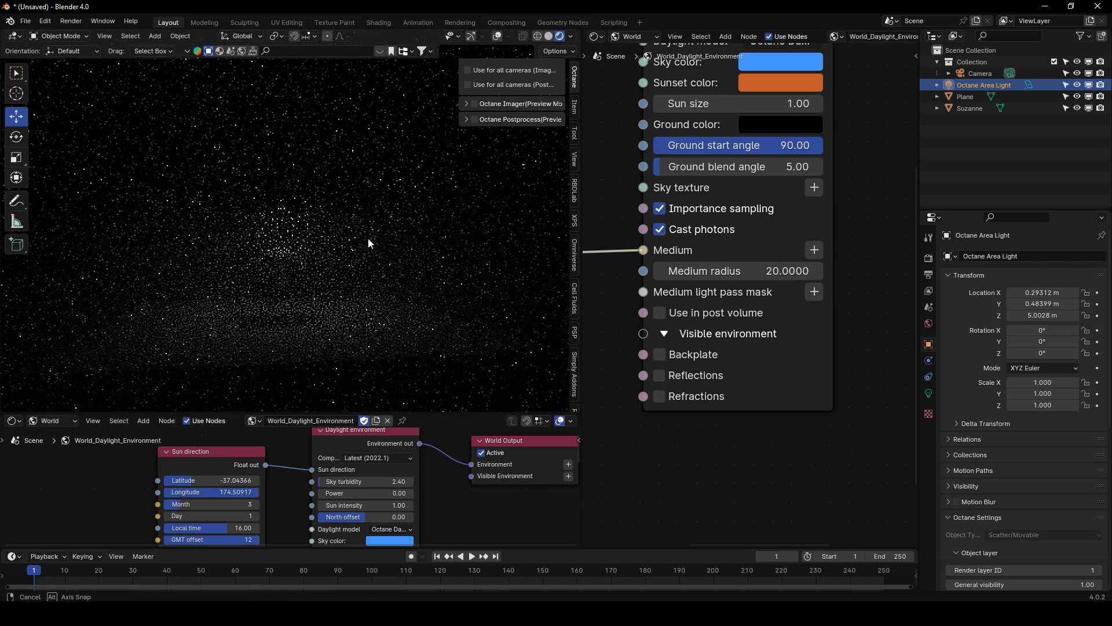
pyautogui.scroll(4, 378, 248)
pyautogui.scroll(-1, 315, 266)
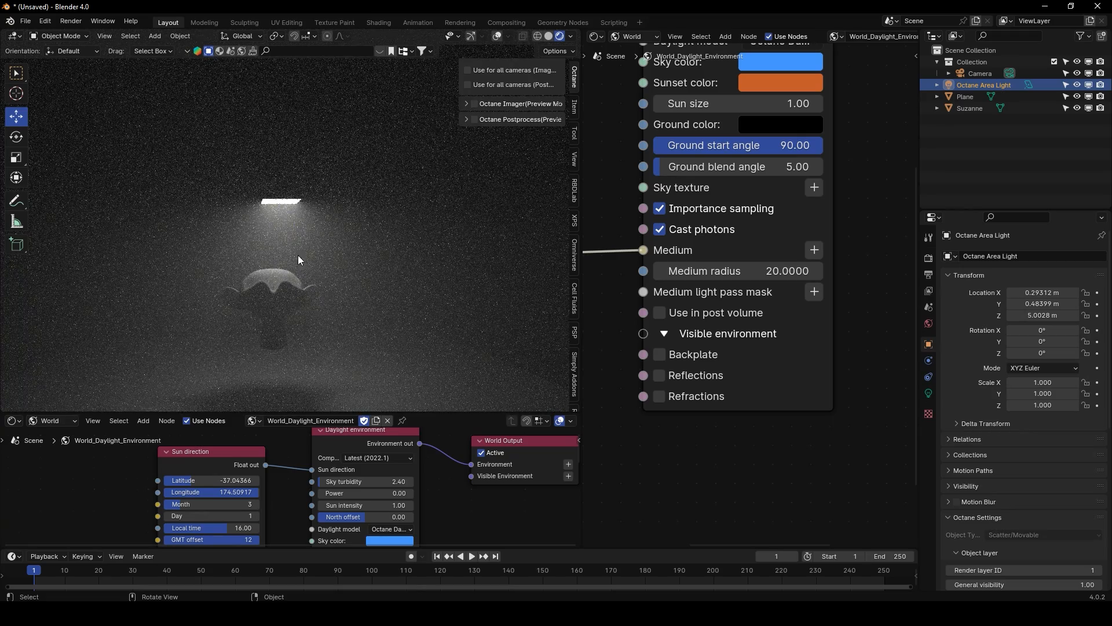
pyautogui.moveTo(327, 246); pyautogui.dragTo(321, 299, button='middle')
pyautogui.click(320, 290)
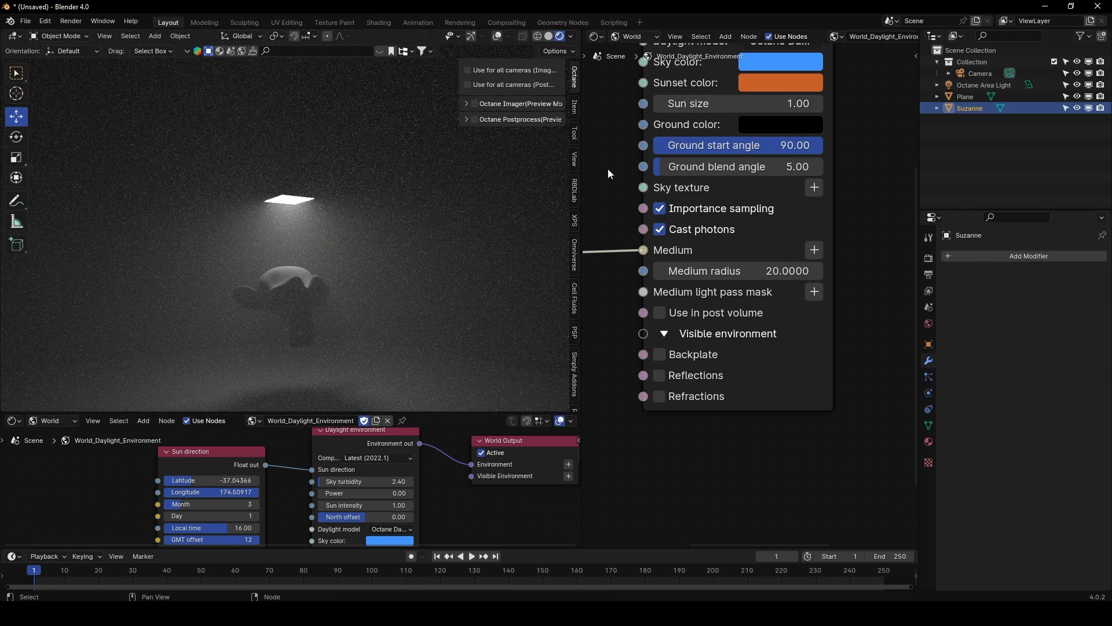
# Set the Volume medium's Density to 0.01 and check the thinner fog around the monkey head
pyautogui.moveTo(618, 198); pyautogui.dragTo(807, 183, button='middle')
pyautogui.scroll(3, 722, 251)
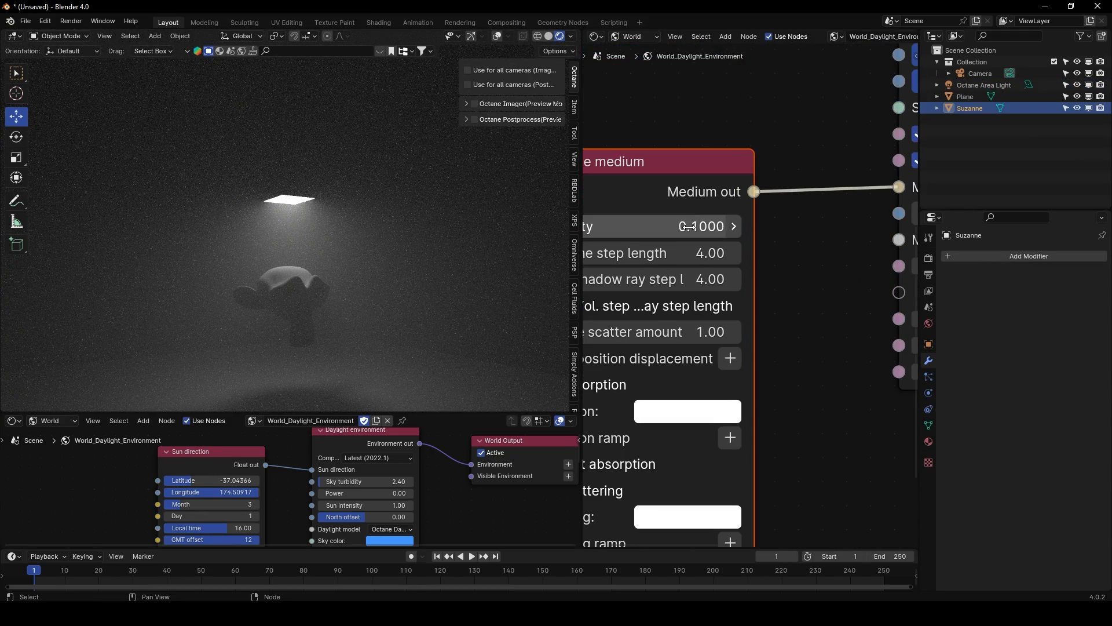
pyautogui.click(689, 228)
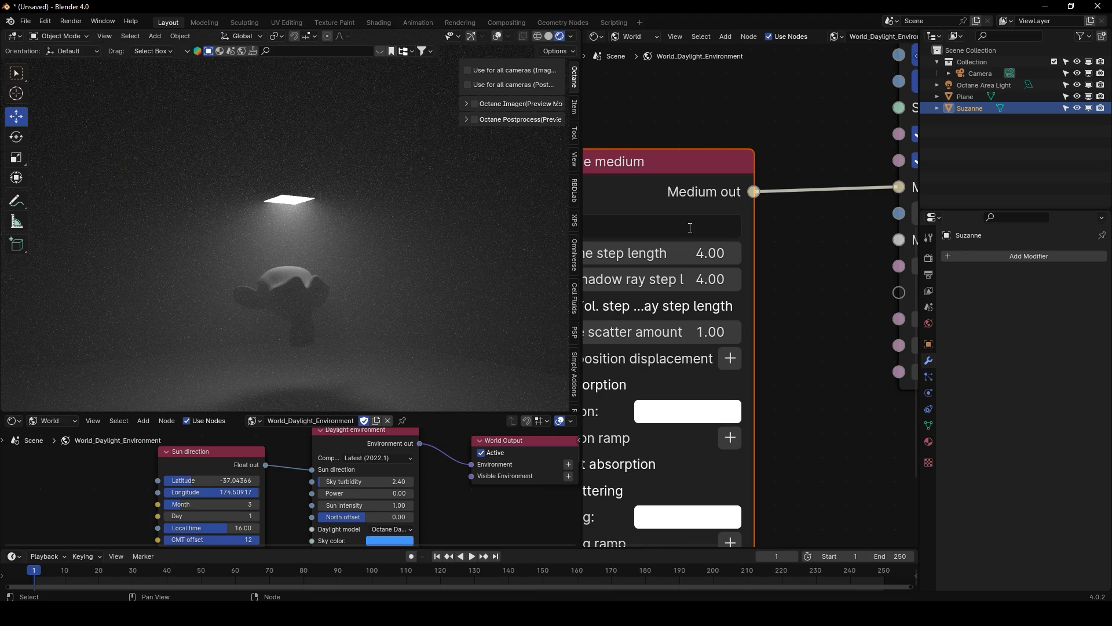
pyautogui.write('0.01')
pyautogui.press('Return')
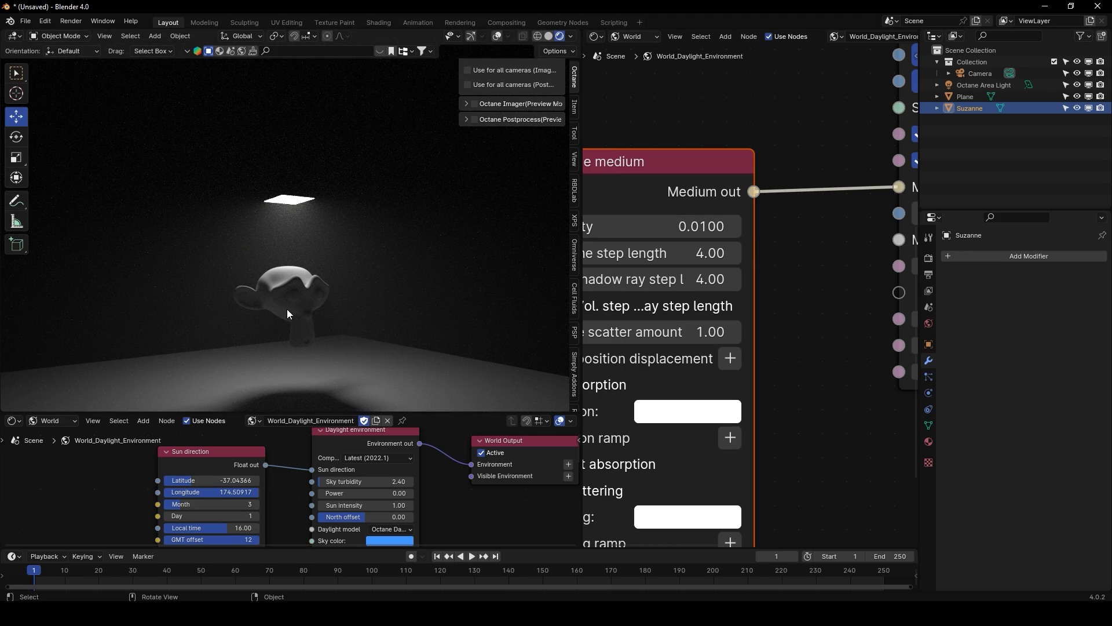
pyautogui.moveTo(288, 314)
pyautogui.mouseDown(button='middle')
pyautogui.moveTo(270, 305)
pyautogui.moveTo(289, 295)
pyautogui.moveTo(297, 326)
pyautogui.mouseUp(button='middle')
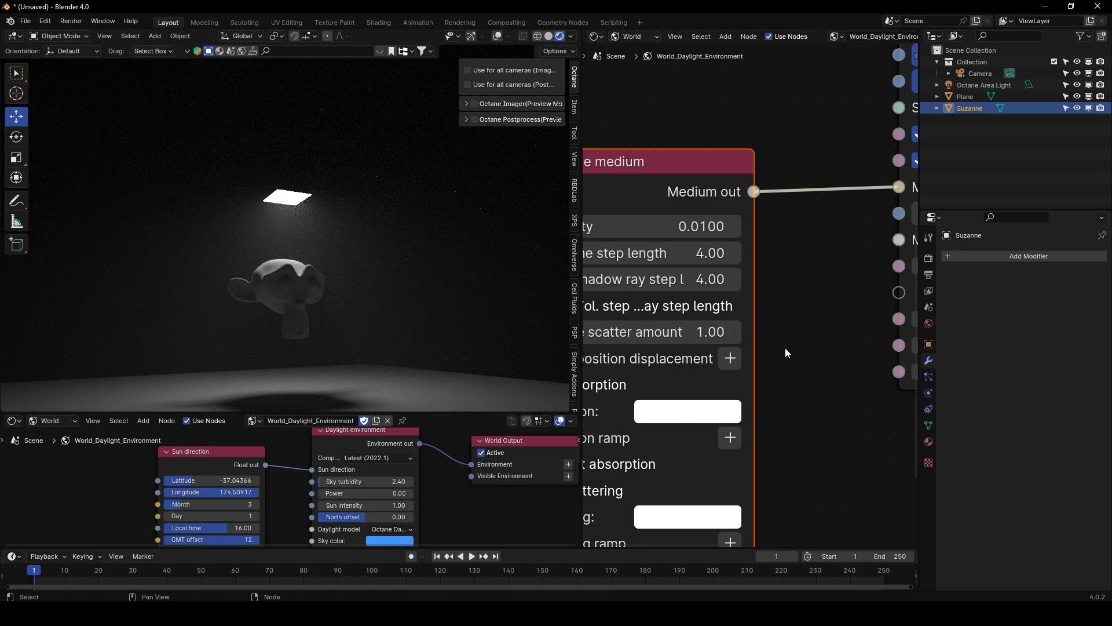
# Try green-cyan and red Absorption colors on the Volume medium, and restore the color to white
pyautogui.scroll(-4, 786, 353)
pyautogui.click(774, 267)
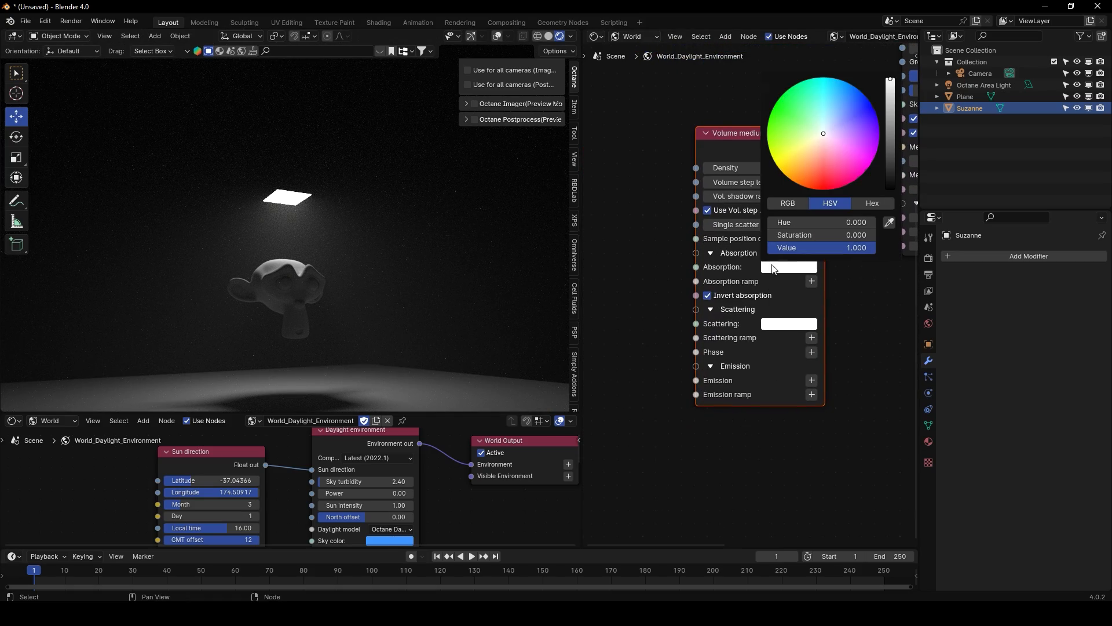
pyautogui.click(851, 92)
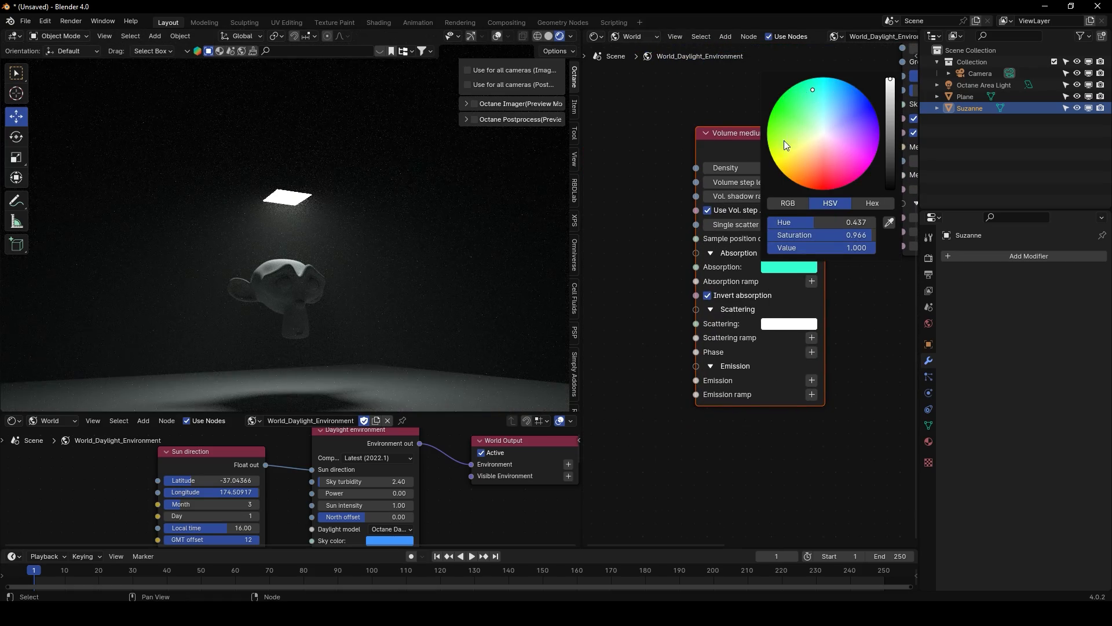
pyautogui.click(783, 168)
pyautogui.click(820, 182)
pyautogui.click(814, 183)
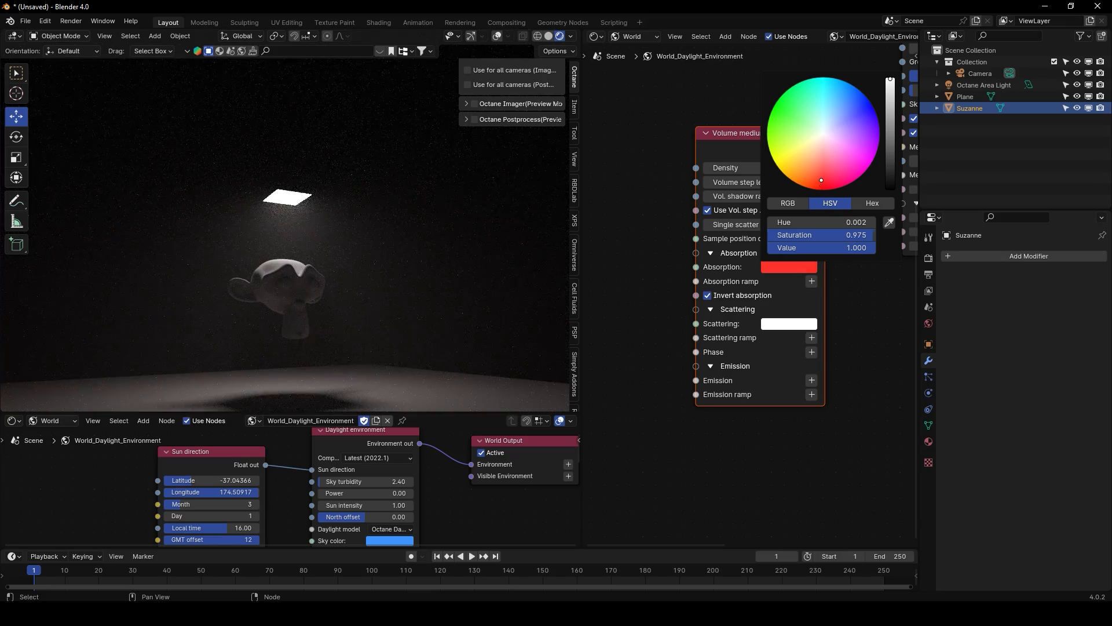
pyautogui.moveTo(846, 234); pyautogui.dragTo(779, 234)
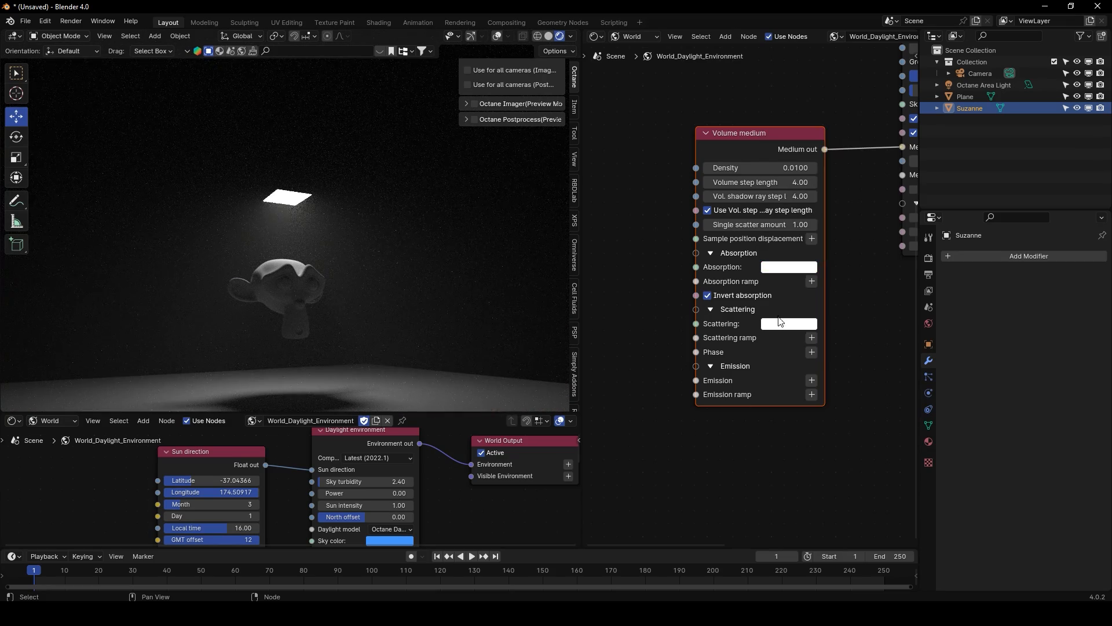
# Try a saturated blue and other Scattering colors on the Volume medium, and return the color to white with zero saturation
pyautogui.click(781, 324)
pyautogui.click(856, 144)
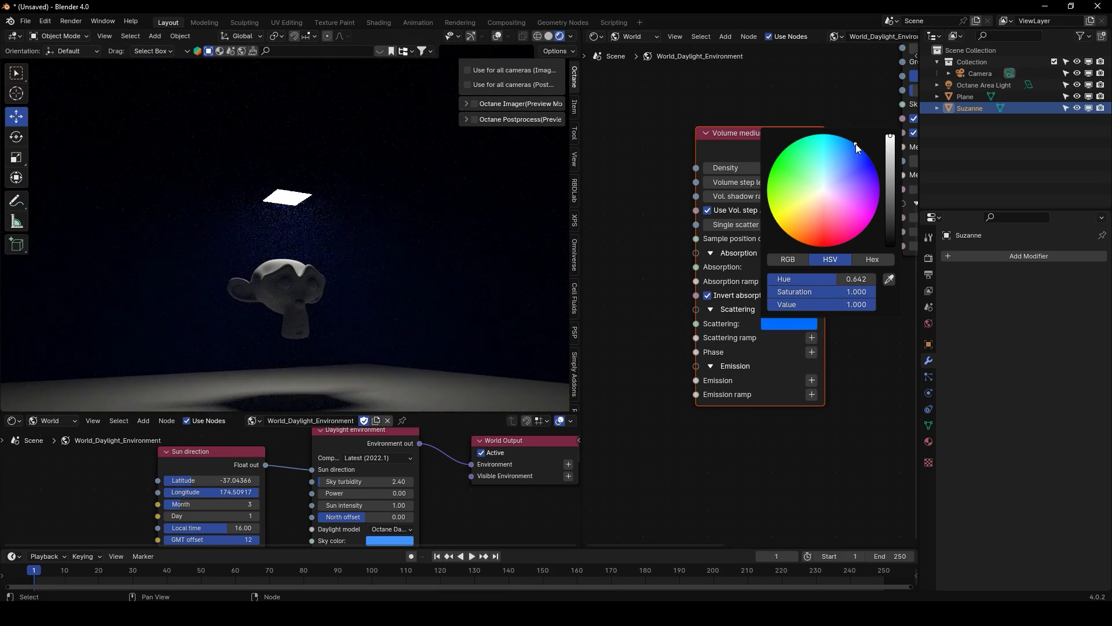
pyautogui.moveTo(812, 230); pyautogui.dragTo(784, 162)
pyautogui.click(782, 328)
pyautogui.moveTo(863, 292); pyautogui.dragTo(763, 291)
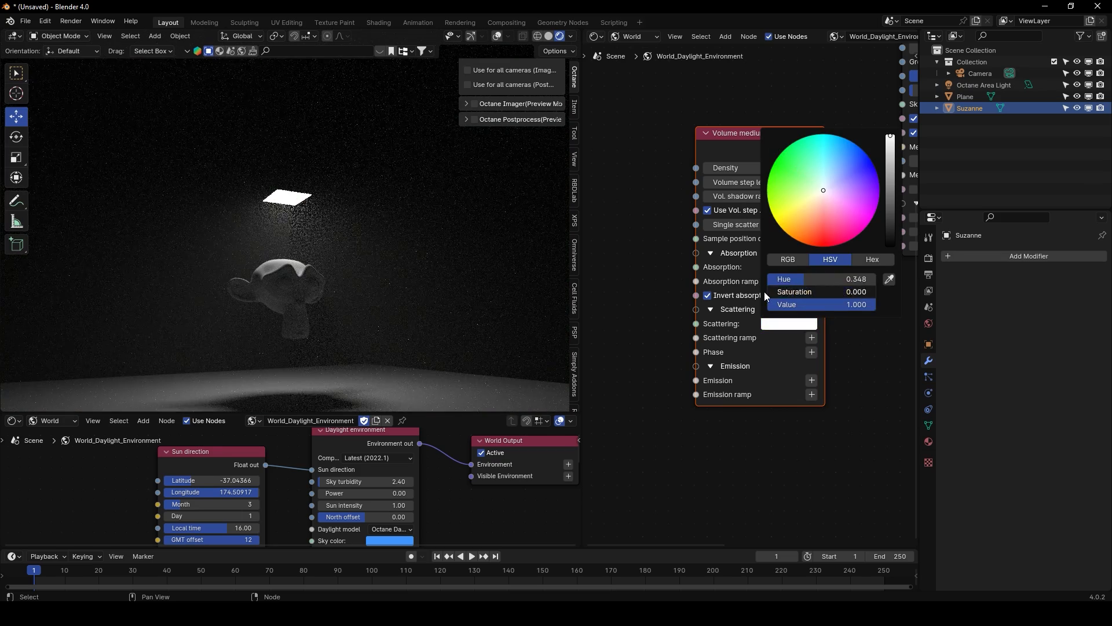
# Add a Schlick node to the Volume medium's Phase input and raise its Scattering direction to 0.74
pyautogui.scroll(2, 668, 346)
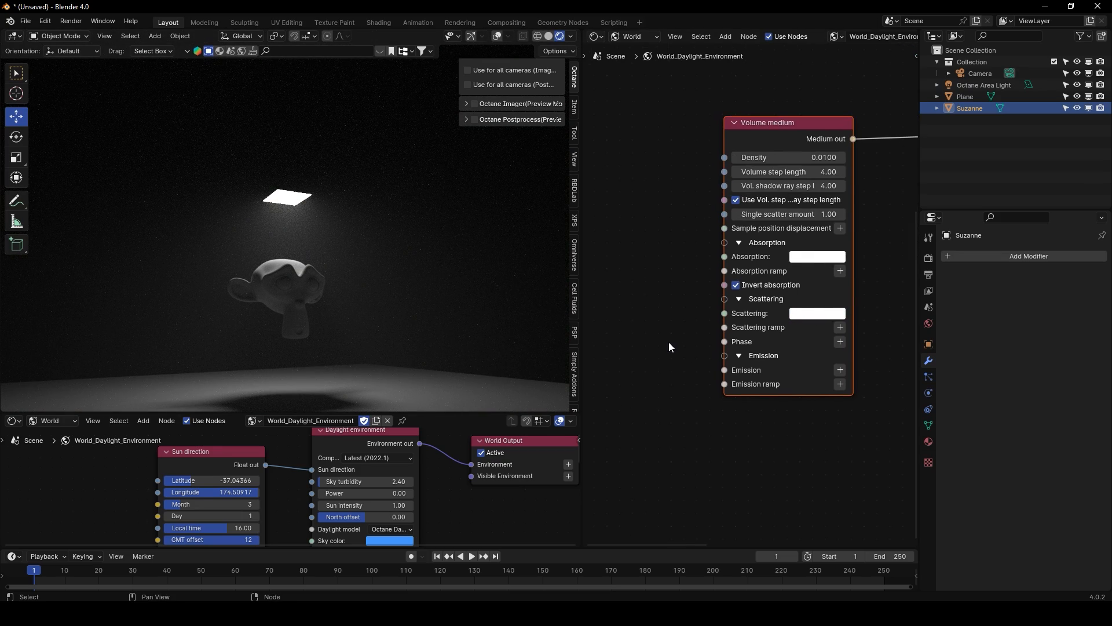
pyautogui.click(863, 354)
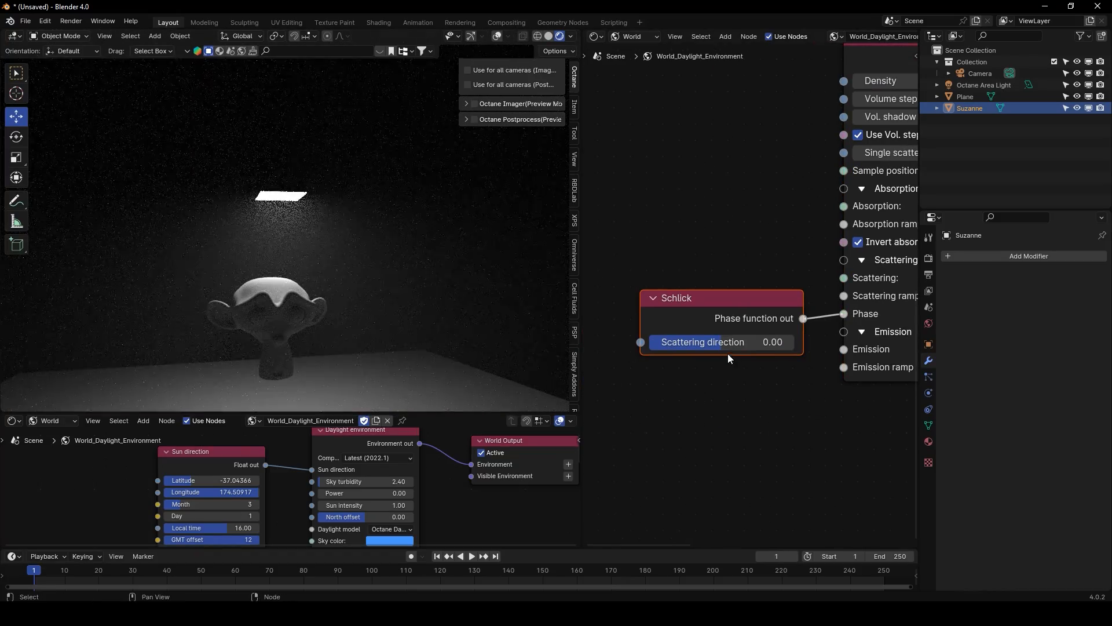
pyautogui.moveTo(728, 353); pyautogui.dragTo(778, 341)
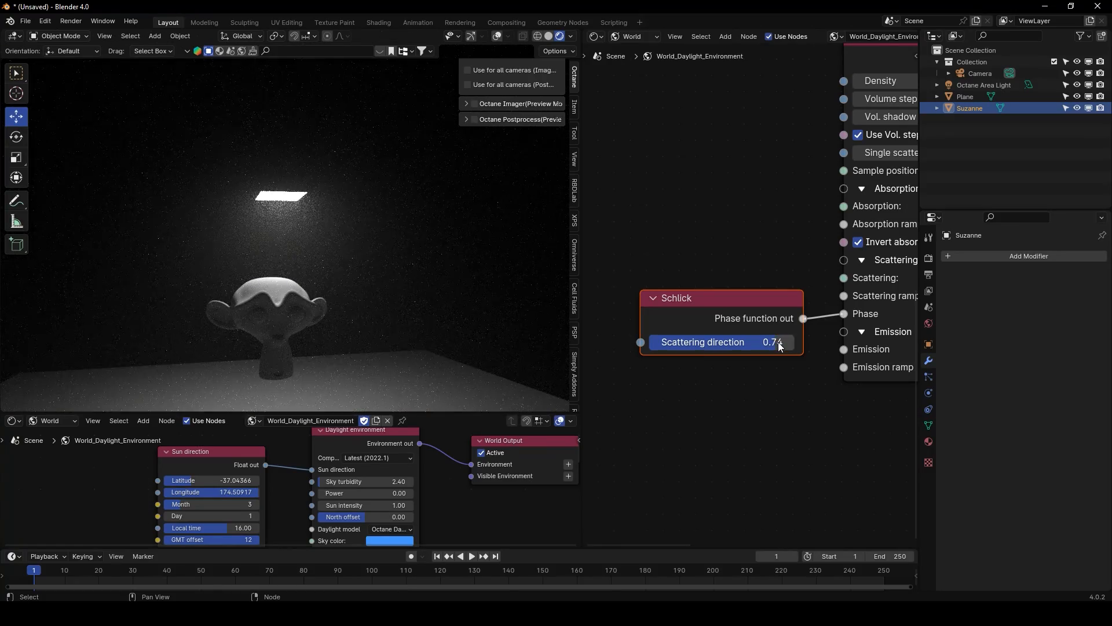
pyautogui.moveTo(383, 268); pyautogui.dragTo(285, 226, button='middle')
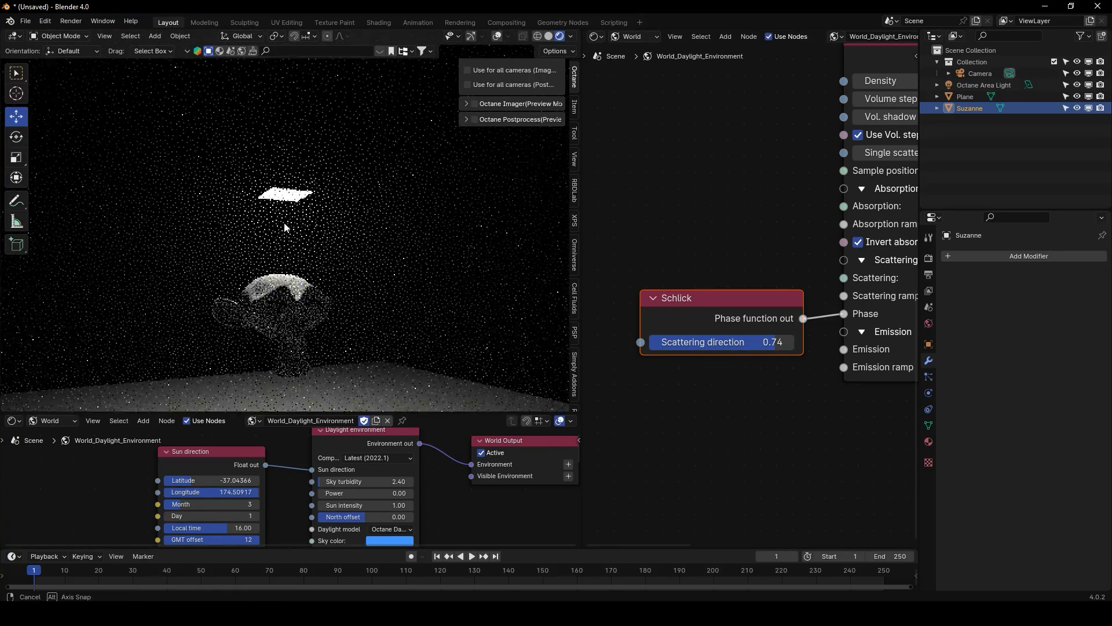
# Set the Schlick node's Scattering direction to 0.7 and check the fog from several angles
pyautogui.moveTo(777, 342)
pyautogui.mouseDown()
pyautogui.moveTo(795, 342)
pyautogui.moveTo(776, 342)
pyautogui.mouseUp()
pyautogui.click(773, 342)
pyautogui.write('.')
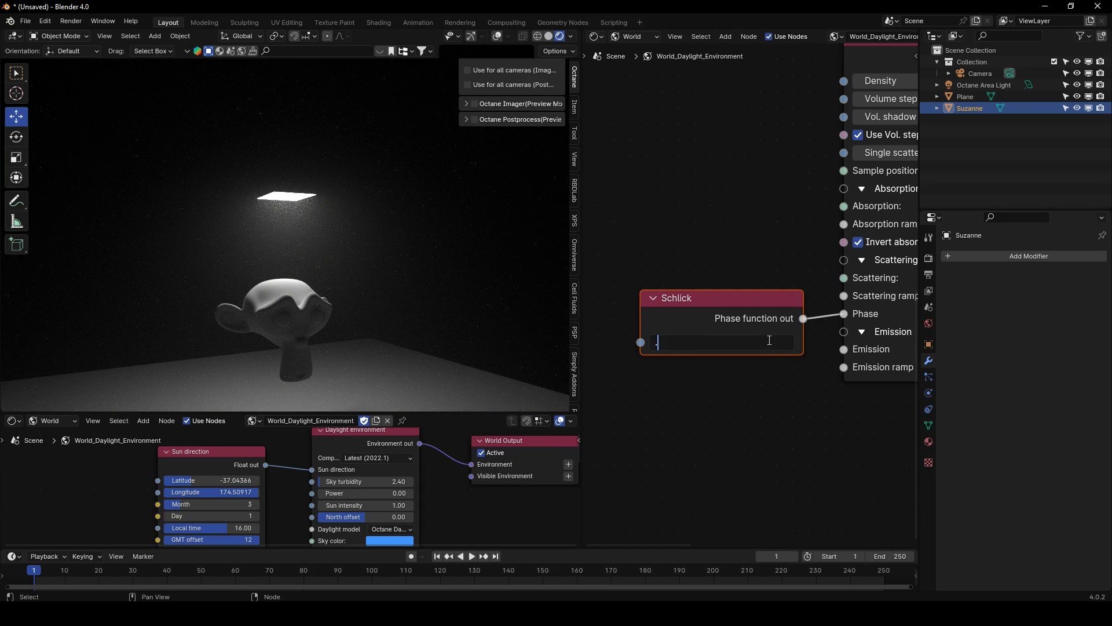
pyautogui.write('7')
pyautogui.press('Return')
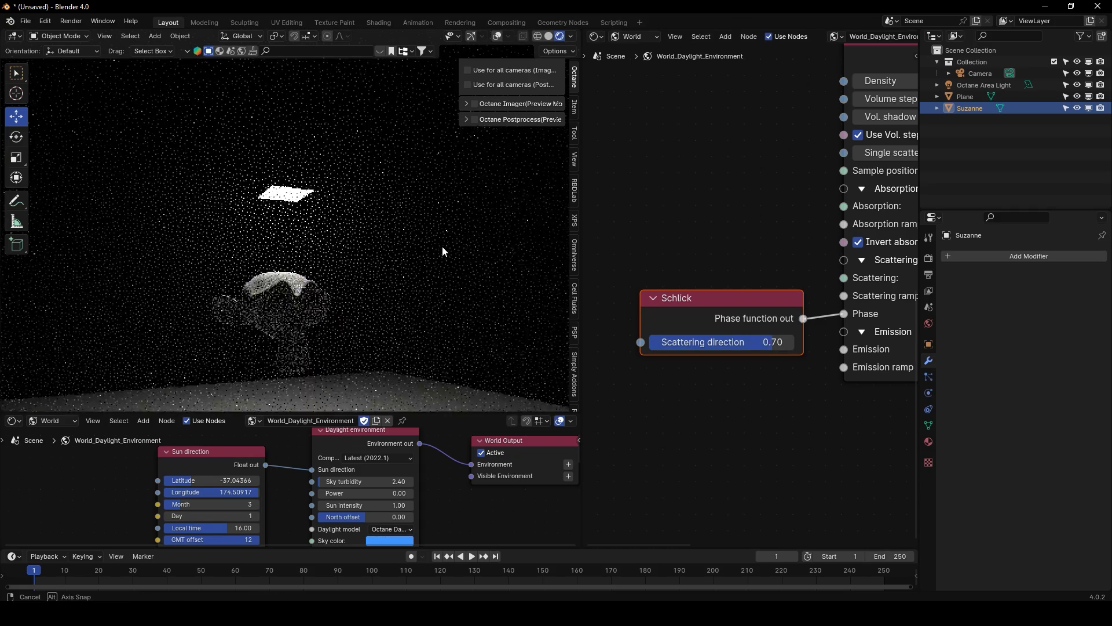
pyautogui.moveTo(443, 246); pyautogui.dragTo(425, 256, button='middle')
pyautogui.moveTo(360, 232); pyautogui.dragTo(334, 250, button='middle')
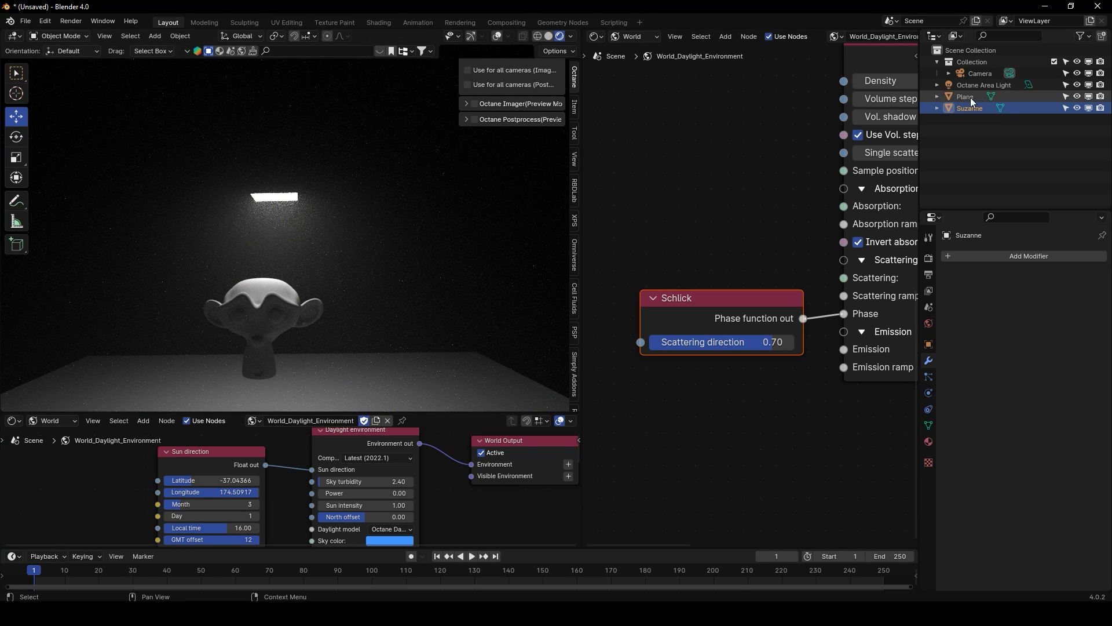
# Try a size of 5.58 m on the Octane Area Light, and restore it to 1 m
pyautogui.click(985, 87)
pyautogui.moveTo(717, 135); pyautogui.dragTo(725, 230, button='middle')
pyautogui.scroll(-3, 725, 230)
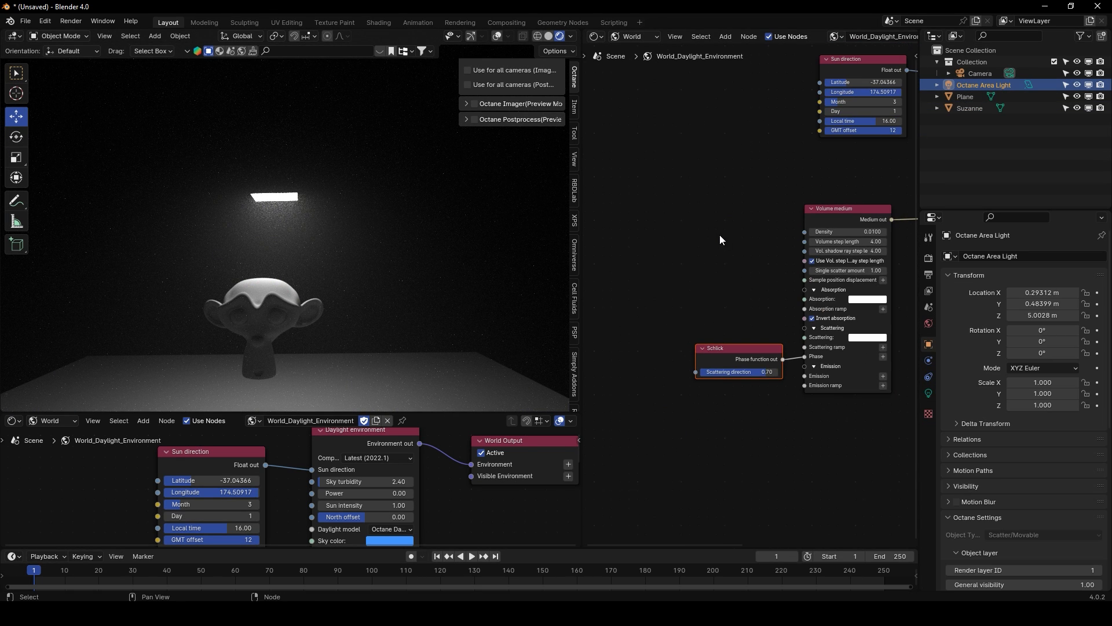
pyautogui.click(631, 35)
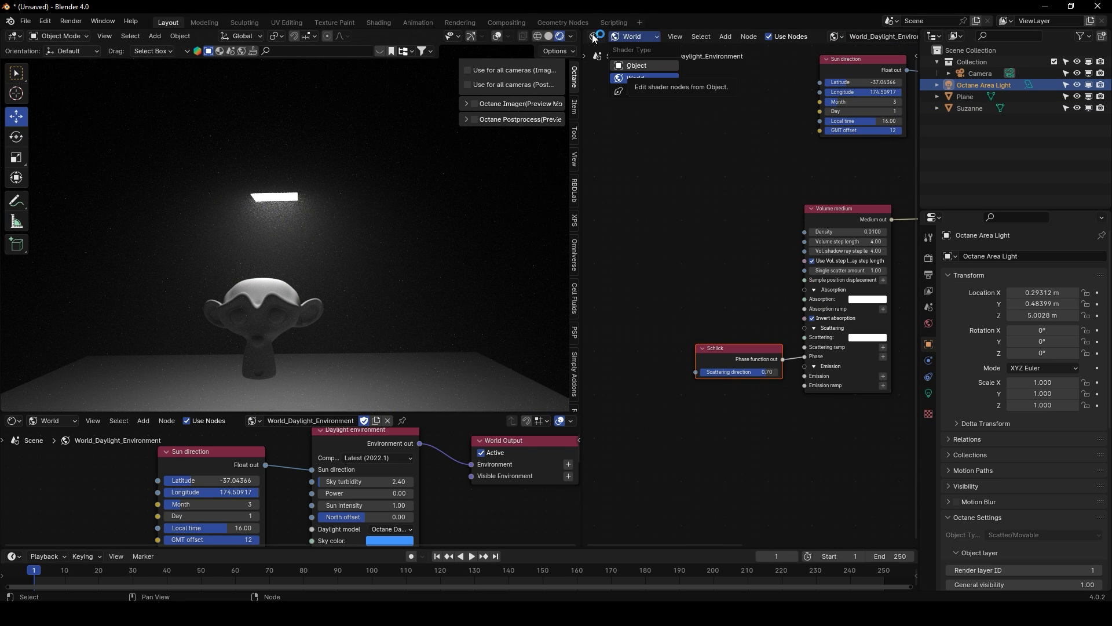
pyautogui.click(928, 393)
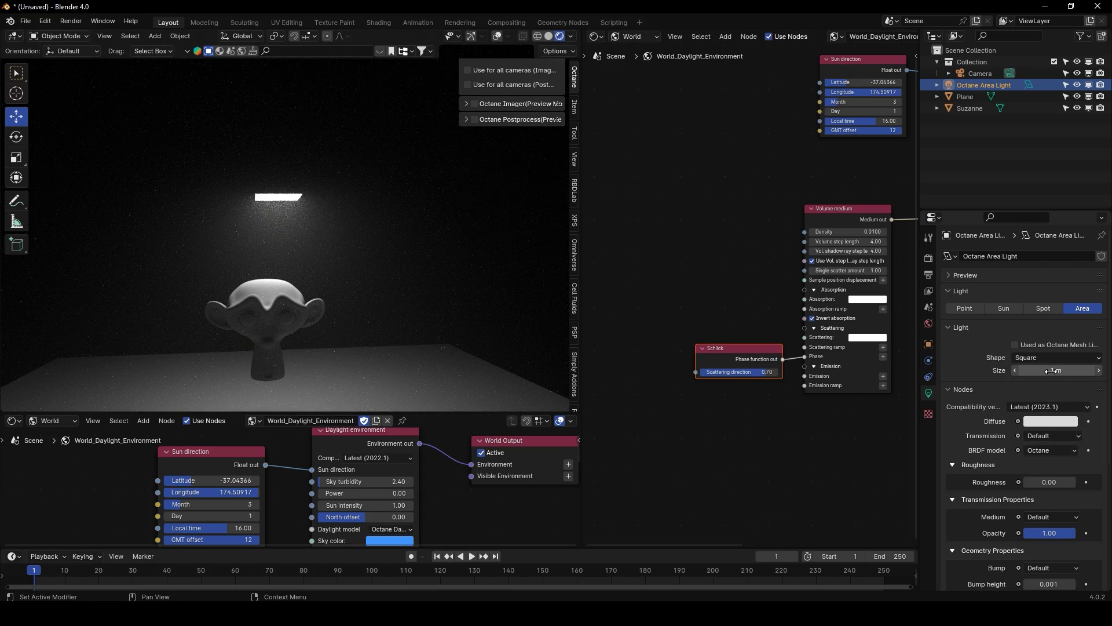
pyautogui.moveTo(1054, 370); pyautogui.dragTo(1107, 370)
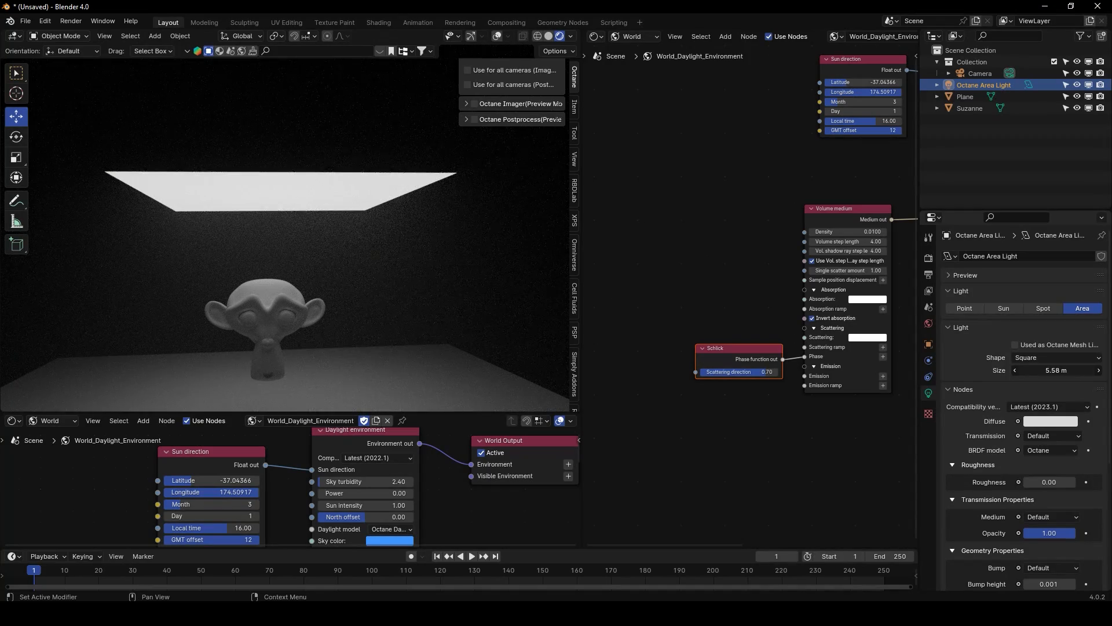
pyautogui.moveTo(438, 346); pyautogui.dragTo(448, 145, button='middle')
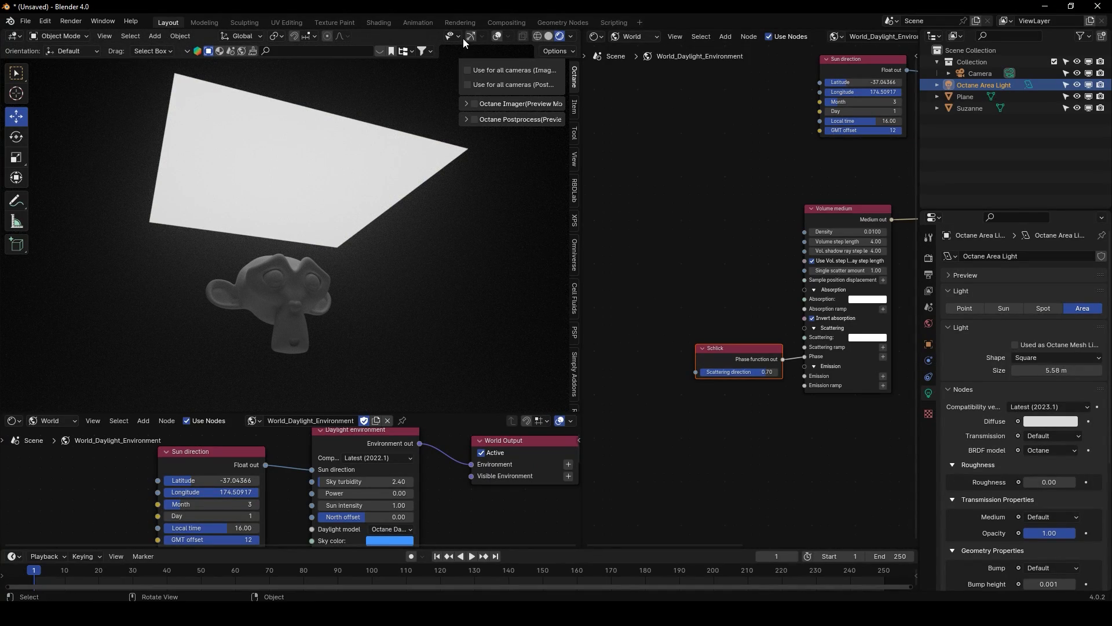
pyautogui.click(1039, 371)
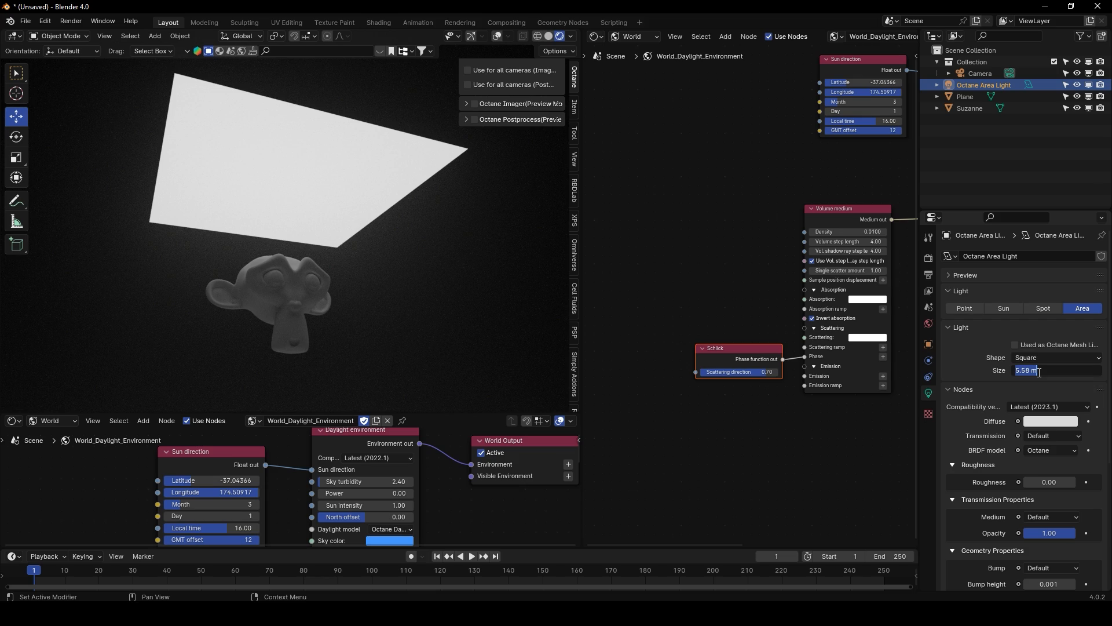
pyautogui.write('1')
pyautogui.press('Return')
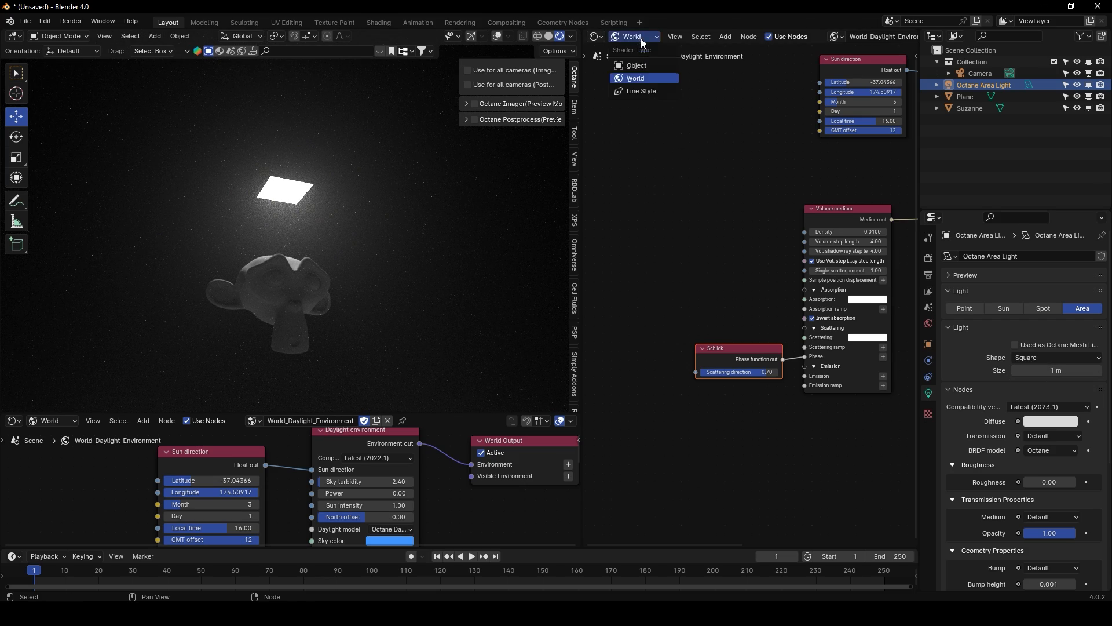
# Show the area light's object shader nodes and merge the lower node editor's area into the 3D viewport
pyautogui.click(641, 66)
pyautogui.rightClick(421, 412)
pyautogui.click(423, 430)
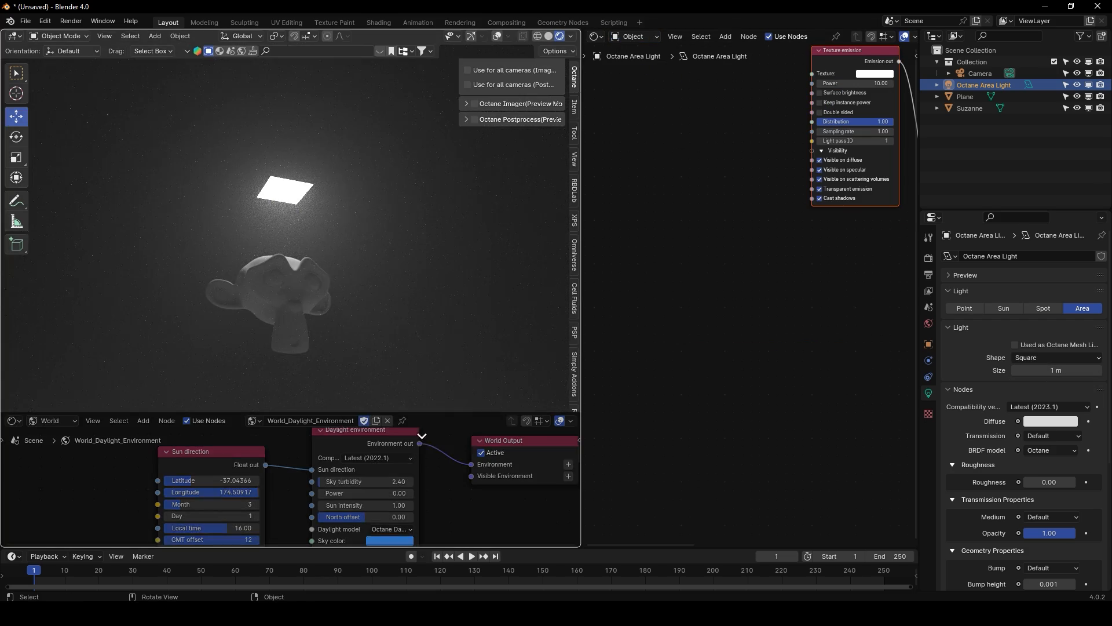
pyautogui.click(423, 435)
# Set the Power of the area light's Texture emission node to 100
pyautogui.moveTo(739, 143); pyautogui.dragTo(732, 331, button='middle')
pyautogui.scroll(3, 731, 331)
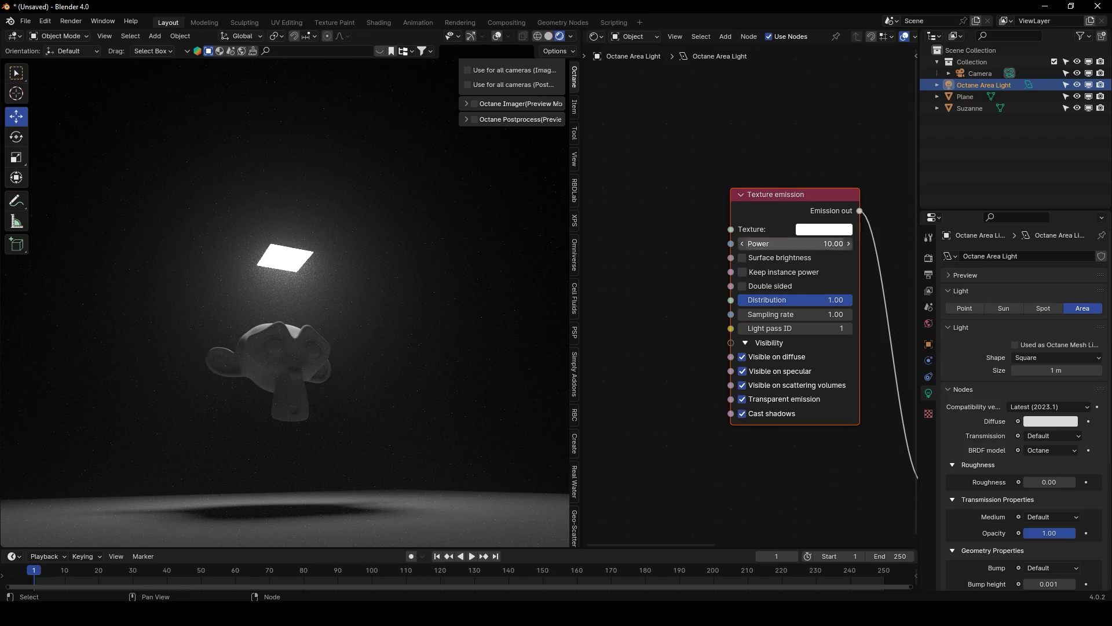
pyautogui.click(821, 244)
pyautogui.write('100')
pyautogui.press('Return')
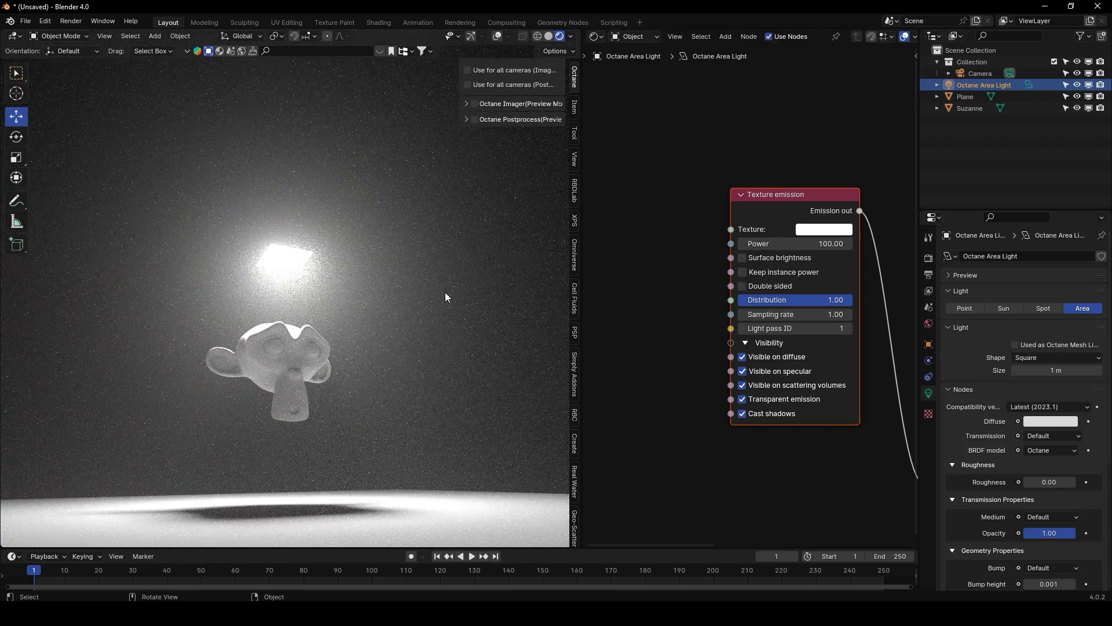
pyautogui.click(753, 257)
pyautogui.click(754, 271)
# Select the floor plane and disable it in the viewport
pyautogui.moveTo(370, 324); pyautogui.dragTo(385, 407, button='middle')
pyautogui.click(453, 408)
pyautogui.click(1088, 96)
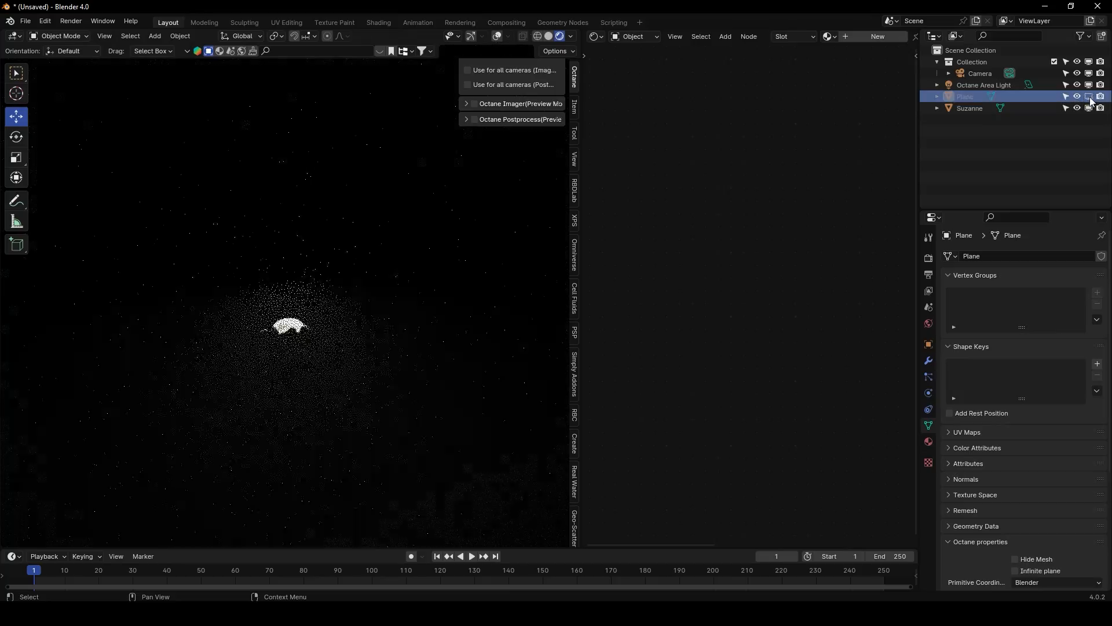
pyautogui.moveTo(341, 259); pyautogui.dragTo(365, 266, button='middle')
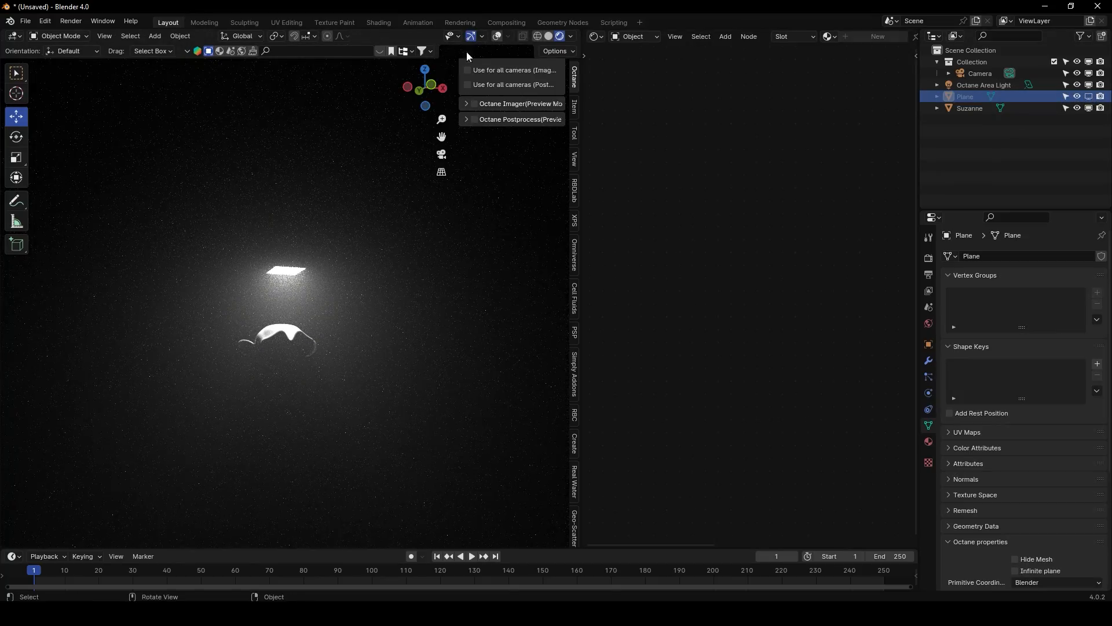
pyautogui.moveTo(441, 138); pyautogui.dragTo(436, 20)
# View the monkey head beneath the light and reduce the Octane Area Light's size to 0.68 m
pyautogui.moveTo(396, 229); pyautogui.dragTo(365, 265, button='middle')
pyautogui.scroll(2, 363, 283)
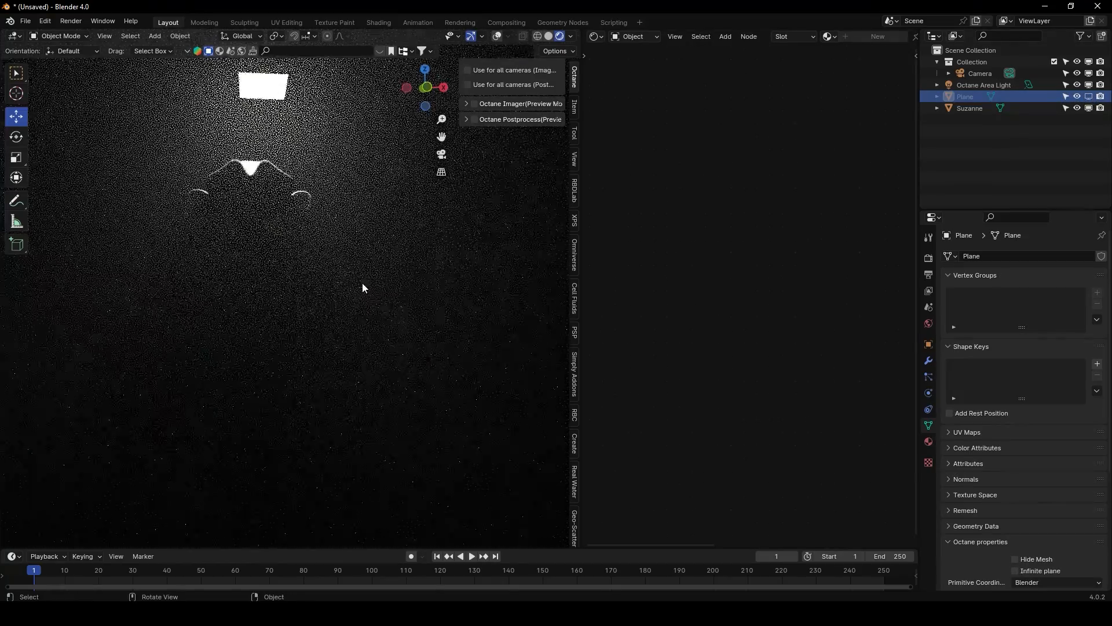
pyautogui.moveTo(271, 230); pyautogui.dragTo(335, 316, button='middle')
pyautogui.click(979, 85)
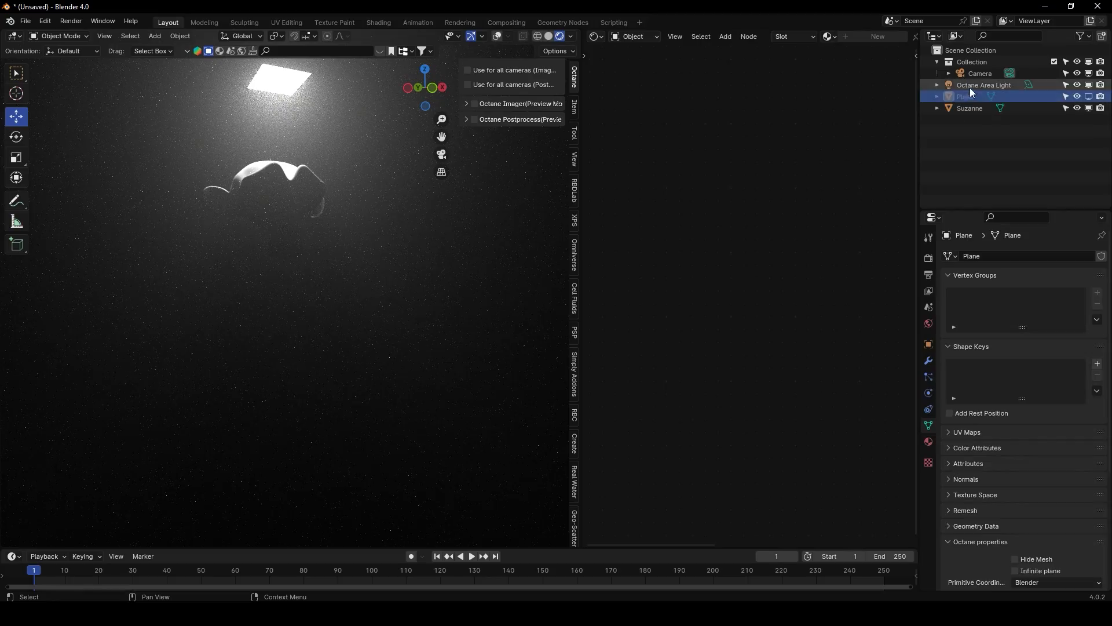
pyautogui.moveTo(1056, 370); pyautogui.dragTo(1033, 370)
# Return to the World shader nodes and lower the Schlick node's Scattering direction to 0.20
pyautogui.click(632, 37)
pyautogui.click(633, 79)
pyautogui.keyDown('shift'); pyautogui.scroll(-6, 718, 187); pyautogui.keyUp('shift')
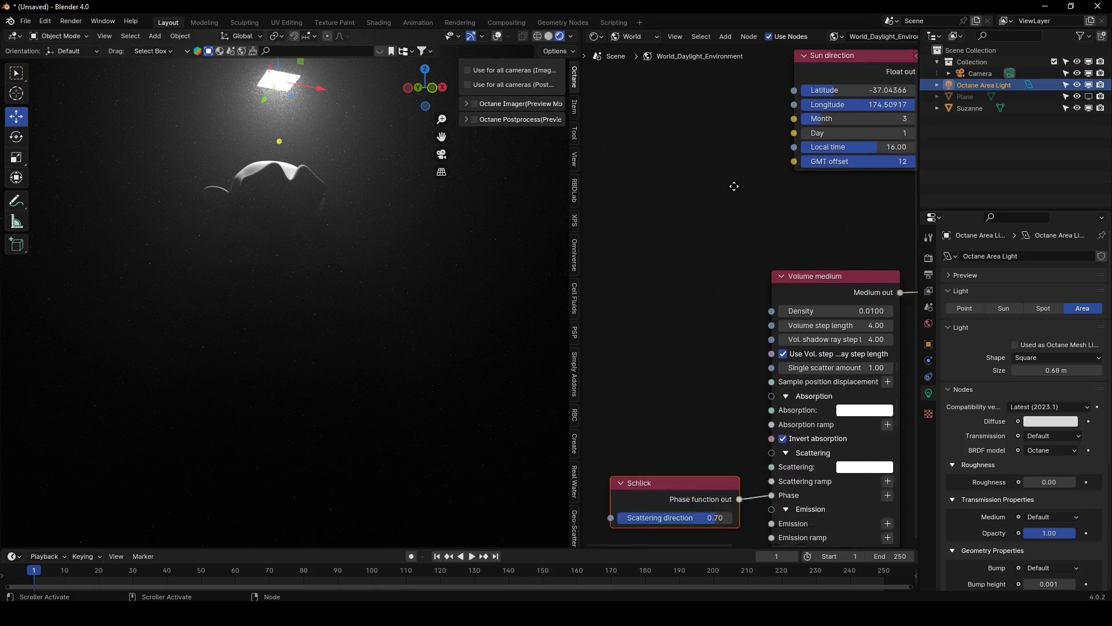
pyautogui.moveTo(695, 375); pyautogui.dragTo(666, 374)
# Sketch two annotation lines running diagonally down from the sides of the monkey head to mark the edges of its shadow
pyautogui.click(472, 37)
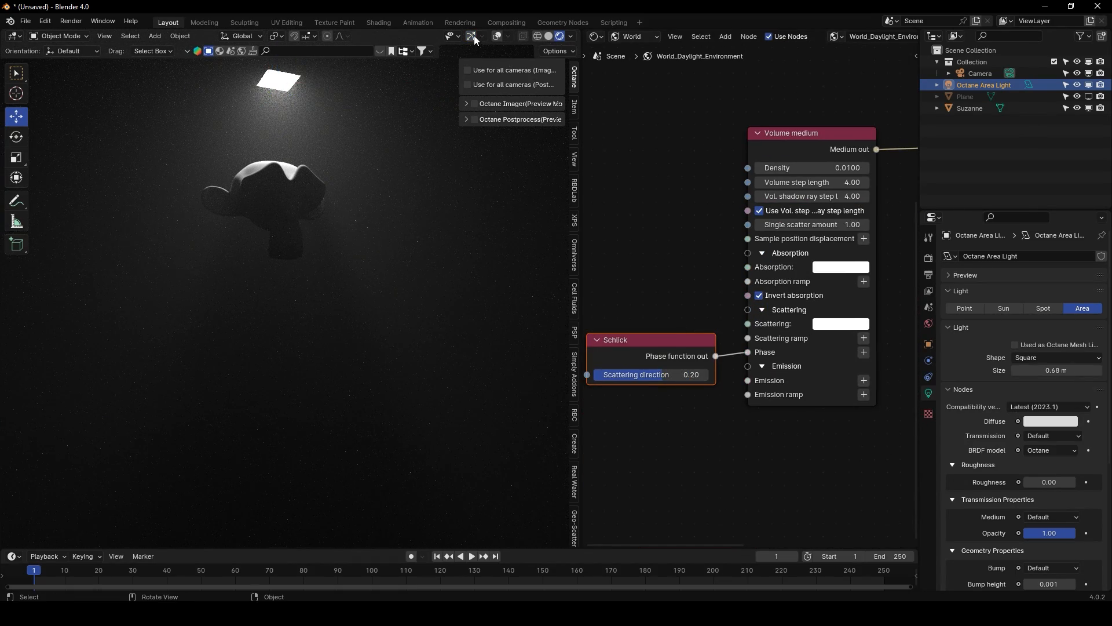
pyautogui.click(17, 200)
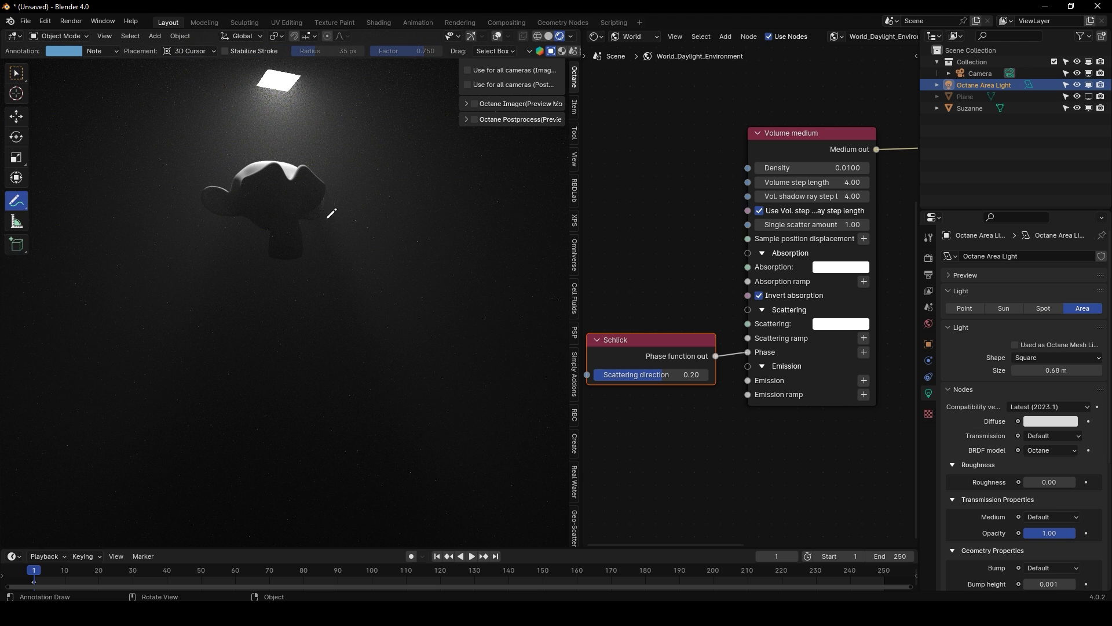
pyautogui.click(472, 37)
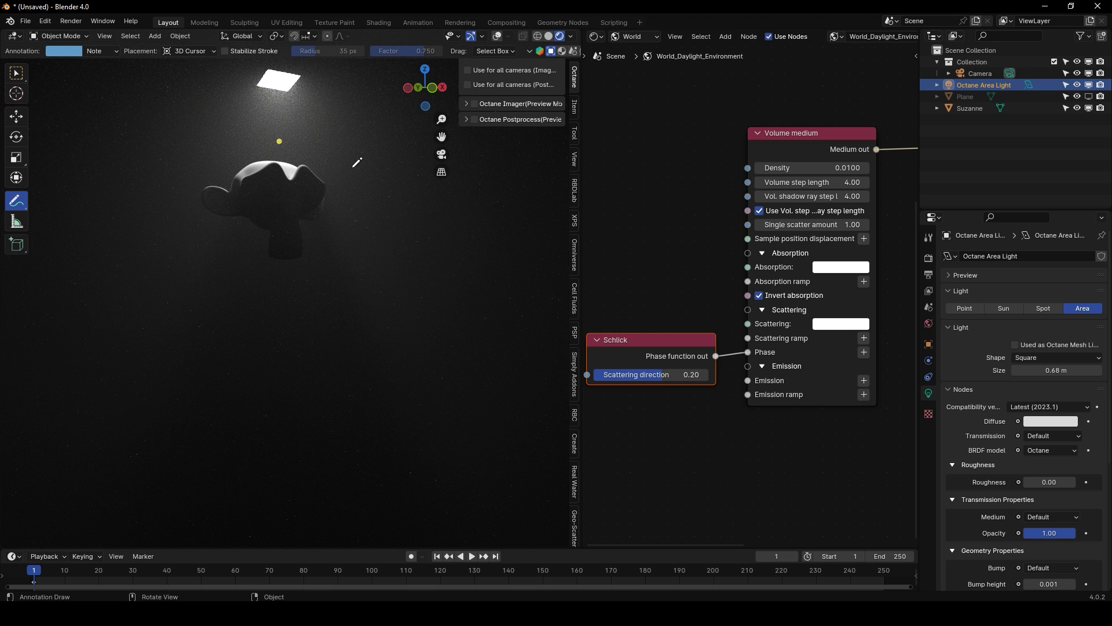
pyautogui.click(499, 36)
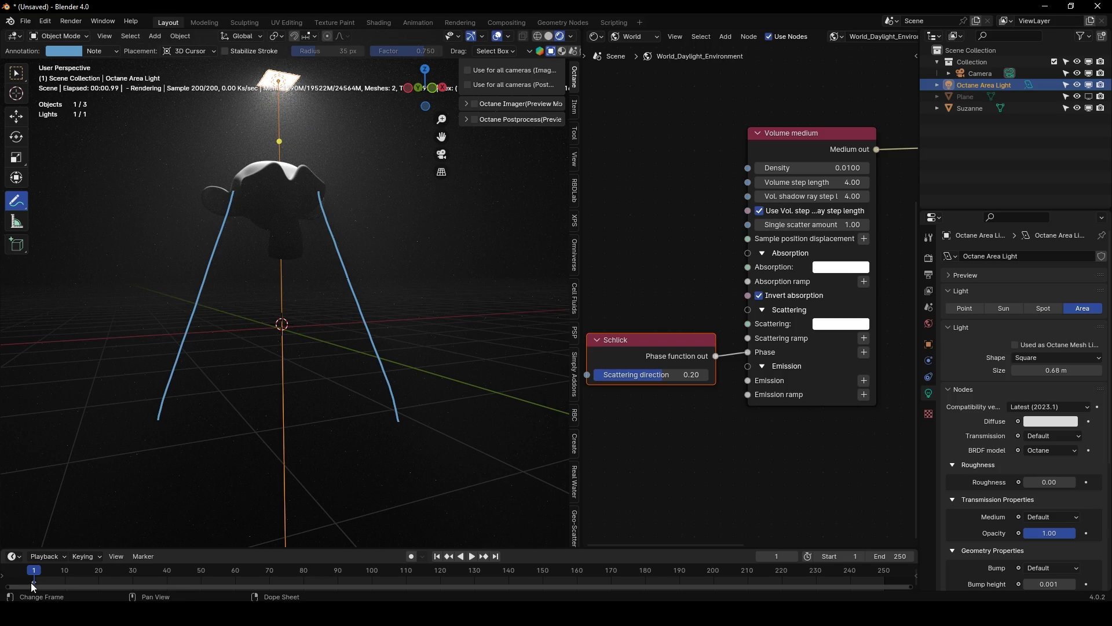
# Delete the annotation drawing at frame 1 and hide the viewport overlays and gizmos
pyautogui.press('Delete')
pyautogui.click(500, 37)
pyautogui.click(472, 37)
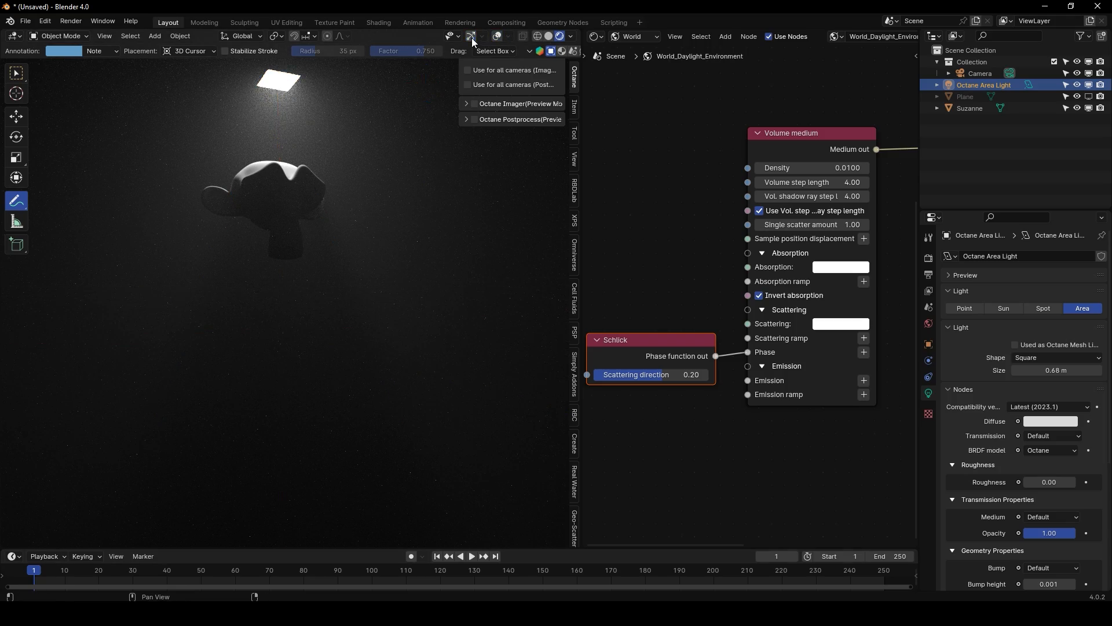
# Switch back to the Move tool and view the shadow beneath the monkey head from the side
pyautogui.moveTo(298, 142); pyautogui.dragTo(387, 152, button='middle')
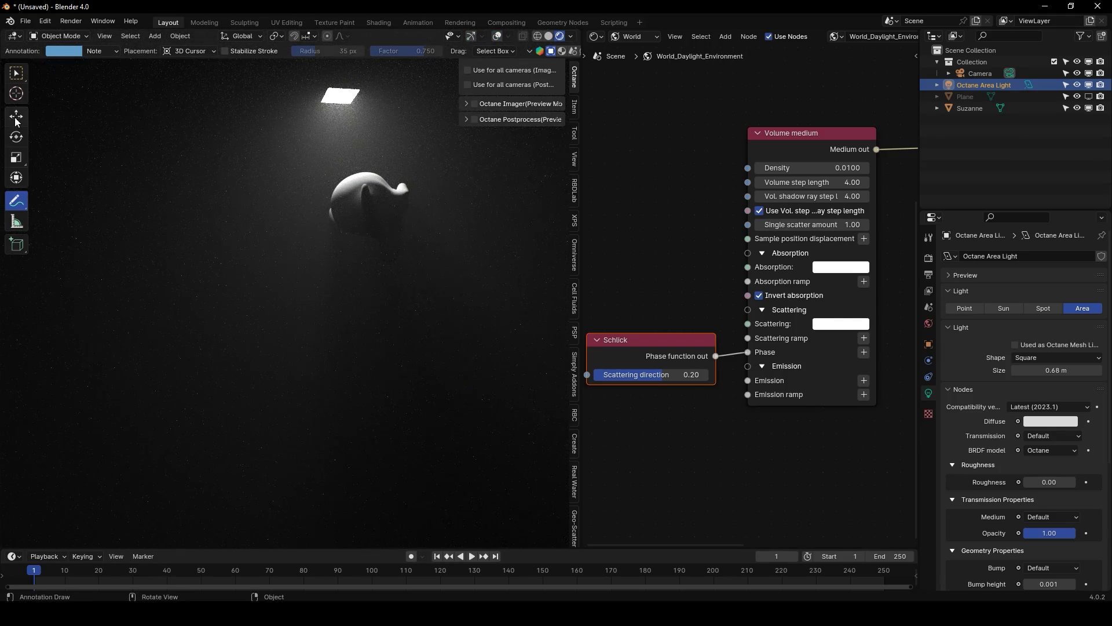
pyautogui.click(16, 120)
pyautogui.moveTo(401, 225); pyautogui.dragTo(370, 246, button='middle')
pyautogui.scroll(3, 371, 245)
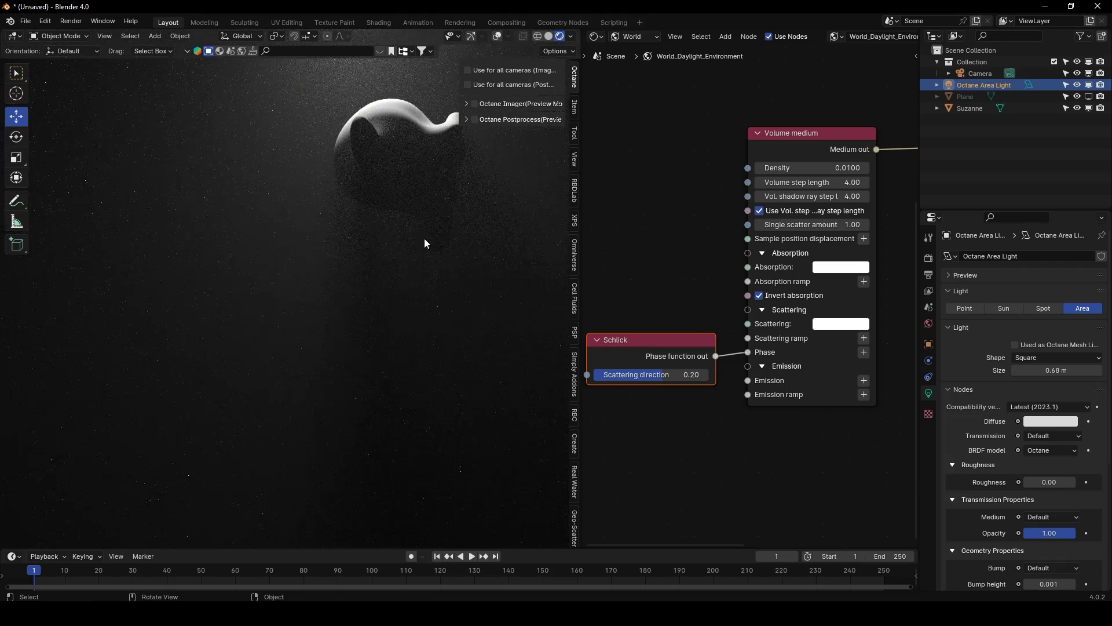
pyautogui.scroll(-1, 231, 202)
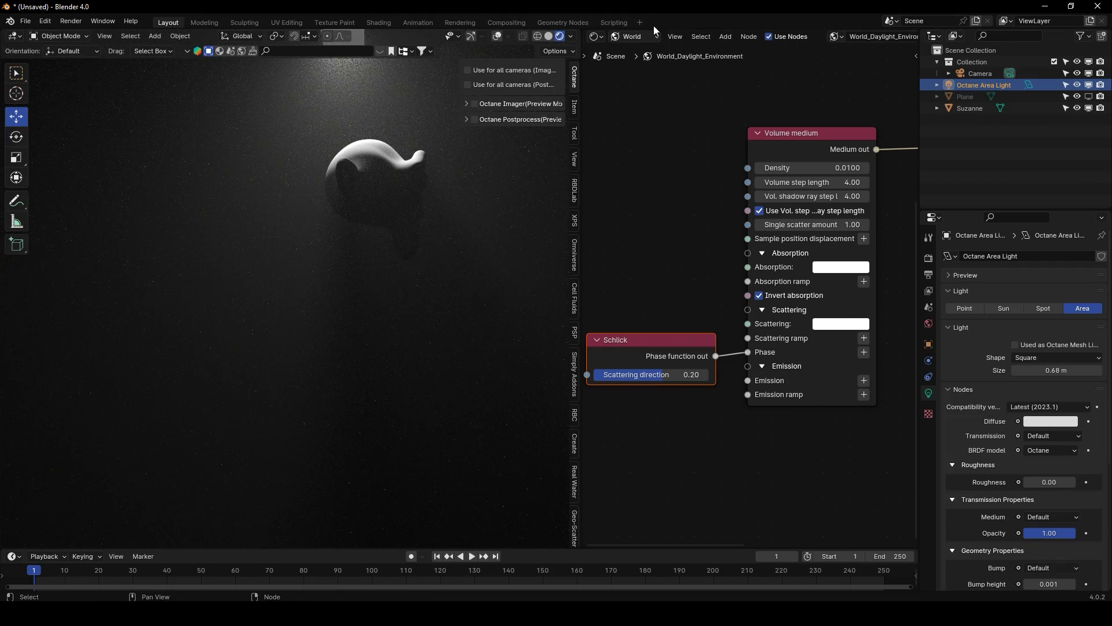
# Show the Octane Area Light's object shader nodes and change the Texture emission color through green to magenta, hue 0.794 and saturation 1.000
pyautogui.click(636, 66)
pyautogui.click(965, 88)
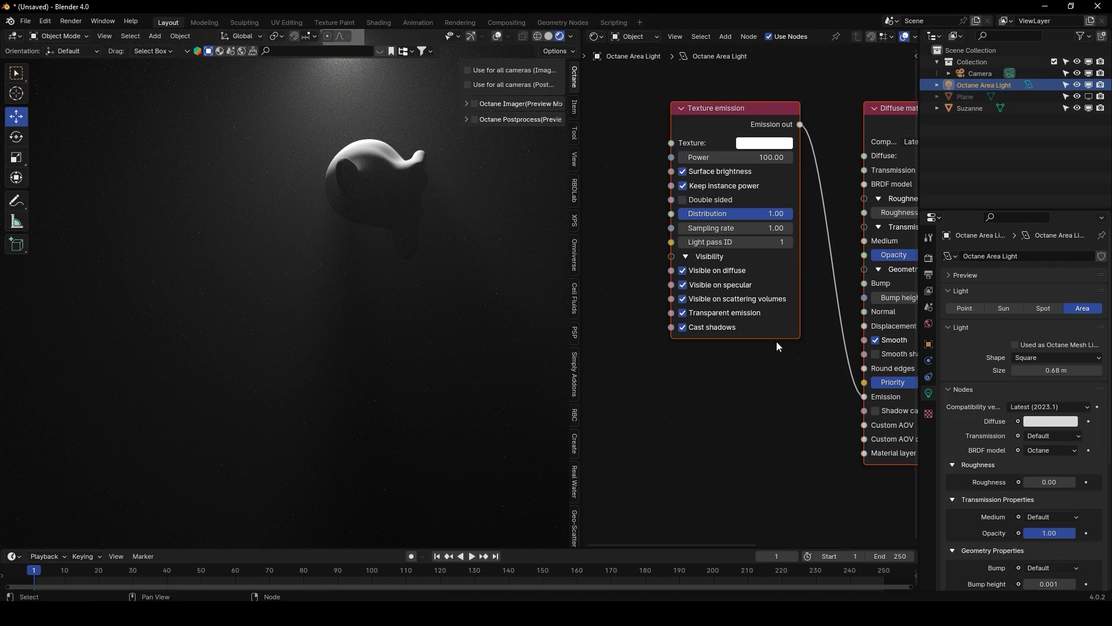
pyautogui.click(765, 145)
pyautogui.click(787, 164)
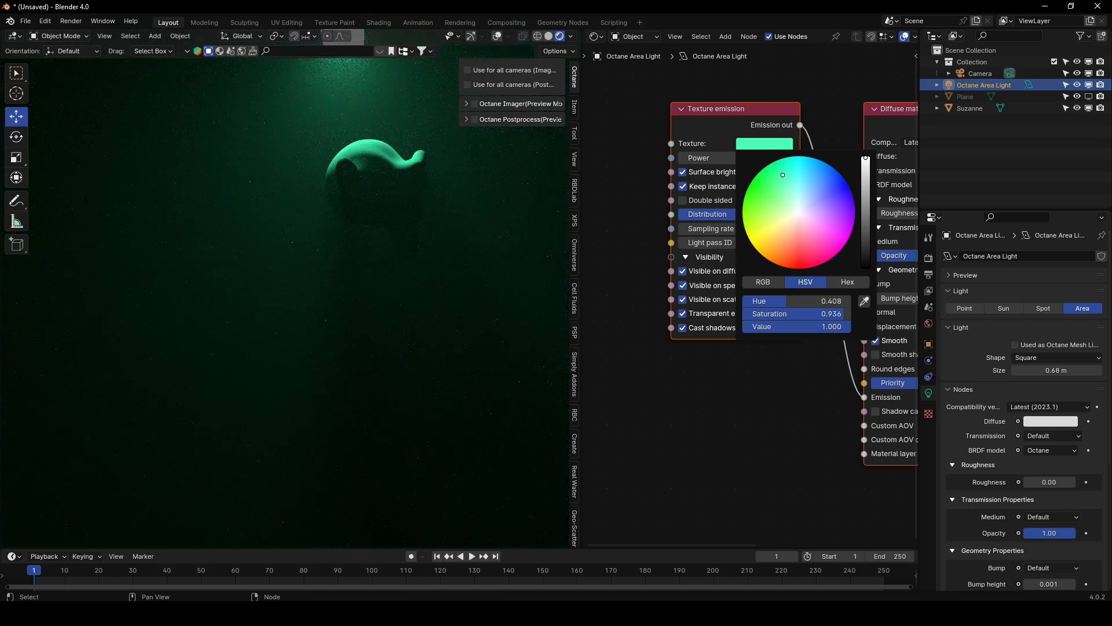
pyautogui.moveTo(802, 179); pyautogui.dragTo(822, 254)
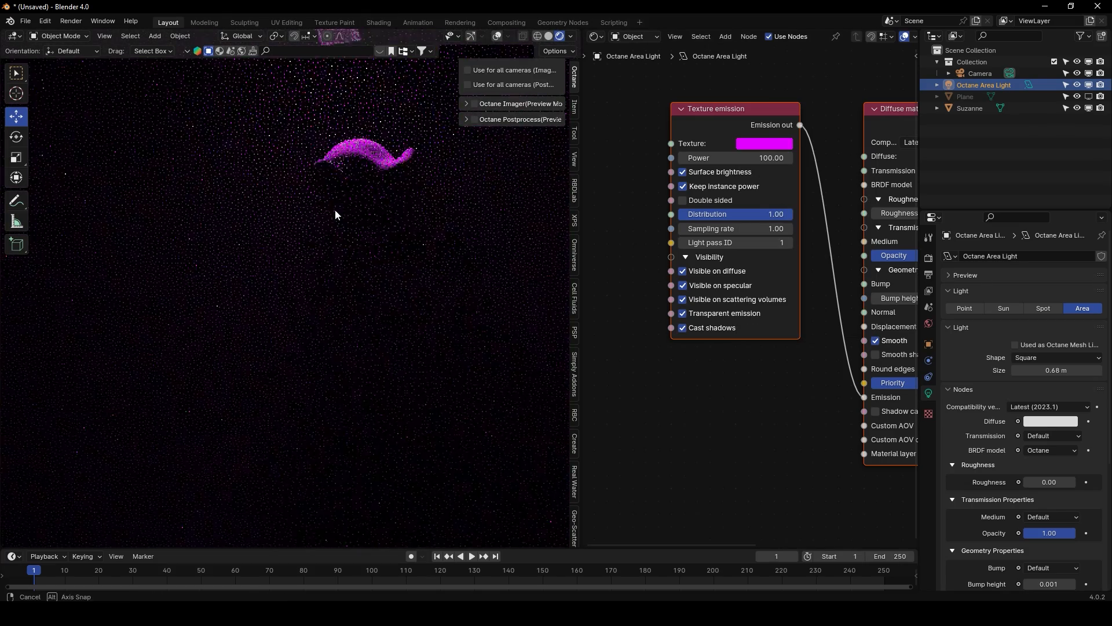
pyautogui.moveTo(334, 210); pyautogui.dragTo(331, 118, button='middle')
# Reduce the Texture emission color's saturation to zero so the area light emits white
pyautogui.click(746, 142)
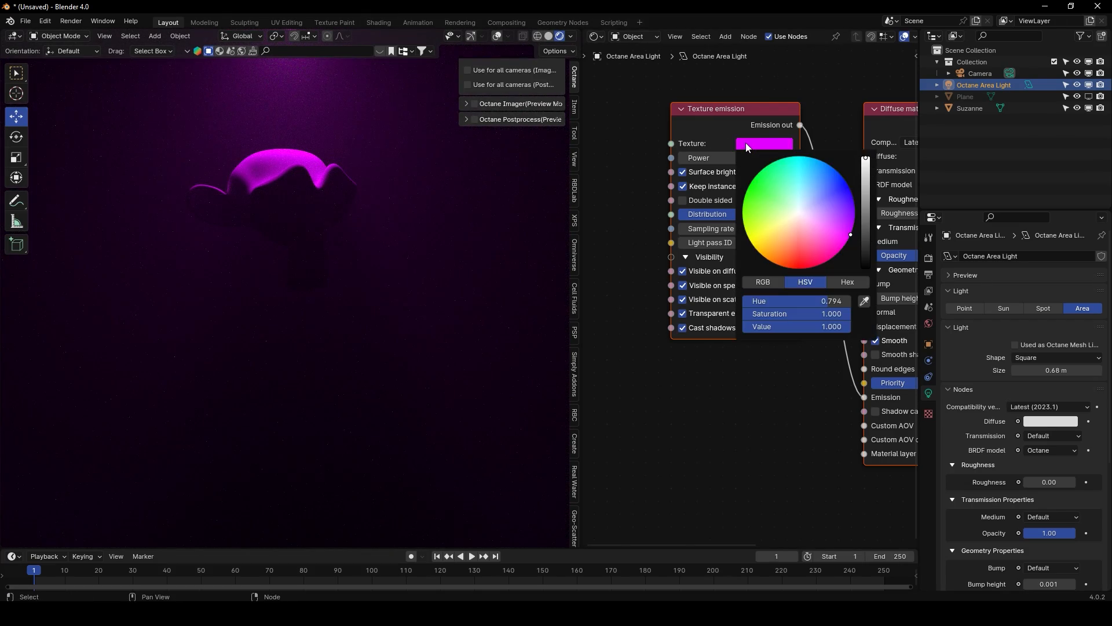
pyautogui.click(772, 144)
pyautogui.moveTo(836, 314); pyautogui.dragTo(729, 320)
pyautogui.moveTo(433, 182); pyautogui.dragTo(397, 230, button='middle')
pyautogui.scroll(-3, 405, 194)
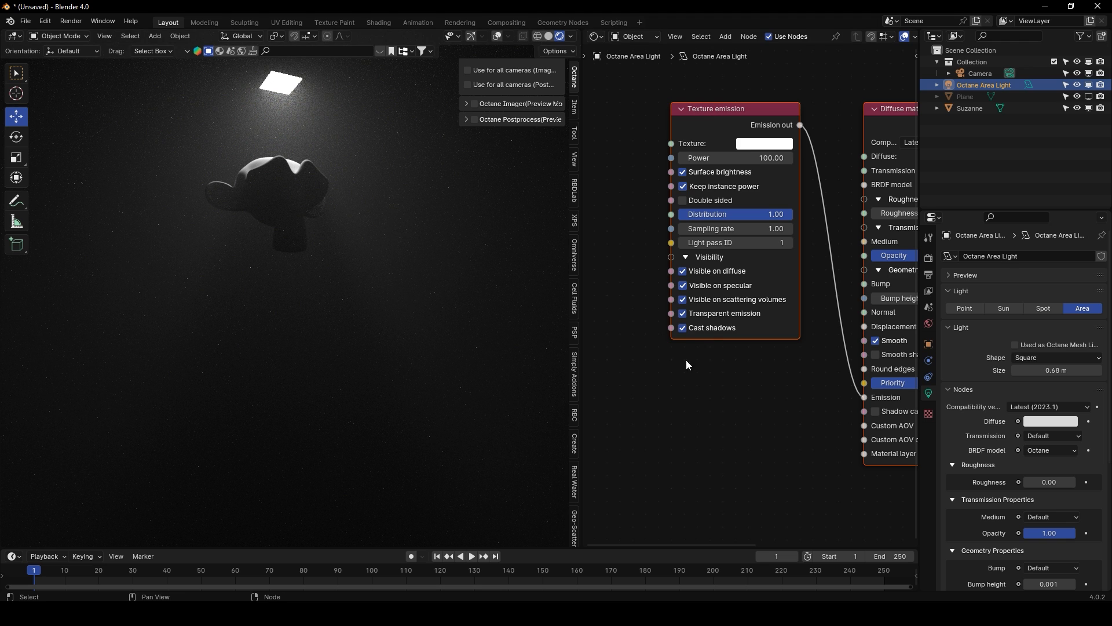
# Disable Visible on scattering volumes in the area light's Texture emission node
pyautogui.scroll(2, 691, 374)
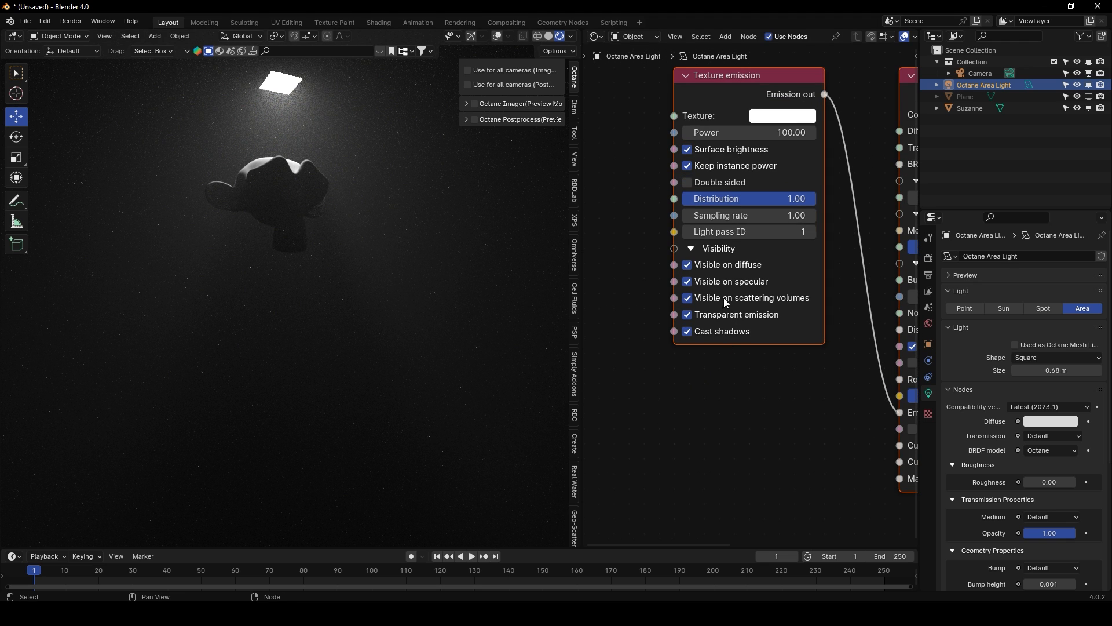
pyautogui.click(744, 297)
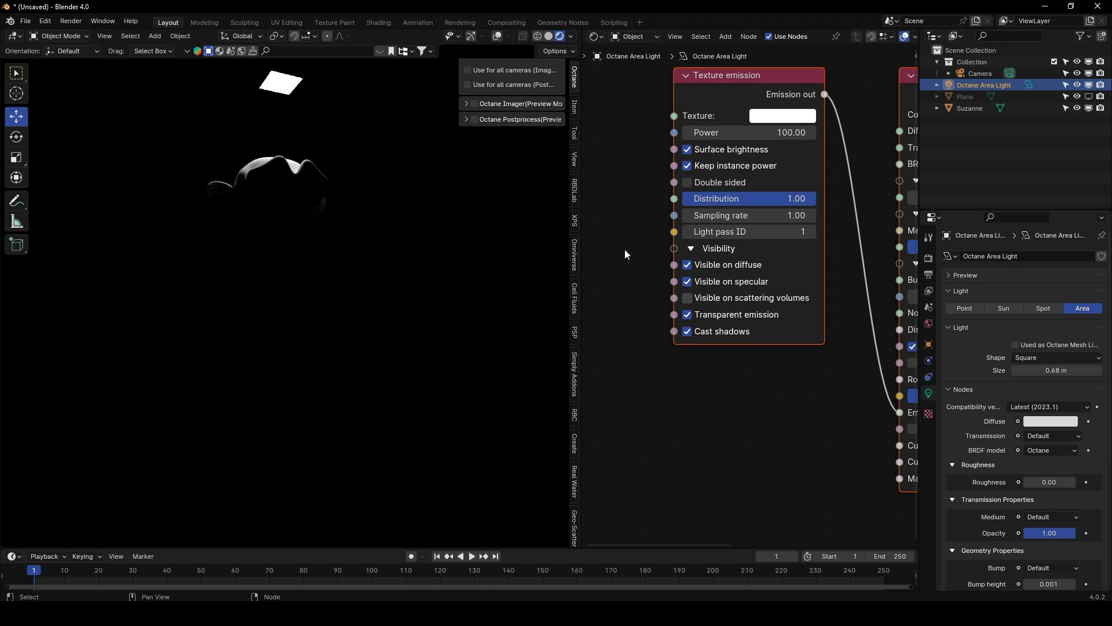
pyautogui.moveTo(278, 89); pyautogui.dragTo(273, 142, button='middle')
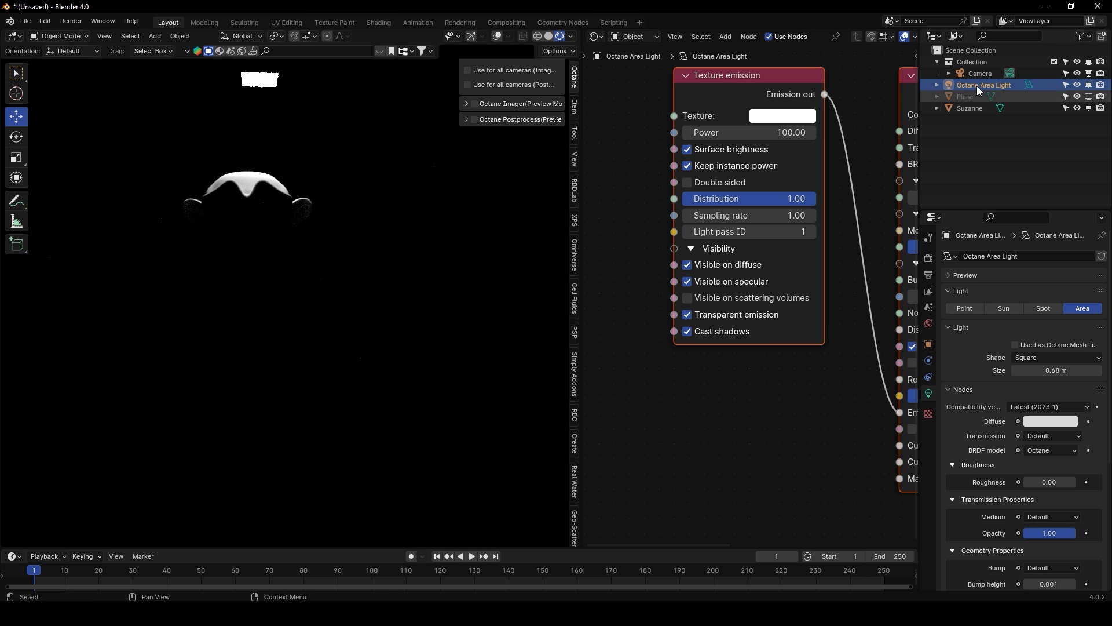
# Show the viewport overlays and duplicate the Octane Area Light in place
pyautogui.click(500, 36)
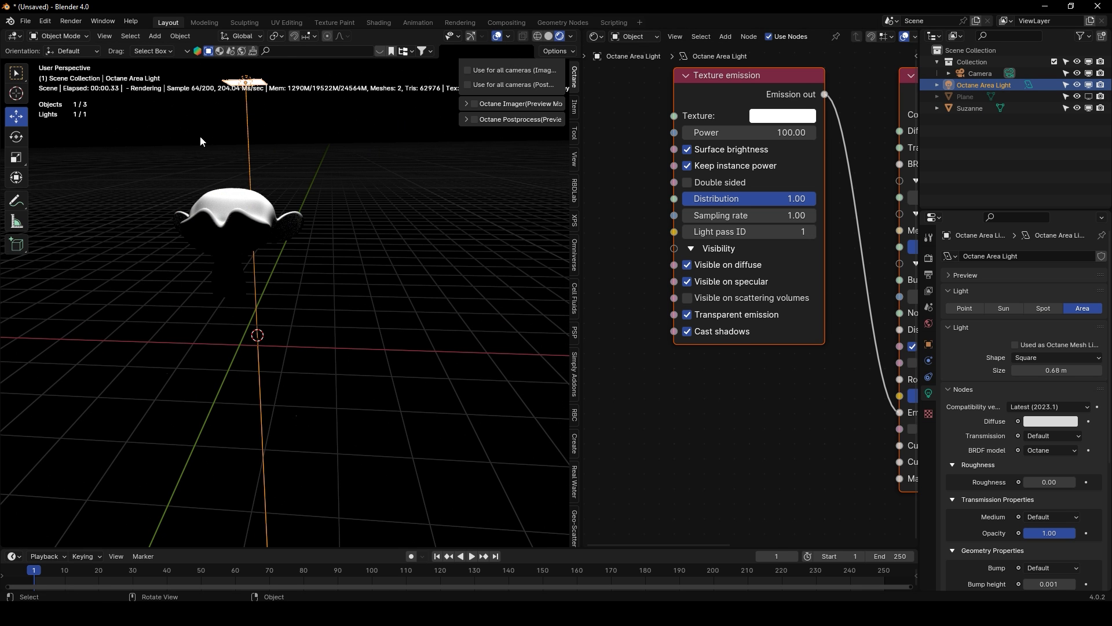
pyautogui.hotkey('shift', 'd')
pyautogui.rightClick(377, 124)
pyautogui.scroll(-2, 262, 128)
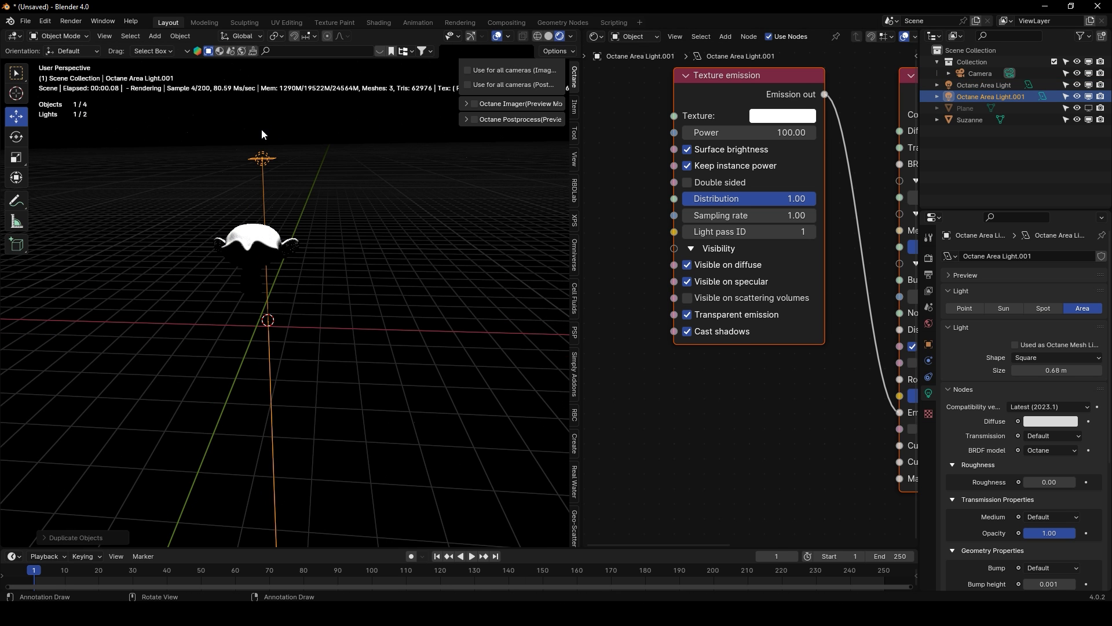
# Move the duplicate light sideways along X and tilt it toward the monkey head, with Visible on scattering volumes enabled
pyautogui.click(471, 36)
pyautogui.moveTo(292, 161); pyautogui.dragTo(231, 161)
pyautogui.moveTo(245, 164); pyautogui.dragTo(238, 153, button='middle')
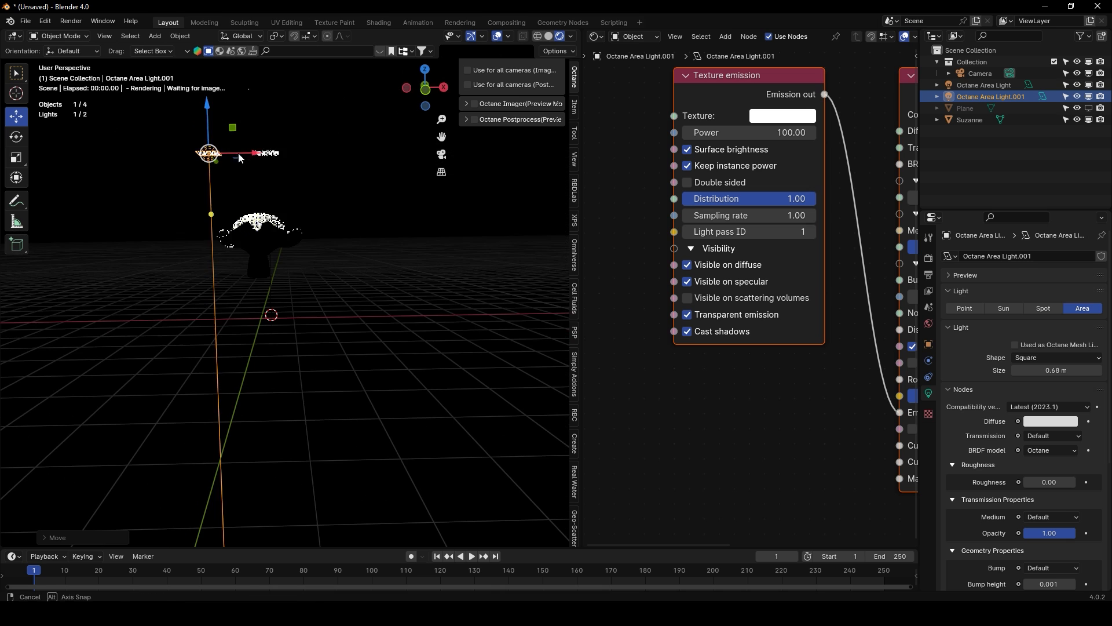
pyautogui.moveTo(255, 169); pyautogui.dragTo(206, 170)
pyautogui.moveTo(163, 231); pyautogui.dragTo(229, 266)
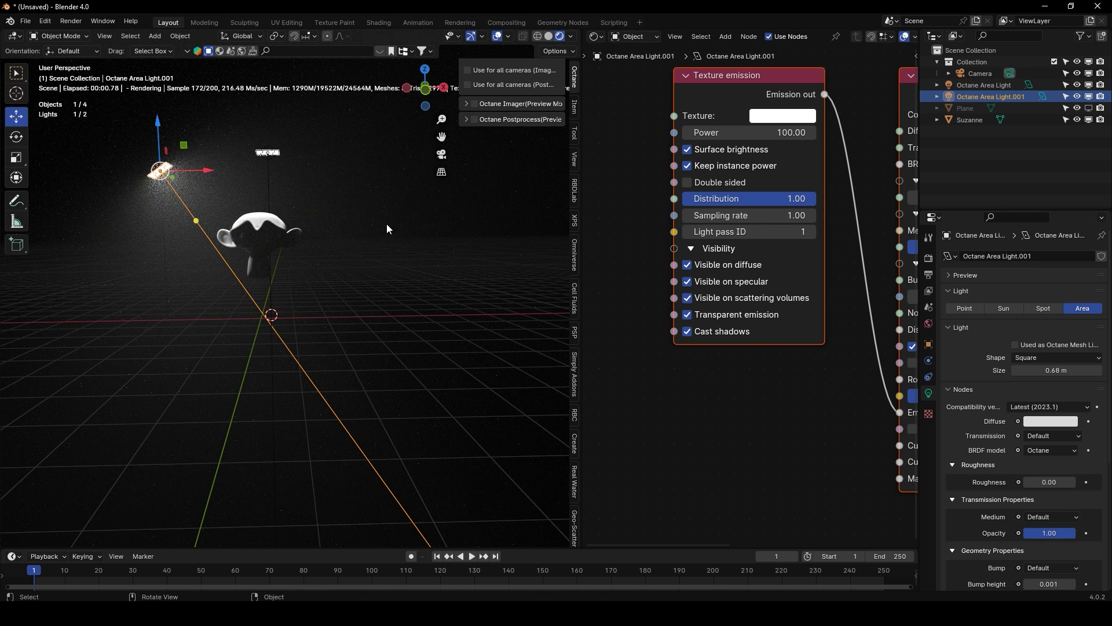
# Select each area light in turn to compare their Visible on scattering volumes settings
pyautogui.click(268, 152)
pyautogui.click(201, 201)
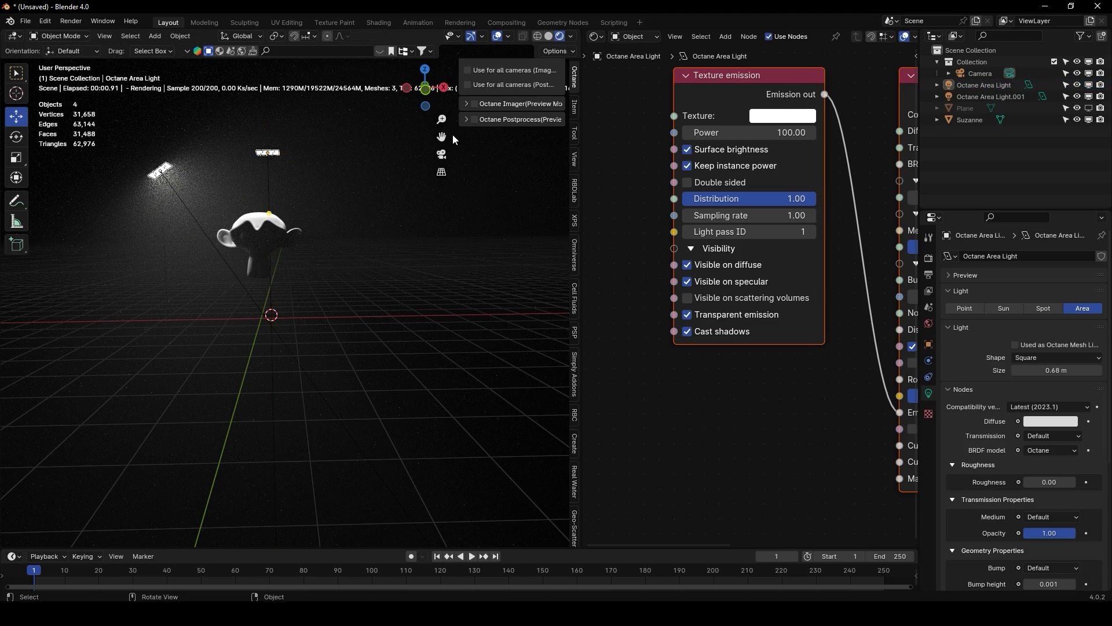
pyautogui.moveTo(441, 137); pyautogui.dragTo(487, 165)
pyautogui.click(210, 200)
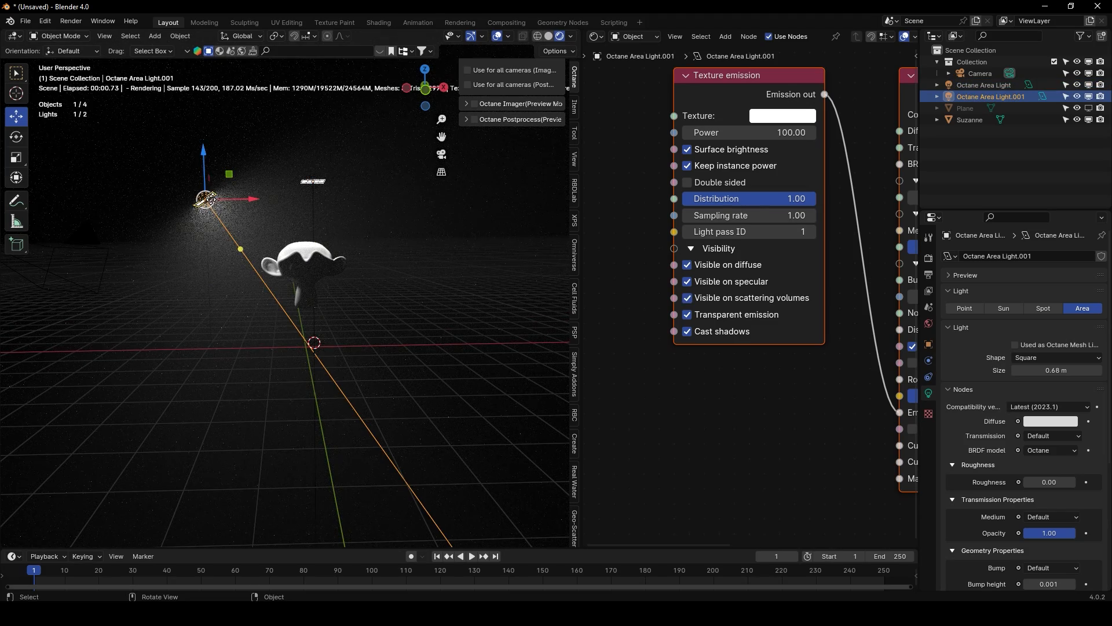
pyautogui.click(316, 183)
pyautogui.scroll(2, 260, 196)
pyautogui.click(168, 160)
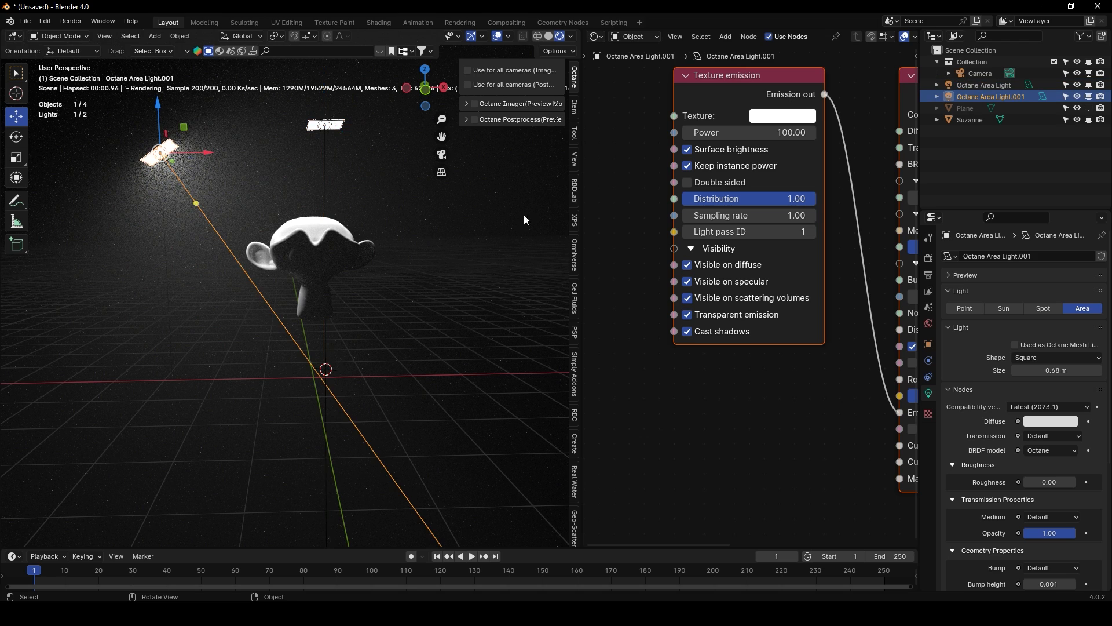
# Toggle Visible on scattering volumes off and back on for the tilted area light
pyautogui.click(720, 294)
pyautogui.moveTo(707, 335); pyautogui.dragTo(703, 348, button='middle')
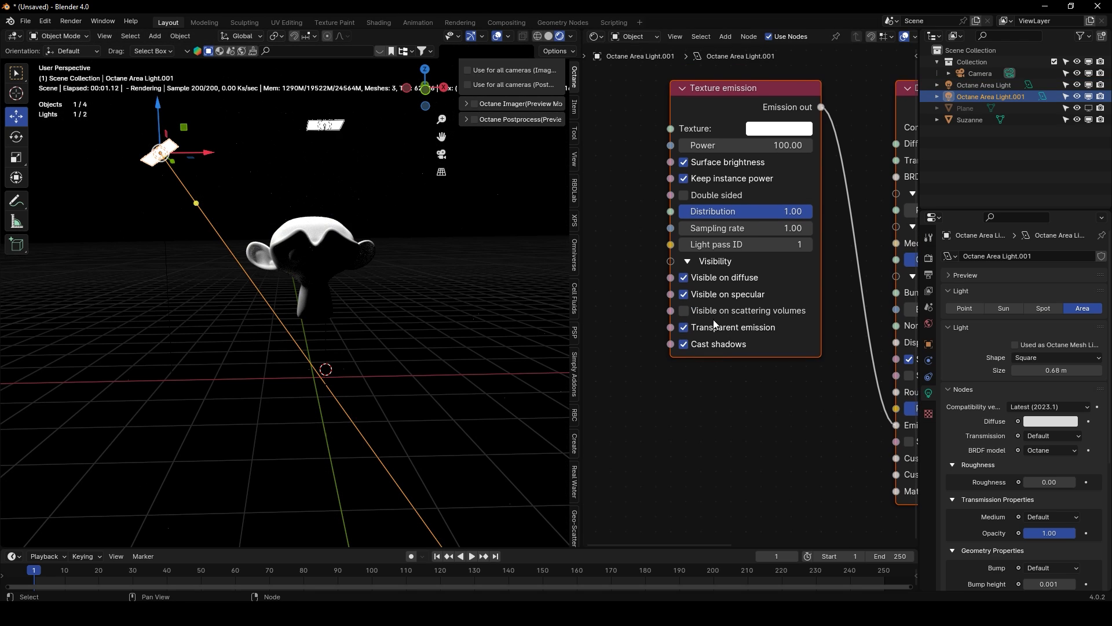
pyautogui.click(716, 314)
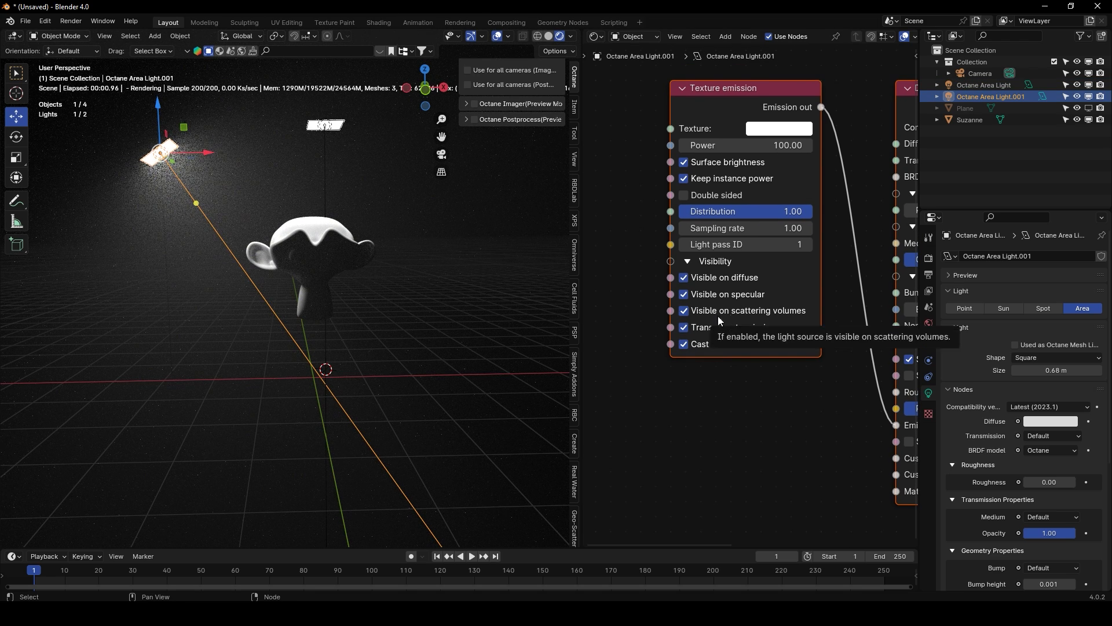
pyautogui.moveTo(721, 109); pyautogui.dragTo(719, 117)
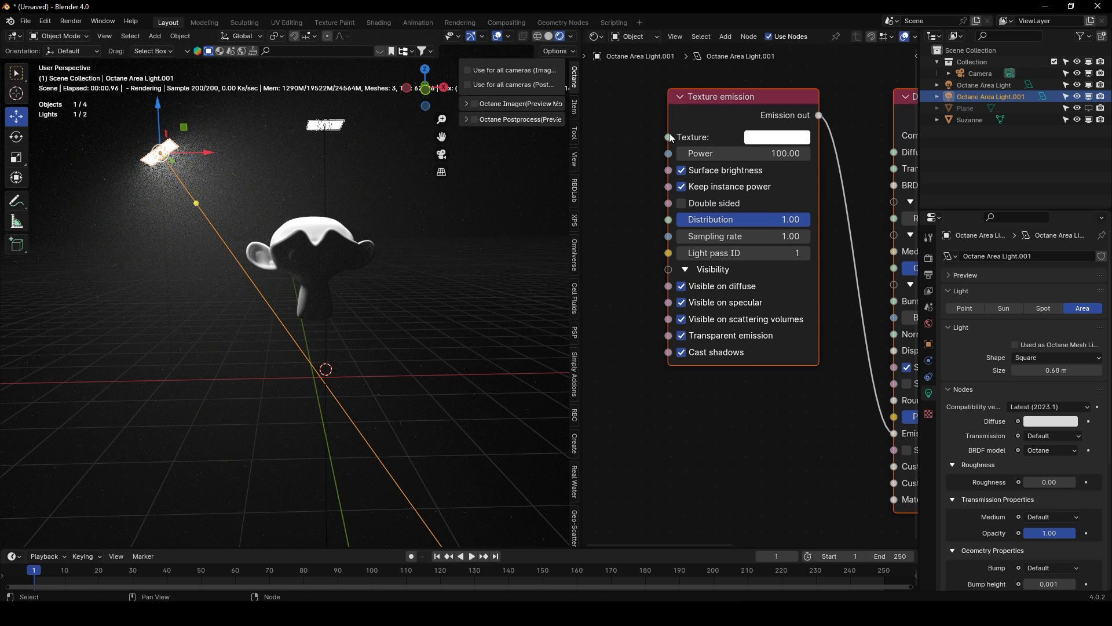
# Hide the viewport gizmos and overlays
pyautogui.click(472, 36)
pyautogui.click(498, 36)
pyautogui.scroll(-2, 656, 214)
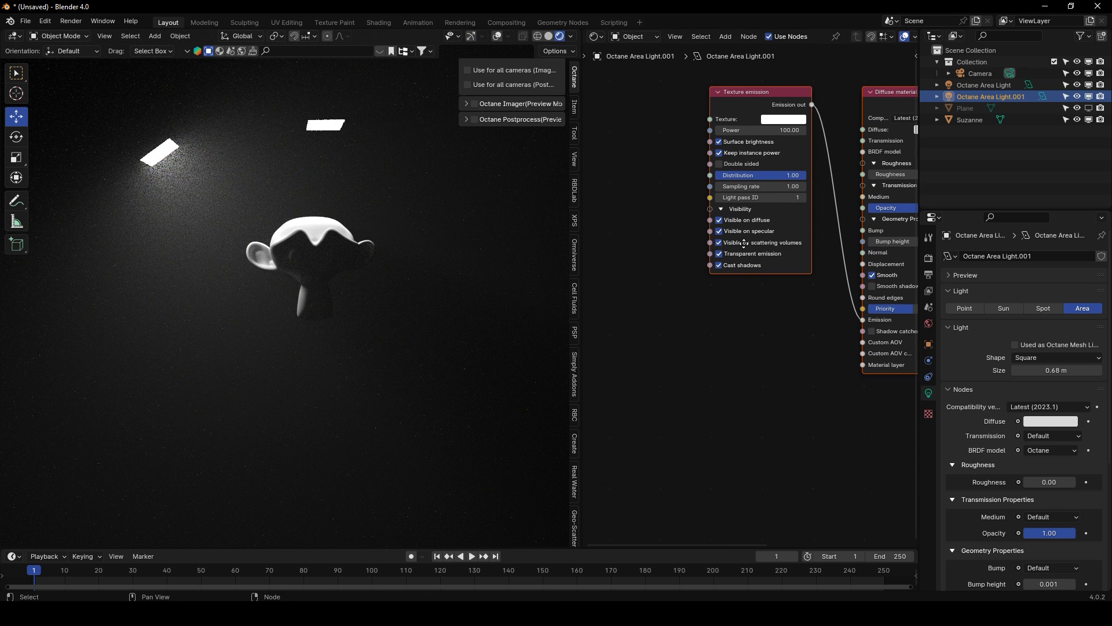
# Add a Black body emission node and connect it to the Emission input of the tilted light's Diffuse material
pyautogui.hotkey('shift', 'a')
pyautogui.click(656, 199)
pyautogui.write('black')
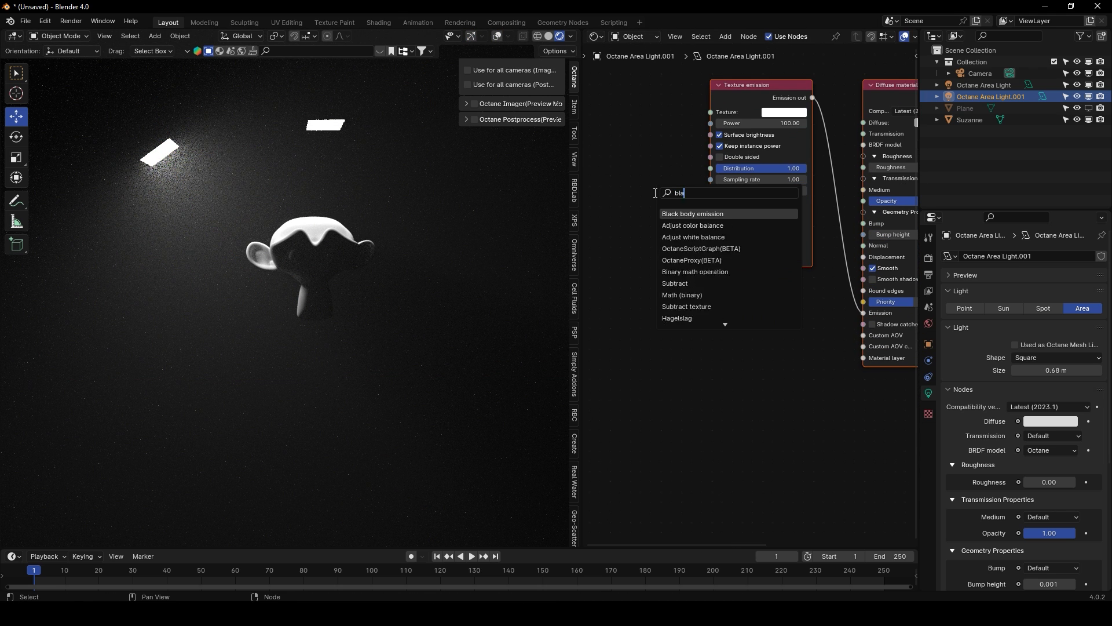
pyautogui.click(689, 213)
pyautogui.click(749, 336)
pyautogui.moveTo(747, 344); pyautogui.dragTo(863, 312)
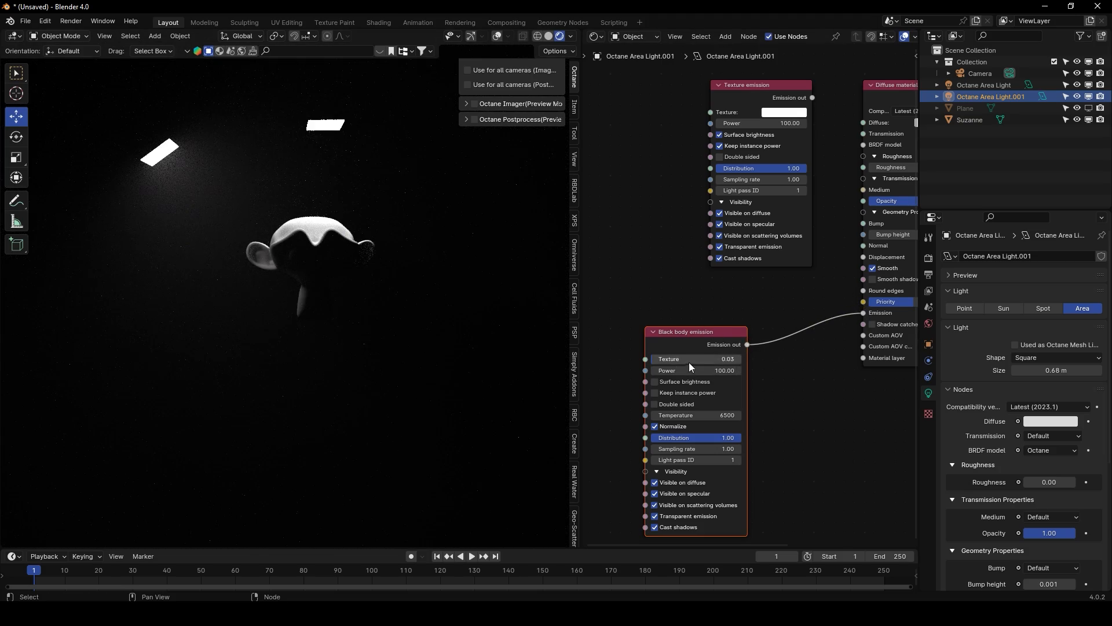
# Set the Black body emission Texture to 1.00 and toggle its Visible on scattering volumes option off and on
pyautogui.moveTo(688, 362); pyautogui.dragTo(753, 362)
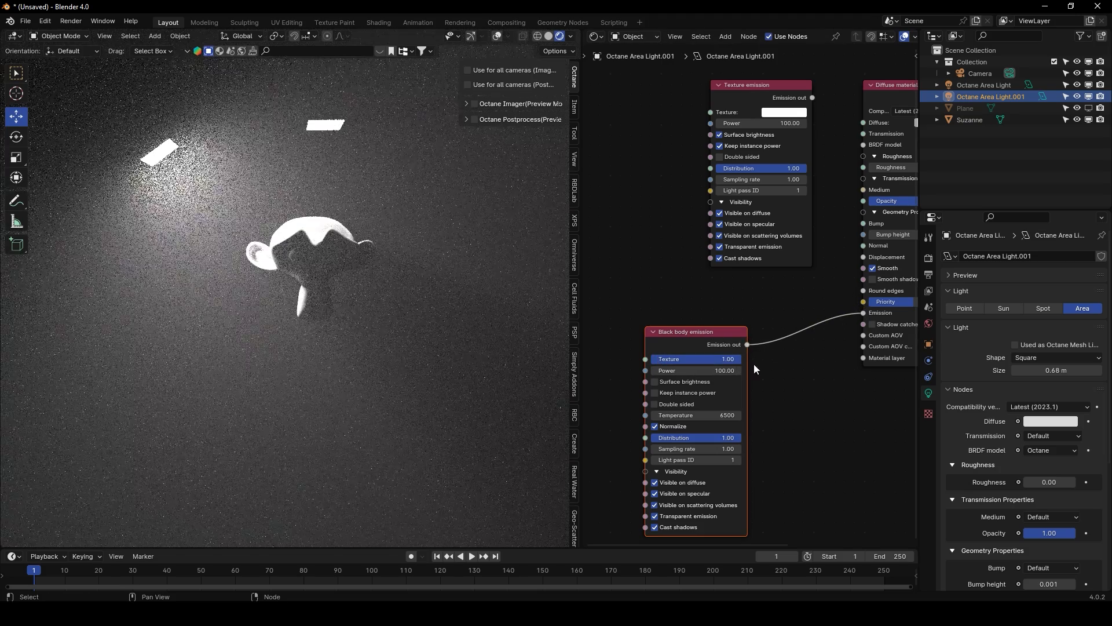
pyautogui.click(697, 505)
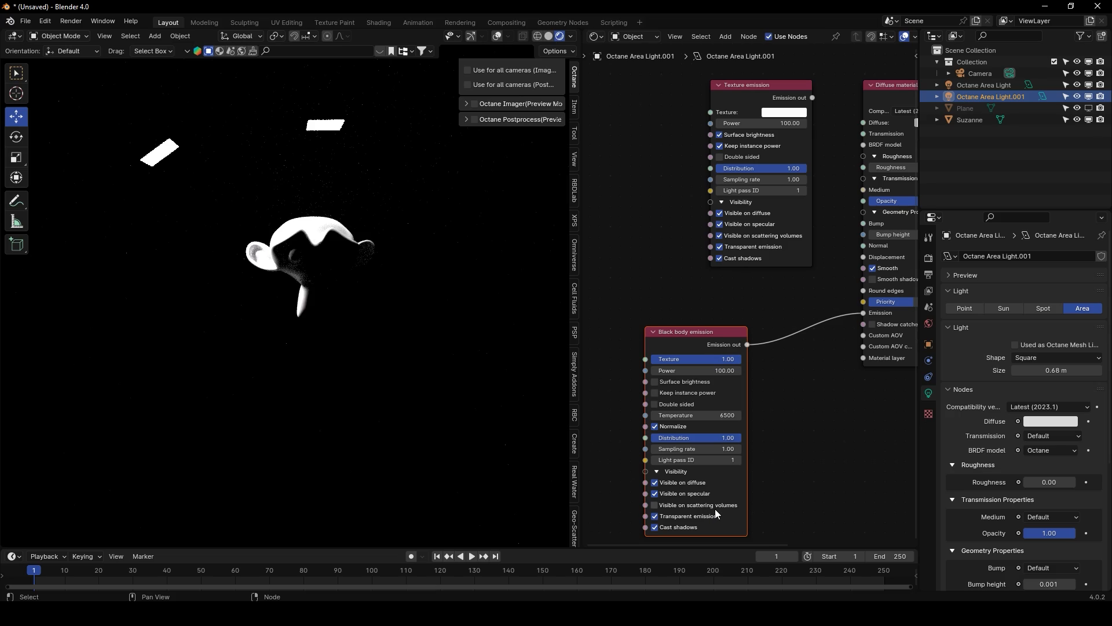
pyautogui.click(713, 509)
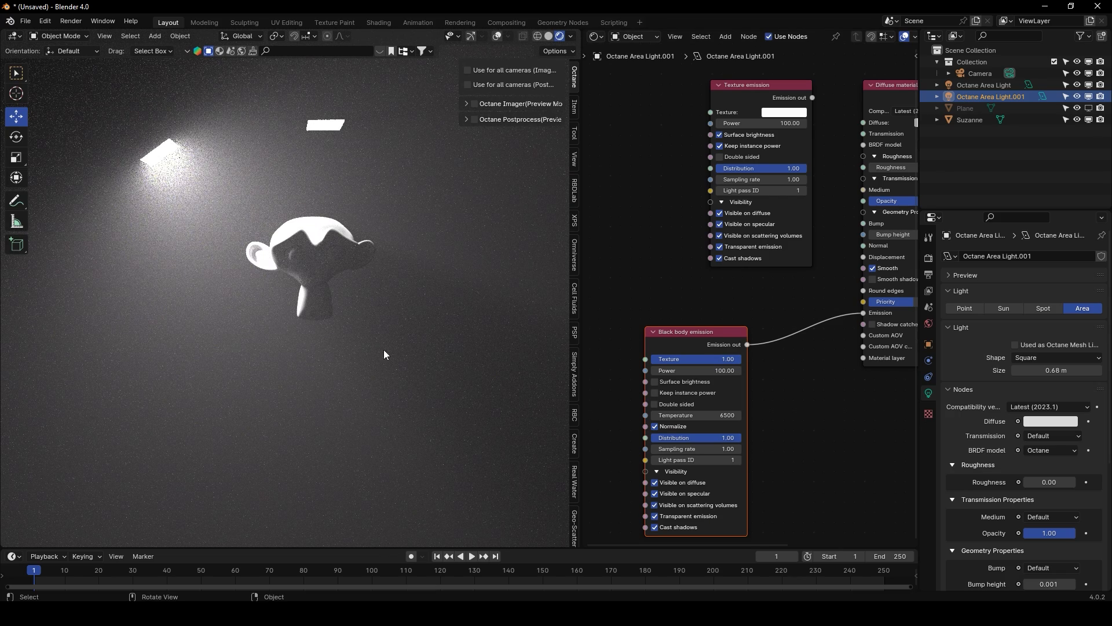
# Delete the original overhead Octane Area Light and leave only the tilted light in the scene
pyautogui.click(1006, 84)
pyautogui.press('Delete')
pyautogui.click(1004, 85)
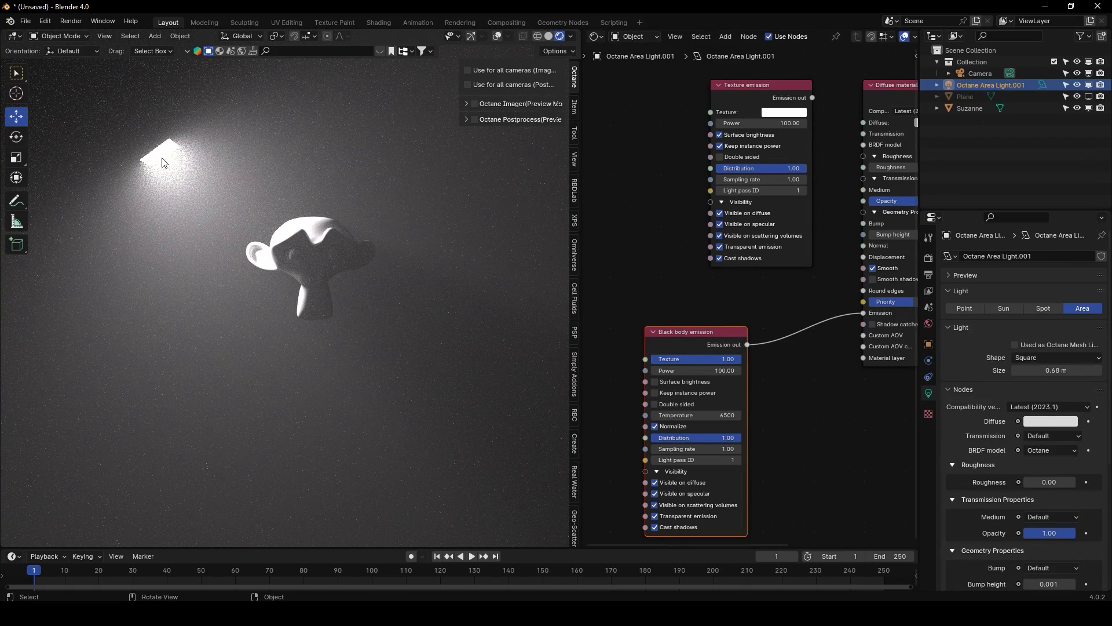
pyautogui.click(460, 271)
# Disable Visible on diffuse and Visible on specular in the Black body emission node
pyautogui.moveTo(814, 473); pyautogui.dragTo(815, 402, button='middle')
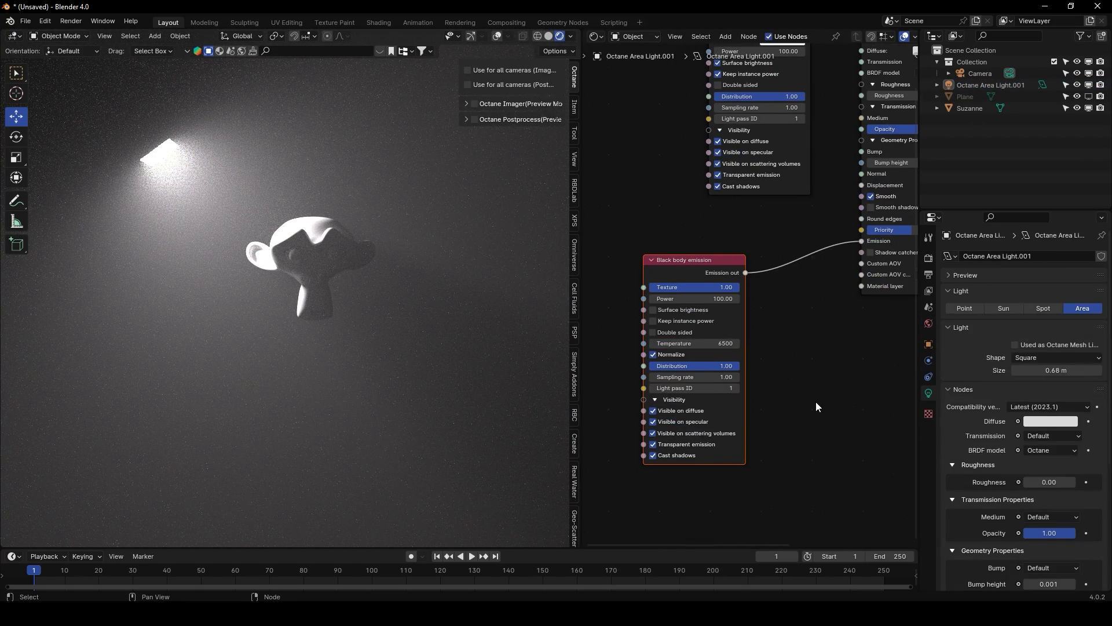
pyautogui.click(666, 411)
pyautogui.click(689, 420)
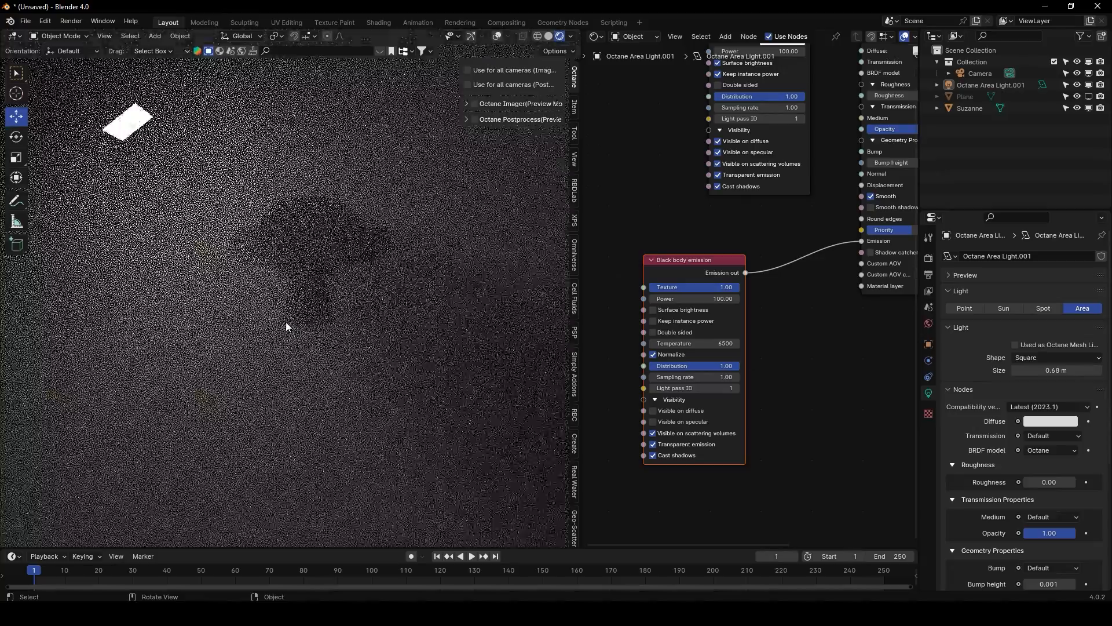
# Examine how the tilted light scatters through the fog around Suzanne, from several angles, with and without overlays and gizmos
pyautogui.scroll(4, 293, 288)
pyautogui.click(392, 231)
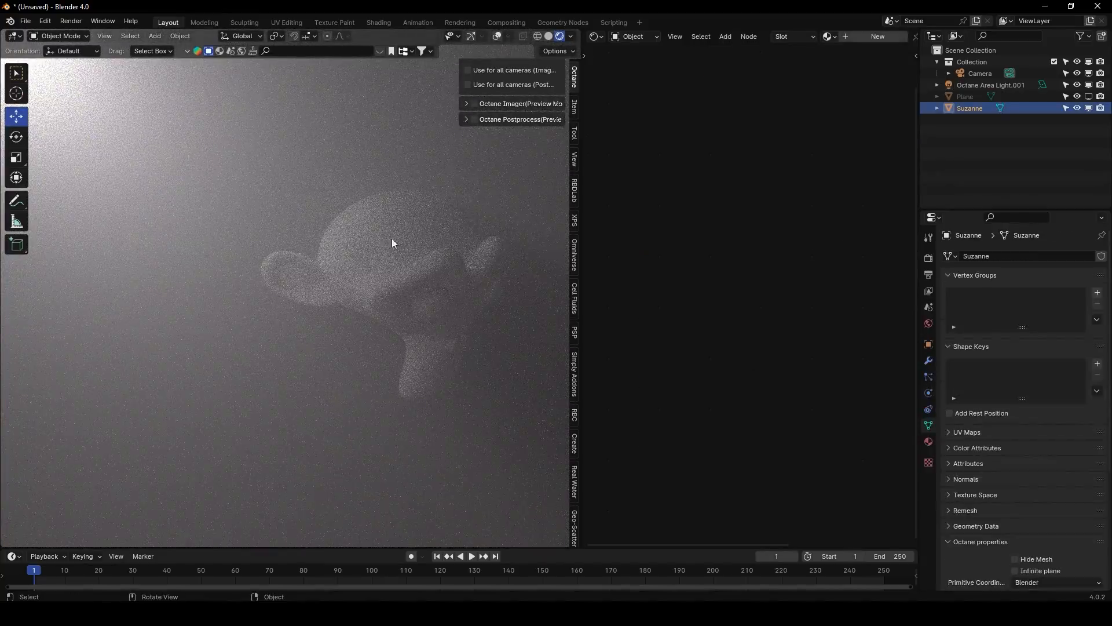
pyautogui.click(497, 37)
pyautogui.click(471, 37)
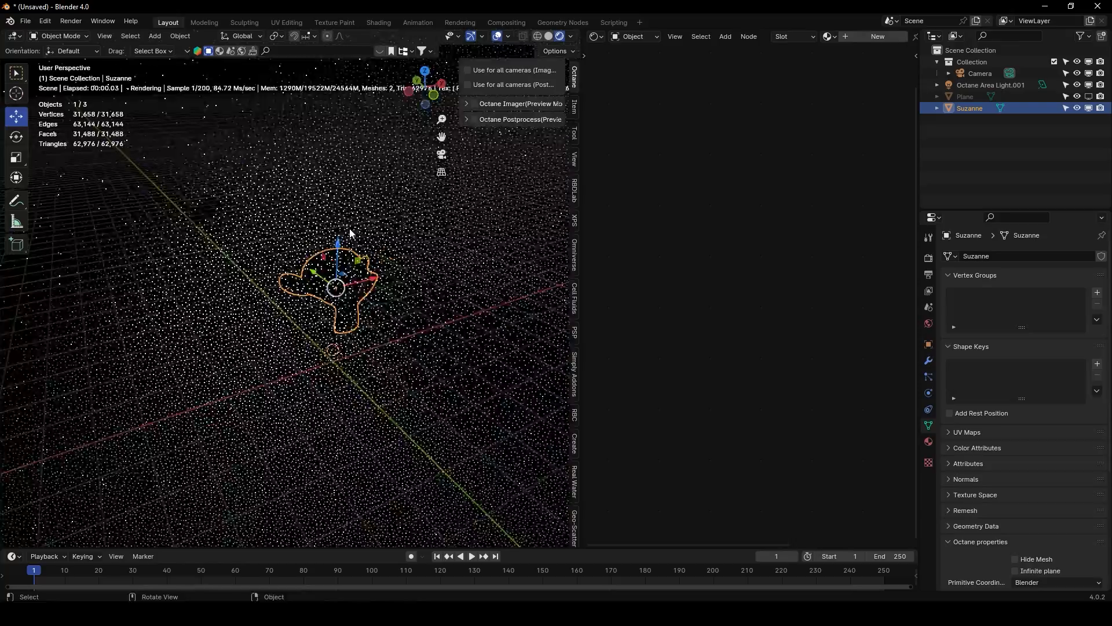
pyautogui.click(497, 37)
pyautogui.click(471, 37)
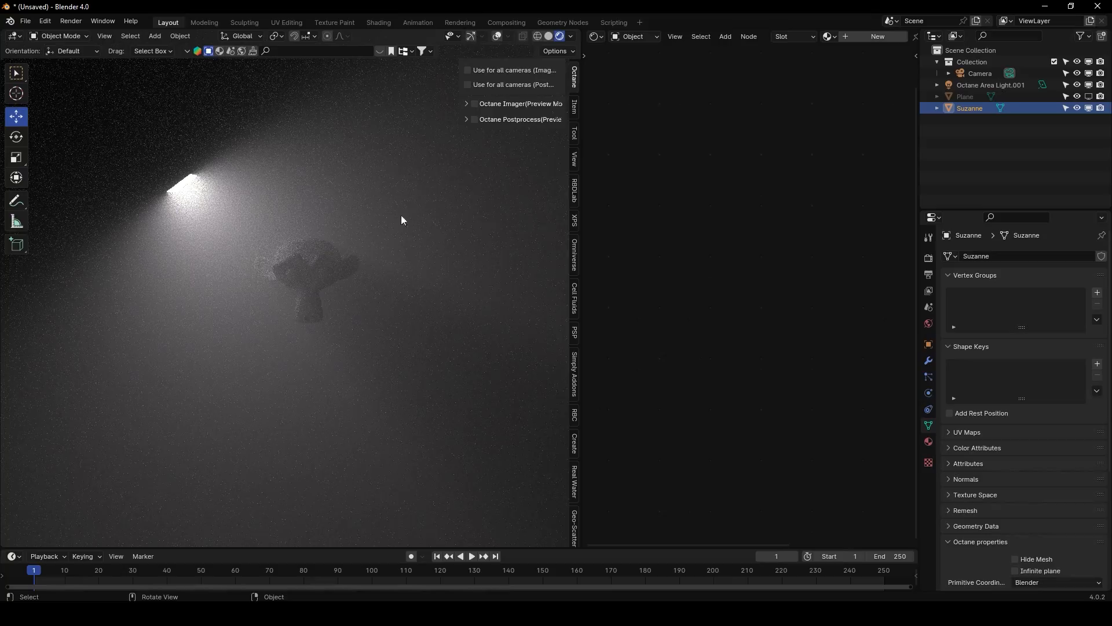
pyautogui.click(496, 36)
pyautogui.click(471, 37)
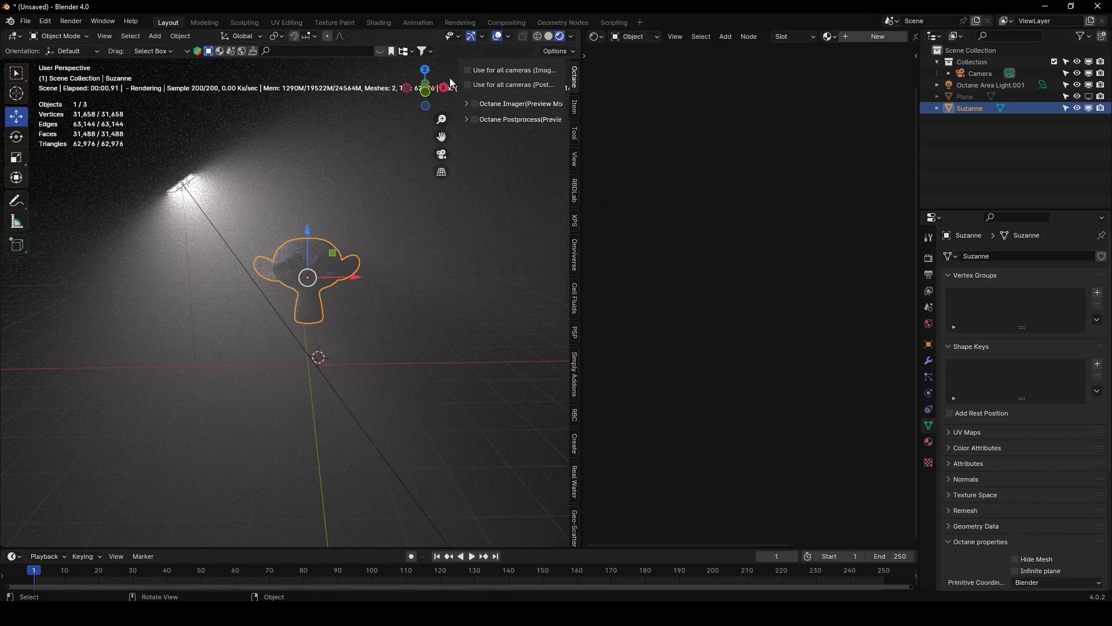
pyautogui.scroll(2, 392, 225)
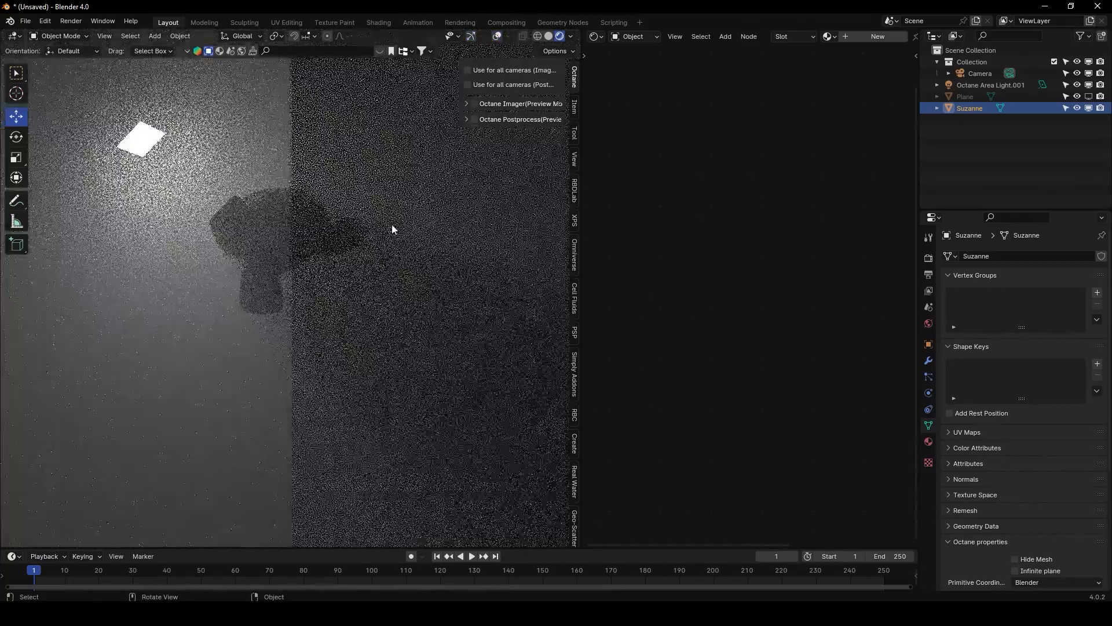
pyautogui.moveTo(391, 224); pyautogui.dragTo(378, 263, button='middle')
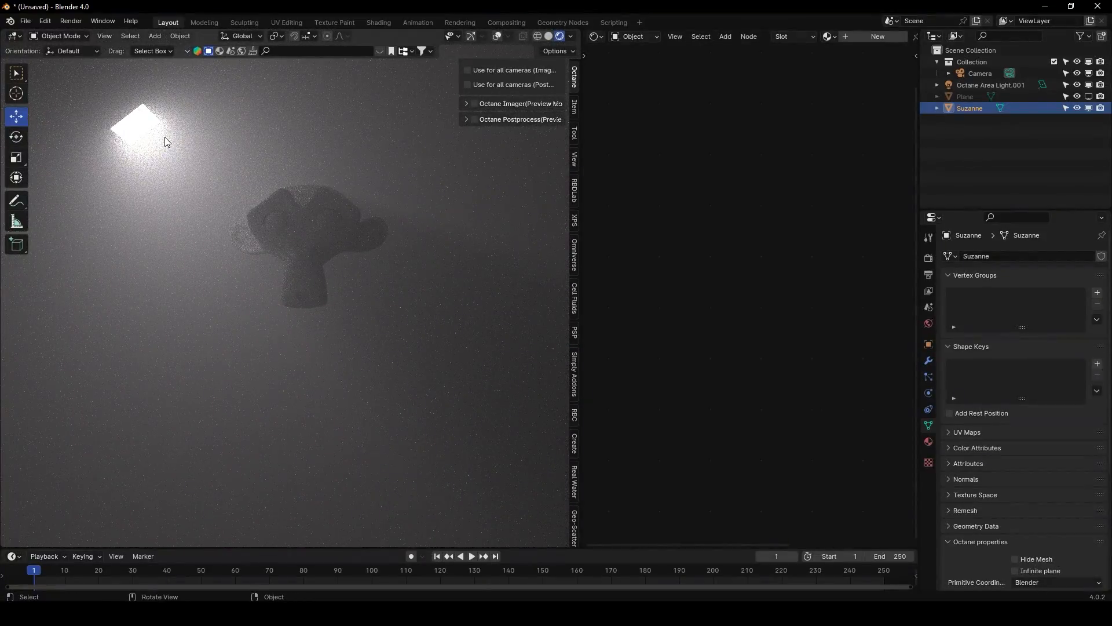
pyautogui.moveTo(174, 141); pyautogui.dragTo(176, 144, button='middle')
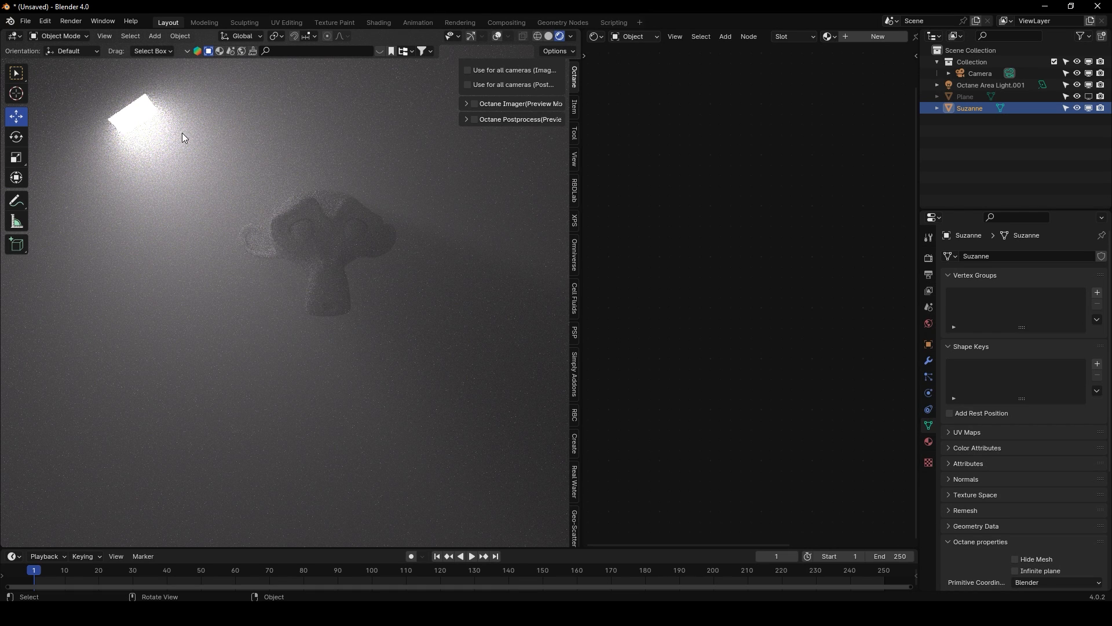
# Delete the tilted Octane Area Light and switch the viewport to solid shading with gizmos and overlays shown
pyautogui.click(979, 85)
pyautogui.press('Delete')
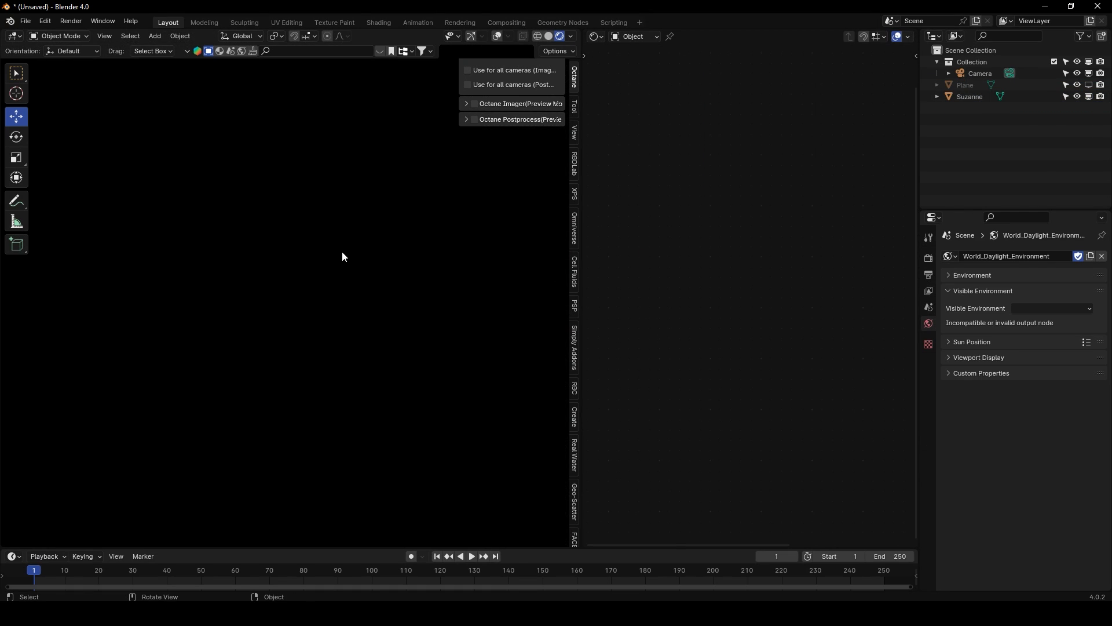
pyautogui.click(549, 36)
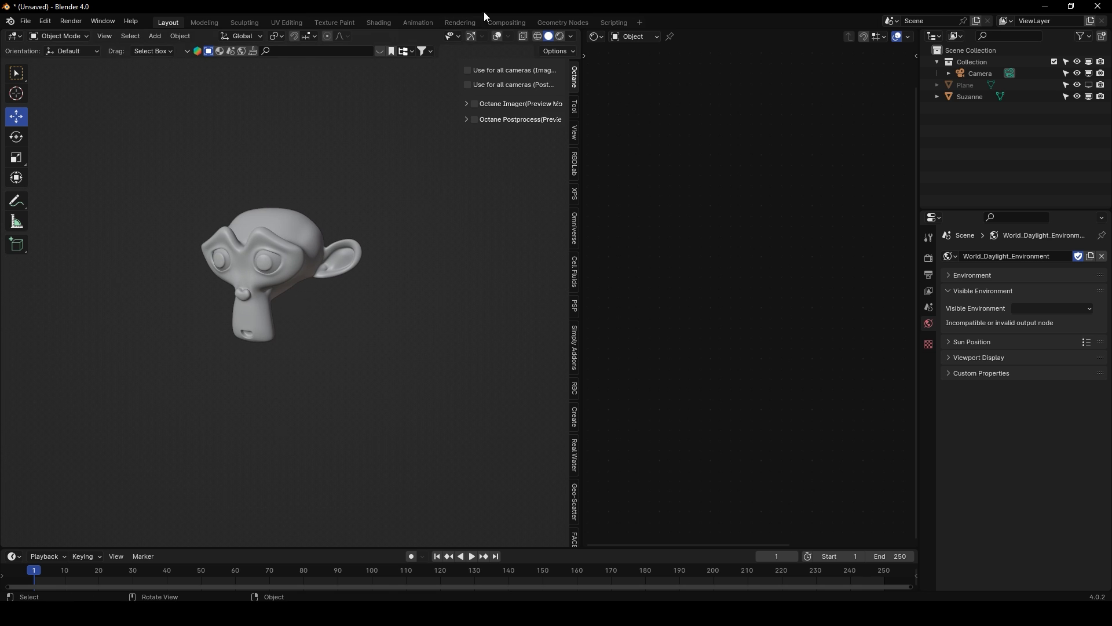
pyautogui.click(471, 35)
pyautogui.click(497, 35)
# Add an Octane Analytical Light, place it above and to one side of Suzanne, aim it down toward her, and show the rendered view
pyautogui.scroll(-3, 299, 225)
pyautogui.hotkey('shift', 'a')
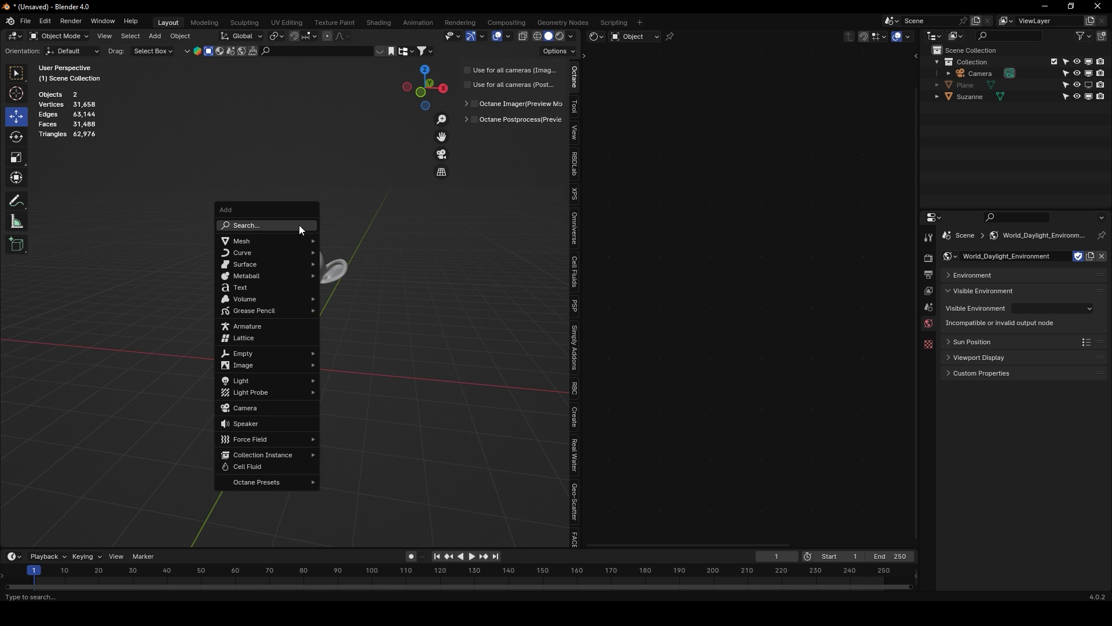
pyautogui.moveTo(253, 384)
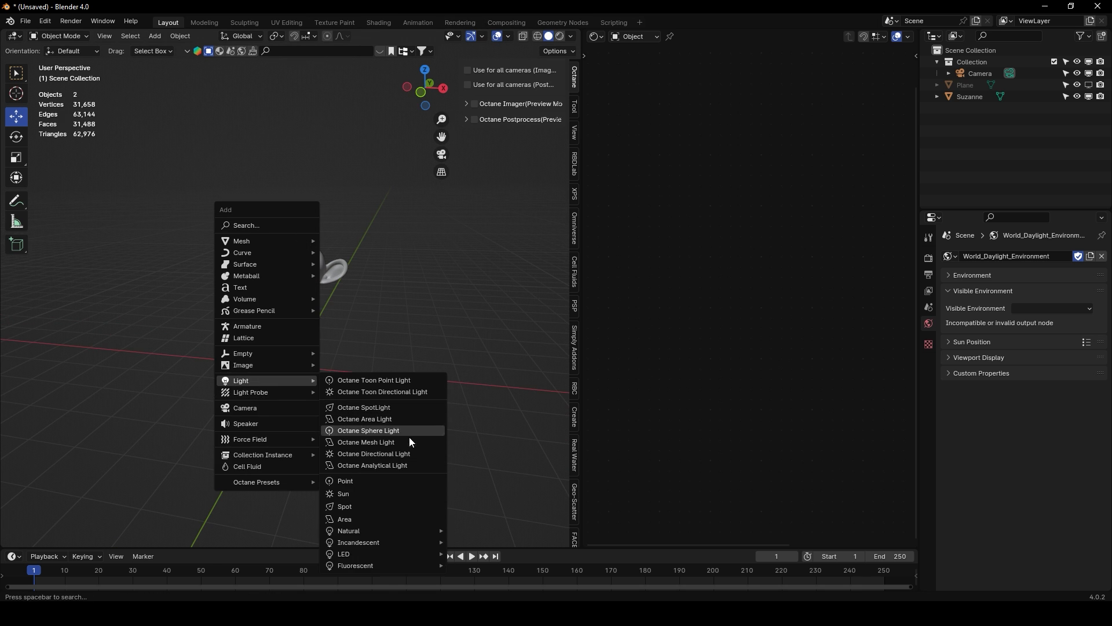
pyautogui.click(405, 466)
pyautogui.moveTo(308, 324); pyautogui.dragTo(307, 107)
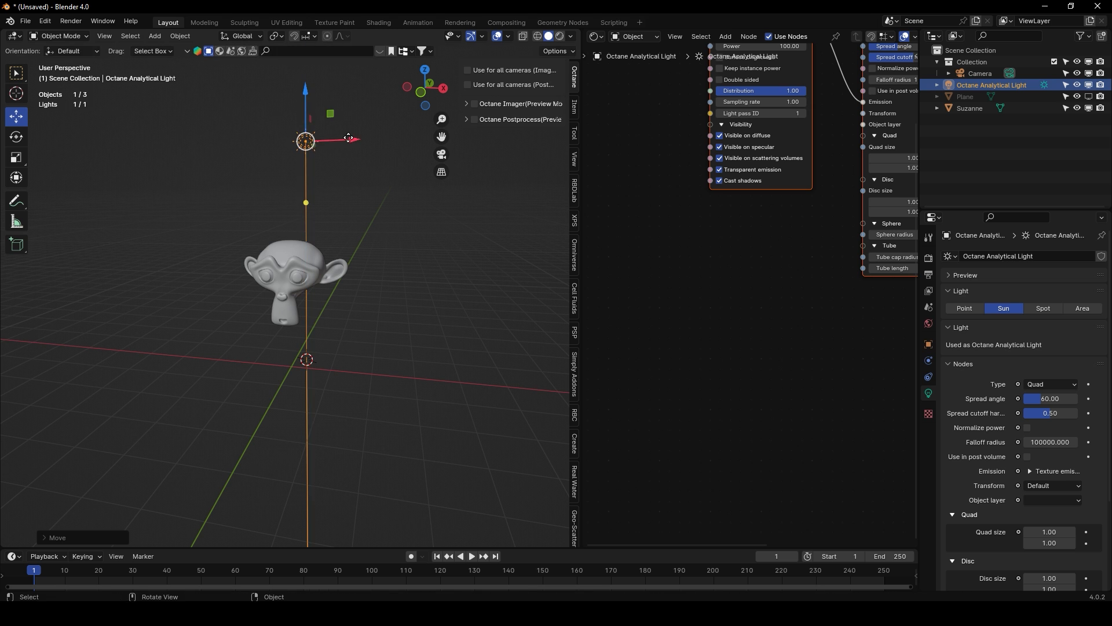
pyautogui.moveTo(341, 139); pyautogui.dragTo(240, 144)
pyautogui.moveTo(201, 213); pyautogui.dragTo(261, 297)
pyautogui.click(560, 36)
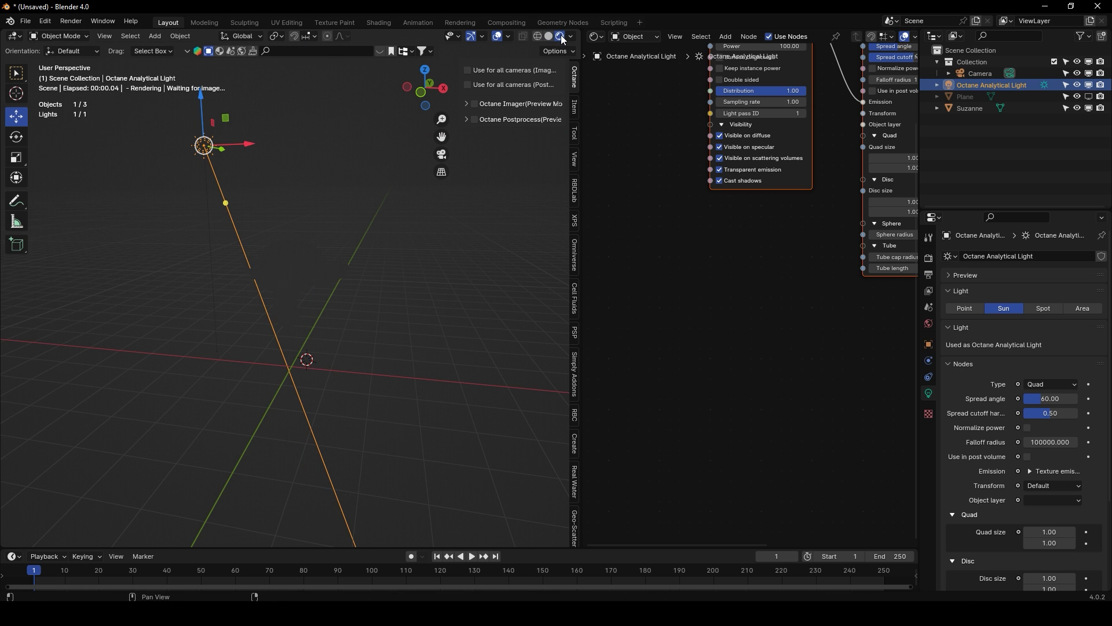
# Try deleting the Volume medium and phase function nodes from the world shader, undo the deletion, and inspect the Daylight environment node
pyautogui.click(651, 36)
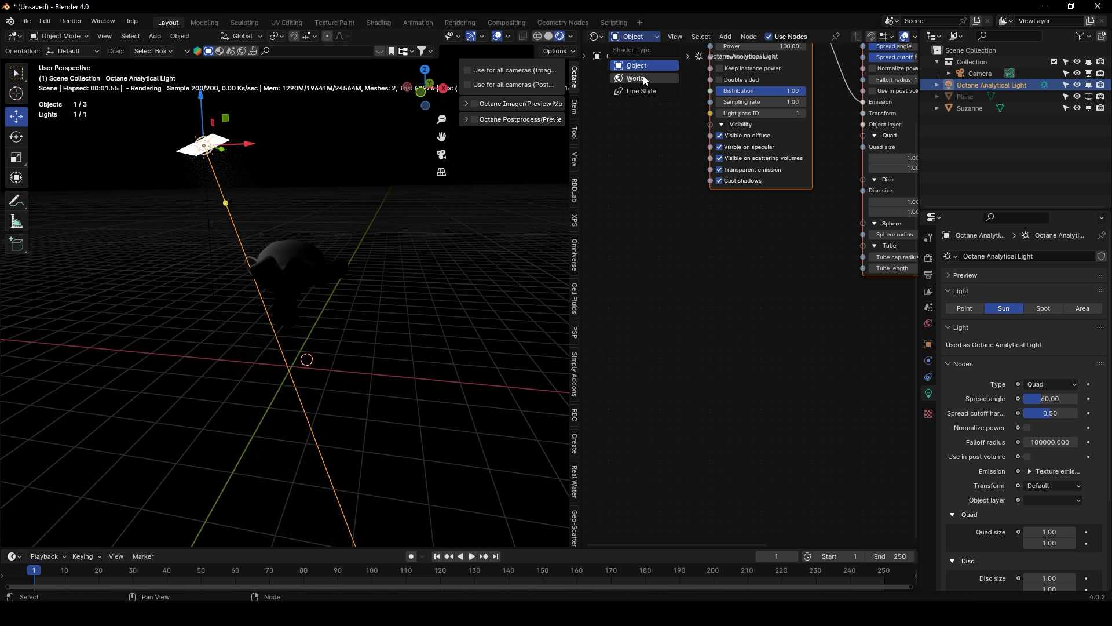
pyautogui.click(643, 75)
pyautogui.moveTo(742, 200); pyautogui.dragTo(683, 193, button='middle')
pyautogui.scroll(-1, 674, 228)
pyautogui.moveTo(615, 243); pyautogui.dragTo(714, 419)
pyautogui.press('x')
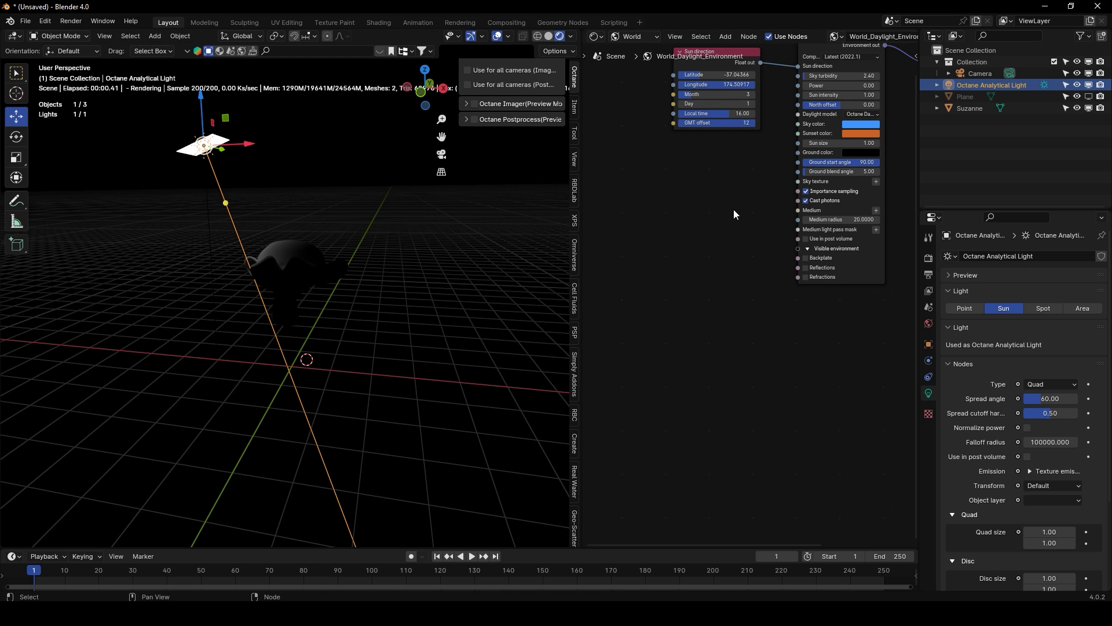
pyautogui.hotkey('ctrl', 'z')
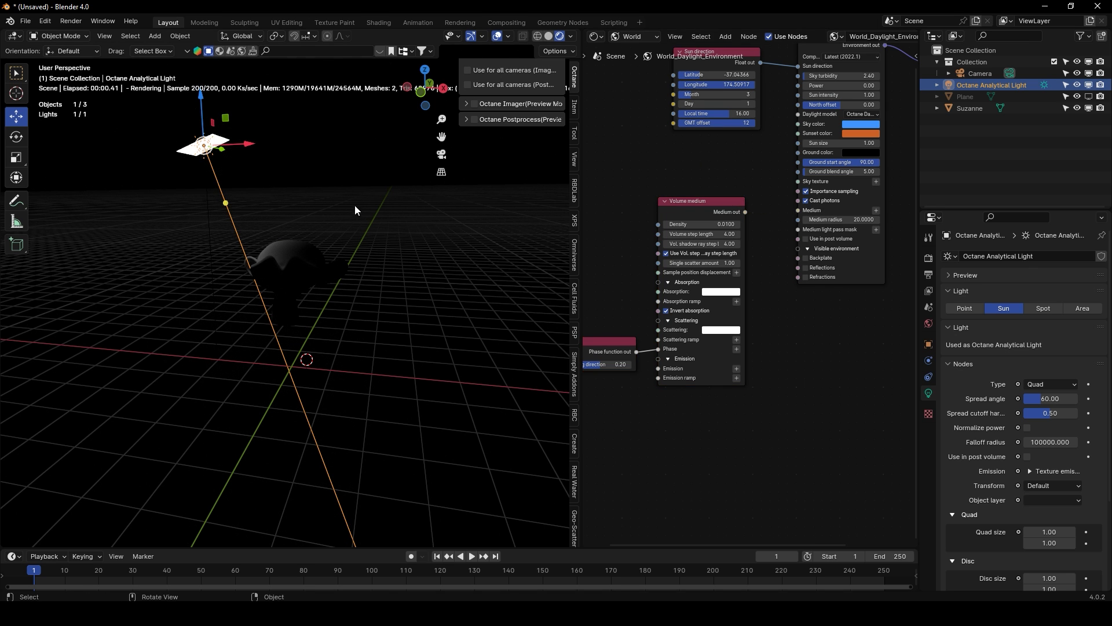
pyautogui.moveTo(406, 158); pyautogui.dragTo(456, 127, button='middle')
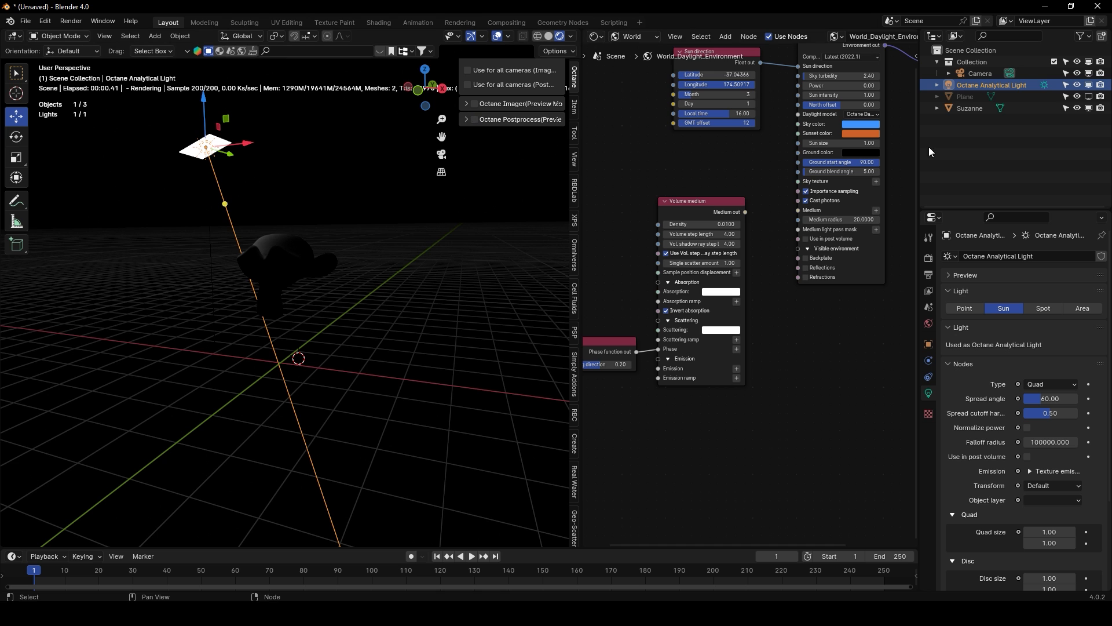
pyautogui.moveTo(701, 172); pyautogui.dragTo(611, 389, button='middle')
pyautogui.scroll(6, 685, 387)
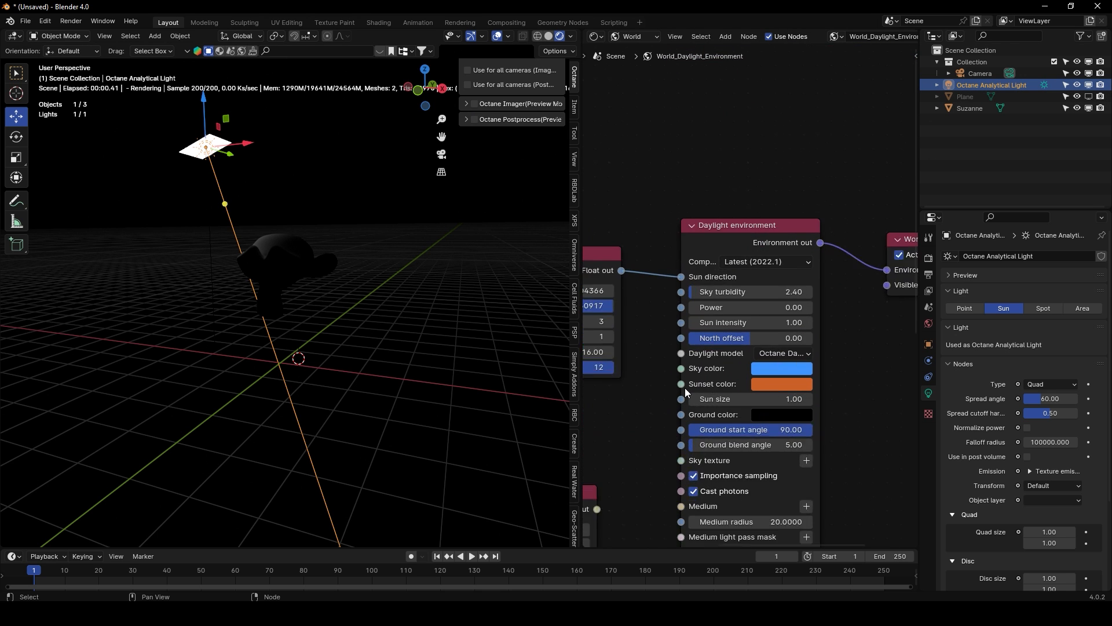
# Return to the Analytical Light's object shader and enable Use in post volume in its Analytic light node
pyautogui.click(637, 36)
pyautogui.click(640, 64)
pyautogui.moveTo(640, 64); pyautogui.dragTo(709, 84, button='middle')
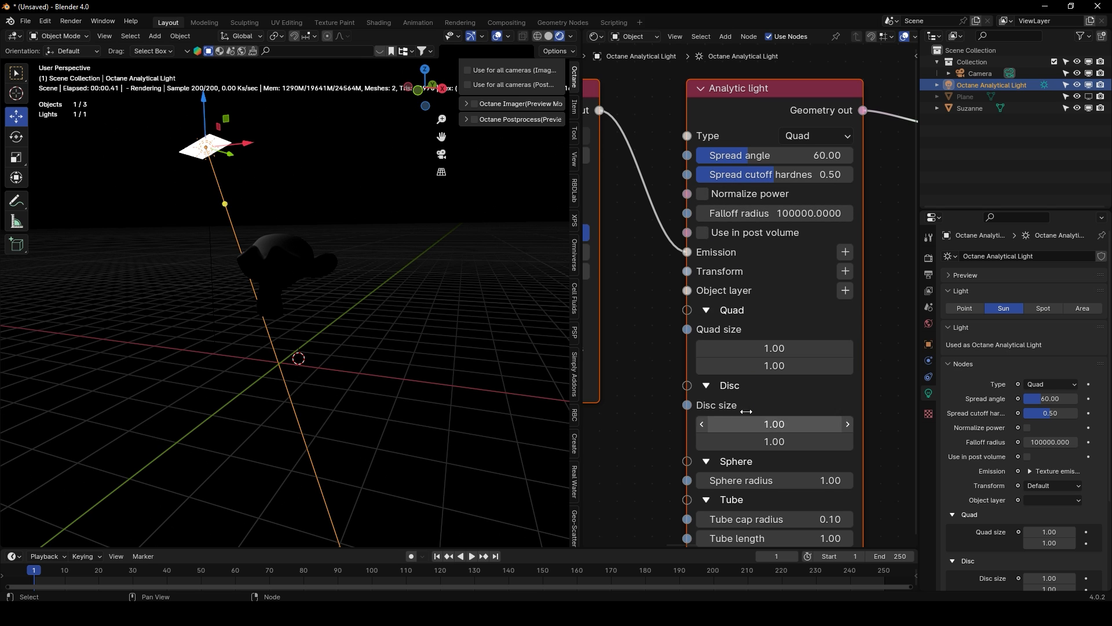
pyautogui.click(758, 232)
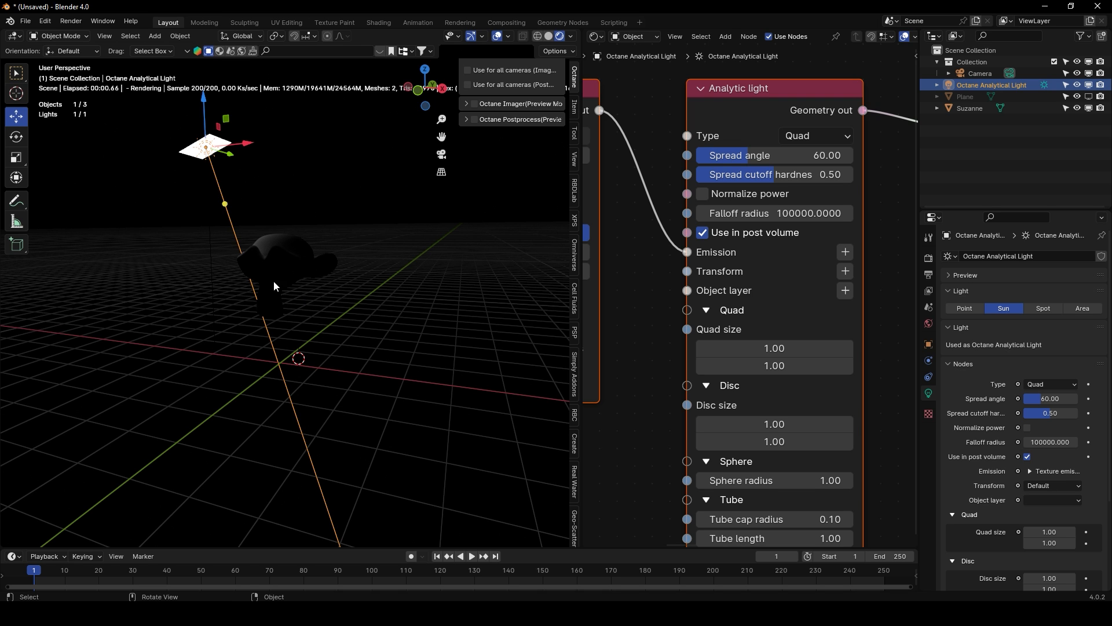
pyautogui.moveTo(216, 245); pyautogui.dragTo(172, 207, button='middle')
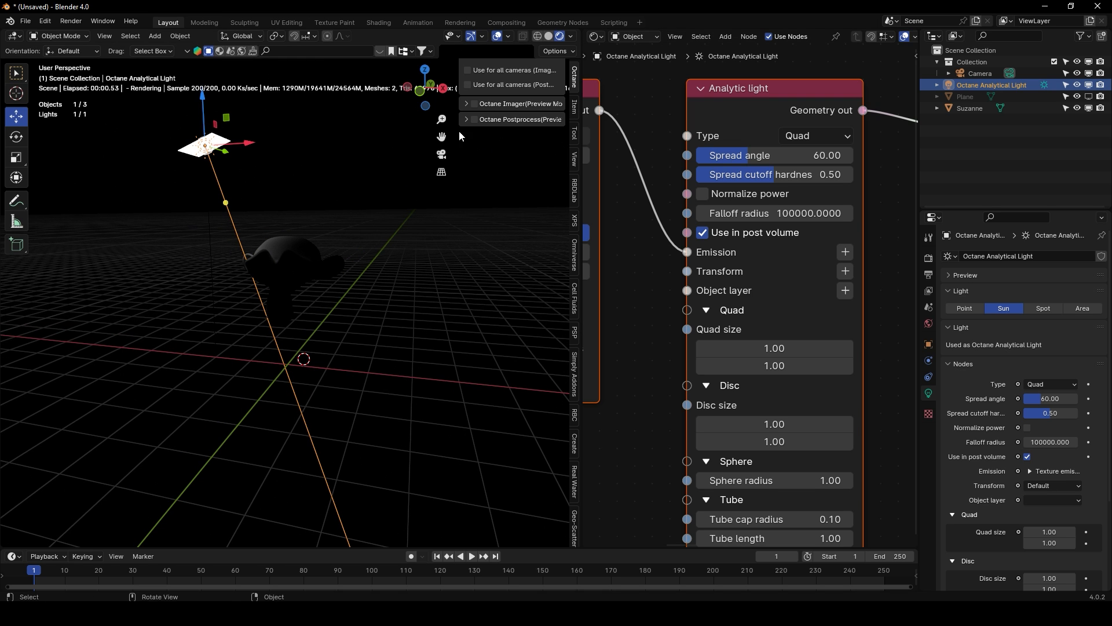
# Enable Octane Postprocess for the preview and set its Glare power and Bloom power to 0.001
pyautogui.click(474, 119)
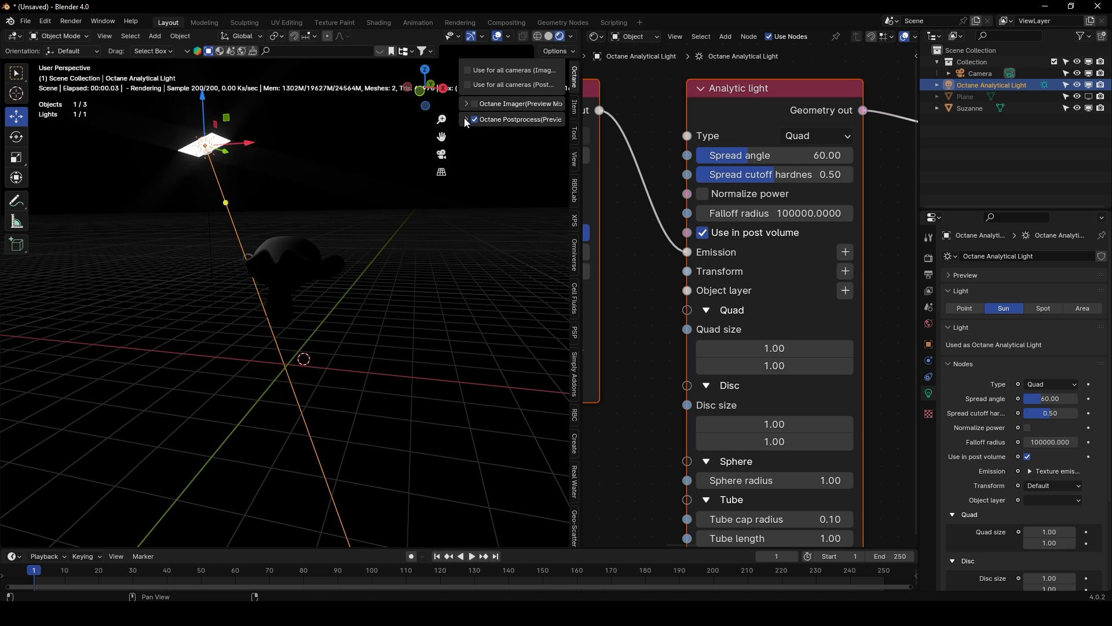
pyautogui.click(465, 119)
pyautogui.click(524, 198)
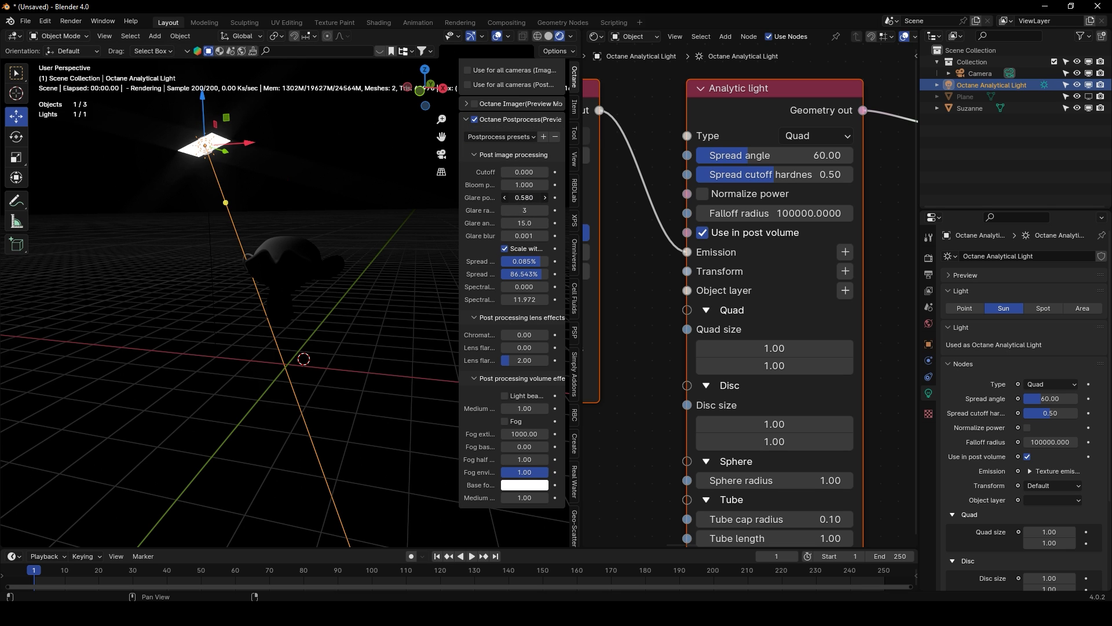
pyautogui.write('0')
pyautogui.press('Return')
pyautogui.click(514, 184)
pyautogui.write('01')
pyautogui.press('Return')
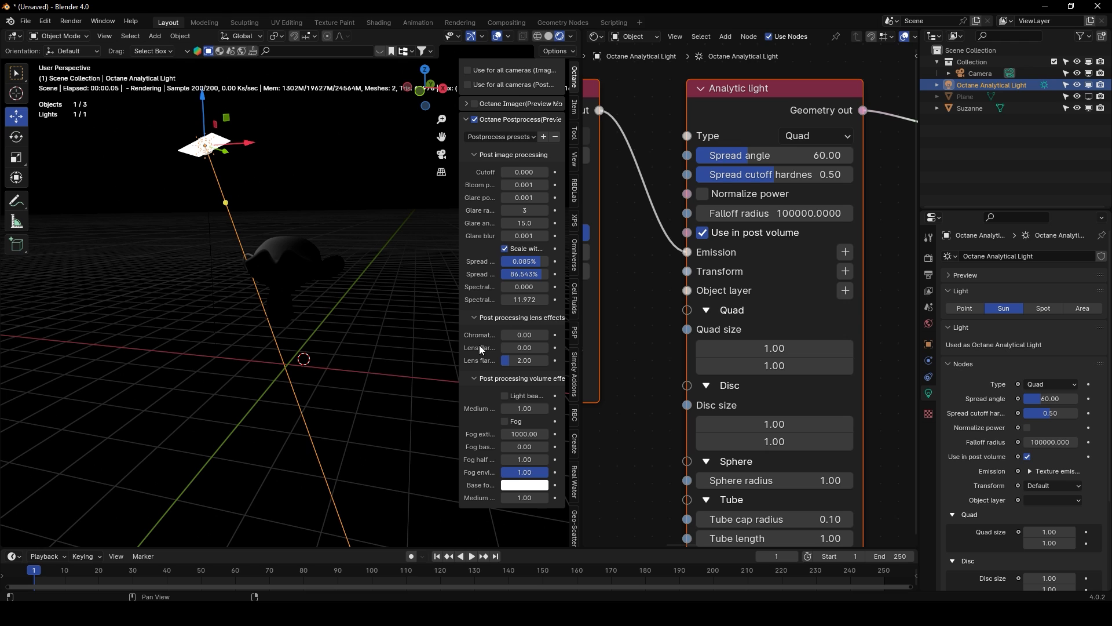
# Enable Light beams in the post processing volume effects and set the Medium radius to 20
pyautogui.click(515, 397)
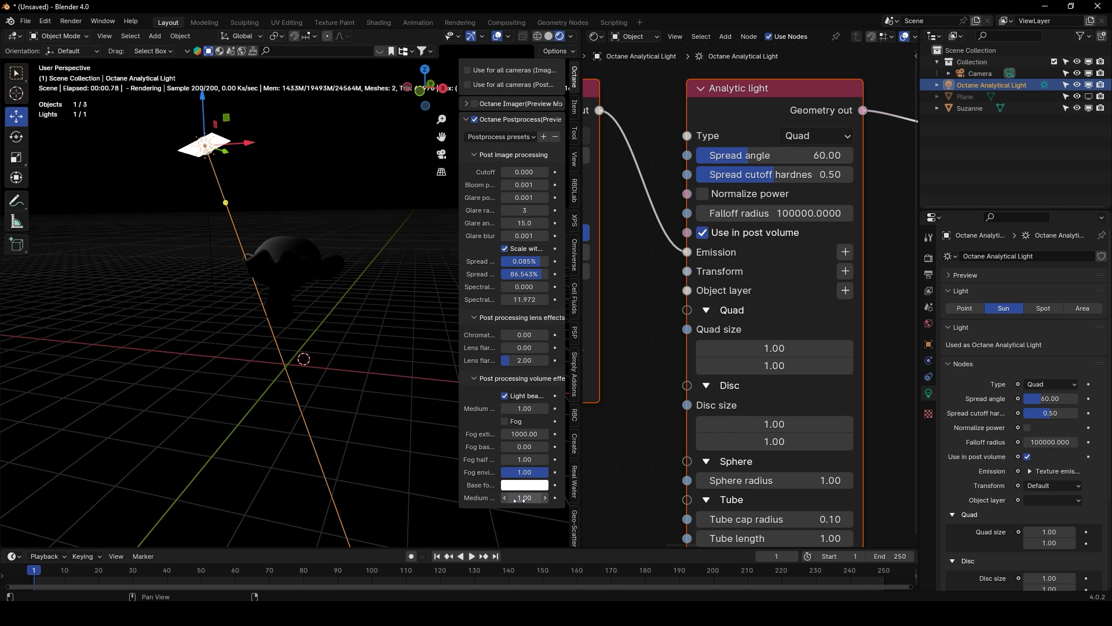
pyautogui.moveTo(460, 473); pyautogui.dragTo(392, 470)
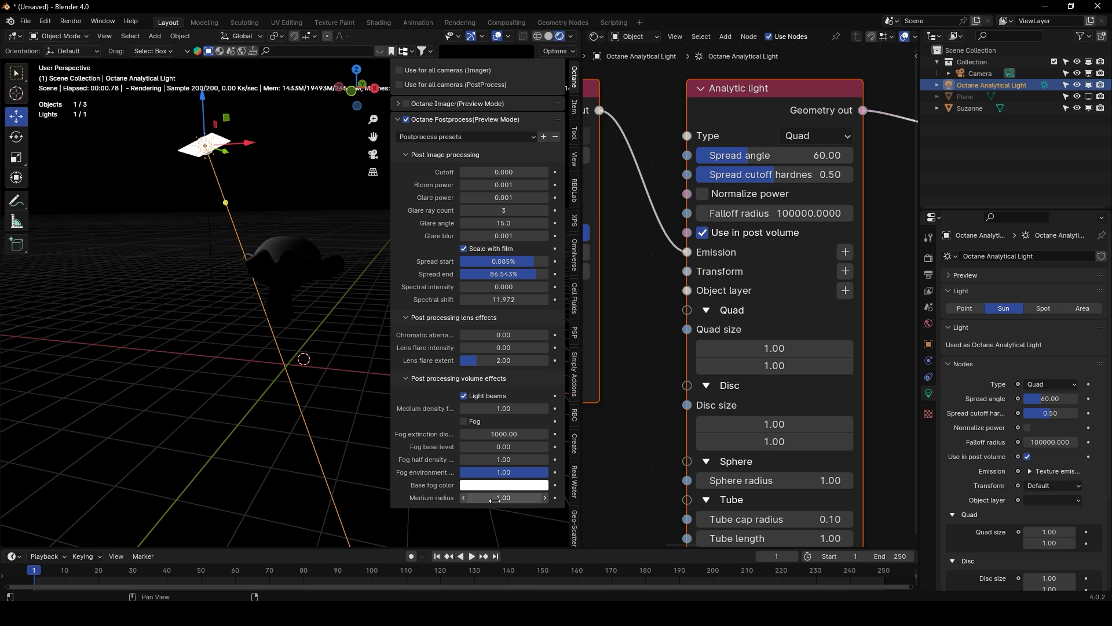
pyautogui.moveTo(503, 498)
pyautogui.mouseDown()
pyautogui.moveTo(525, 498)
pyautogui.moveTo(496, 500)
pyautogui.mouseUp()
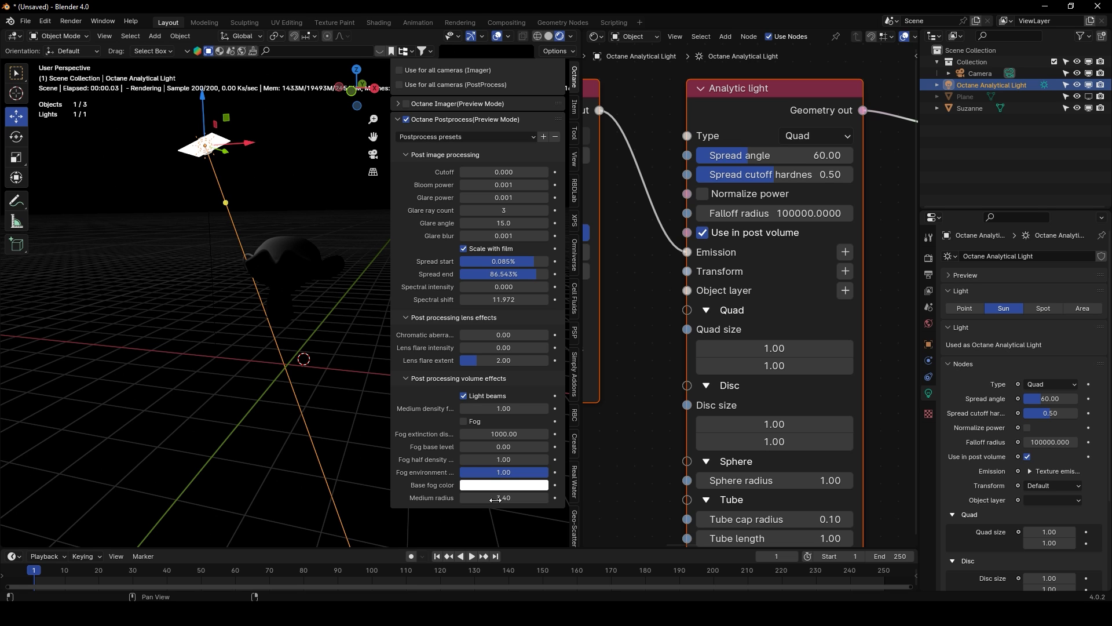
pyautogui.click(497, 500)
pyautogui.write('20')
pyautogui.press('Return')
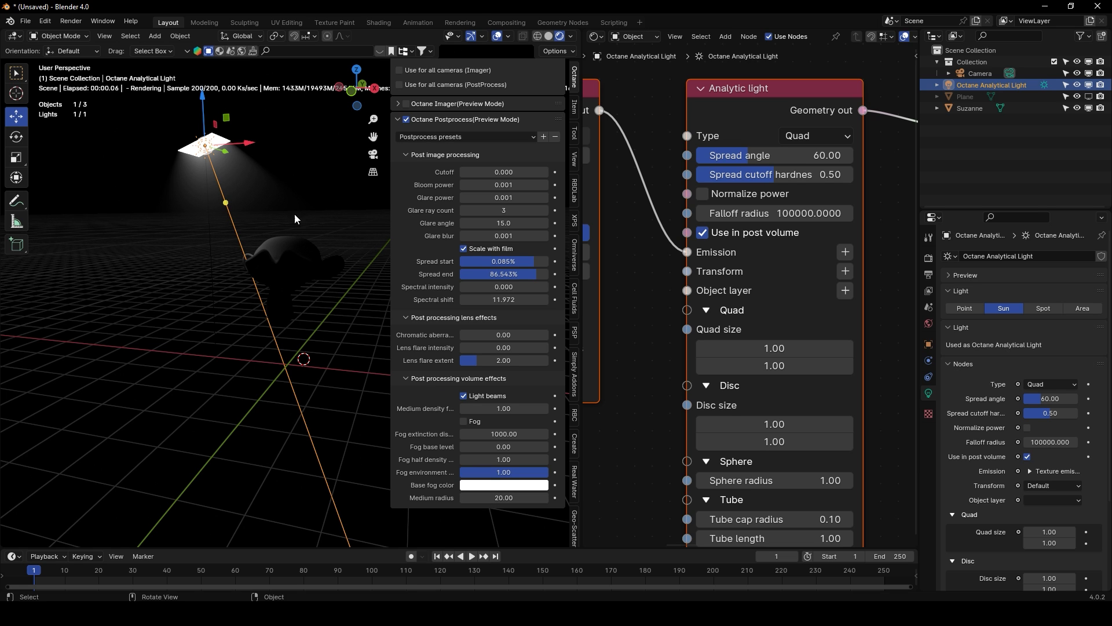
# Hide the viewport gizmos and overlays, and widen the 3D viewport and its Octane settings area
pyautogui.click(471, 37)
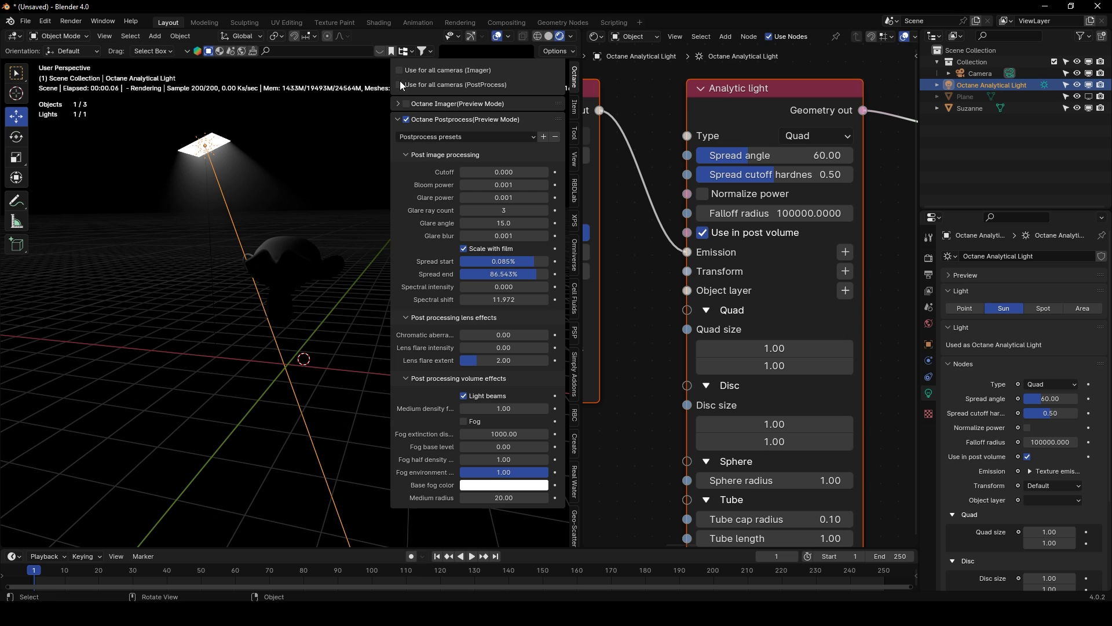
pyautogui.click(499, 36)
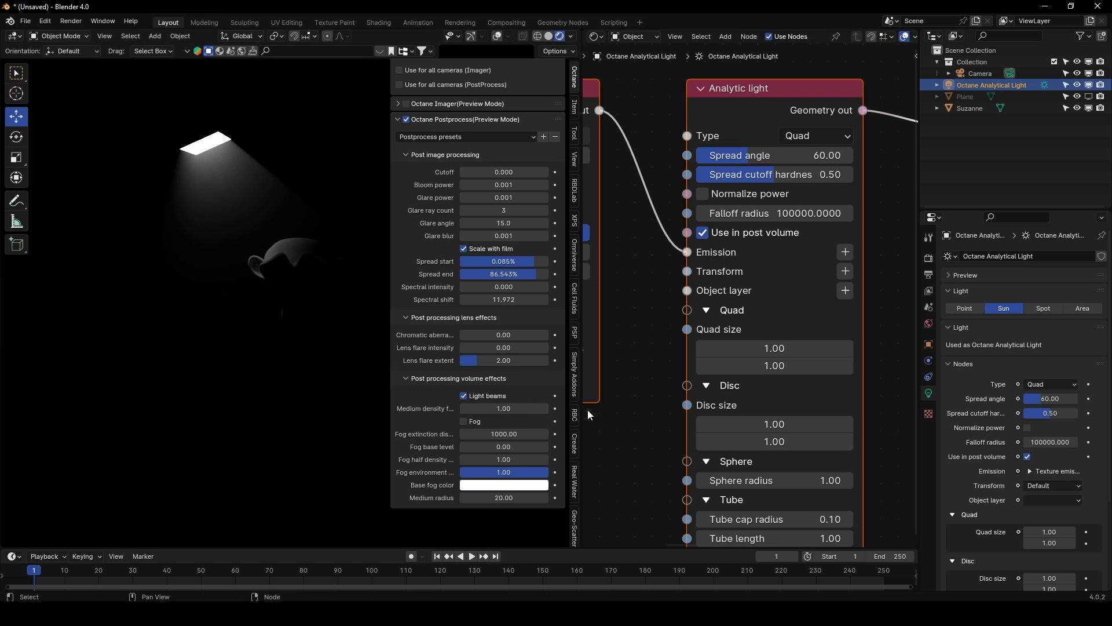
pyautogui.moveTo(583, 412); pyautogui.dragTo(717, 409)
pyautogui.moveTo(525, 402); pyautogui.dragTo(467, 409)
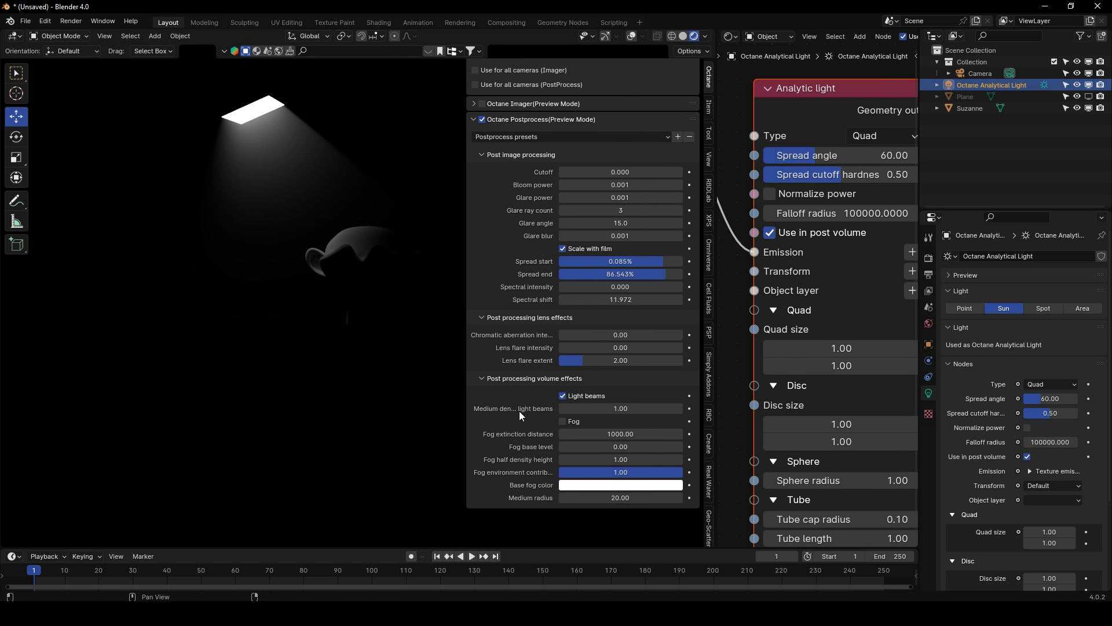
# Set the Medium density for light beams to 0.26 and the Medium radius to 30
pyautogui.moveTo(602, 408)
pyautogui.mouseDown()
pyautogui.moveTo(568, 408)
pyautogui.moveTo(584, 408)
pyautogui.mouseUp()
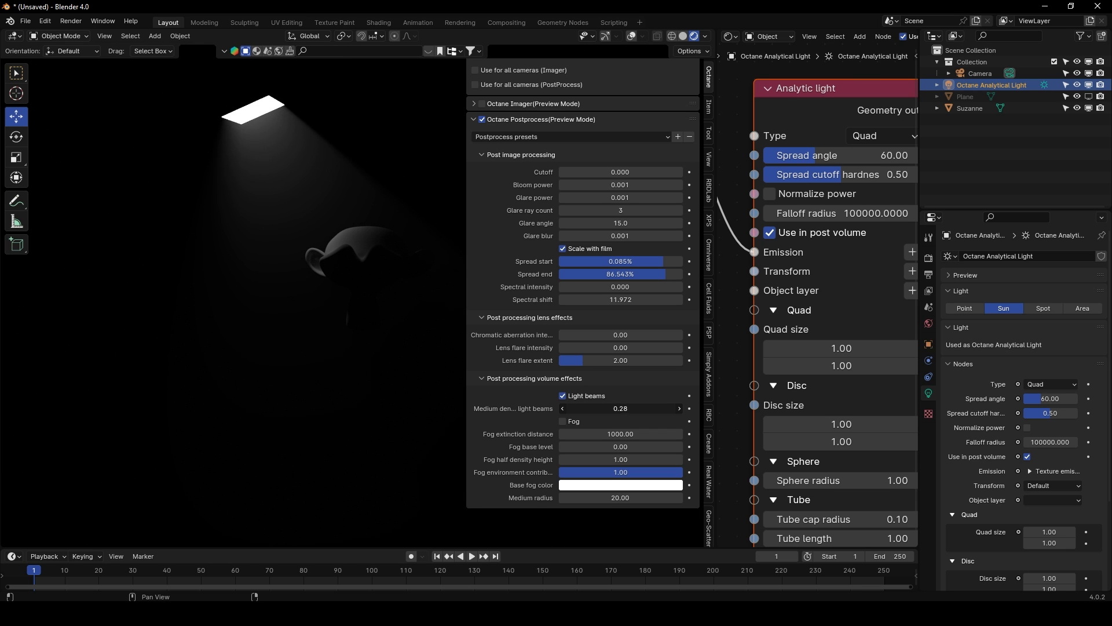
pyautogui.moveTo(620, 497)
pyautogui.mouseDown()
pyautogui.moveTo(605, 498)
pyautogui.moveTo(626, 496)
pyautogui.mouseUp()
pyautogui.click(626, 496)
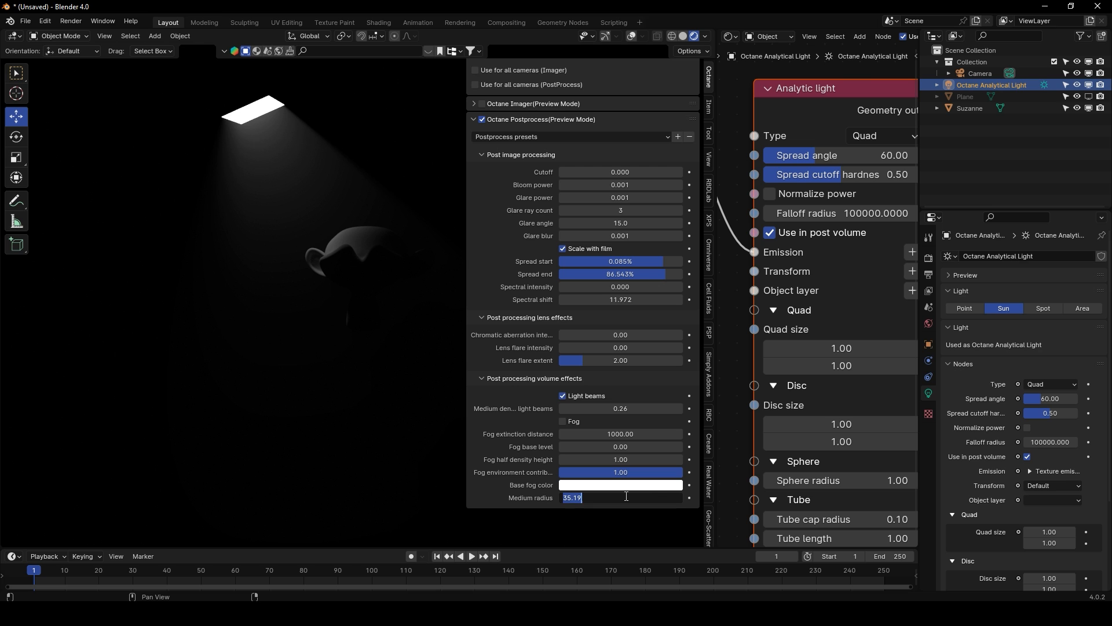
pyautogui.write('30')
pyautogui.press('Return')
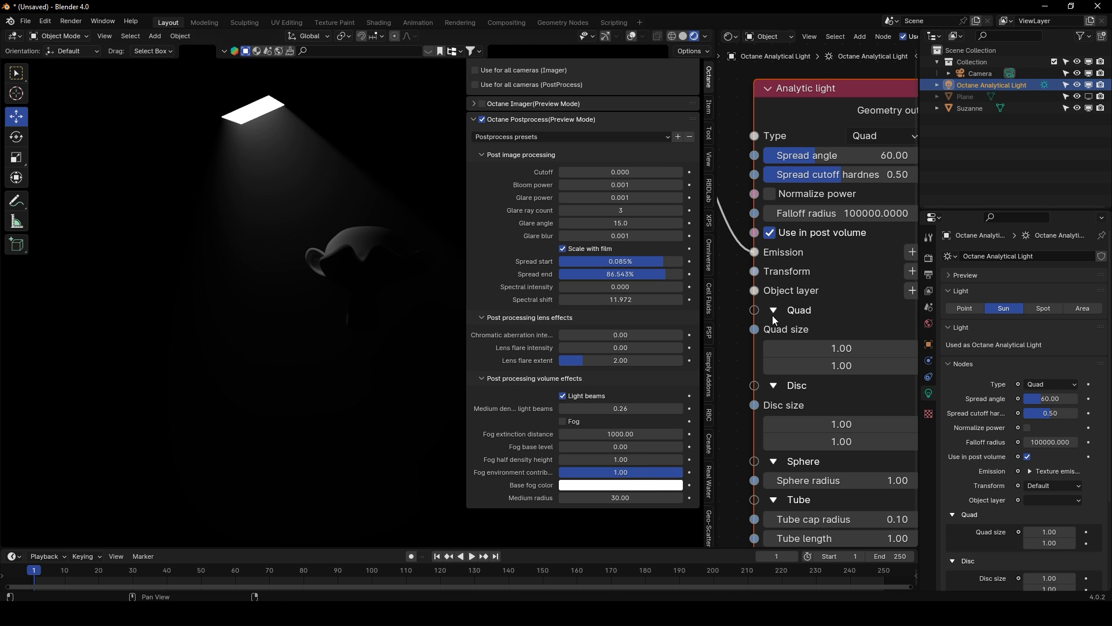
# Set the Analytic light's Spread angle to 160 and check the wider light from another angle
pyautogui.moveTo(843, 237); pyautogui.dragTo(814, 250, button='middle')
pyautogui.moveTo(812, 169); pyautogui.dragTo(898, 168)
pyautogui.moveTo(312, 180); pyautogui.dragTo(300, 174, button='middle')
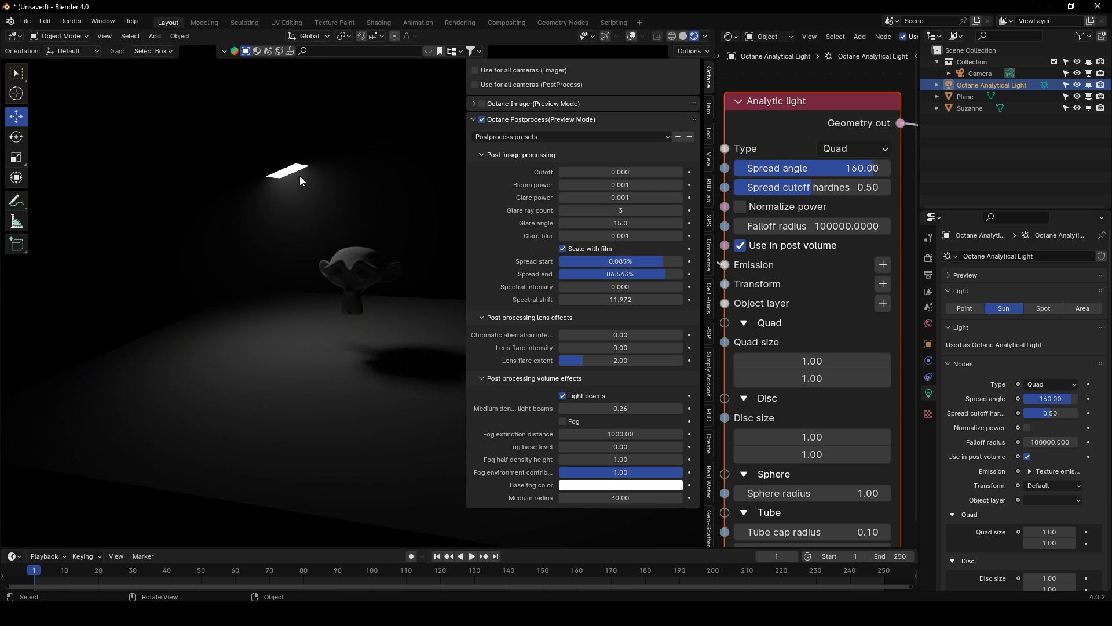
# Set the Analytic light's Spread angle to 68 and its Spread cutoff hardness to 1.00
pyautogui.moveTo(834, 169); pyautogui.dragTo(739, 193)
pyautogui.moveTo(834, 168); pyautogui.dragTo(795, 208)
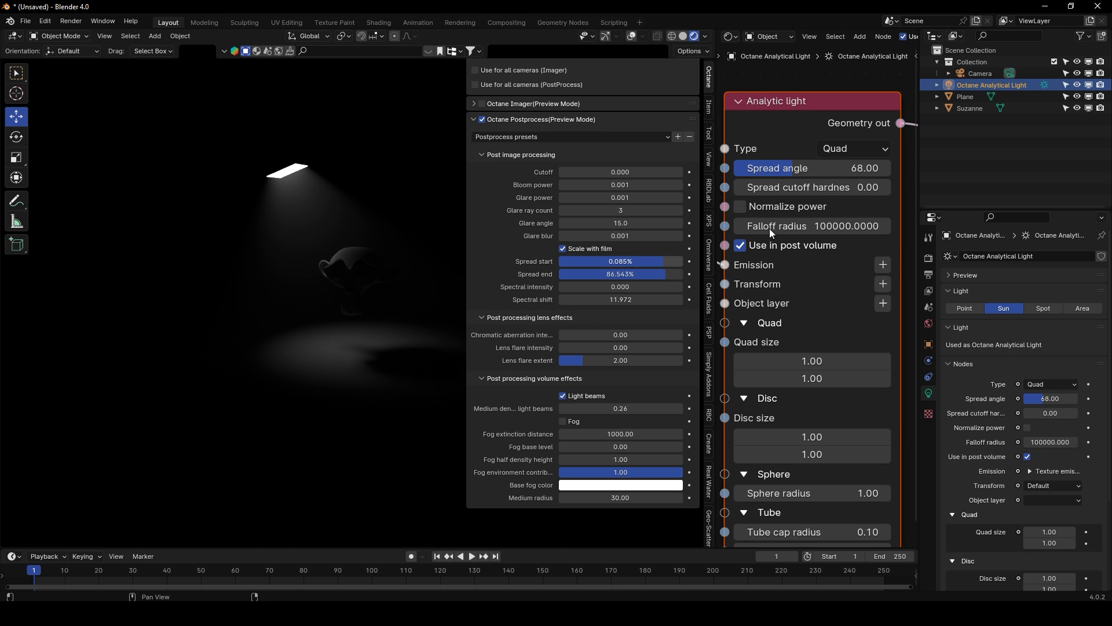
pyautogui.moveTo(747, 187); pyautogui.dragTo(730, 259)
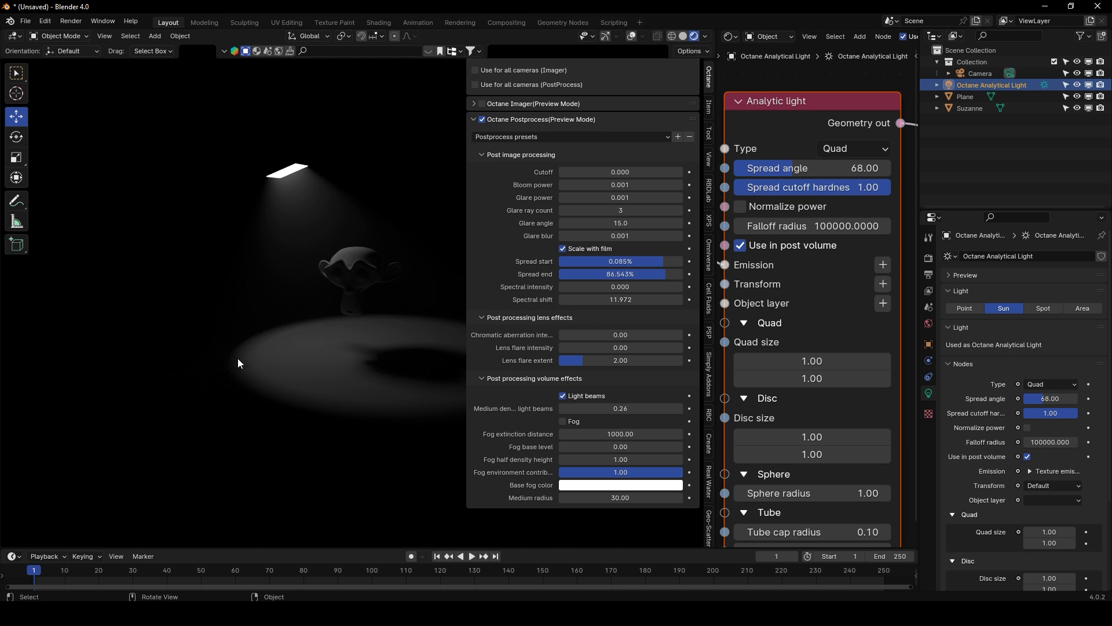
# Hide the viewport sidebar, try Texture emission Power values of 100 and 10, and settle on 20
pyautogui.scroll(-2, 762, 223)
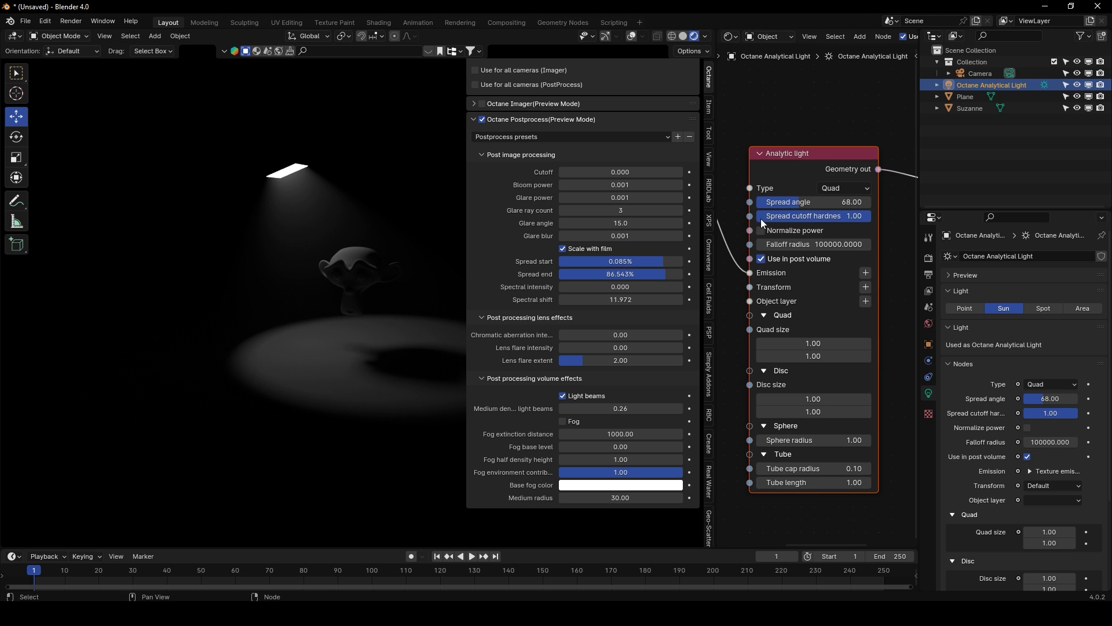
pyautogui.press('n')
pyautogui.moveTo(804, 230); pyautogui.dragTo(931, 214, button='middle')
pyautogui.scroll(-4, 823, 213)
pyautogui.click(800, 204)
pyautogui.moveTo(837, 191); pyautogui.dragTo(892, 191)
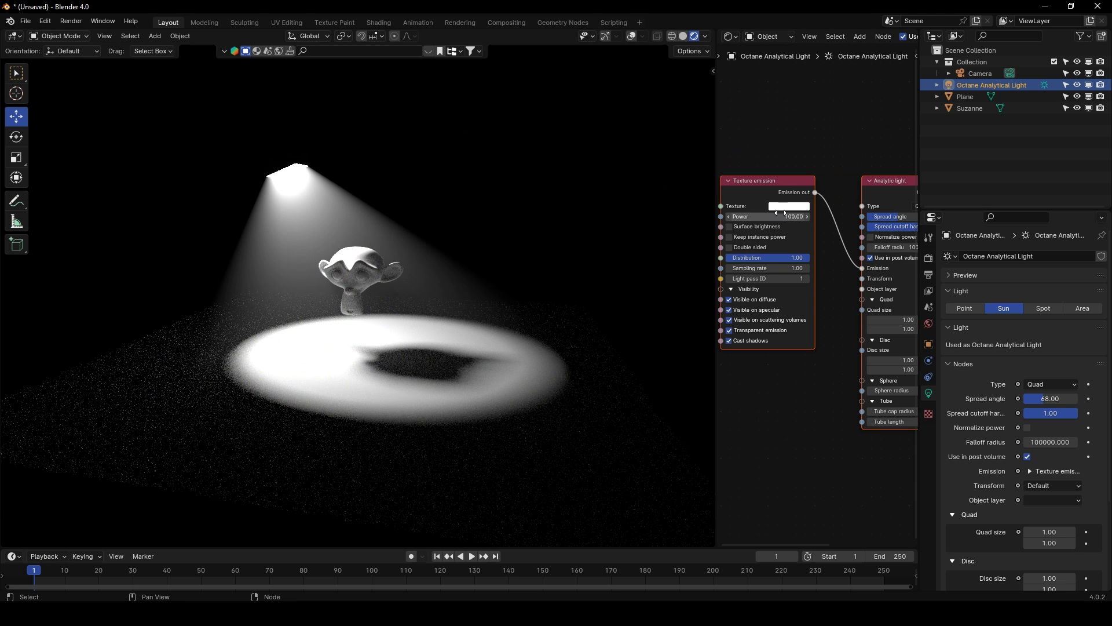
pyautogui.click(781, 216)
pyautogui.write('10')
pyautogui.press('Return')
pyautogui.click(780, 215)
pyautogui.write('20')
pyautogui.press('Return')
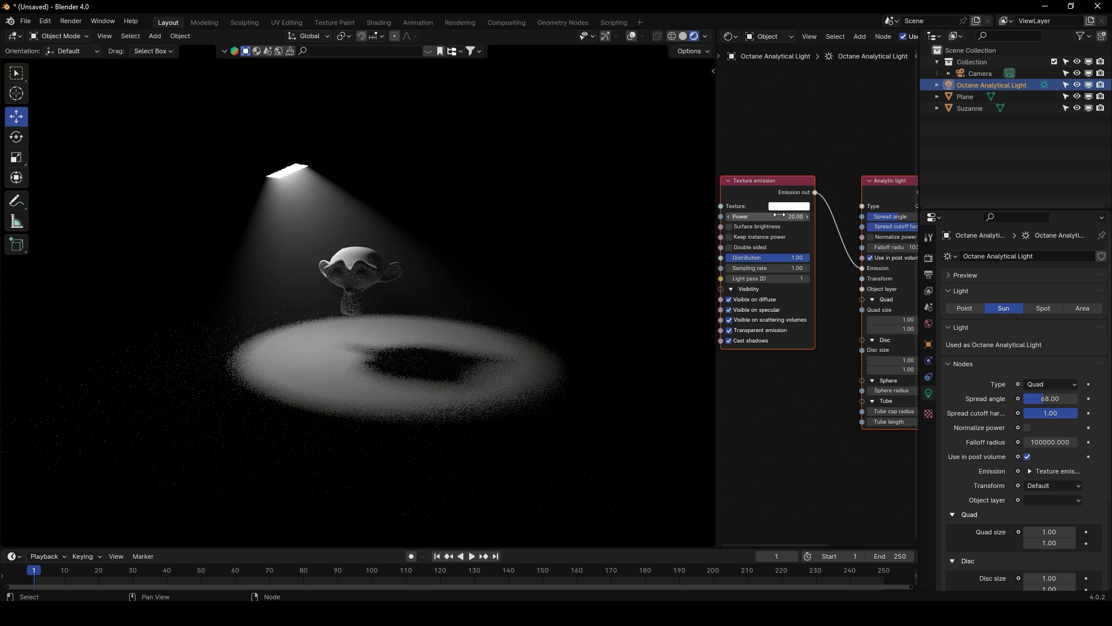
pyautogui.scroll(2, 436, 267)
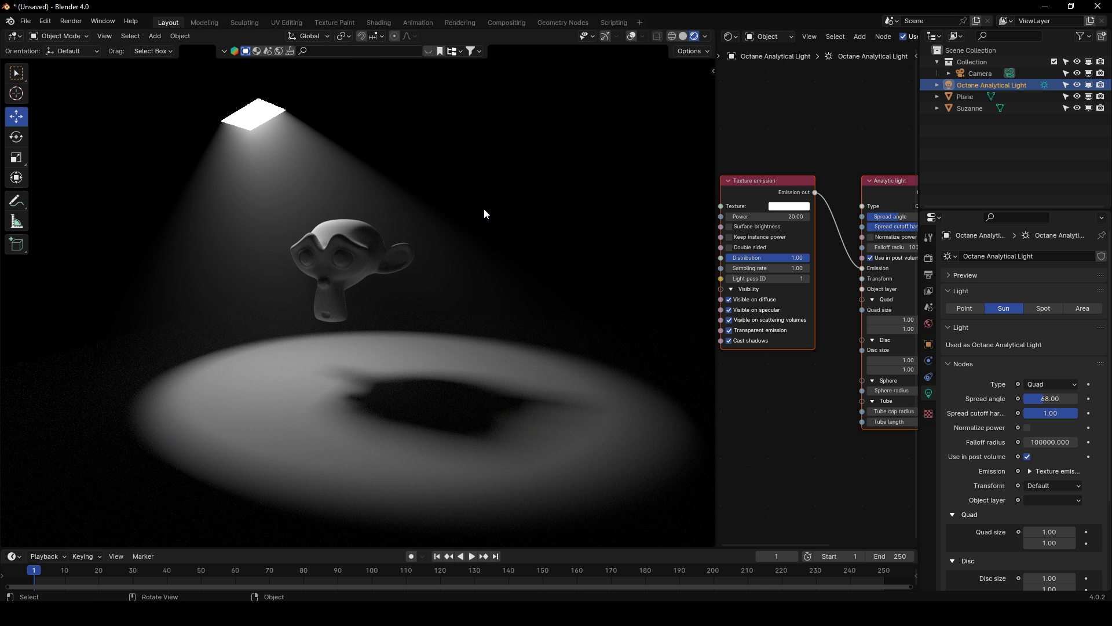
# Enable the Octane Imager preview mode with ACES tone mapping
pyautogui.press('n')
pyautogui.click(474, 119)
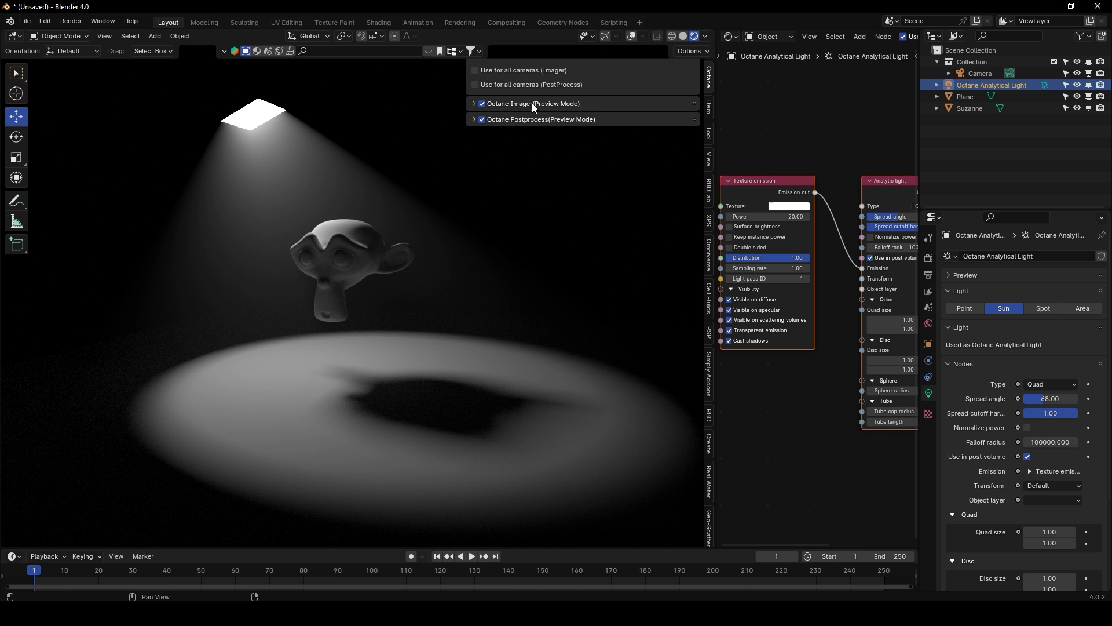
pyautogui.click(472, 104)
pyautogui.click(565, 338)
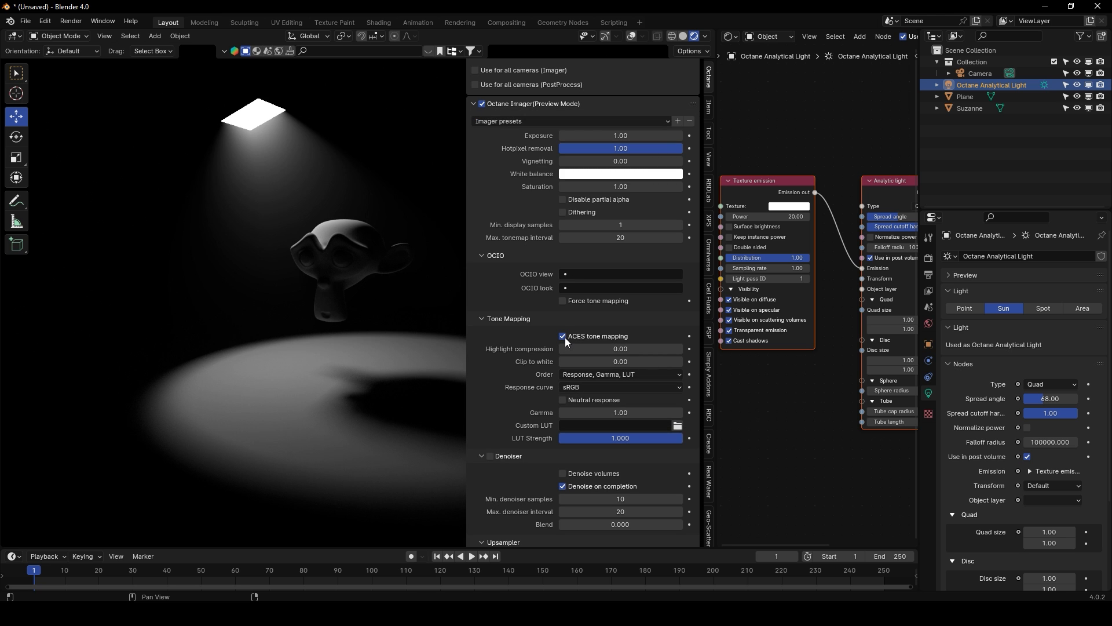
pyautogui.press('n')
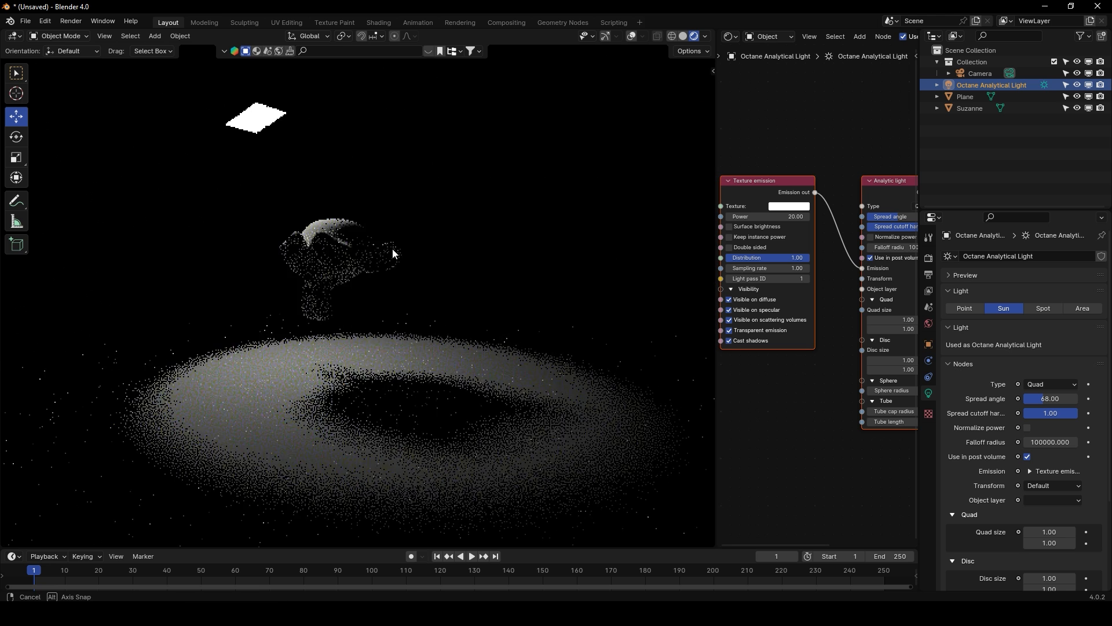
# Inspect the light beam around Suzanne from several angles, temporarily showing the viewport gizmos and overlays
pyautogui.scroll(1, 434, 252)
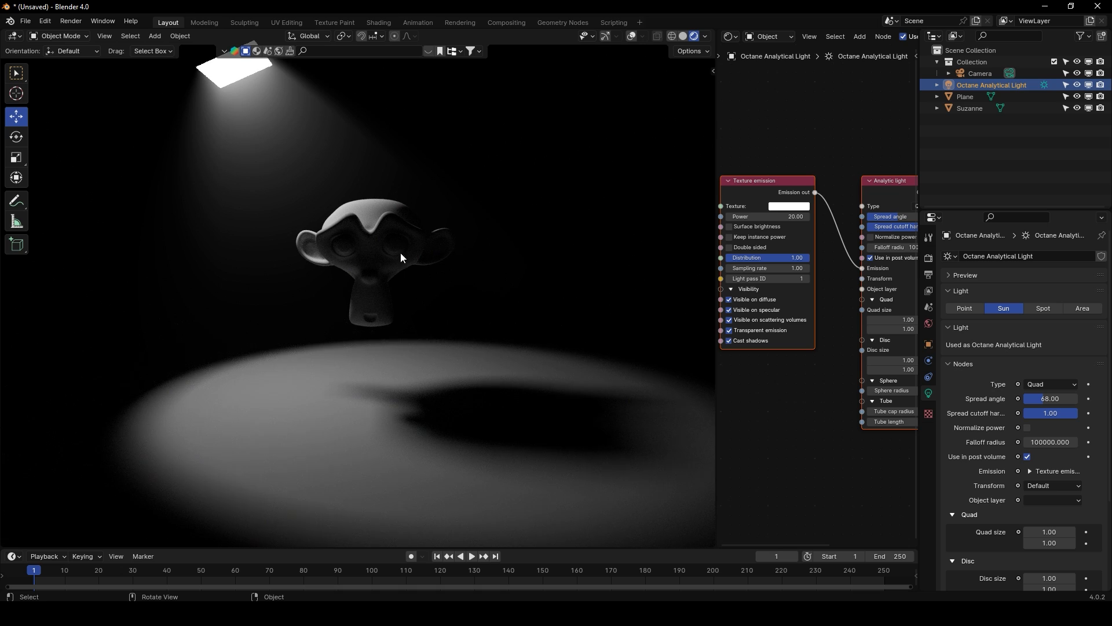
pyautogui.moveTo(330, 194); pyautogui.dragTo(318, 205, button='middle')
pyautogui.click(213, 65)
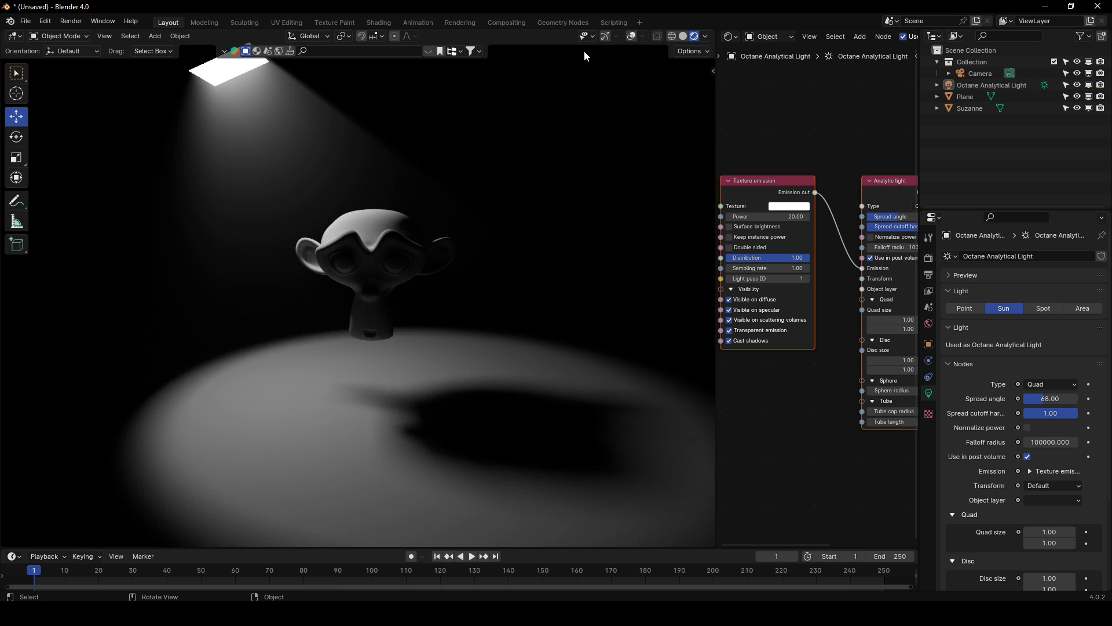
pyautogui.click(605, 36)
pyautogui.scroll(-1, 406, 136)
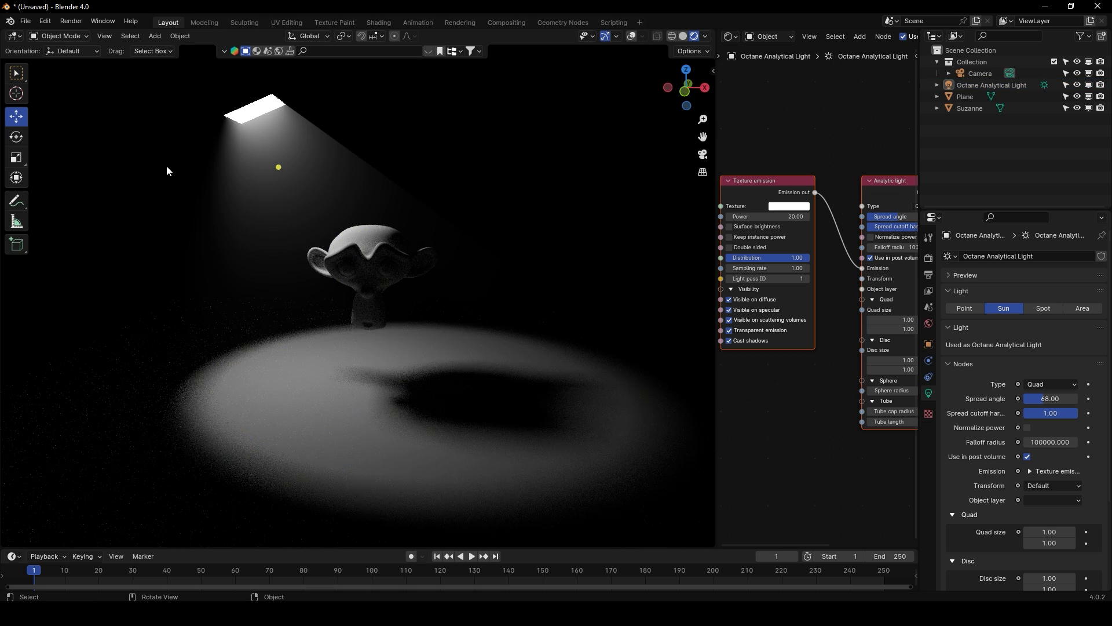
pyautogui.click(631, 36)
pyautogui.moveTo(281, 179); pyautogui.dragTo(303, 293, button='middle')
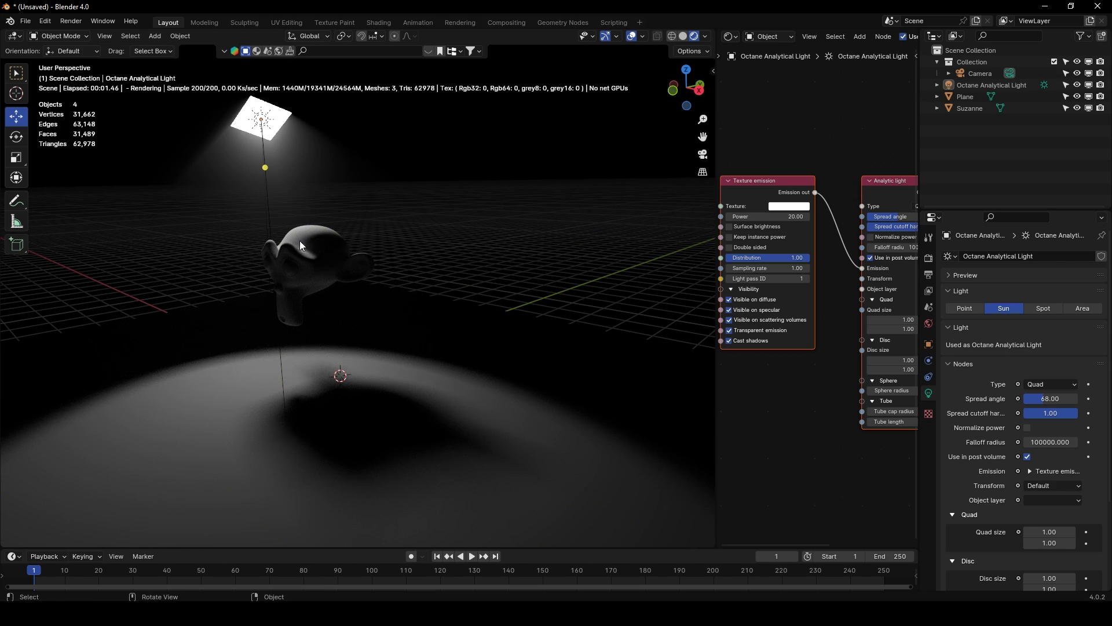
pyautogui.moveTo(300, 241); pyautogui.dragTo(365, 271, button='middle')
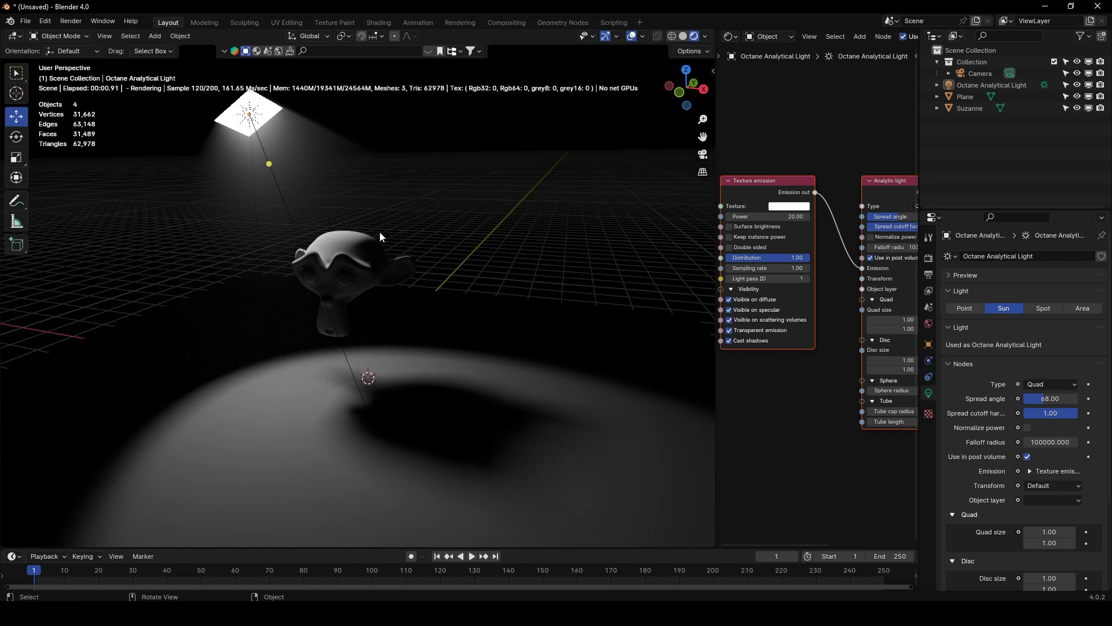
pyautogui.click(632, 36)
pyautogui.click(604, 36)
# Widen the node editor and rearrange the light's nodes to make room for more
pyautogui.scroll(-3, 777, 188)
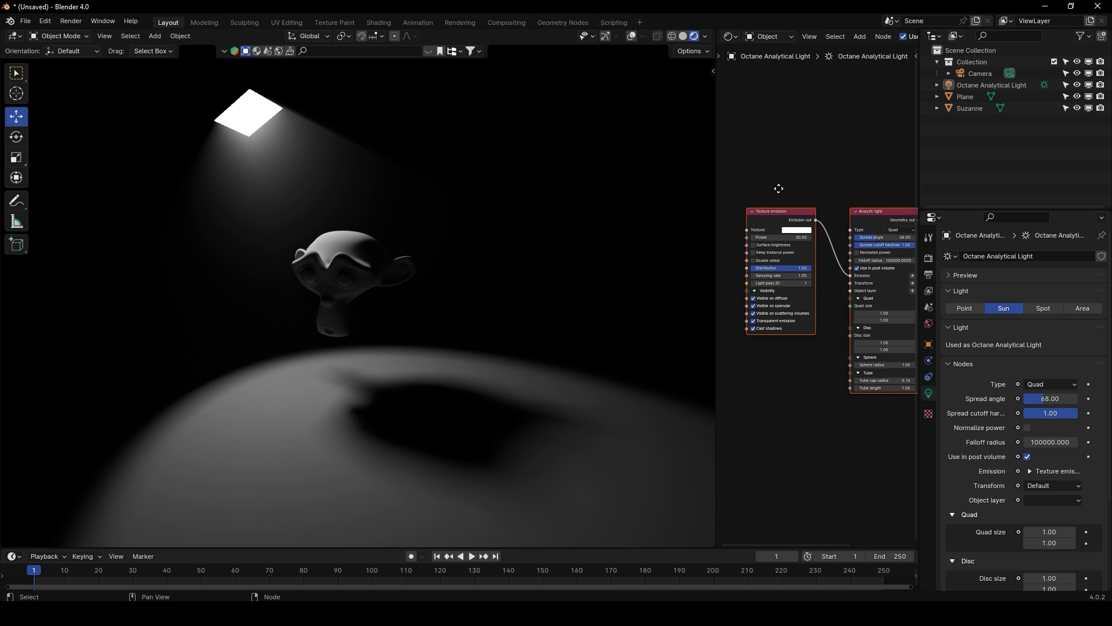
pyautogui.moveTo(716, 192); pyautogui.dragTo(586, 194)
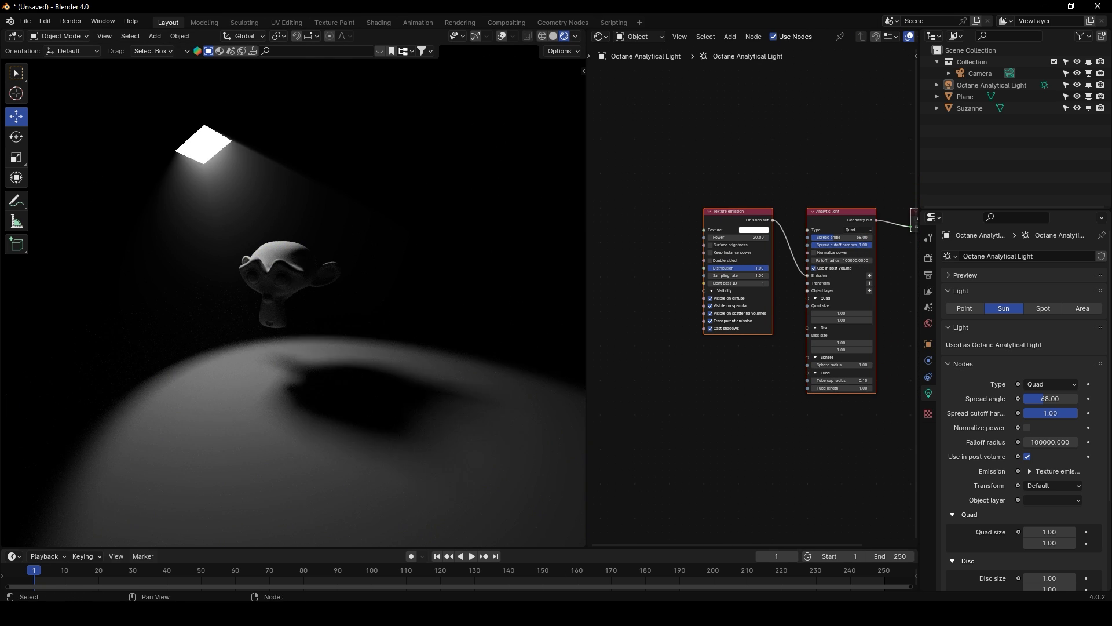
pyautogui.press('Home')
pyautogui.moveTo(765, 276); pyautogui.dragTo(822, 257)
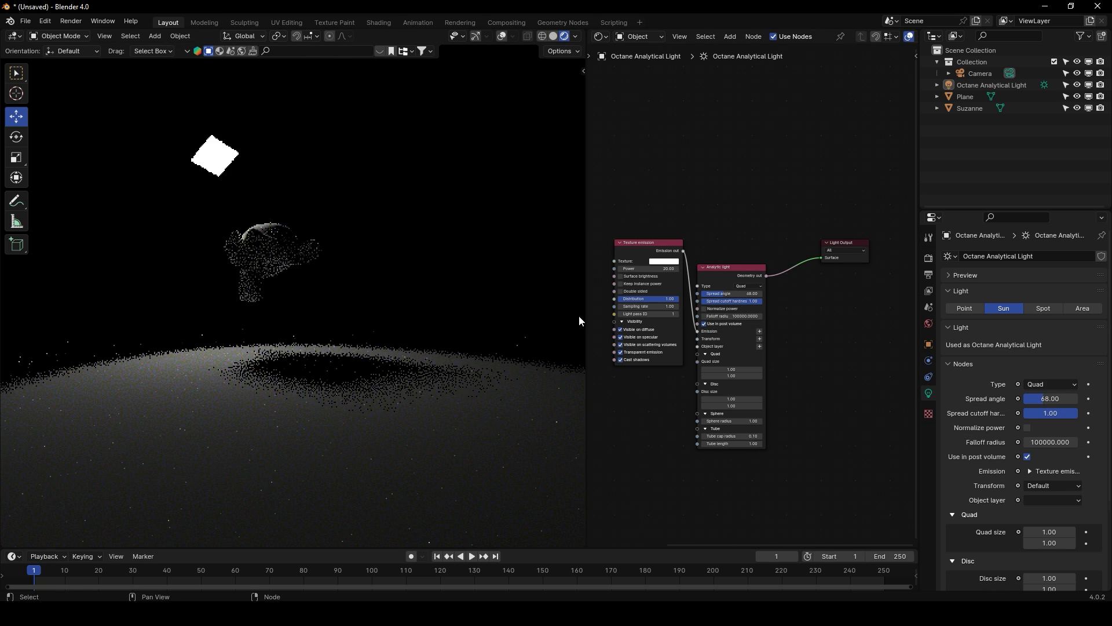
# Feed an RGB image node into the Texture input of the Texture emission node
pyautogui.moveTo(590, 309); pyautogui.dragTo(738, 279, button='middle')
pyautogui.moveTo(717, 267); pyautogui.dragTo(763, 231)
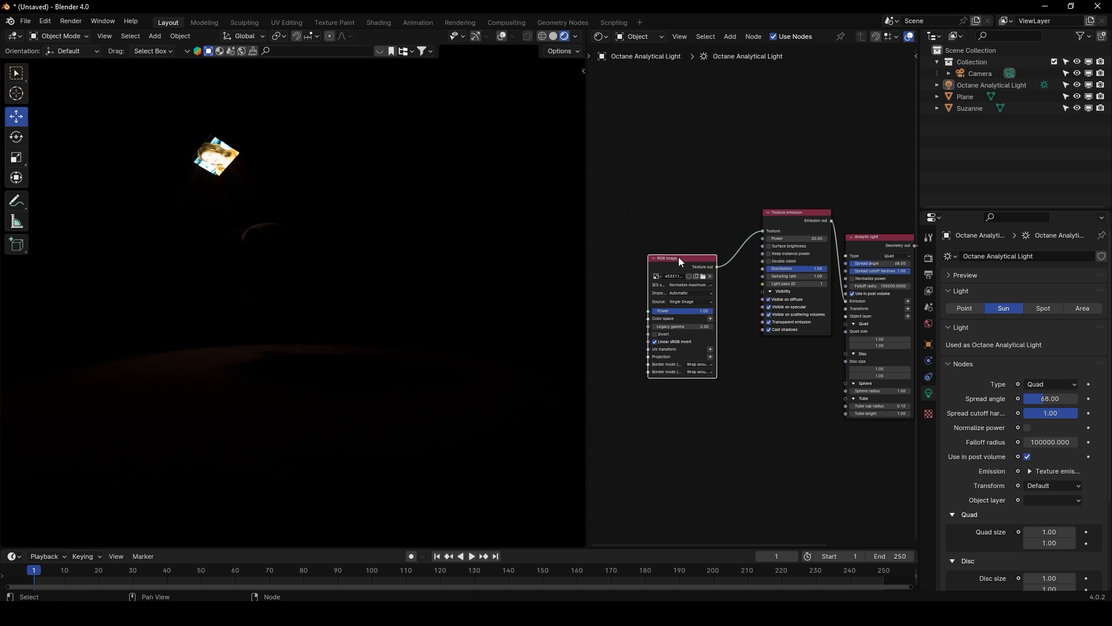
pyautogui.moveTo(433, 237); pyautogui.dragTo(473, 253, button='middle')
pyautogui.scroll(3, 471, 255)
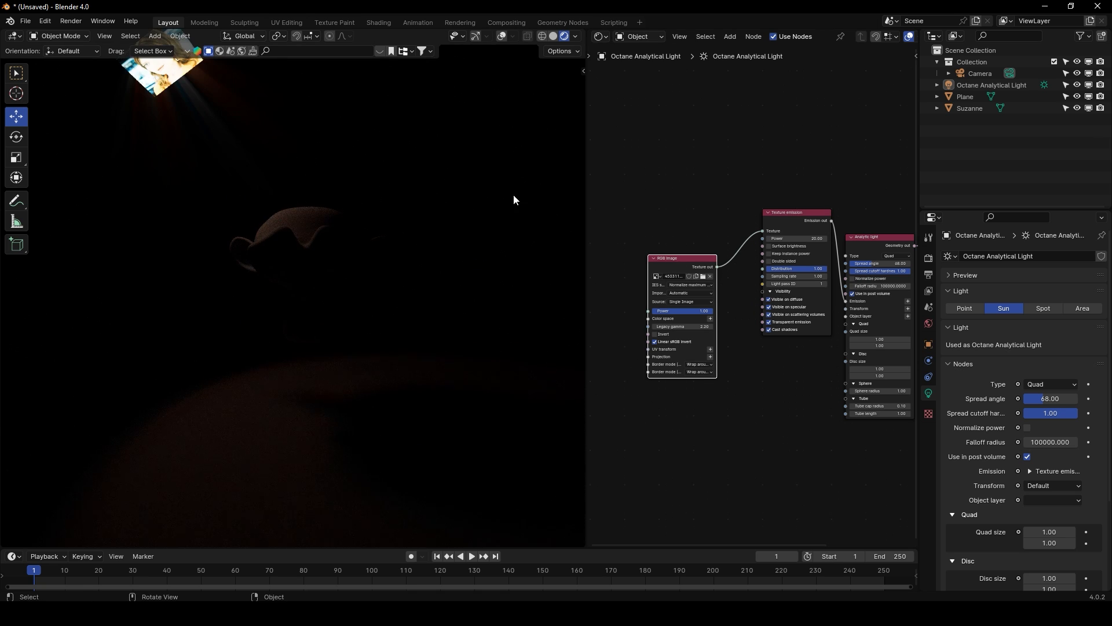
# Show the viewport gizmos, set the Texture emission Power to 200, and view the coloured beams from the side
pyautogui.moveTo(573, 134); pyautogui.dragTo(634, 207)
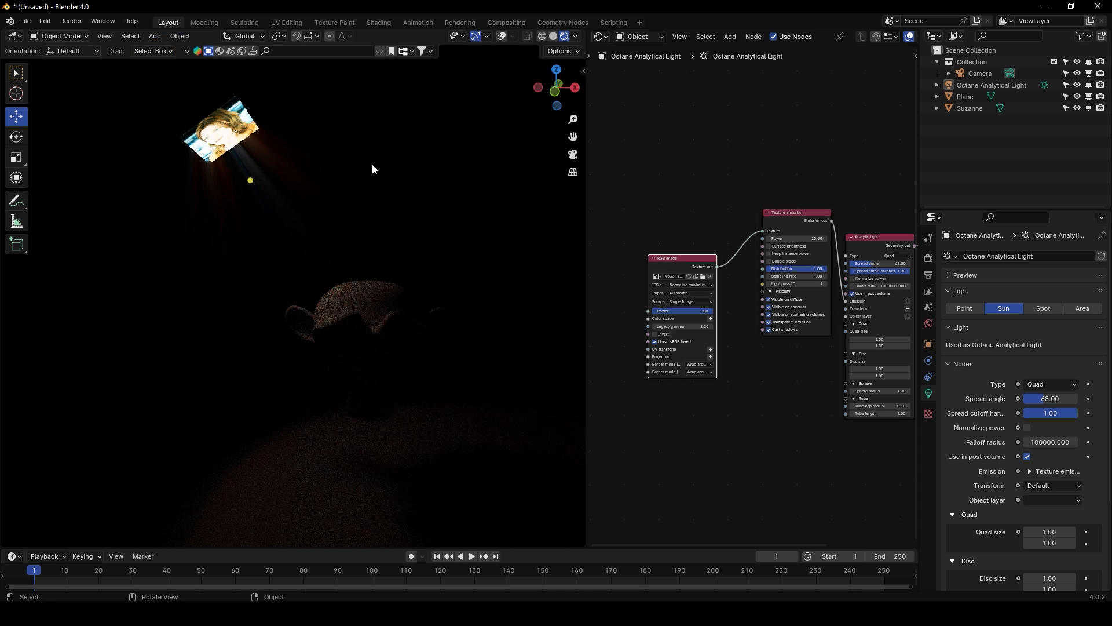
pyautogui.moveTo(737, 335); pyautogui.dragTo(703, 320, button='middle')
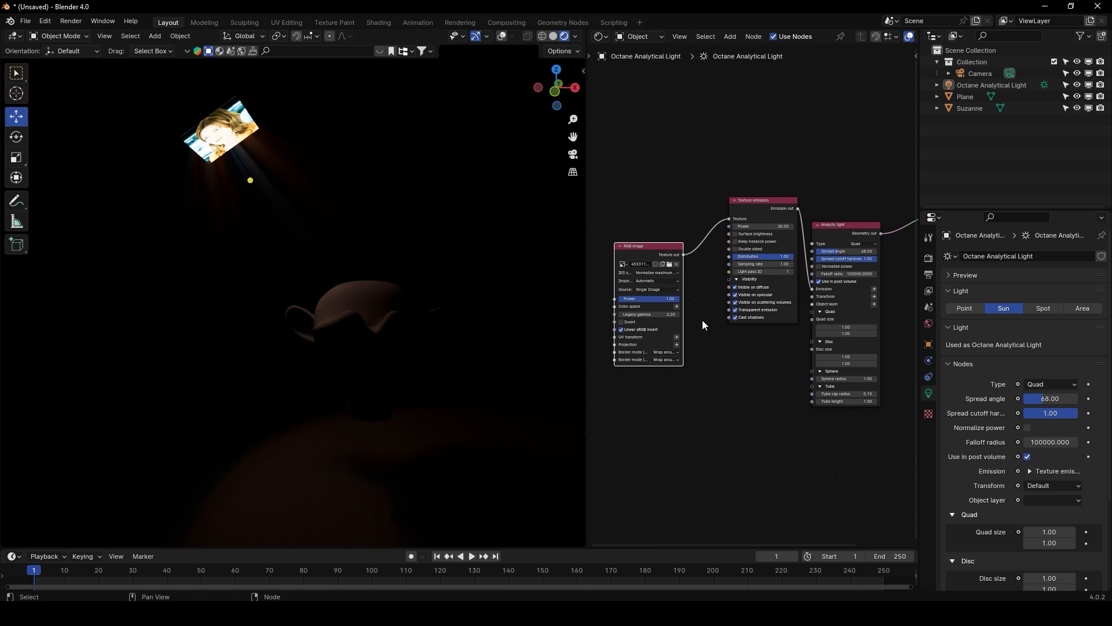
pyautogui.write('200')
pyautogui.press('Return')
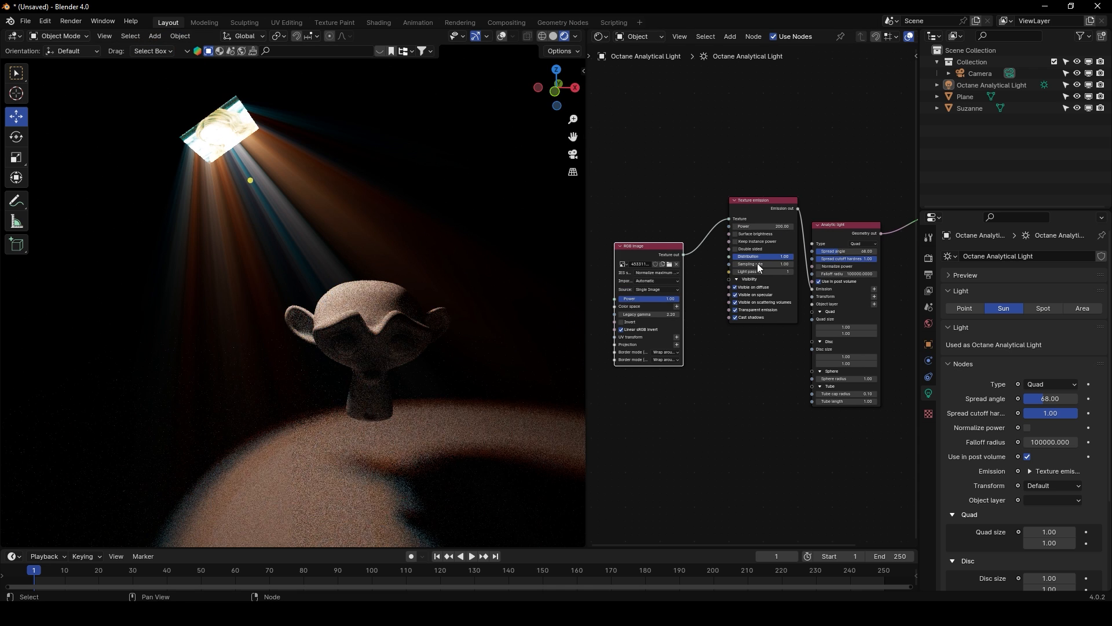
pyautogui.moveTo(359, 258); pyautogui.dragTo(359, 287, button='middle')
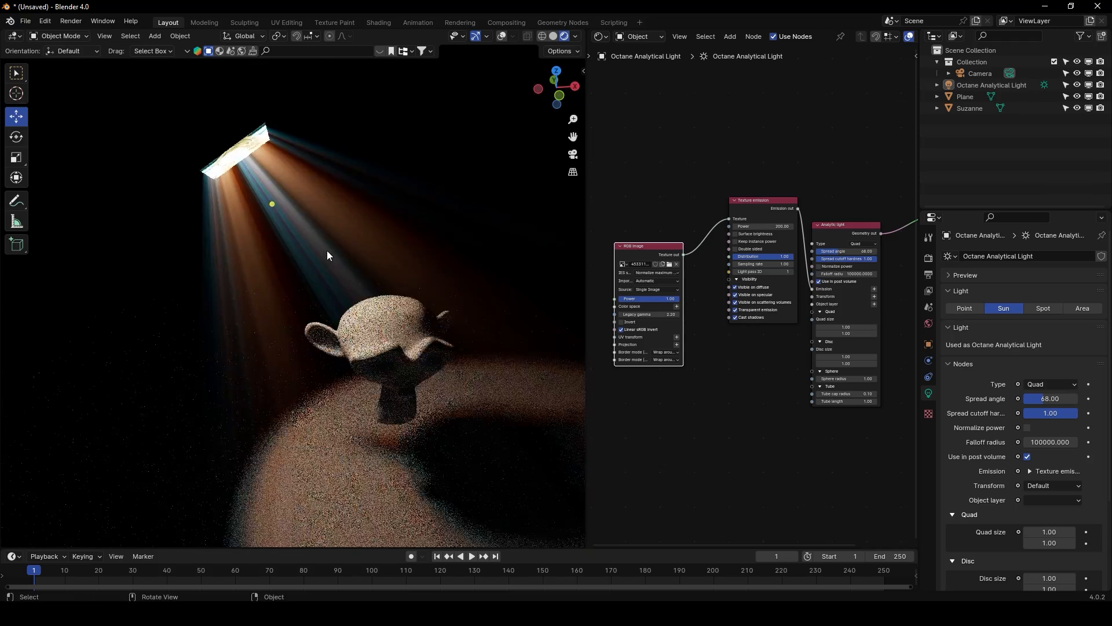
pyautogui.scroll(2, 327, 250)
pyautogui.moveTo(244, 118); pyautogui.dragTo(329, 151, button='middle')
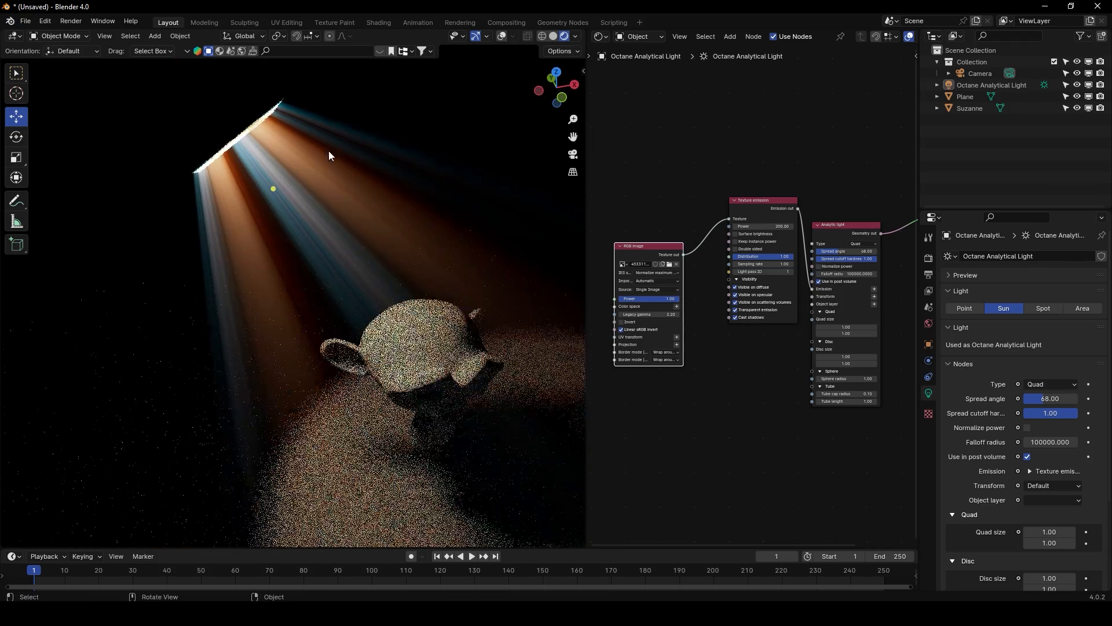
# Add a Mesh UV projection node and a 3D transformation node to the RGB image's Projection and UV transform inputs
pyautogui.moveTo(717, 454); pyautogui.dragTo(785, 445, button='middle')
pyautogui.click(744, 335)
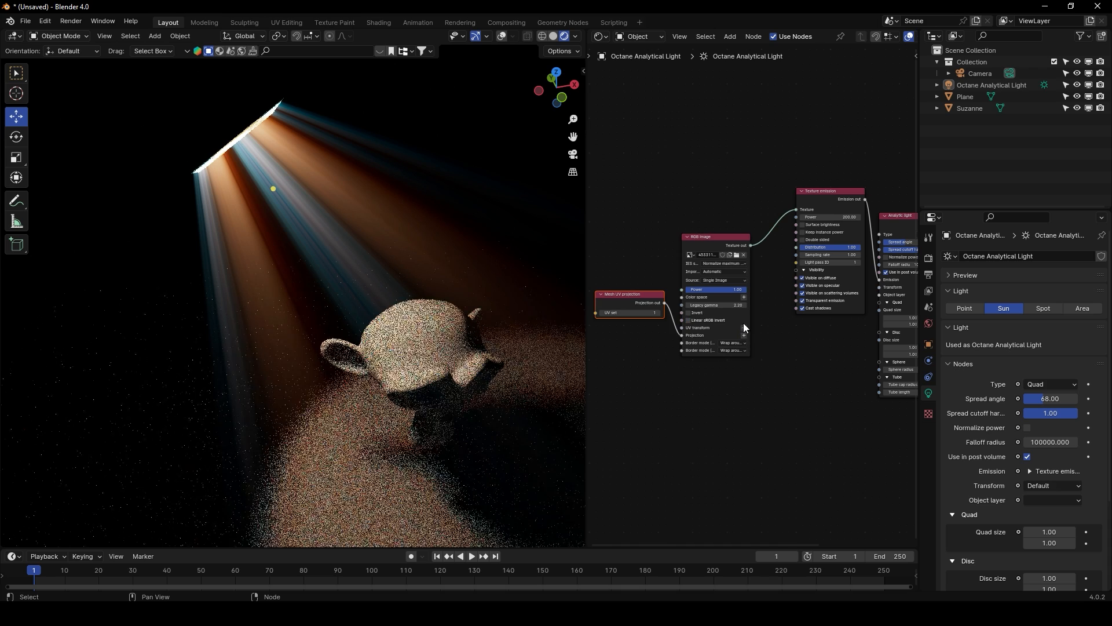
pyautogui.moveTo(748, 345); pyautogui.dragTo(811, 308, button='middle')
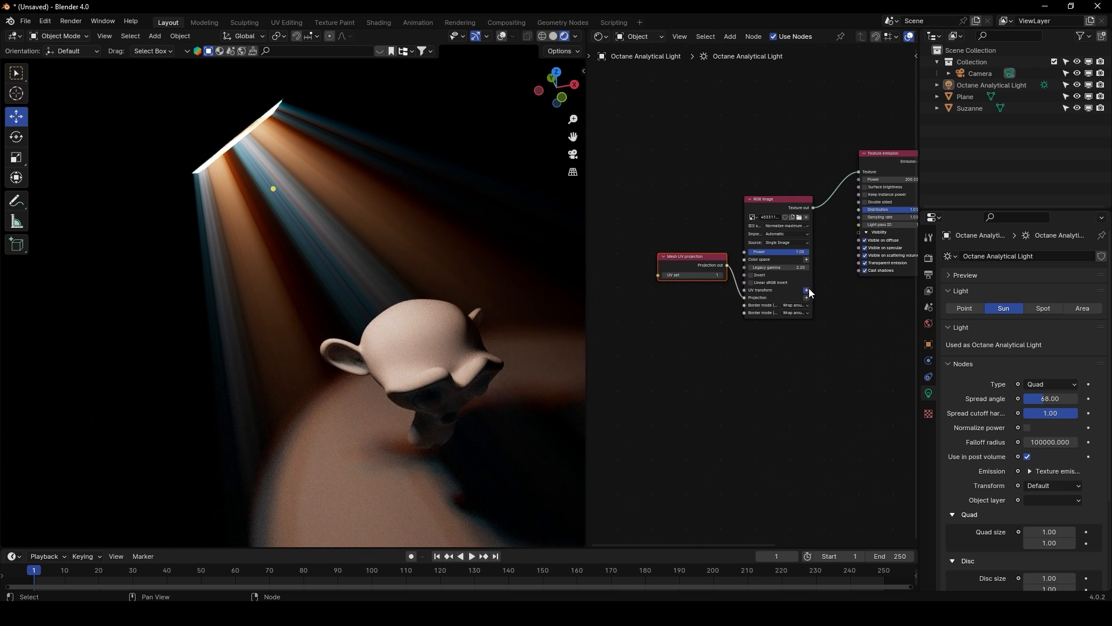
pyautogui.click(807, 290)
pyautogui.scroll(4, 753, 278)
pyautogui.moveTo(683, 243); pyautogui.dragTo(683, 400)
pyautogui.moveTo(743, 405); pyautogui.dragTo(754, 304, button='middle')
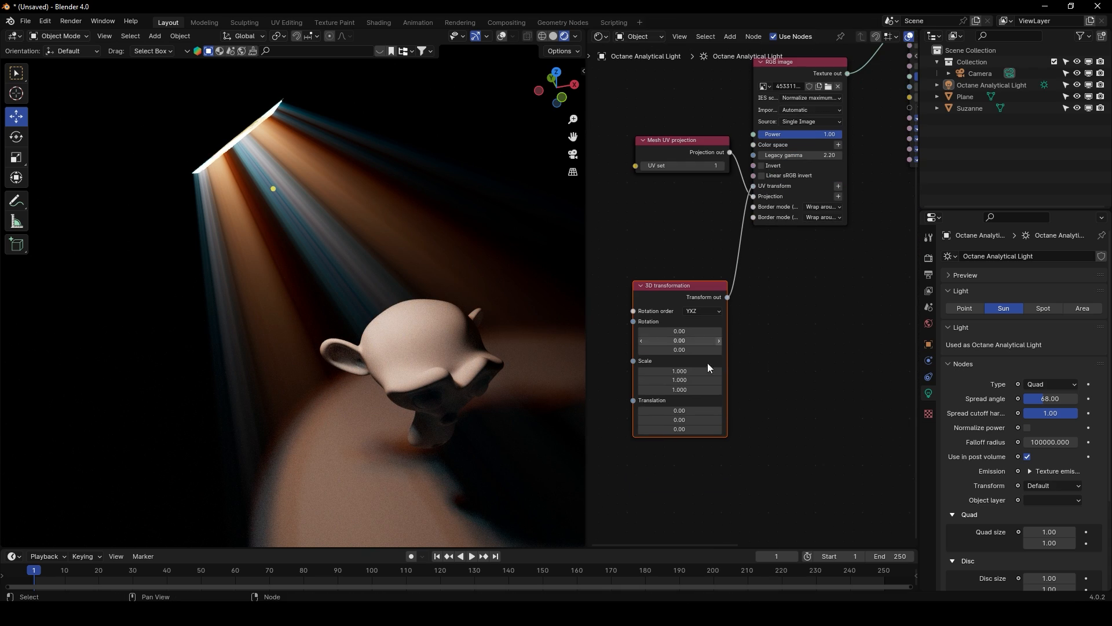
# Set the 3D transformation's Scale to 3.6 on all axes and its X Translation to 4.73
pyautogui.moveTo(679, 370)
pyautogui.mouseDown()
pyautogui.moveTo(621, 370)
pyautogui.moveTo(906, 371)
pyautogui.moveTo(693, 371)
pyautogui.mouseUp()
pyautogui.moveTo(475, 297); pyautogui.dragTo(443, 290, button='middle')
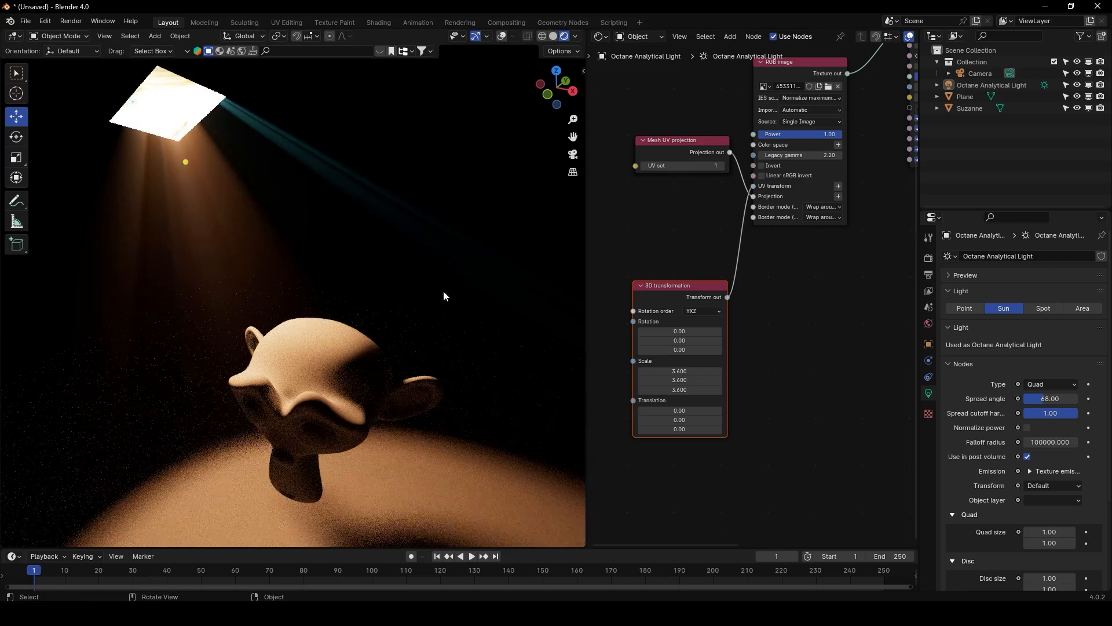
pyautogui.moveTo(675, 408); pyautogui.dragTo(880, 409)
pyautogui.scroll(-3, 347, 308)
pyautogui.moveTo(693, 413); pyautogui.dragTo(756, 412)
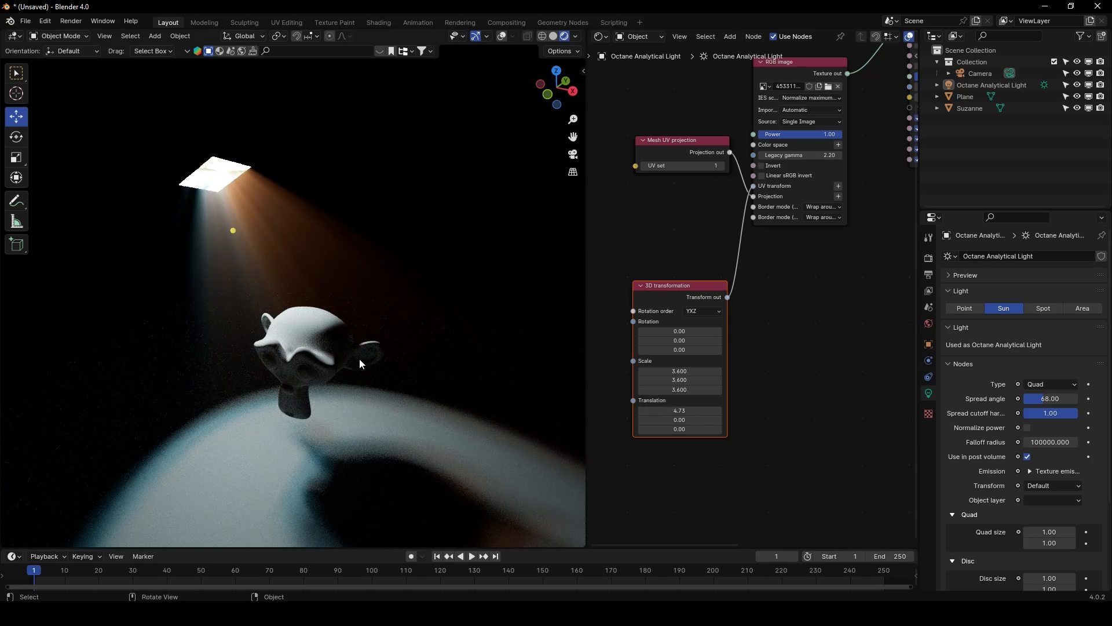
pyautogui.moveTo(325, 368); pyautogui.dragTo(417, 319, button='middle')
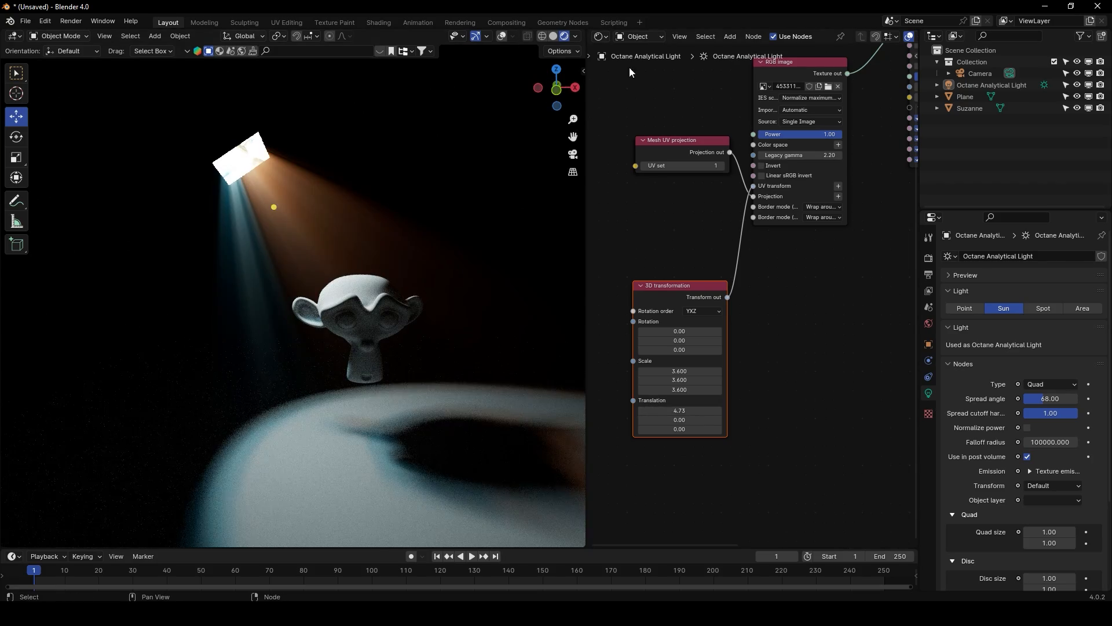
pyautogui.press('n')
pyautogui.scroll(-3, 470, 322)
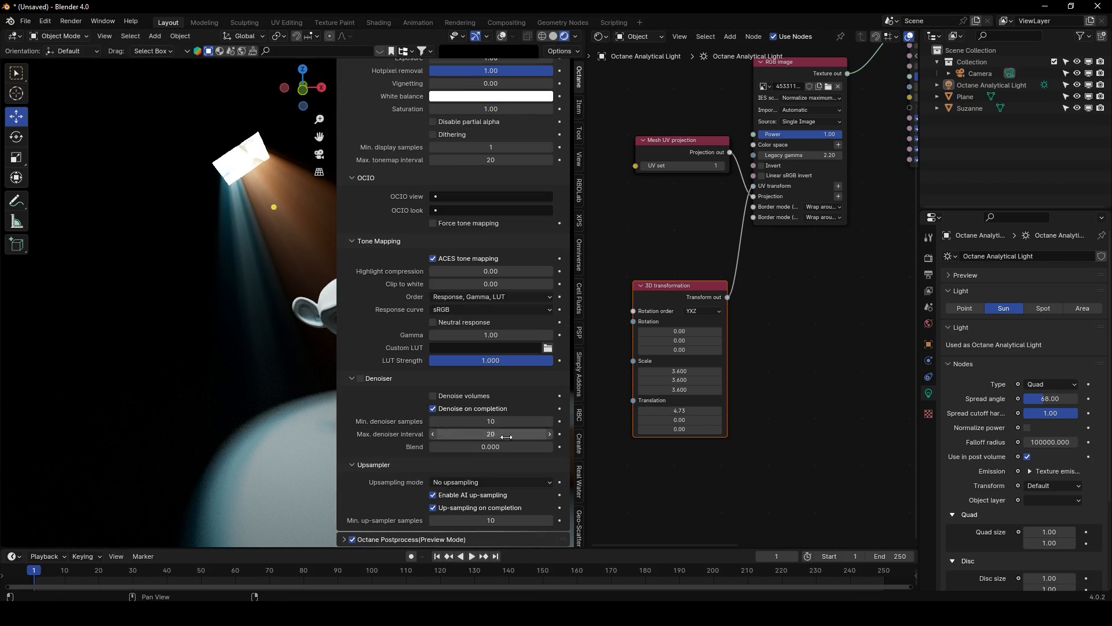
pyautogui.press('n')
# Show the viewport overlays and set the Move tool's orientation to Local
pyautogui.scroll(-5, 287, 335)
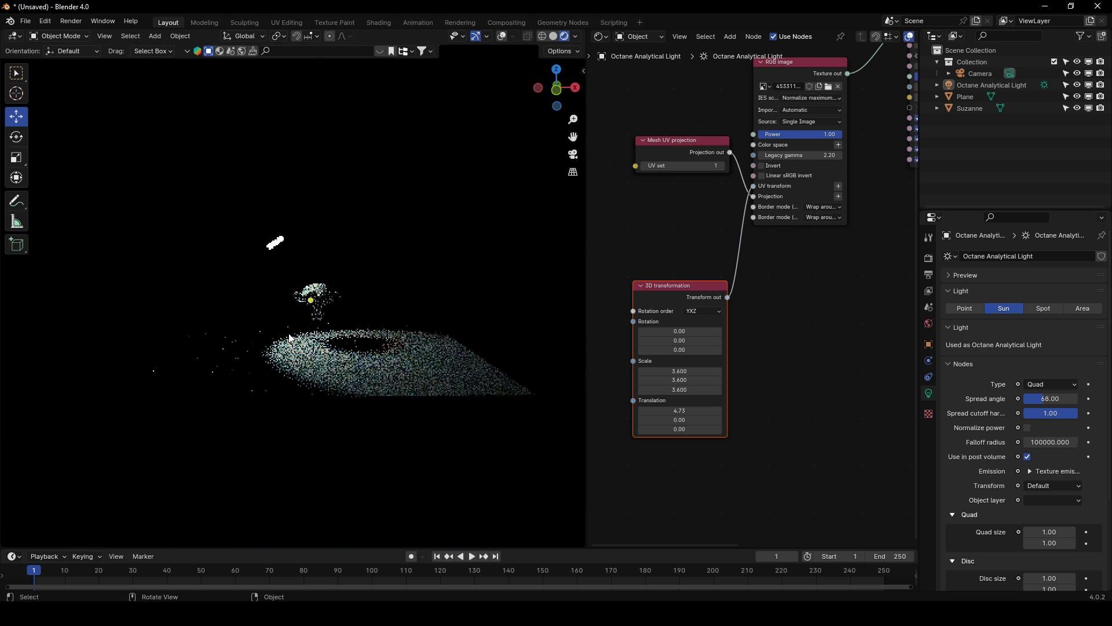
pyautogui.click(502, 36)
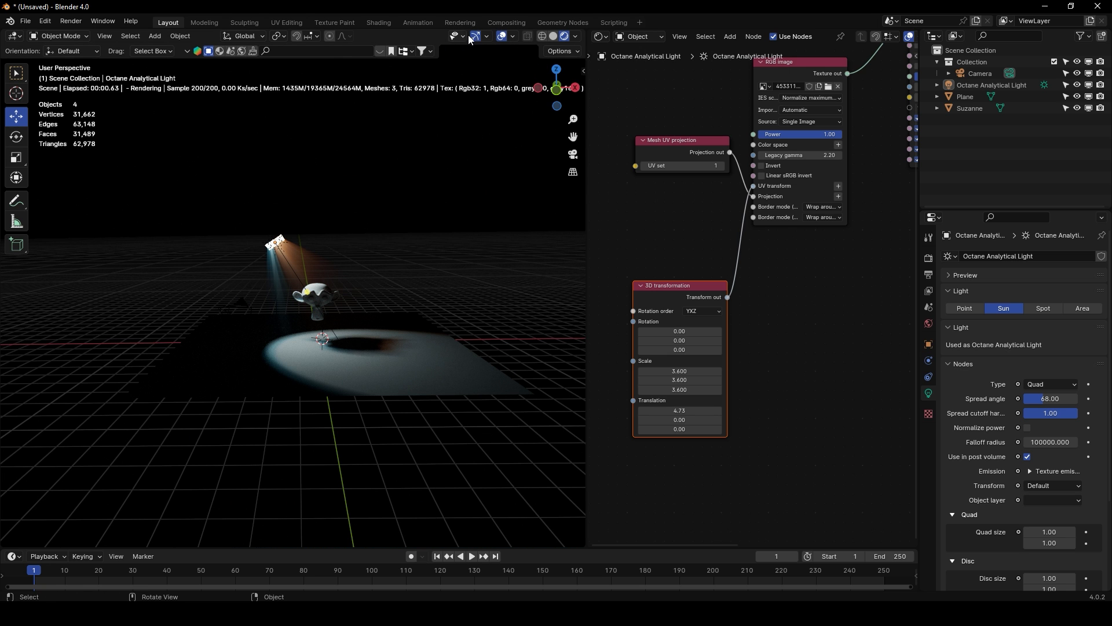
pyautogui.click(76, 51)
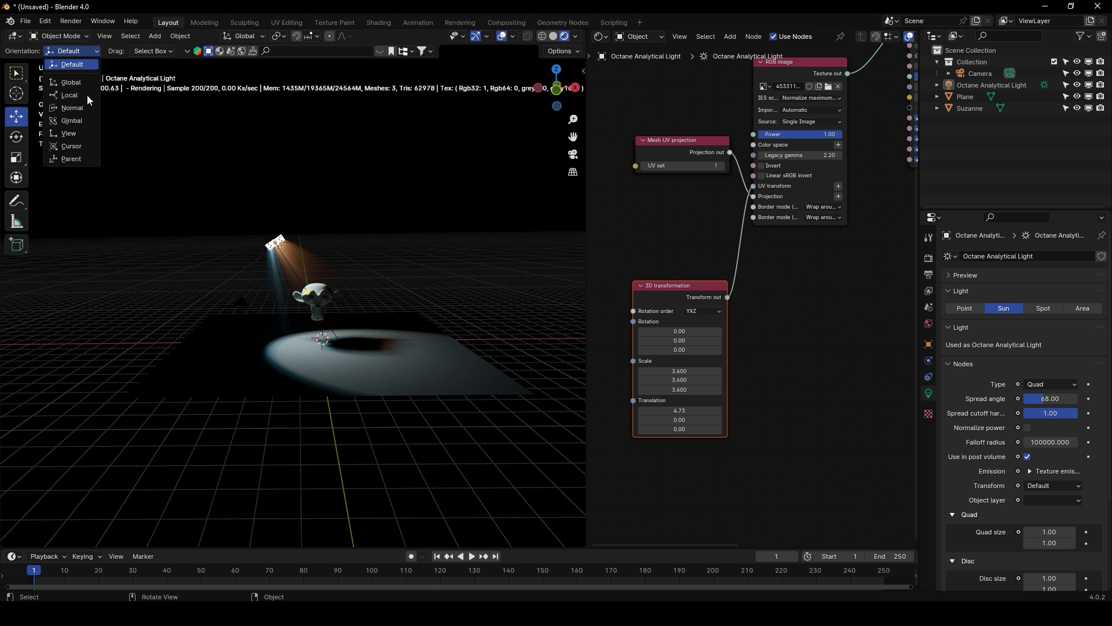
pyautogui.click(79, 95)
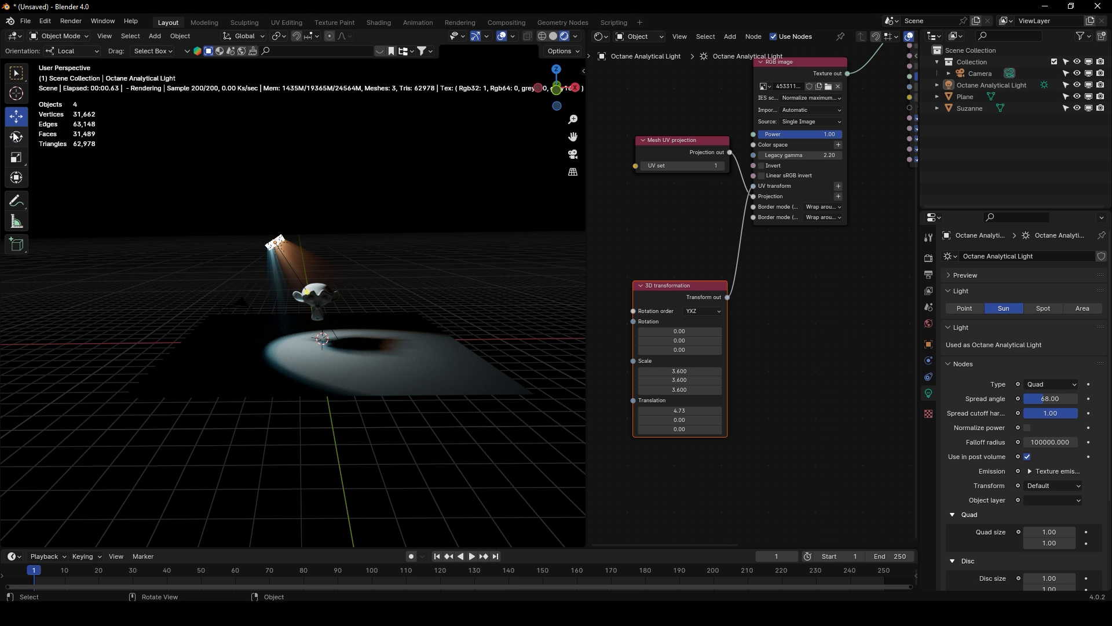
# Move the analytical light about 8.36 m along its local Z axis away from Suzanne, and hide the viewport overlays
pyautogui.click(276, 245)
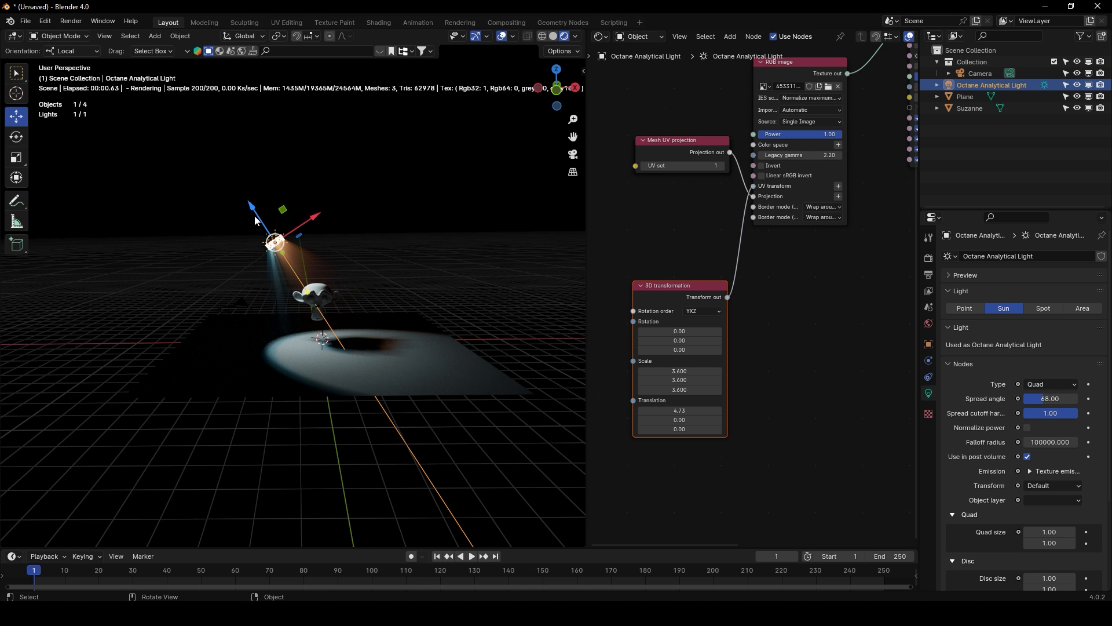
pyautogui.moveTo(255, 221); pyautogui.dragTo(163, 102)
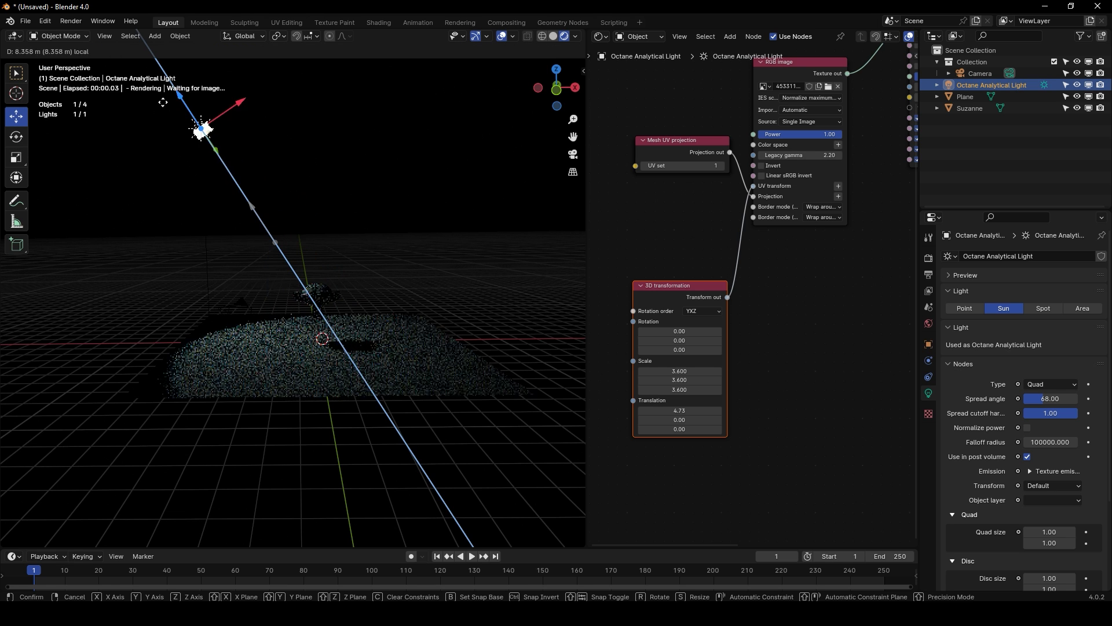
pyautogui.click(502, 36)
# Try lower Falloff radius values on the Analytic light node, including 10, and restore the radius to 100000
pyautogui.moveTo(713, 130); pyautogui.dragTo(693, 362, button='middle')
pyautogui.scroll(1, 690, 368)
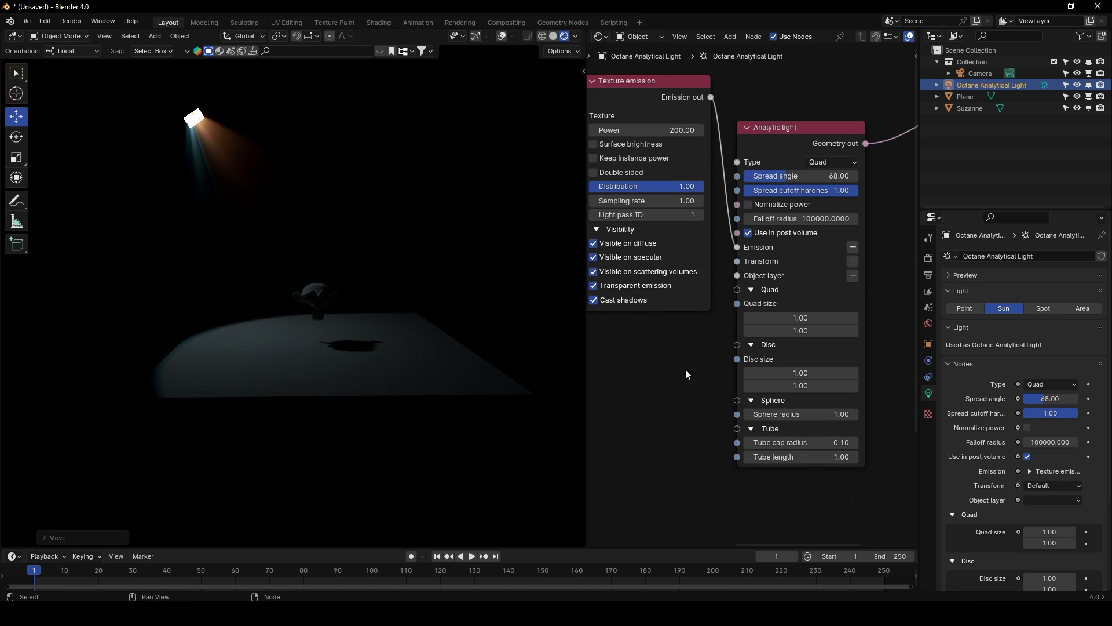
pyautogui.click(806, 219)
pyautogui.write('10')
pyautogui.press('Return')
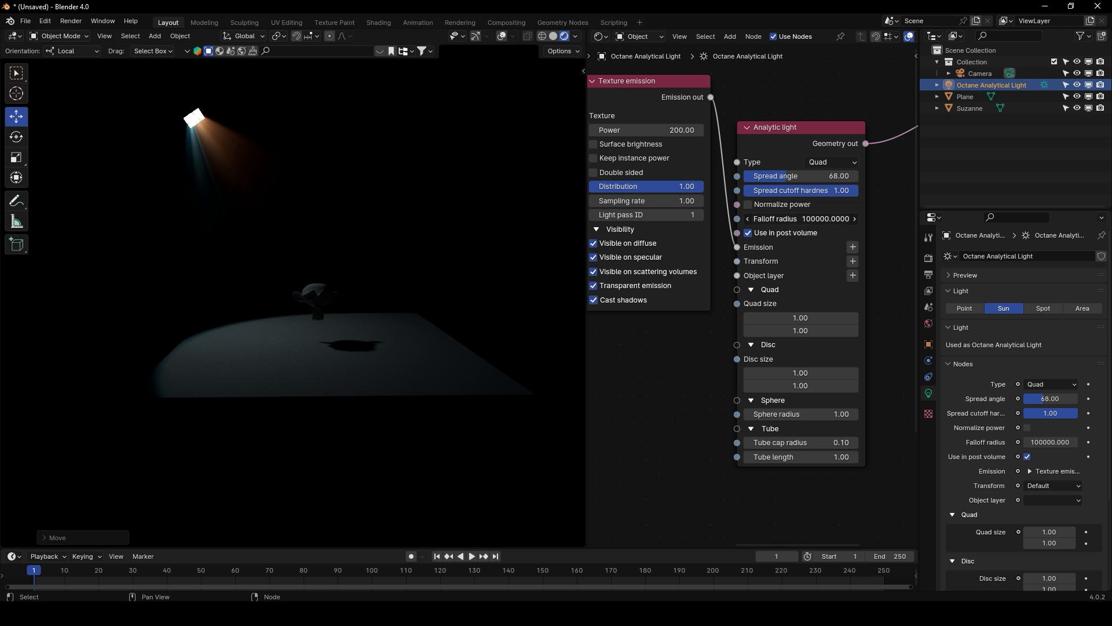
pyautogui.moveTo(805, 219); pyautogui.dragTo(840, 219)
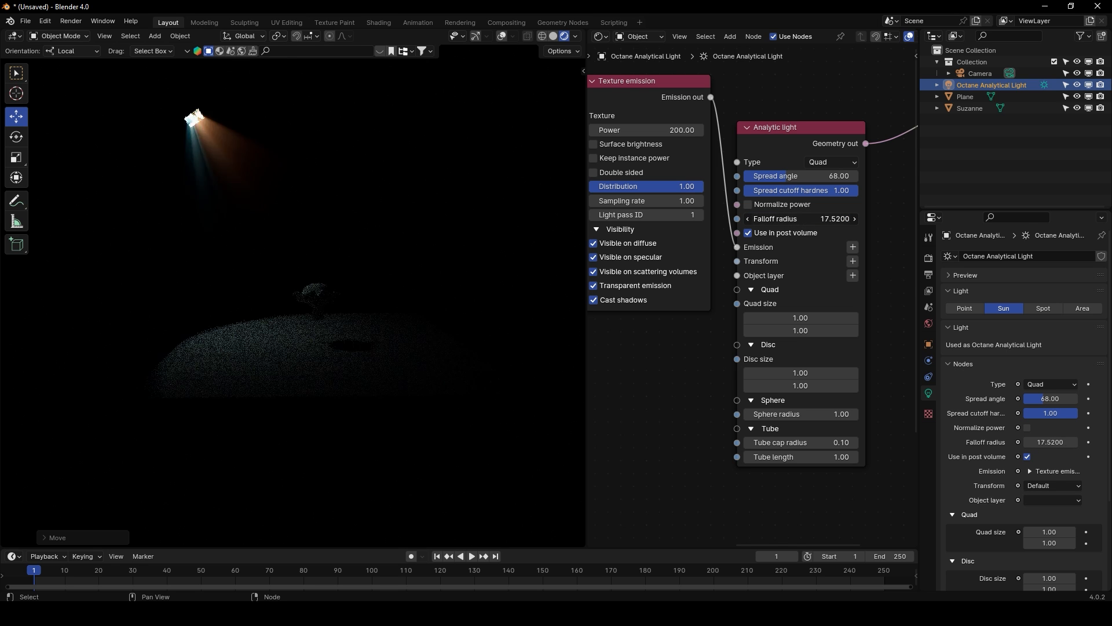
pyautogui.click(807, 219)
pyautogui.write('1000')
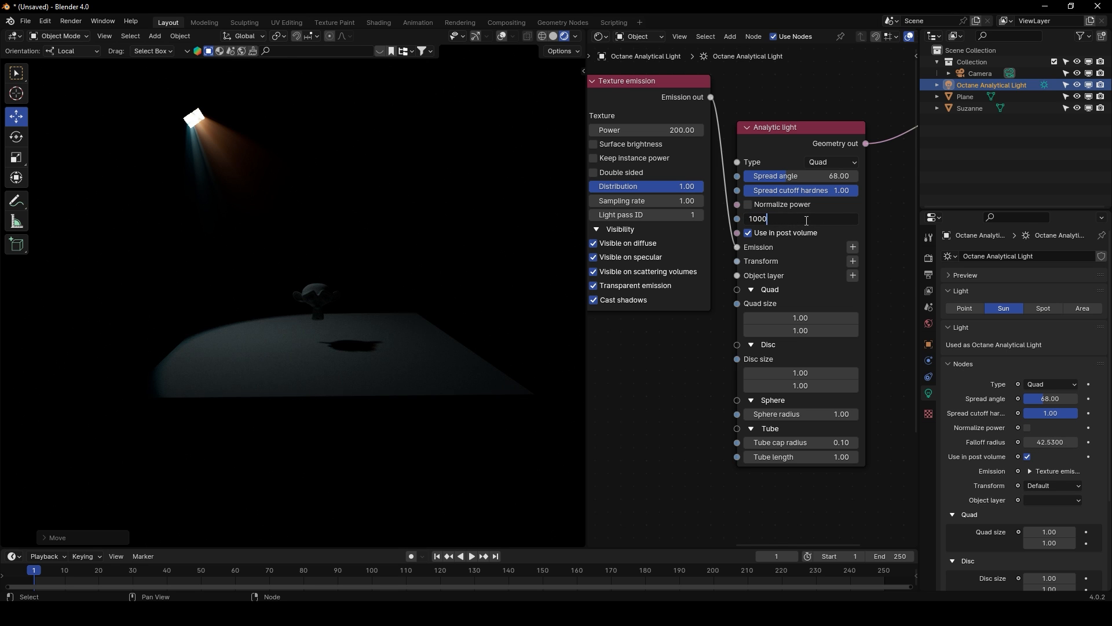
pyautogui.press('Return')
# In the Octane Postprocess settings, try a light beams medium density of 0.01, and set it to 0.1
pyautogui.press('n')
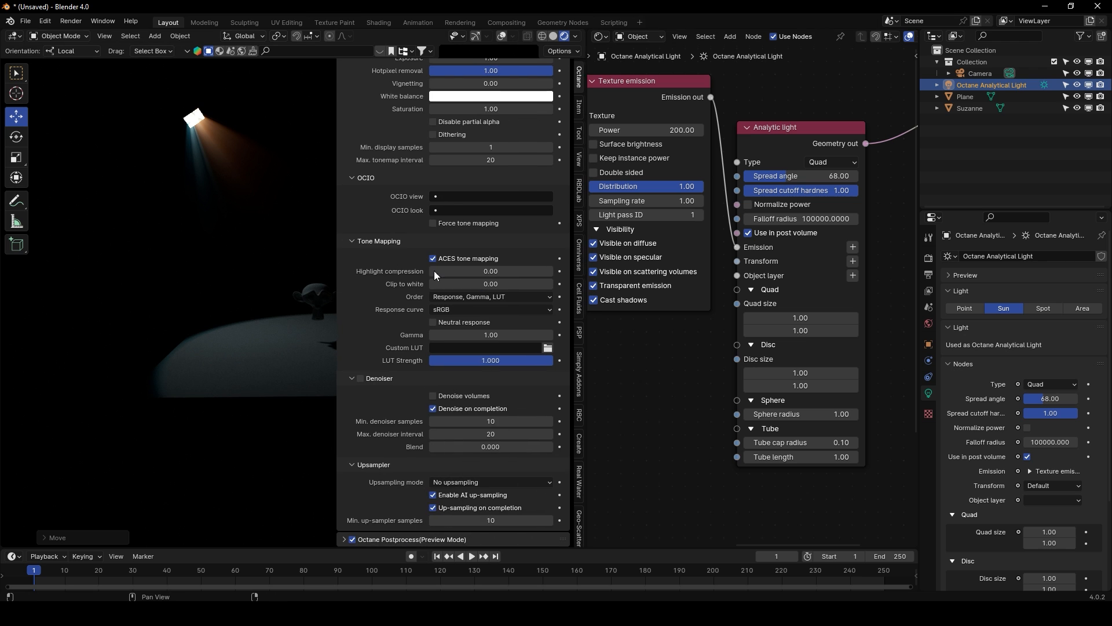
pyautogui.scroll(5, 374, 401)
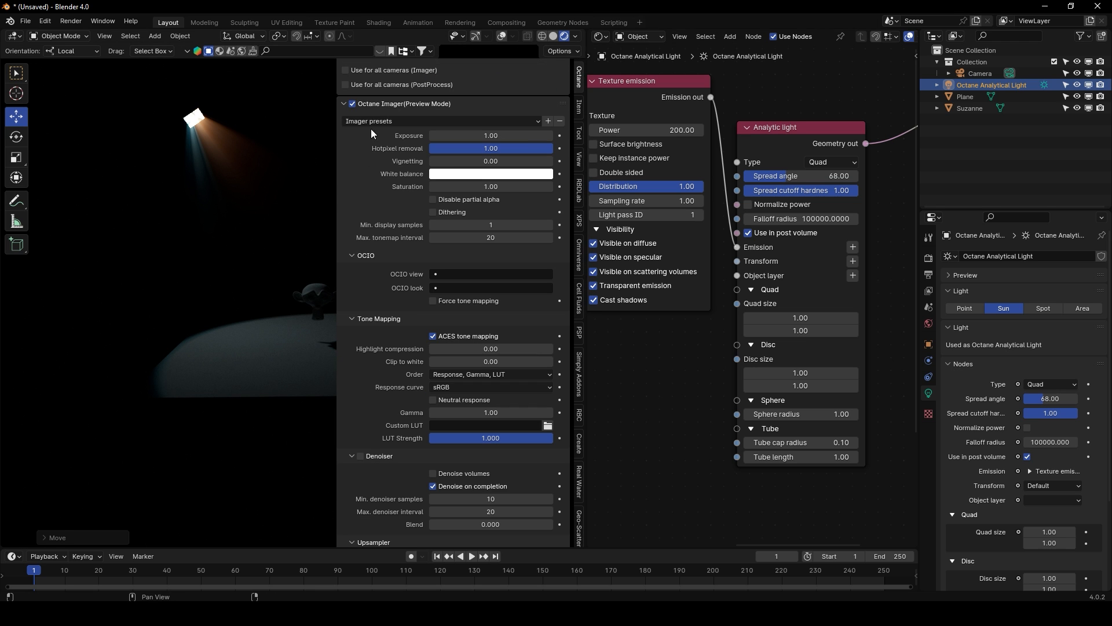
pyautogui.click(342, 108)
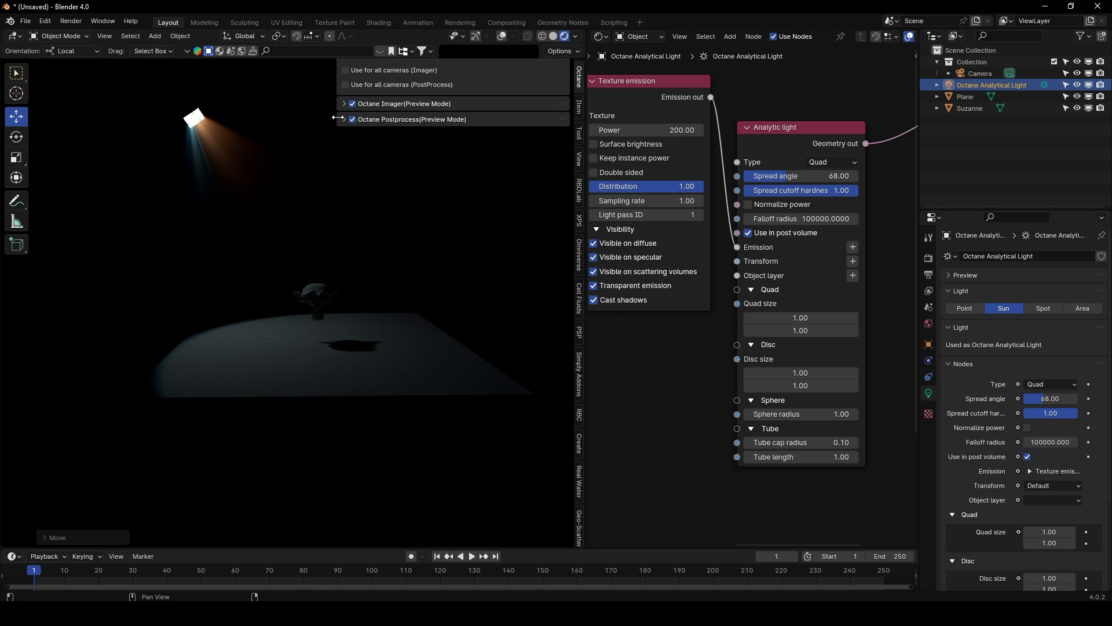
pyautogui.click(342, 119)
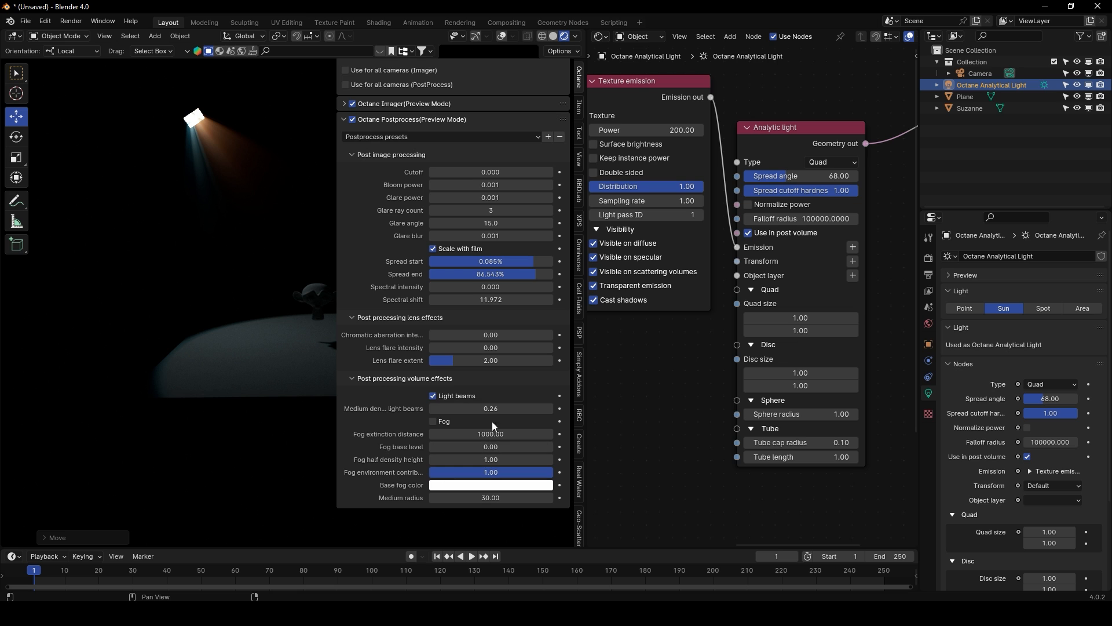
pyautogui.moveTo(497, 409)
pyautogui.mouseDown()
pyautogui.moveTo(481, 409)
pyautogui.moveTo(497, 409)
pyautogui.mouseUp()
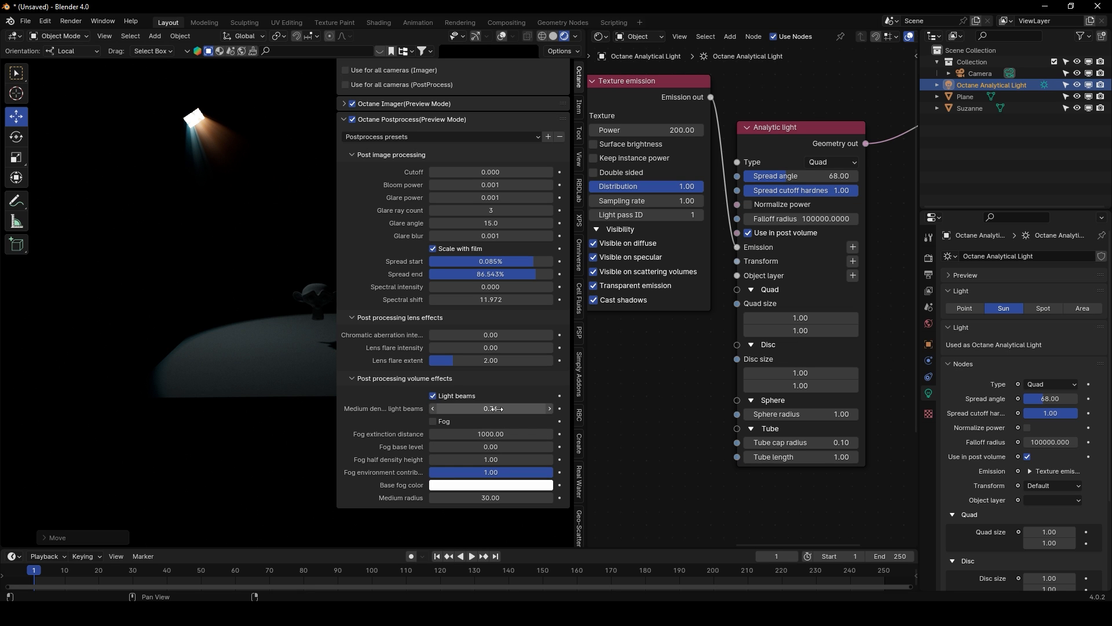
pyautogui.click(497, 409)
pyautogui.write('.01')
pyautogui.press('Return')
pyautogui.click(497, 408)
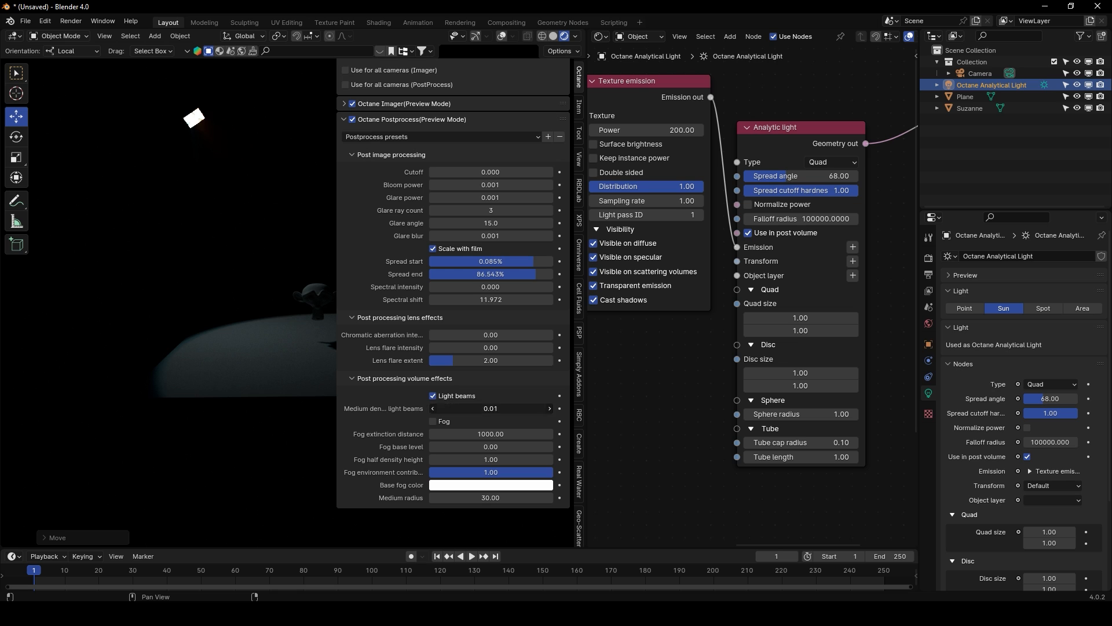
pyautogui.write('.1')
pyautogui.press('Return')
# Adjust the Medium radius of the post-processing volume effects and hide the settings sidebar
pyautogui.click(503, 498)
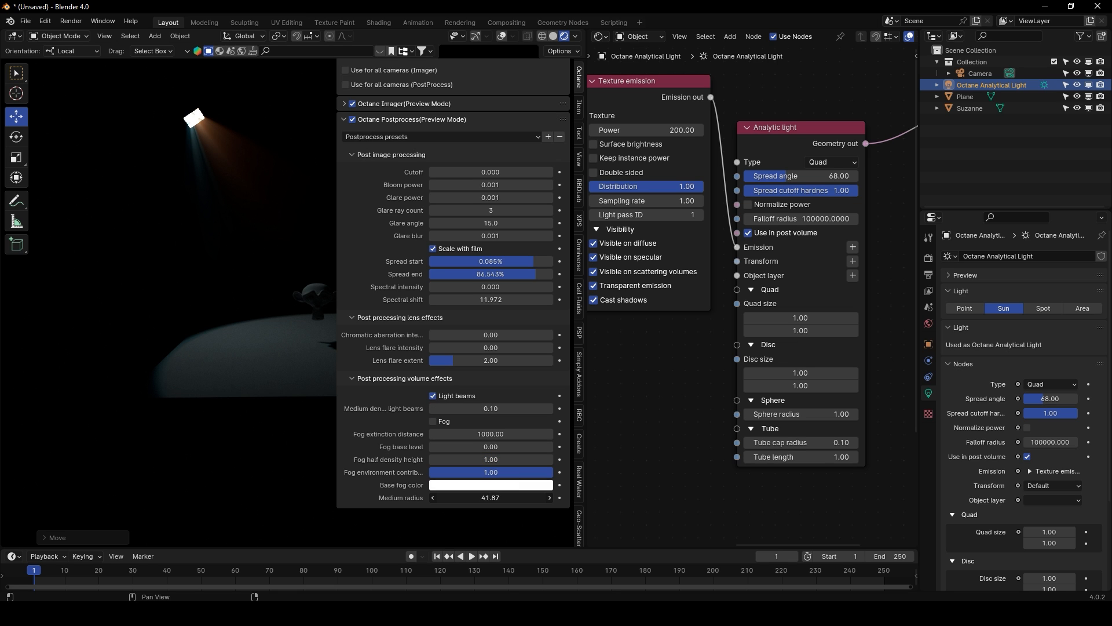
pyautogui.moveTo(497, 498); pyautogui.dragTo(498, 498)
pyautogui.press('n')
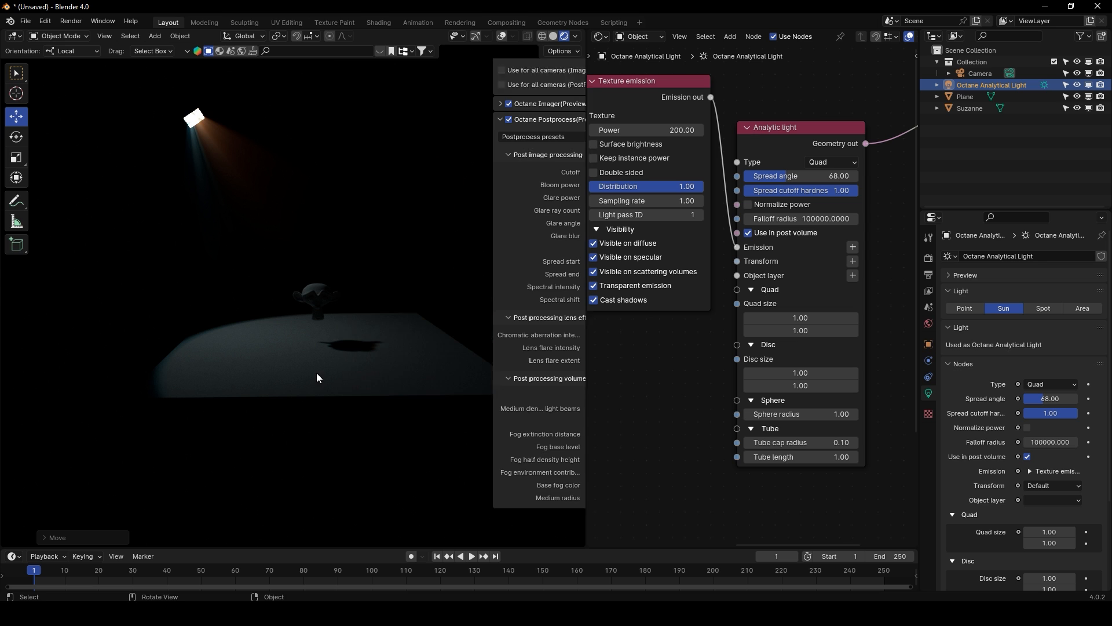
# Toggle Surface brightness on and back off in the Texture emission node, and set its Power to 2000
pyautogui.moveTo(675, 137); pyautogui.dragTo(746, 169, button='middle')
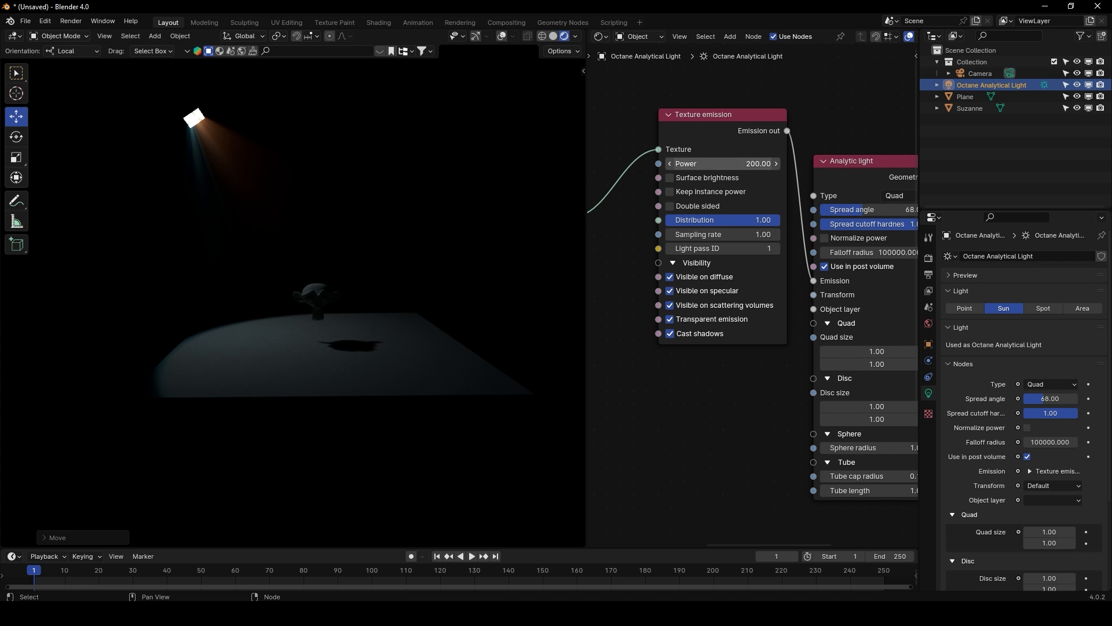
pyautogui.click(695, 179)
pyautogui.click(695, 179)
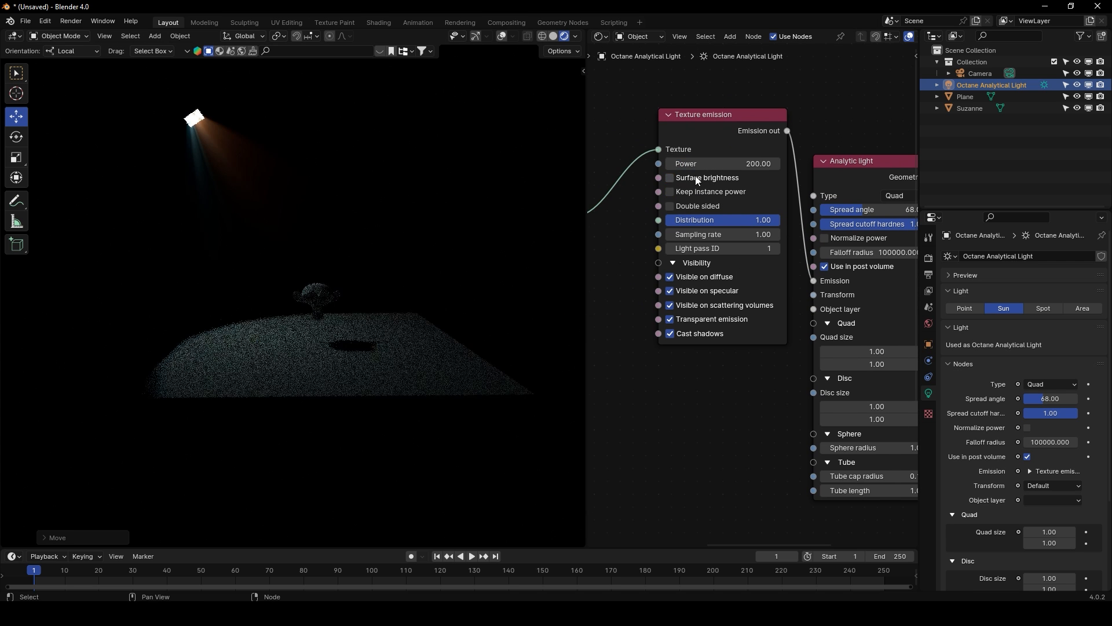
pyautogui.click(681, 164)
pyautogui.click(680, 164)
pyautogui.write('0')
pyautogui.press('Return')
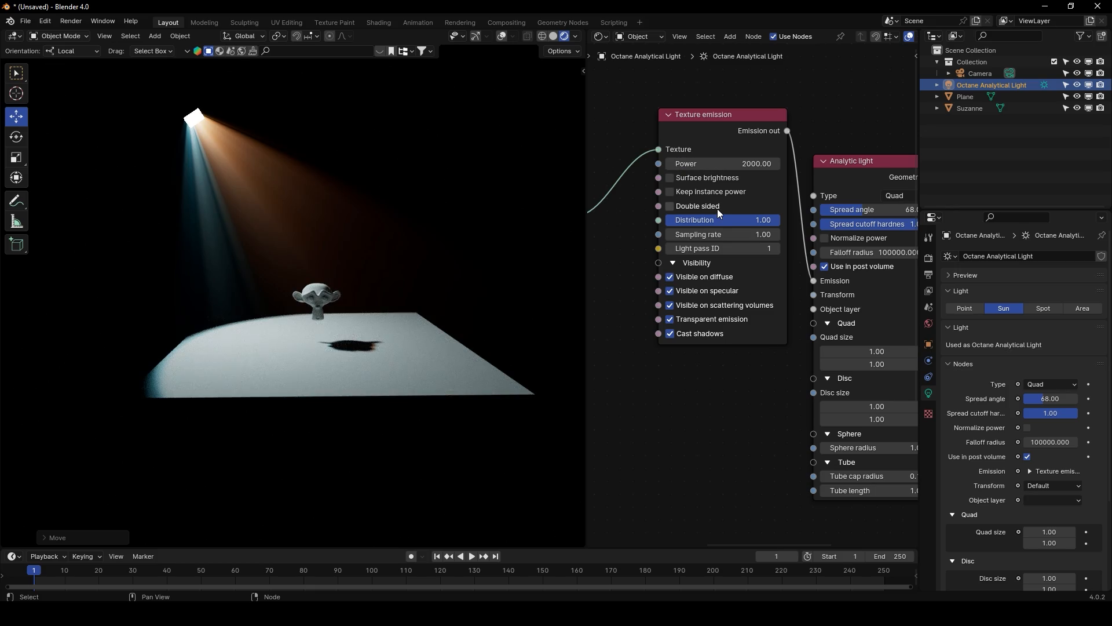
# Turn off Use in post volume on the Analytic light node, compare the scene without beams, and turn it back on
pyautogui.moveTo(457, 231); pyautogui.dragTo(444, 361, button='middle')
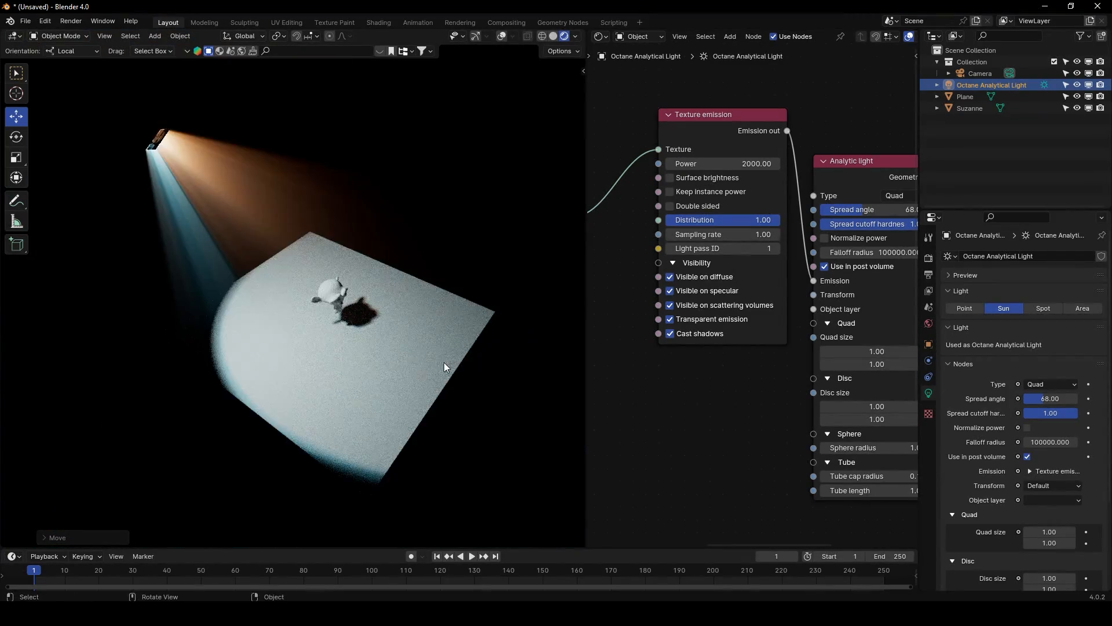
pyautogui.scroll(-2, 707, 415)
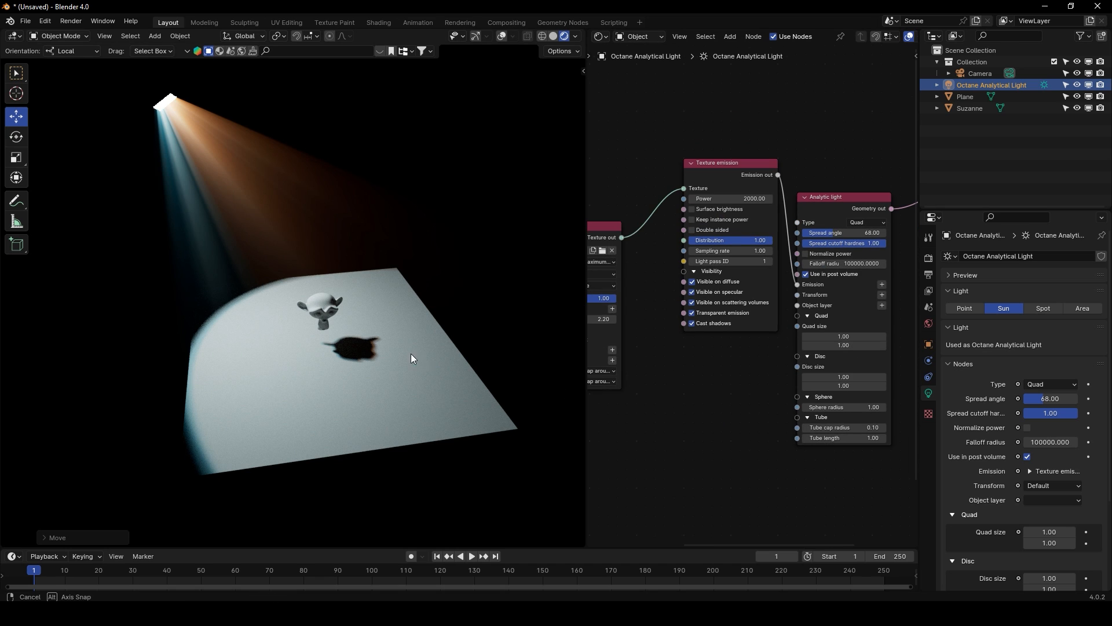
pyautogui.scroll(-1, 707, 408)
pyautogui.scroll(2, 686, 405)
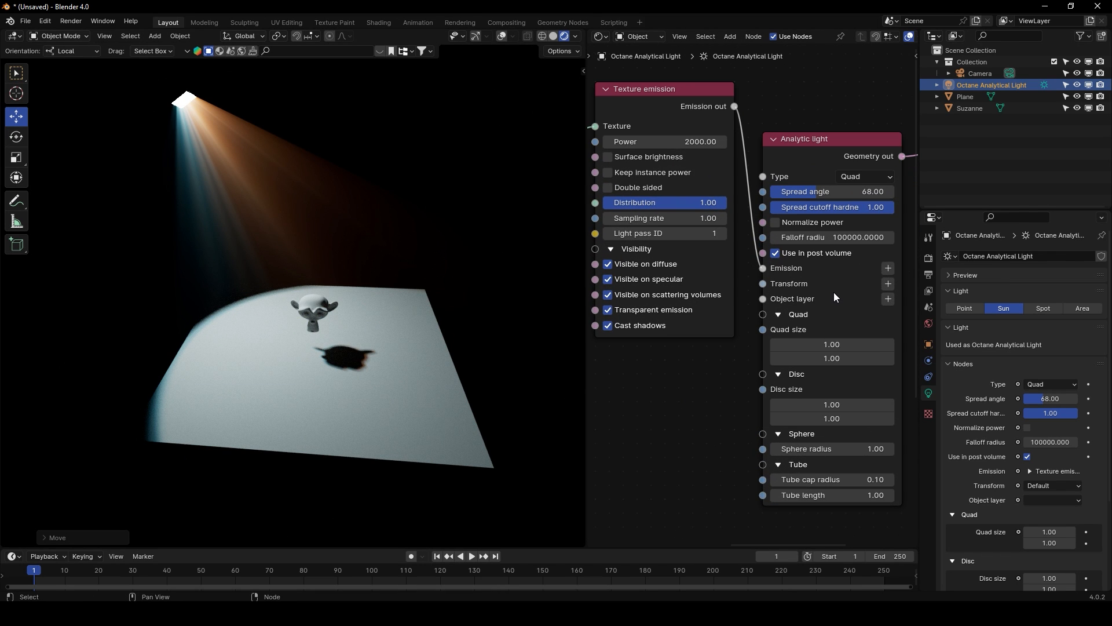
pyautogui.click(817, 254)
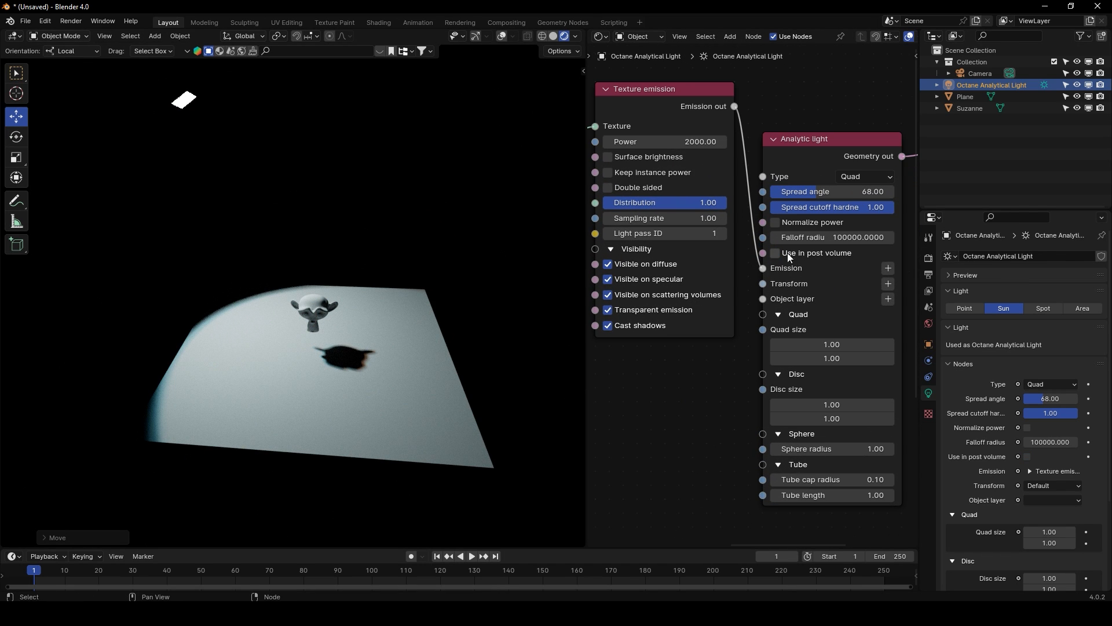
pyautogui.moveTo(336, 253); pyautogui.dragTo(343, 250, button='middle')
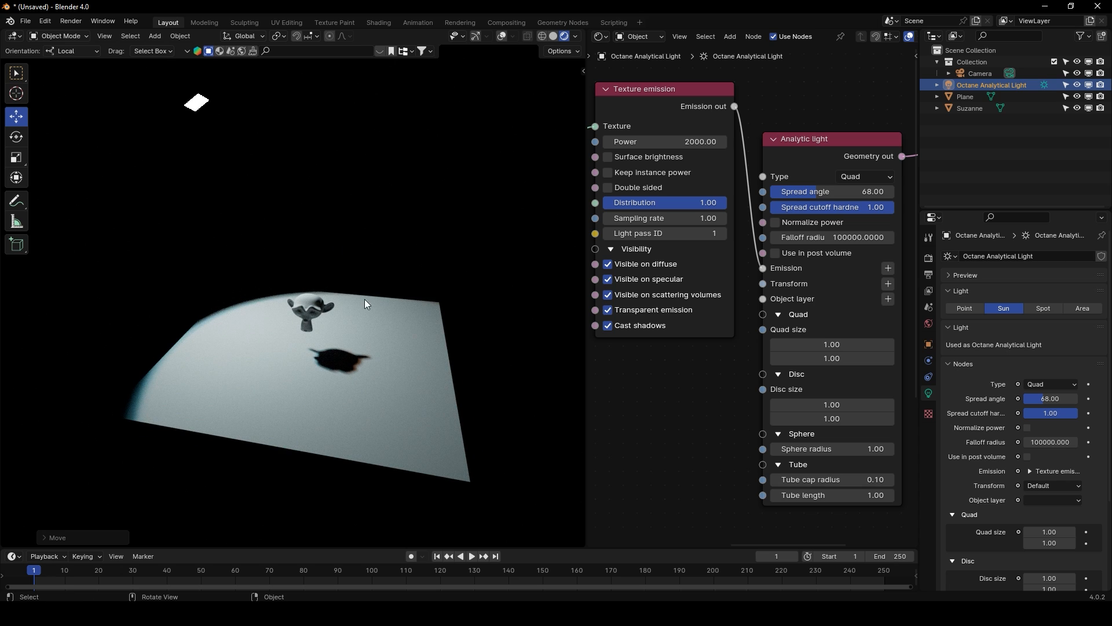
pyautogui.click(817, 245)
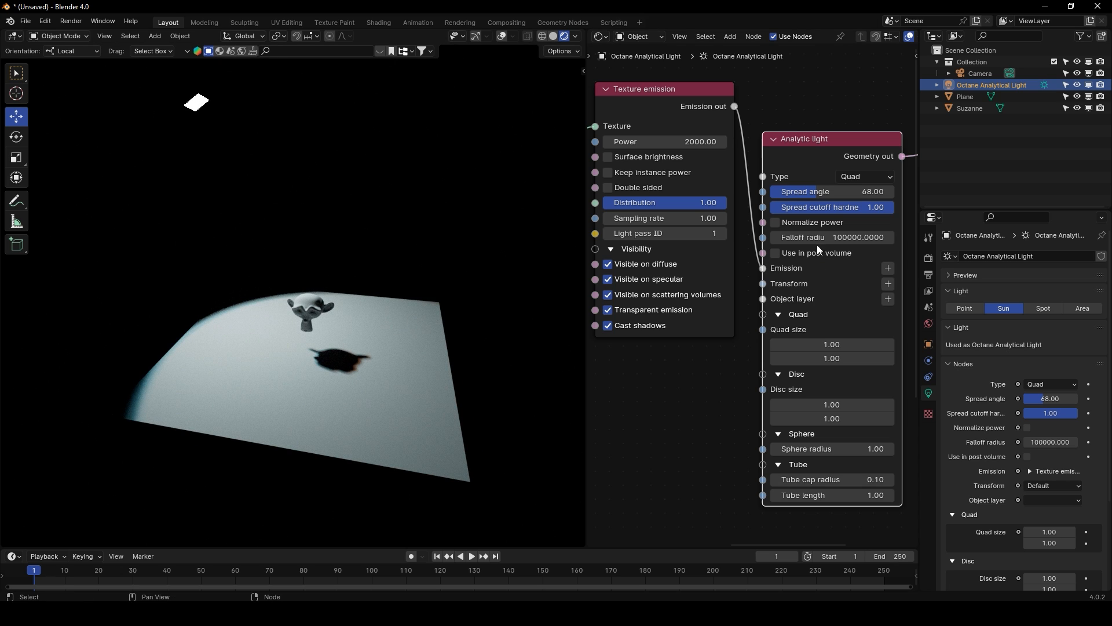
pyautogui.click(776, 253)
# Test Visible on scattering volumes in the Texture emission node, and turn off Visible on diffuse and Visible on specular
pyautogui.moveTo(666, 371); pyautogui.dragTo(735, 367, button='middle')
pyautogui.click(728, 293)
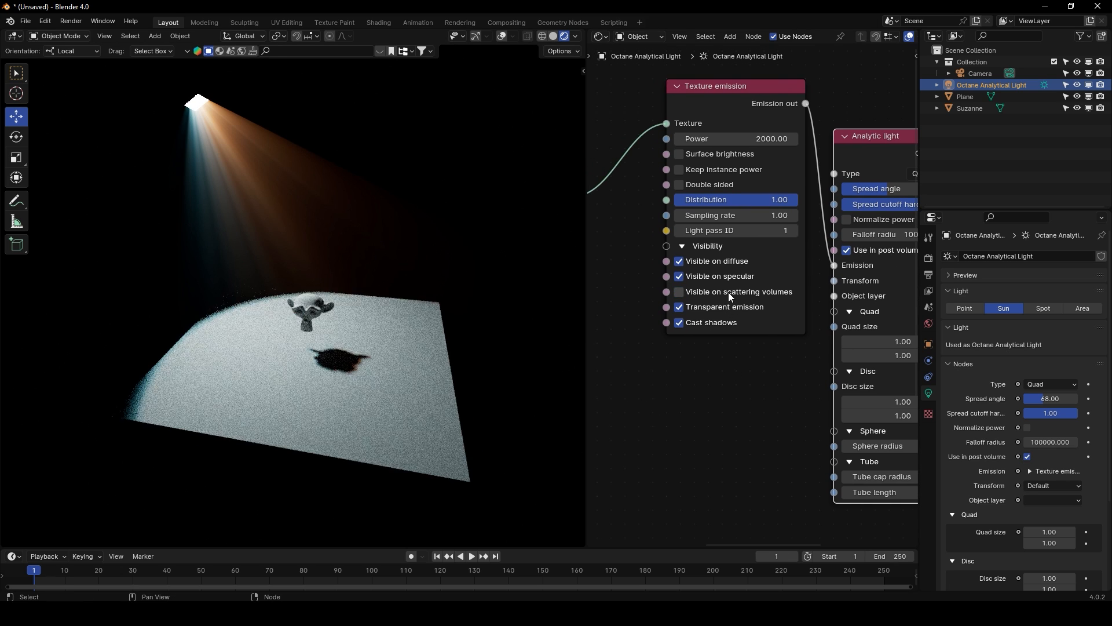
pyautogui.click(728, 292)
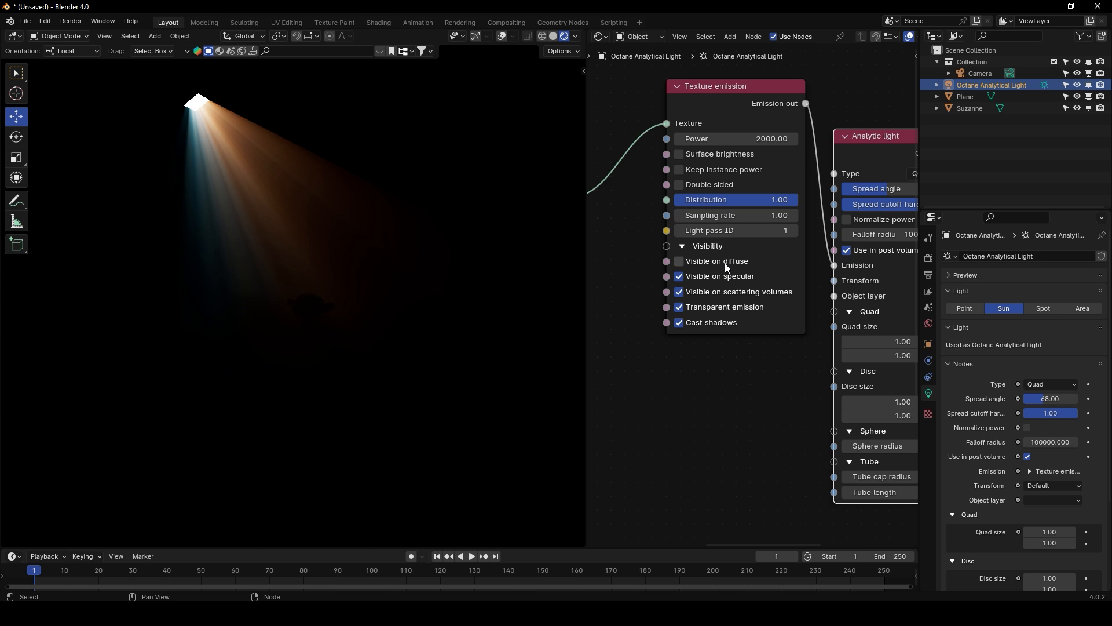
pyautogui.click(678, 261)
pyautogui.moveTo(397, 235); pyautogui.dragTo(426, 243, button='middle')
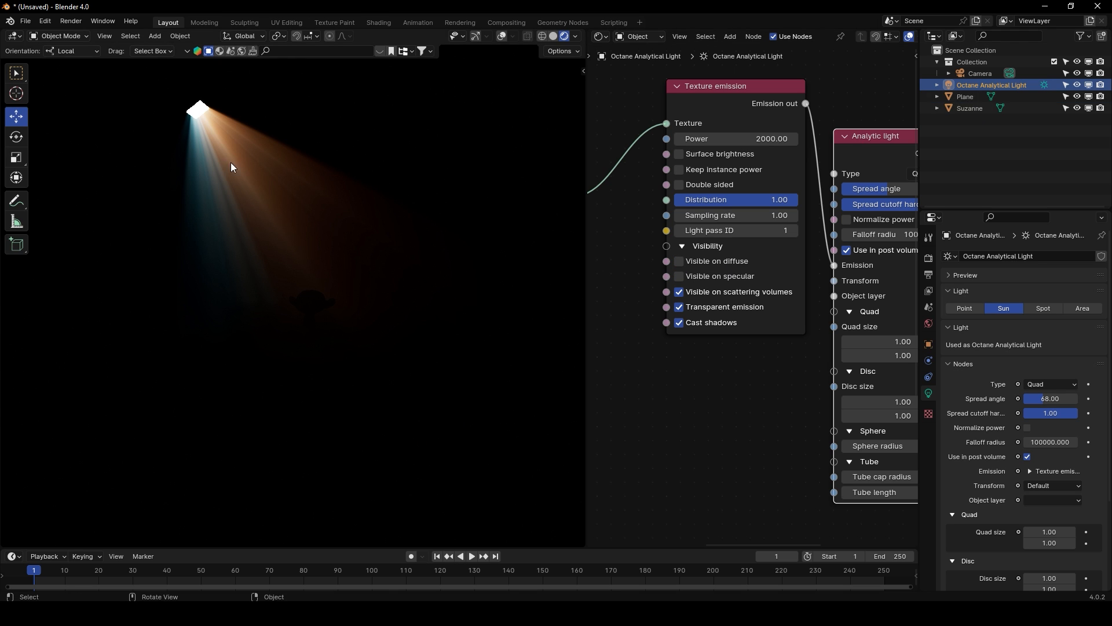
# Show the viewport overlays and gizmos, and move the analytical light along its local Z axis back toward Suzanne
pyautogui.click(502, 36)
pyautogui.click(476, 36)
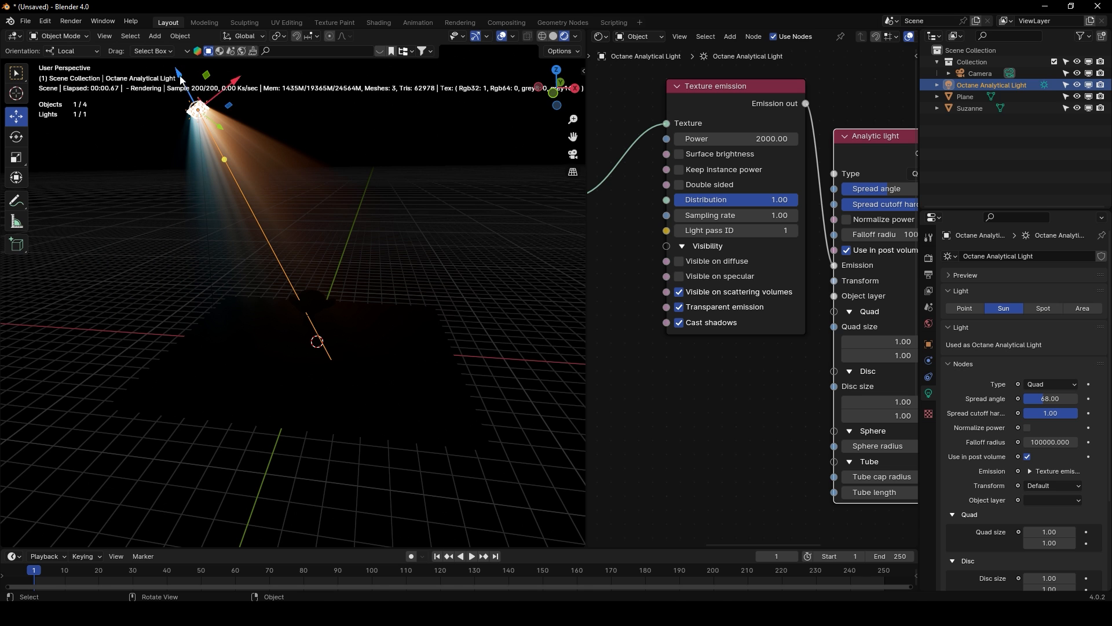
pyautogui.moveTo(179, 79); pyautogui.dragTo(253, 215)
pyautogui.moveTo(392, 298); pyautogui.dragTo(353, 279, button='middle')
pyautogui.scroll(5, 354, 279)
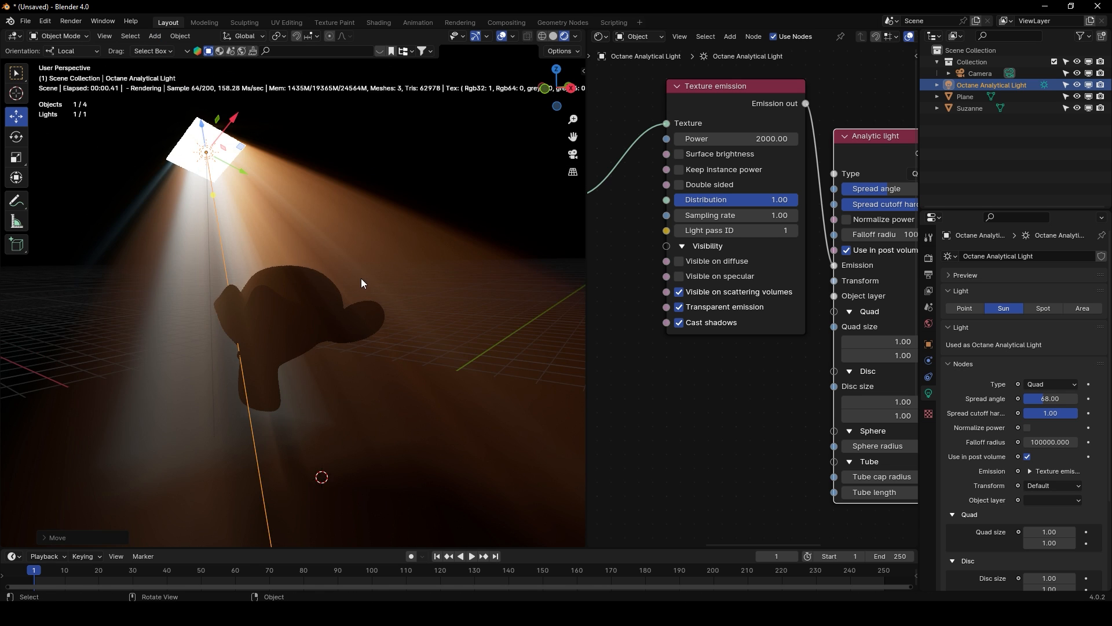
# Hide the viewport overlays and gizmos, and examine the coloured beams and shadow around Suzanne from several angles
pyautogui.click(501, 36)
pyautogui.click(476, 36)
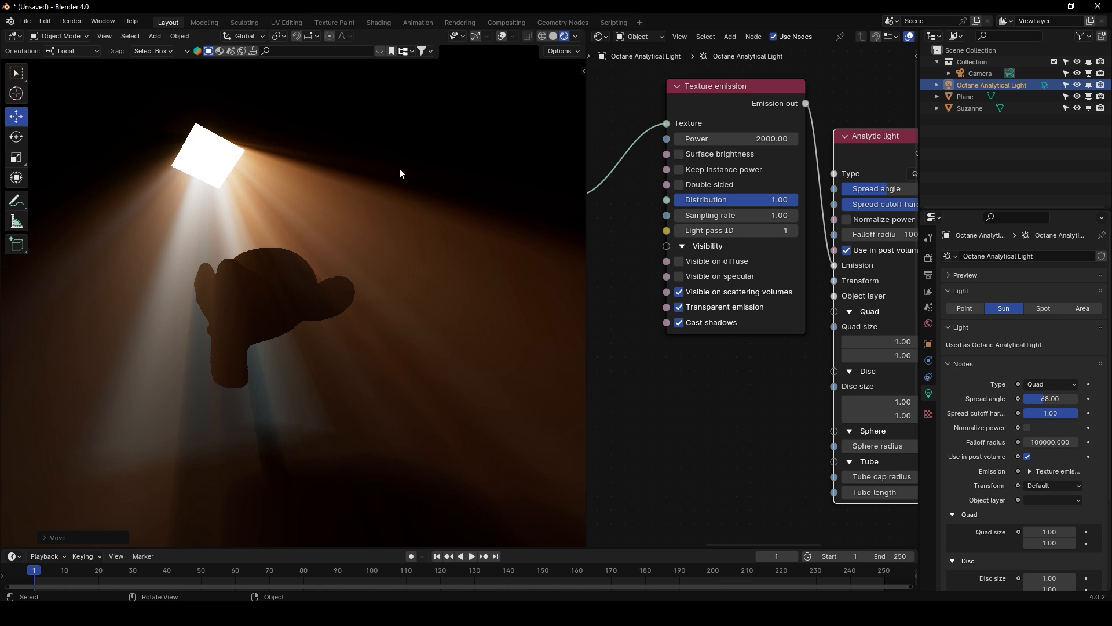
pyautogui.moveTo(399, 169); pyautogui.dragTo(459, 178, button='middle')
pyautogui.moveTo(512, 268); pyautogui.dragTo(505, 265, button='middle')
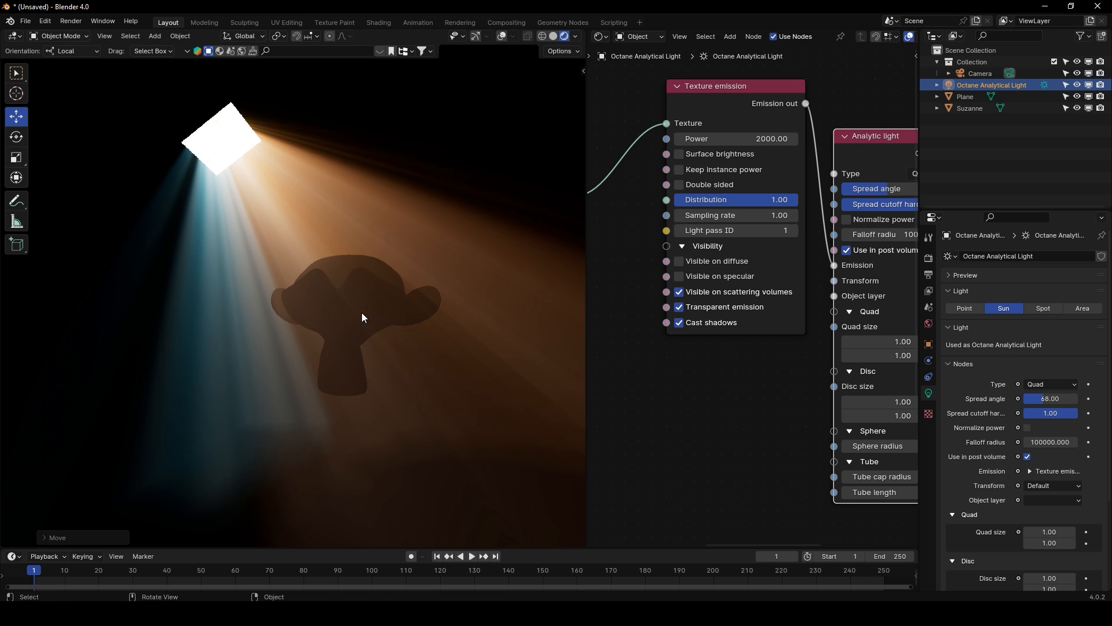
pyautogui.moveTo(373, 317); pyautogui.dragTo(356, 308, button='middle')
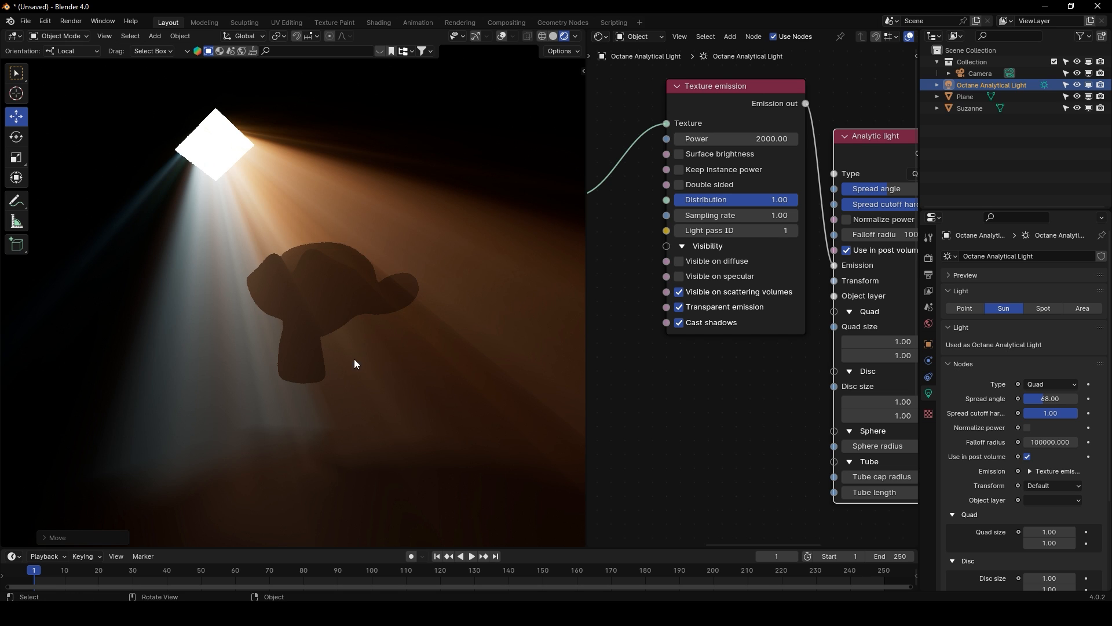
pyautogui.moveTo(384, 408); pyautogui.dragTo(315, 369, button='middle')
# Duplicate Suzanne in place, show the overlays and gizmos, and move the original along its local Y axis away from the copy
pyautogui.click(266, 338)
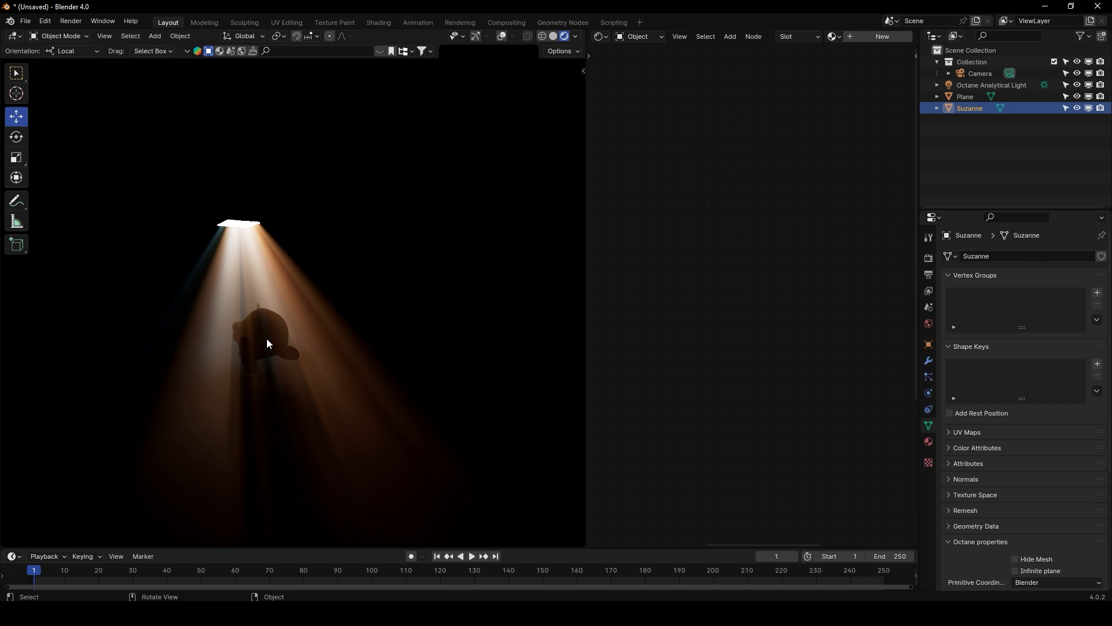
pyautogui.click(501, 36)
pyautogui.hotkey('shift', 'd')
pyautogui.rightClick(383, 269)
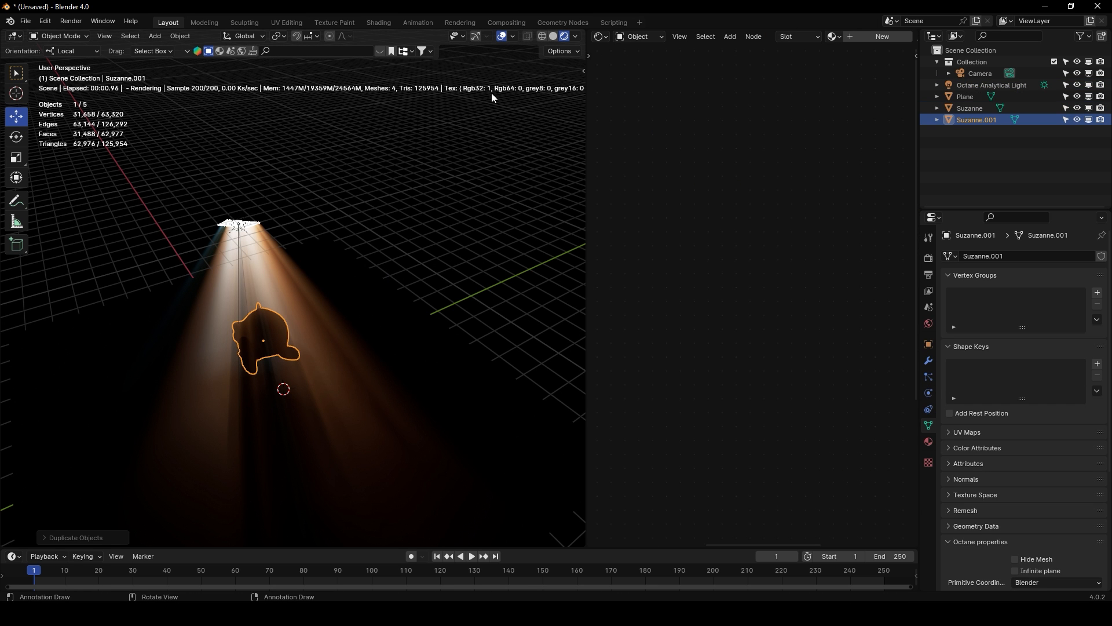
pyautogui.click(474, 36)
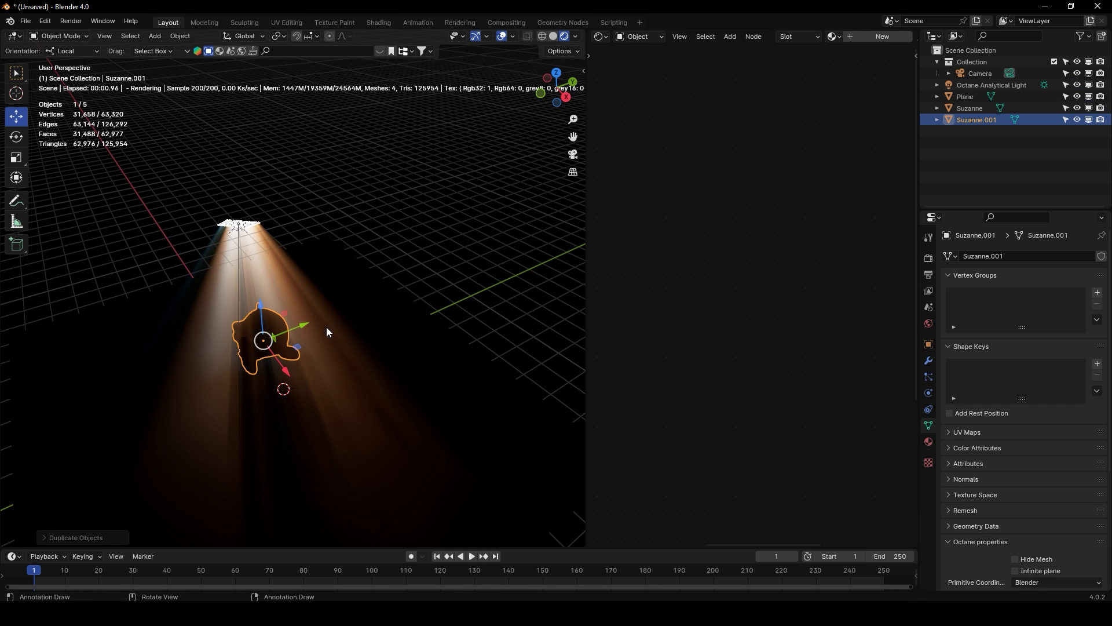
pyautogui.click(272, 342)
pyautogui.moveTo(305, 326); pyautogui.dragTo(274, 338)
pyautogui.moveTo(307, 315); pyautogui.dragTo(301, 273, button='middle')
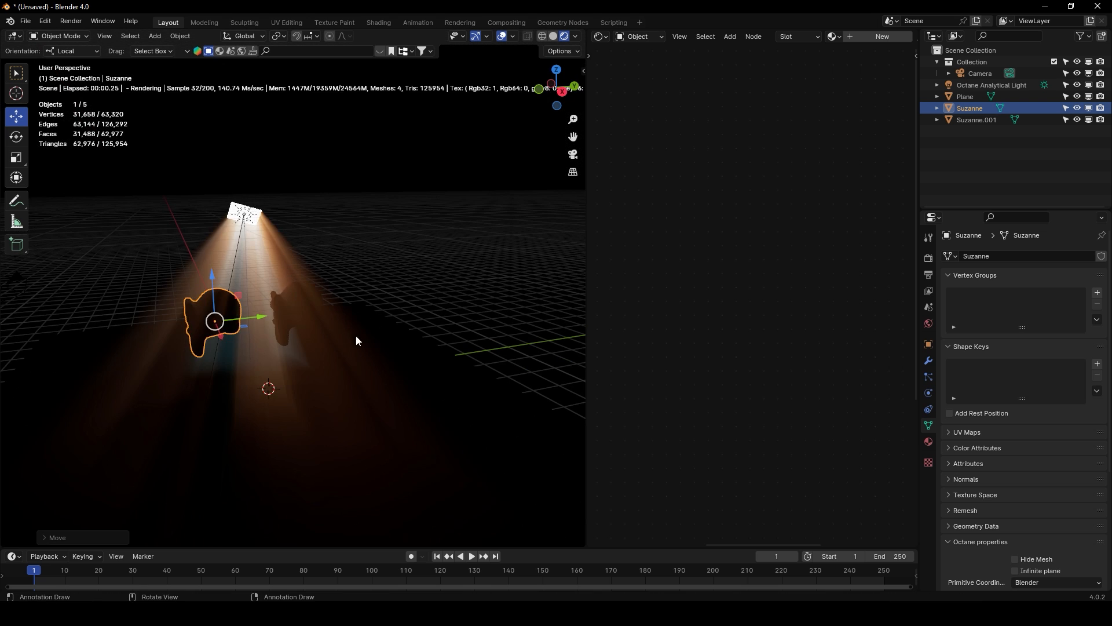
# Select the duplicated Suzanne, display the World node tree, and reposition the disconnected Volume medium node
pyautogui.moveTo(434, 251); pyautogui.dragTo(422, 227, button='middle')
pyautogui.click(303, 302)
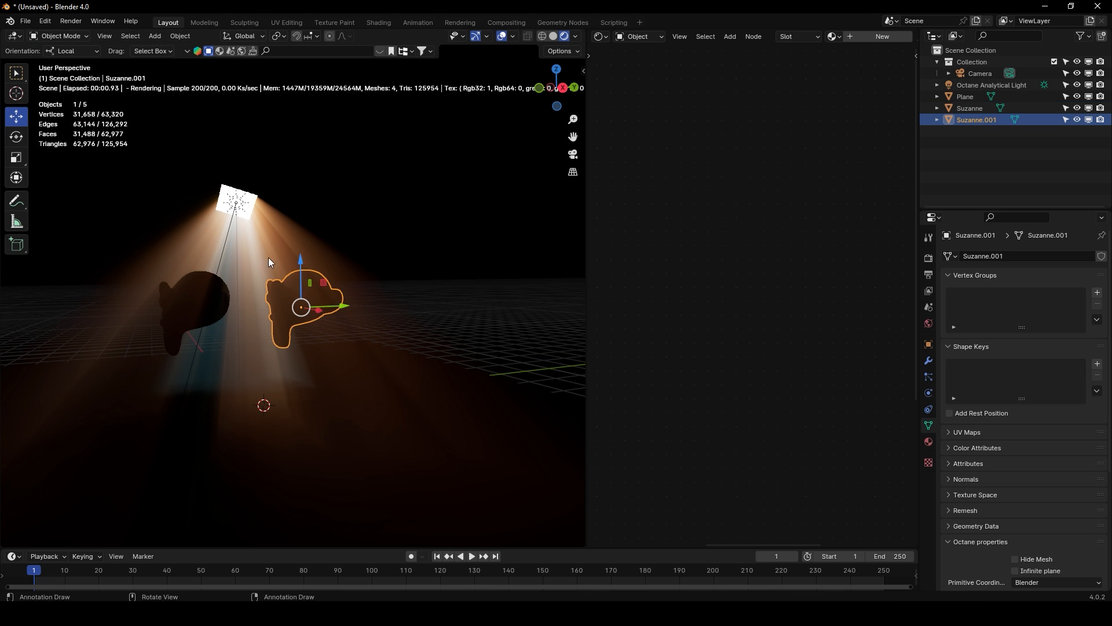
pyautogui.click(603, 37)
pyautogui.click(637, 49)
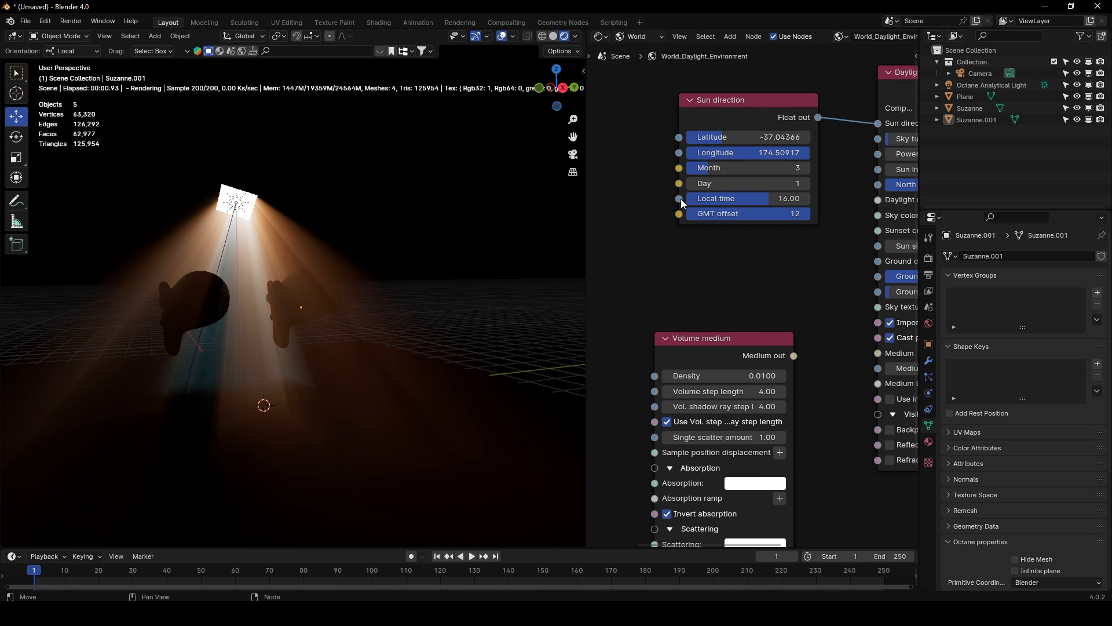
pyautogui.moveTo(742, 282); pyautogui.dragTo(743, 279)
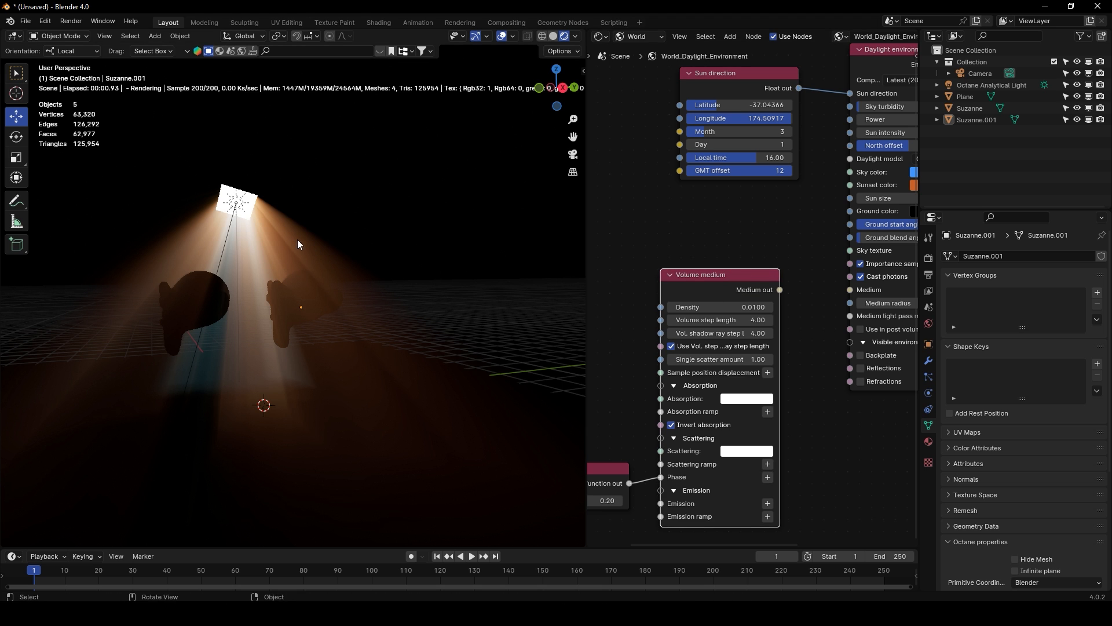
pyautogui.moveTo(644, 310); pyautogui.dragTo(673, 241, button='middle')
pyautogui.moveTo(733, 210); pyautogui.dragTo(754, 214)
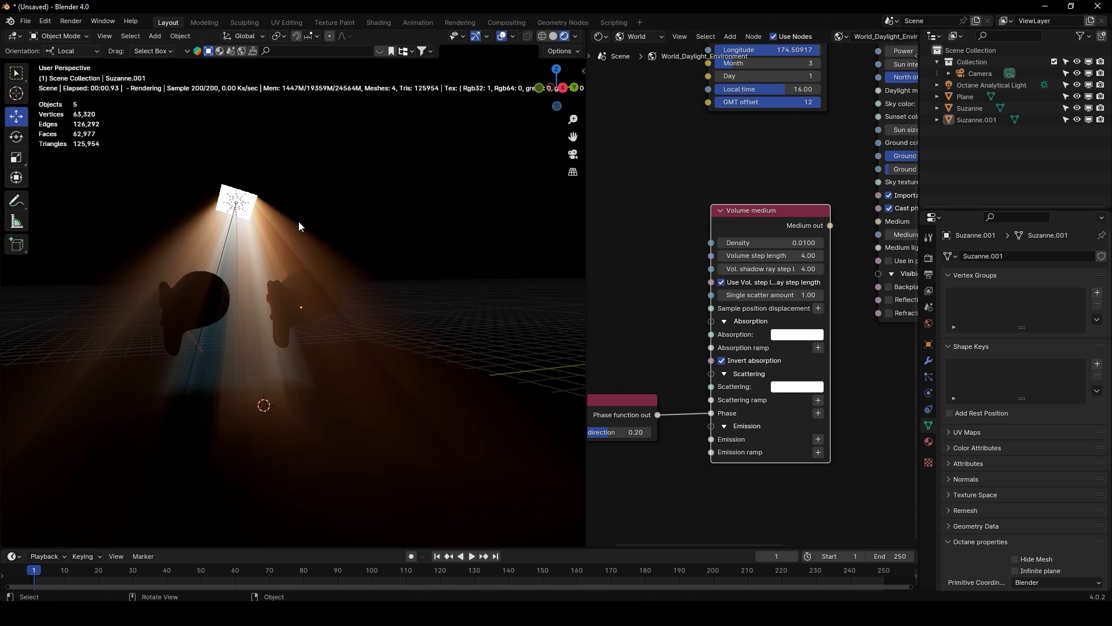
# Select the analytical light, check the Octane post-process light beam settings, and examine the shadowed beams from higher angles
pyautogui.moveTo(298, 224); pyautogui.dragTo(325, 231, button='middle')
pyautogui.click(240, 203)
pyautogui.click(425, 170)
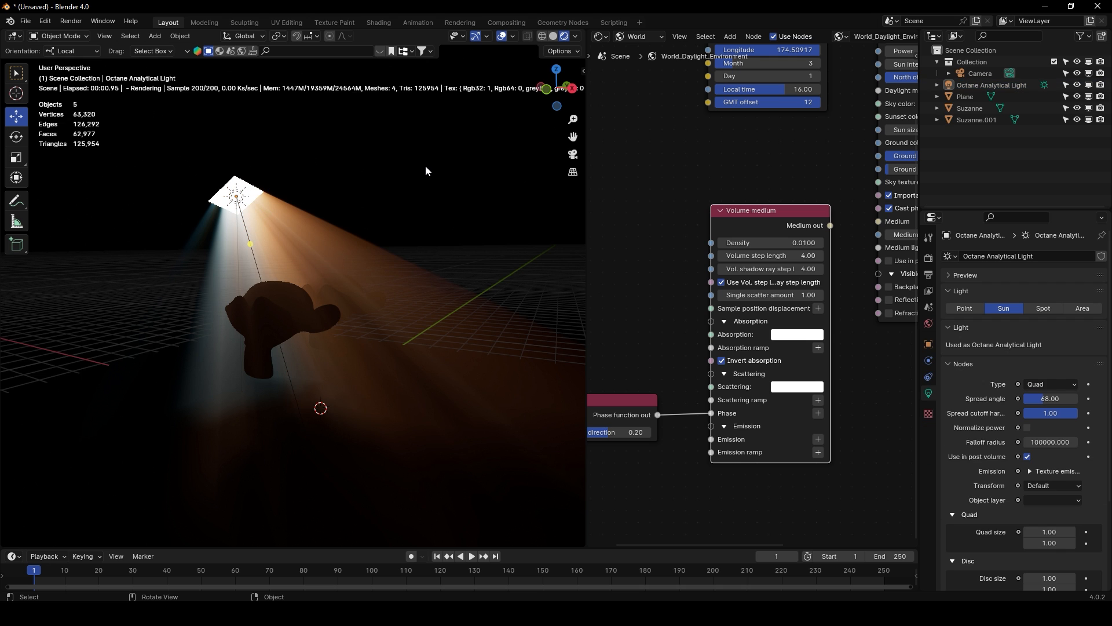
pyautogui.press('n')
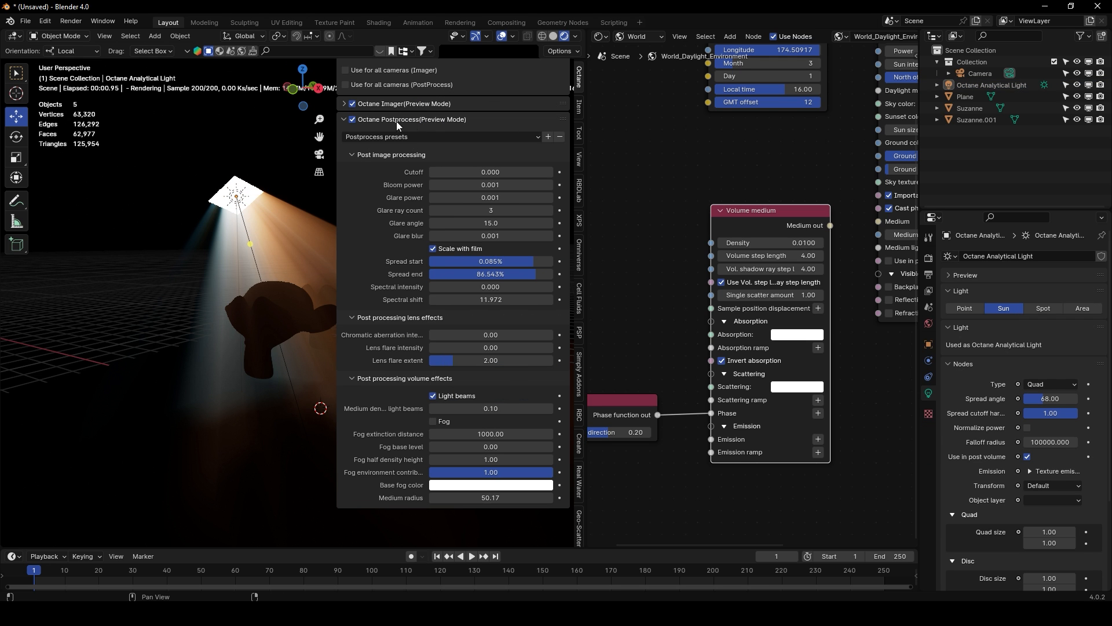
pyautogui.press('n')
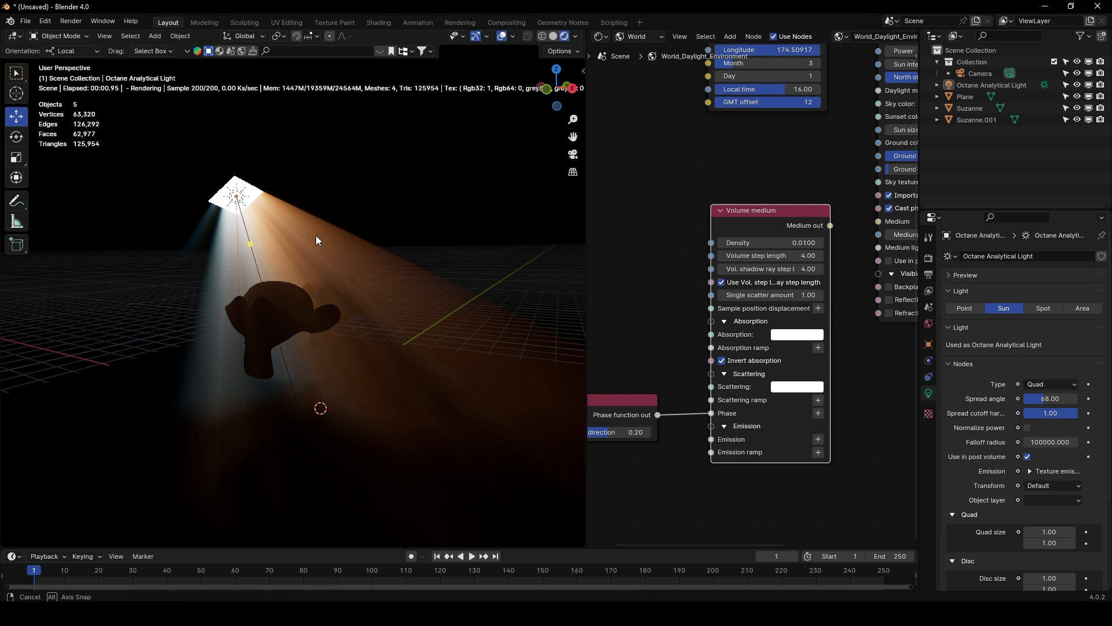
pyautogui.moveTo(315, 235); pyautogui.dragTo(321, 266, button='middle')
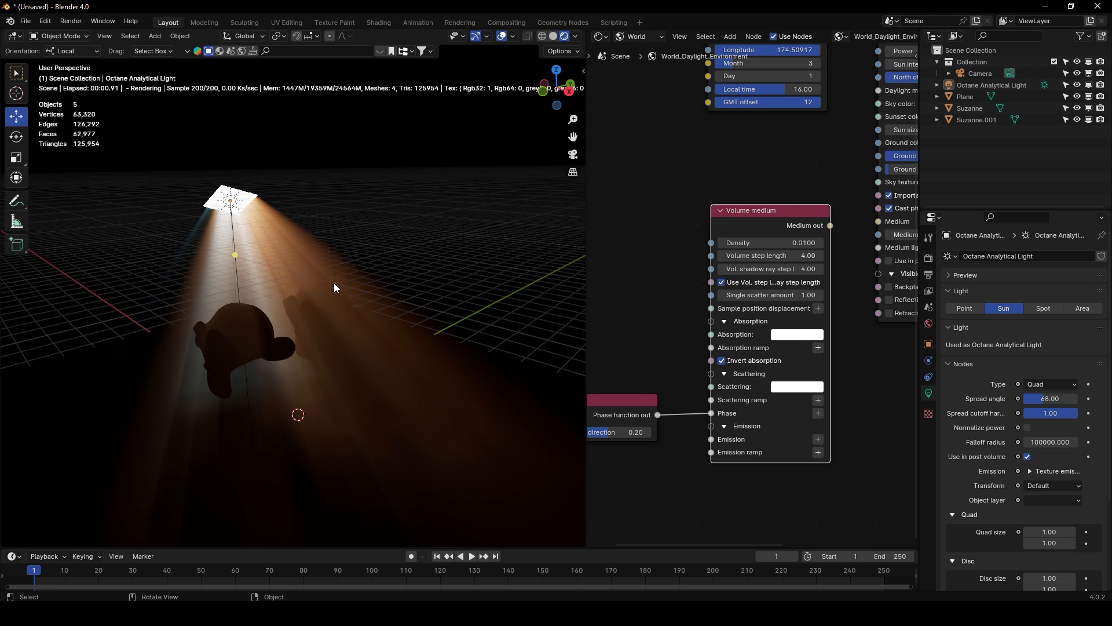
pyautogui.moveTo(334, 283); pyautogui.dragTo(357, 357, button='middle')
pyautogui.scroll(4, 414, 359)
pyautogui.scroll(-3, 355, 356)
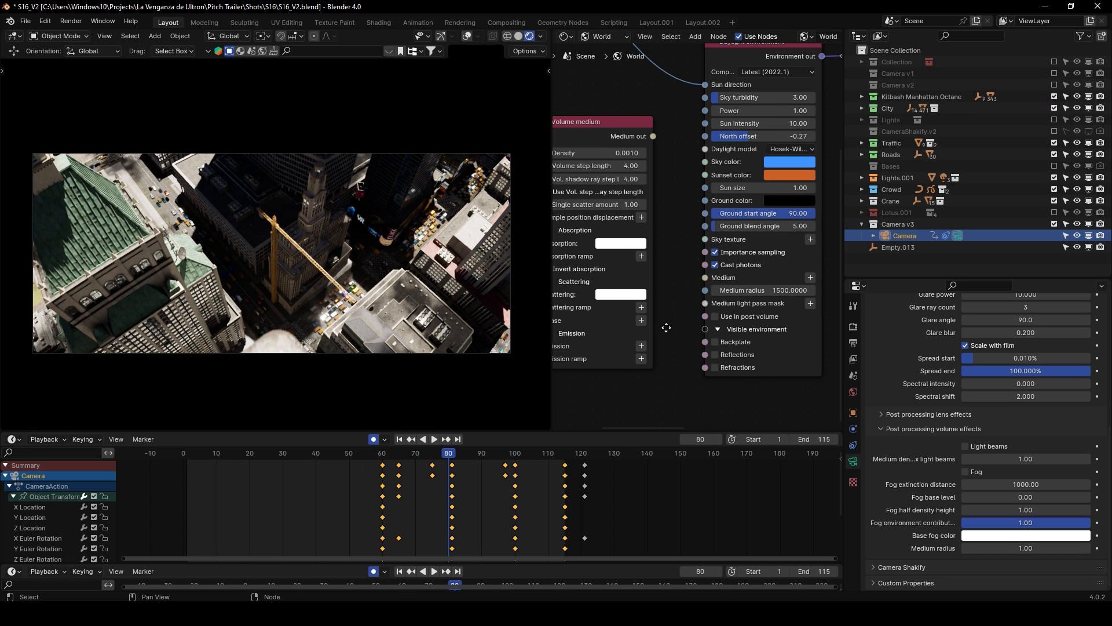
# In the S16_V2 city scene, examine the world's Volume medium and Daylight environment nodes and the Schlick phase node
pyautogui.moveTo(656, 328); pyautogui.dragTo(671, 332, button='middle')
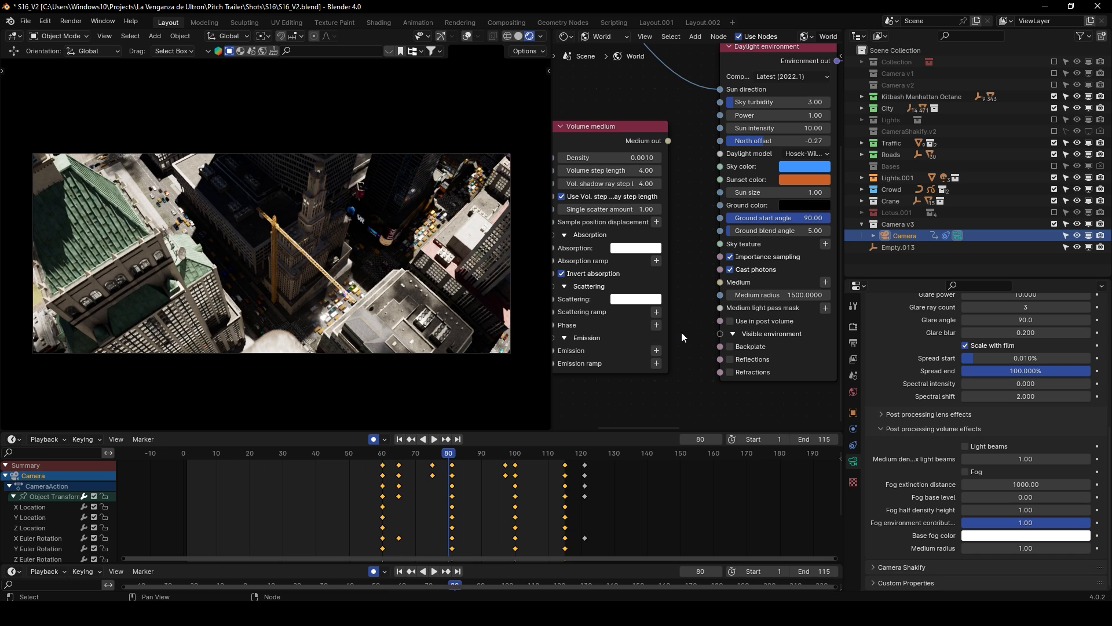
pyautogui.click(614, 137)
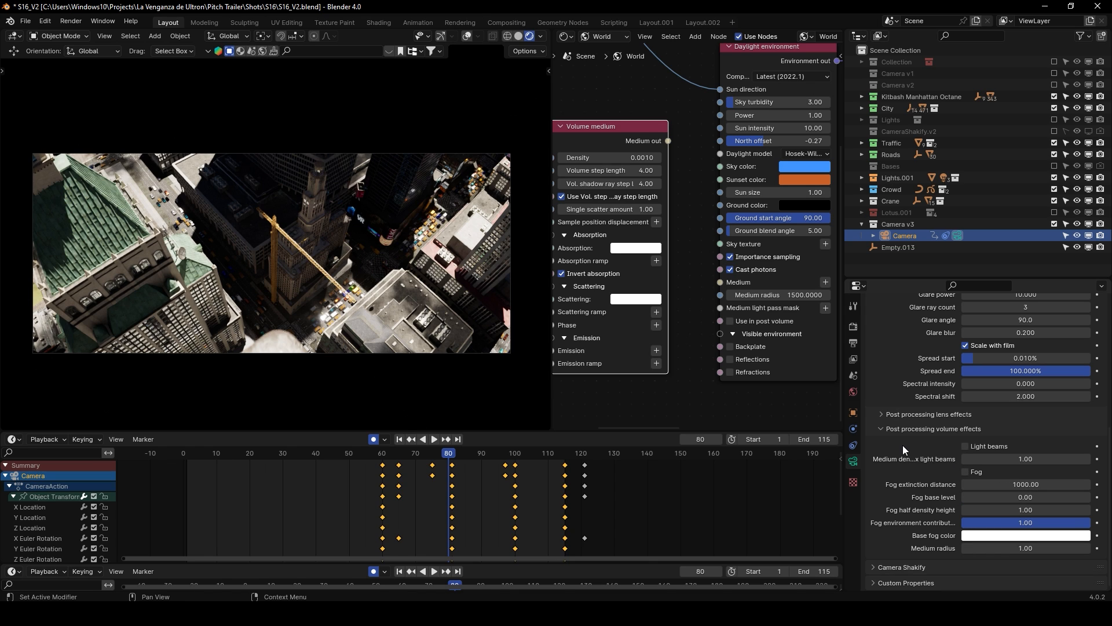
pyautogui.moveTo(605, 134); pyautogui.dragTo(640, 139, button='middle')
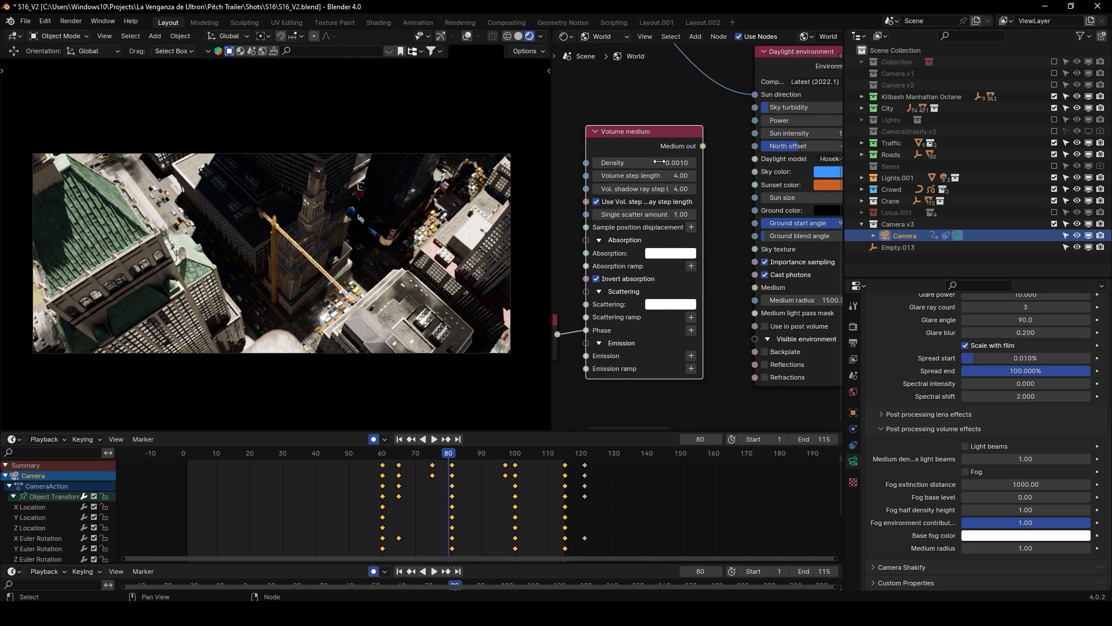
pyautogui.moveTo(725, 227); pyautogui.dragTo(699, 217, button='middle')
pyautogui.moveTo(704, 168); pyautogui.dragTo(640, 191, button='middle')
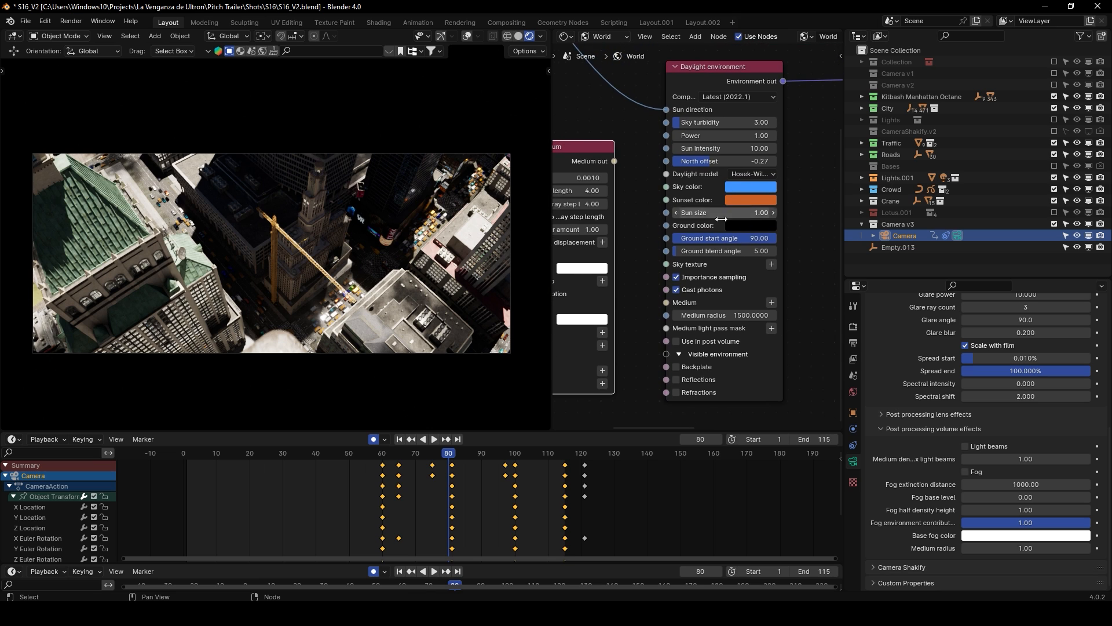
pyautogui.scroll(1, 782, 269)
pyautogui.moveTo(798, 283); pyautogui.dragTo(776, 229, button='middle')
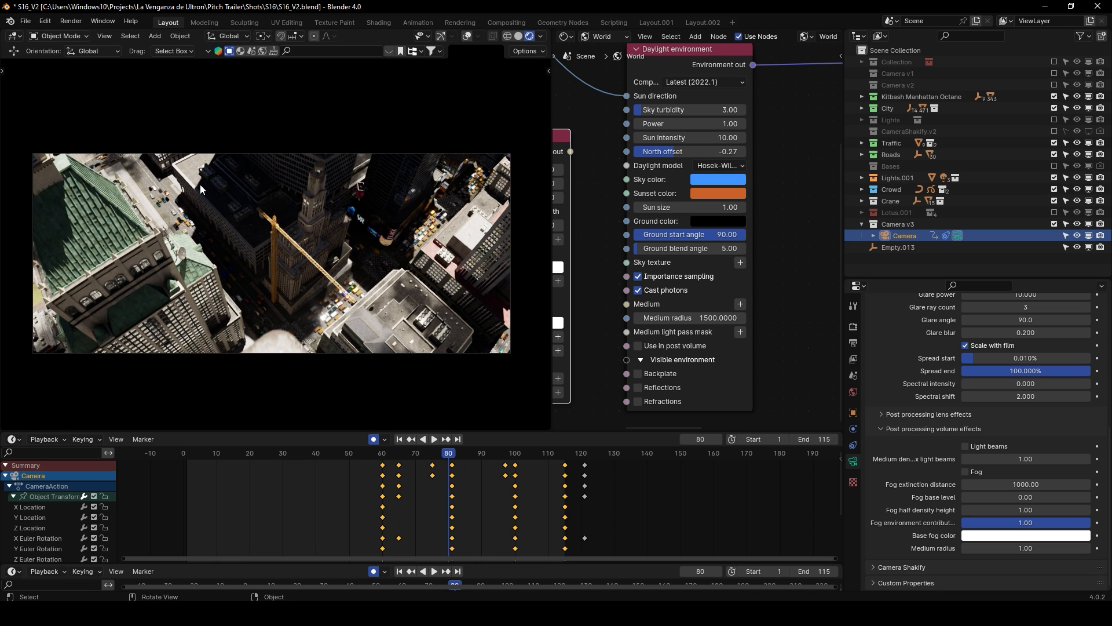
pyautogui.moveTo(598, 232); pyautogui.dragTo(678, 231, button='middle')
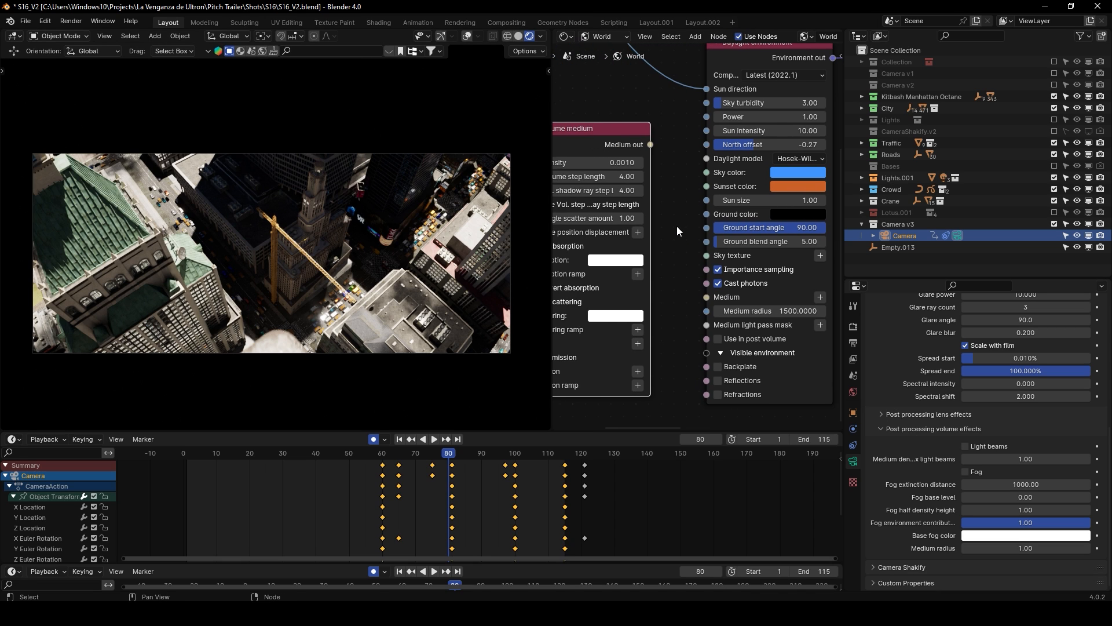
pyautogui.moveTo(662, 184); pyautogui.dragTo(725, 188, button='middle')
pyautogui.moveTo(735, 268); pyautogui.dragTo(773, 242, button='middle')
pyautogui.scroll(2, 762, 249)
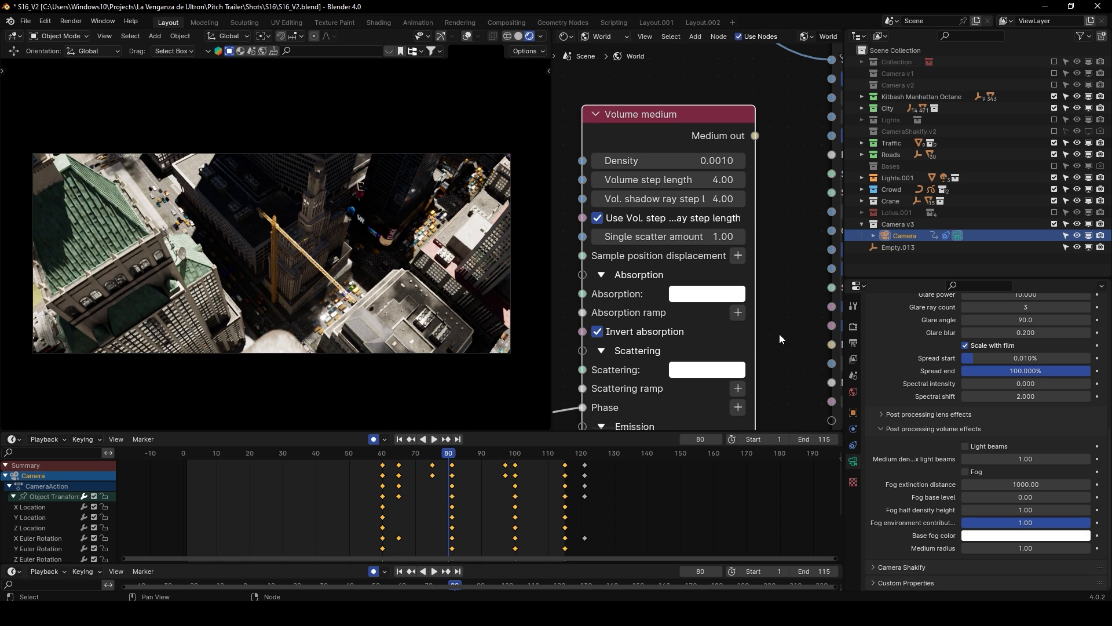
pyautogui.moveTo(780, 316); pyautogui.dragTo(782, 164, button='middle')
pyautogui.scroll(-4, 783, 164)
pyautogui.scroll(5, 711, 342)
pyautogui.moveTo(623, 353); pyautogui.dragTo(692, 357, button='middle')
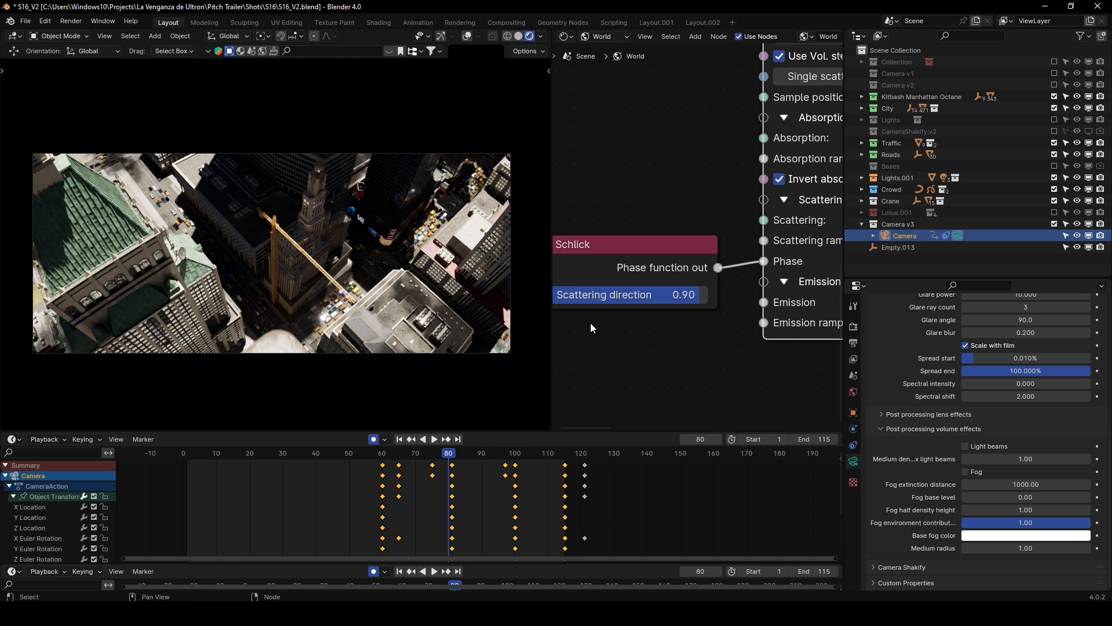
pyautogui.scroll(-4, 704, 207)
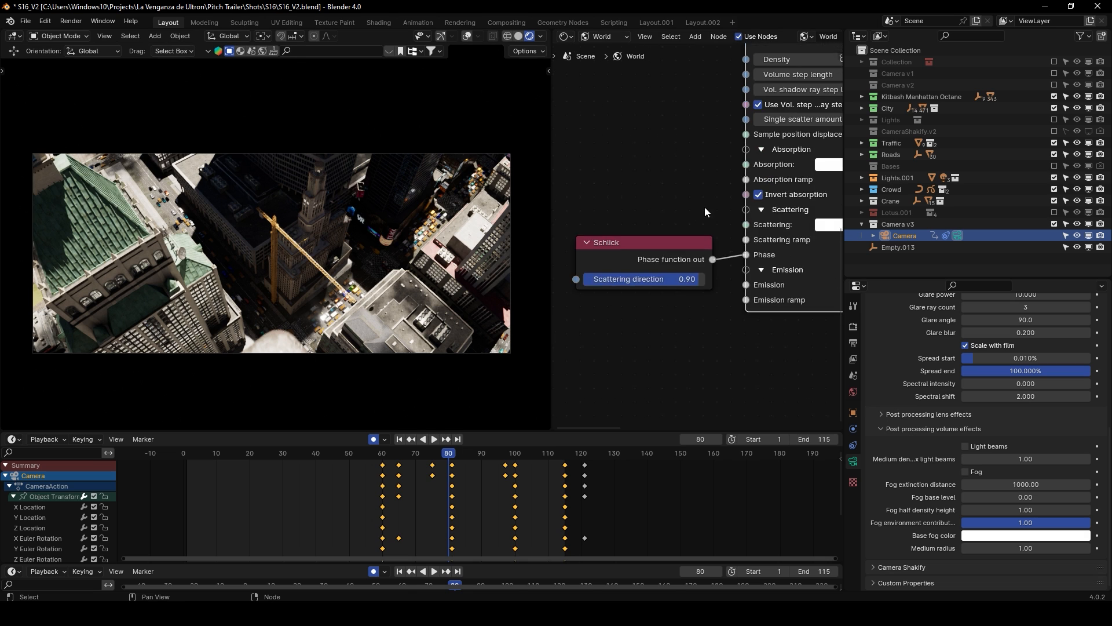
# Connect the Volume medium output to the Medium input of the Daylight environment node
pyautogui.moveTo(705, 207); pyautogui.dragTo(615, 281, button='middle')
pyautogui.moveTo(804, 286); pyautogui.dragTo(670, 305, button='middle')
pyautogui.scroll(-2, 732, 259)
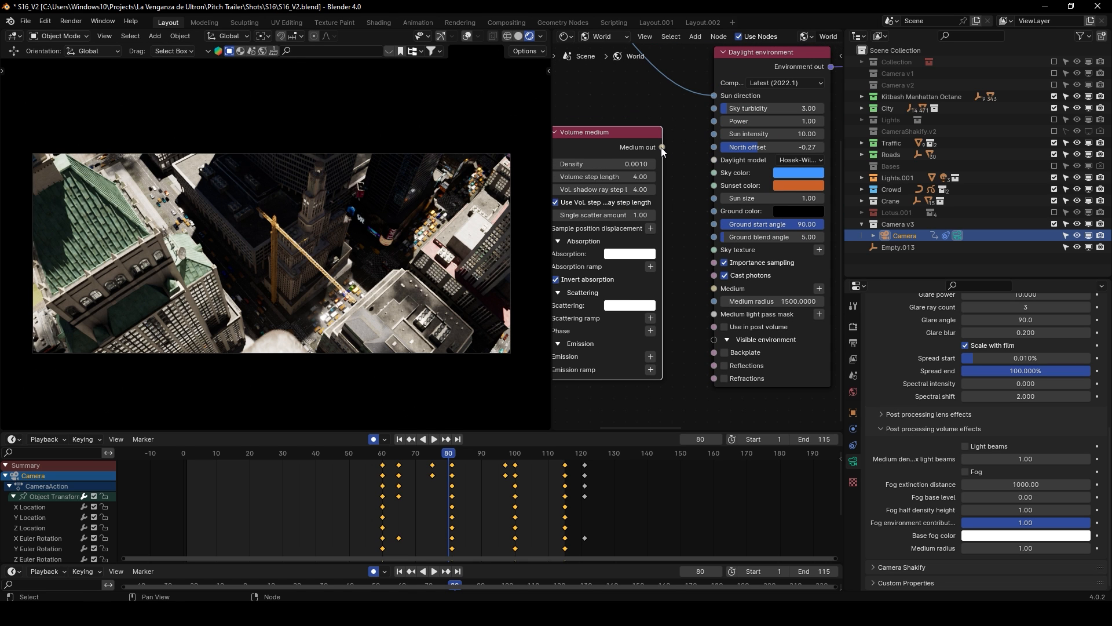
pyautogui.moveTo(661, 147); pyautogui.dragTo(716, 294)
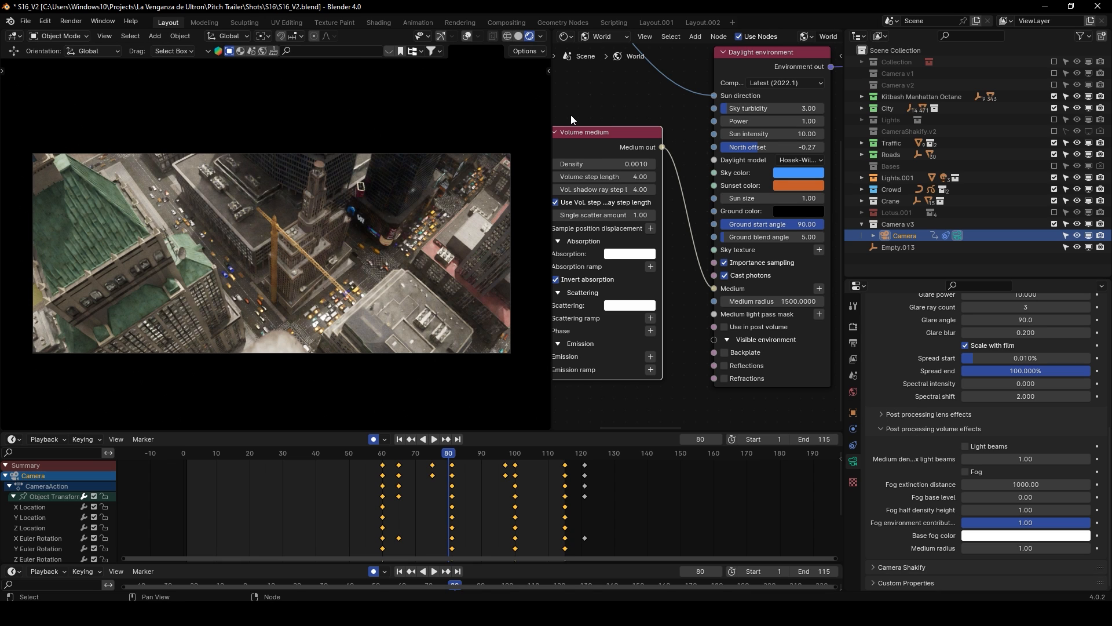
pyautogui.moveTo(571, 116); pyautogui.dragTo(585, 155, button='middle')
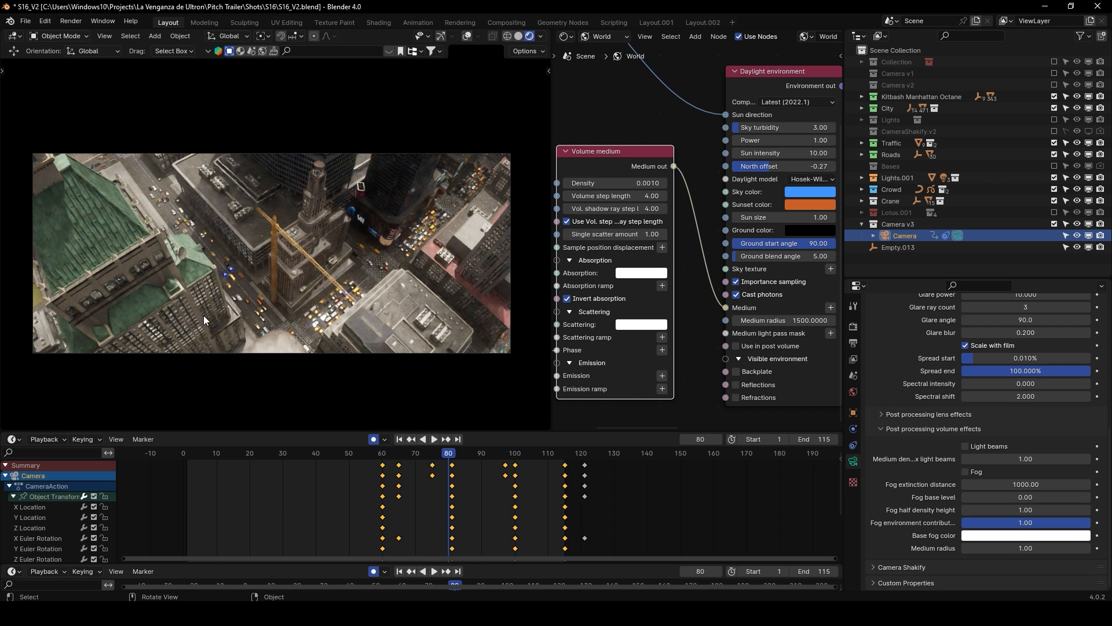
# Set the view layer's preview pass type to Denoiser Volume to isolate the volumetric contribution
pyautogui.click(853, 359)
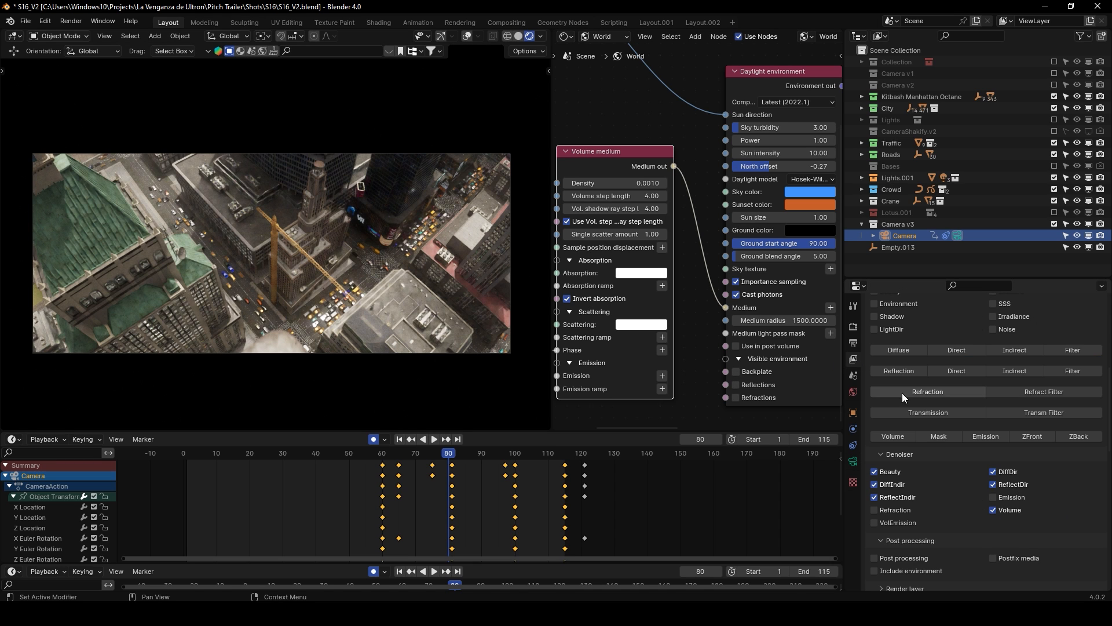
pyautogui.scroll(2, 921, 463)
pyautogui.scroll(4, 927, 481)
pyautogui.click(973, 405)
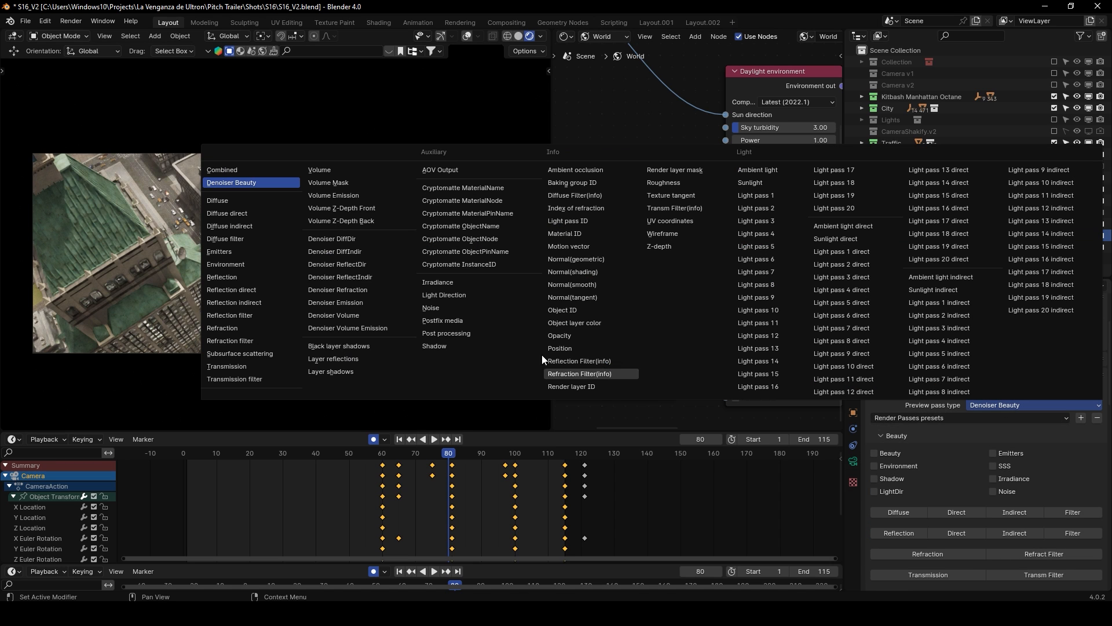
pyautogui.click(359, 314)
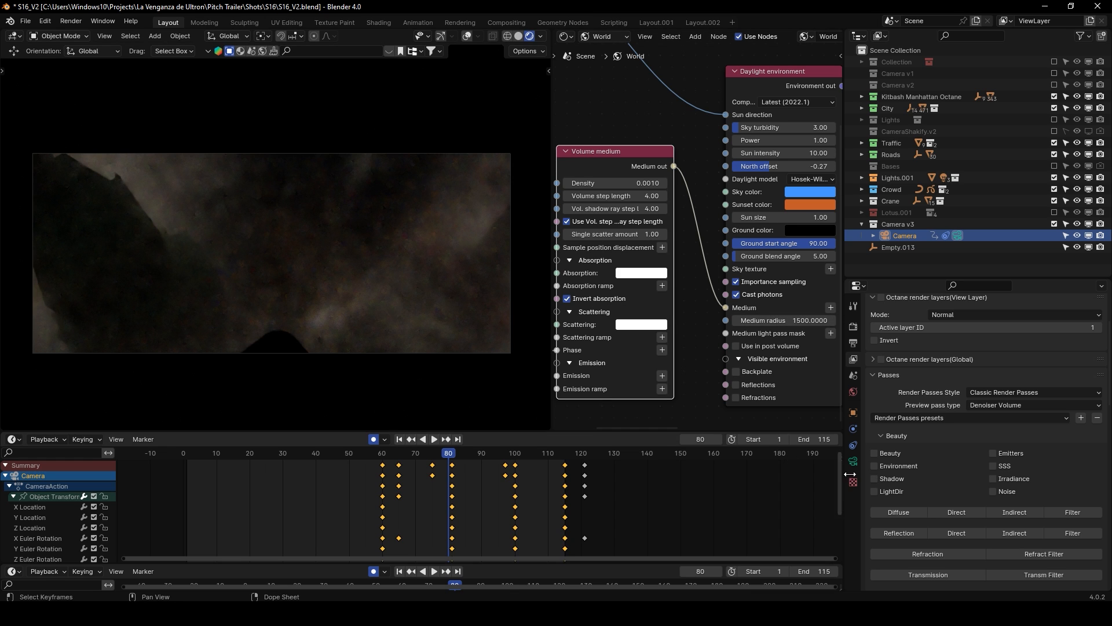
# Set the Schlick node's scattering direction to 0.5
pyautogui.moveTo(616, 416); pyautogui.dragTo(790, 356, button='middle')
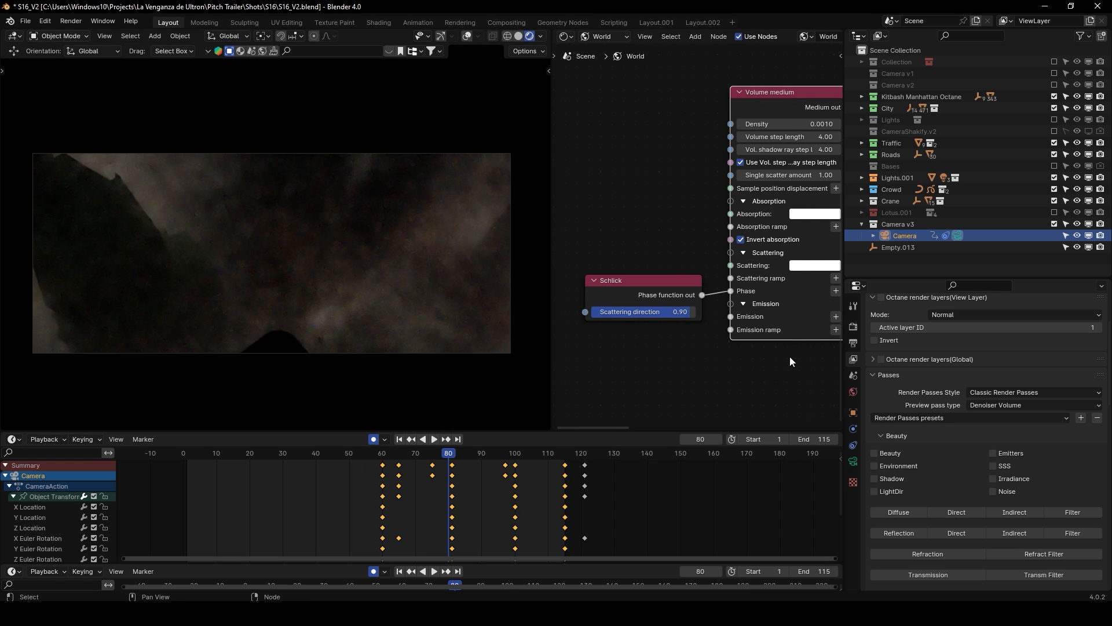
pyautogui.click(687, 311)
pyautogui.write('0.5')
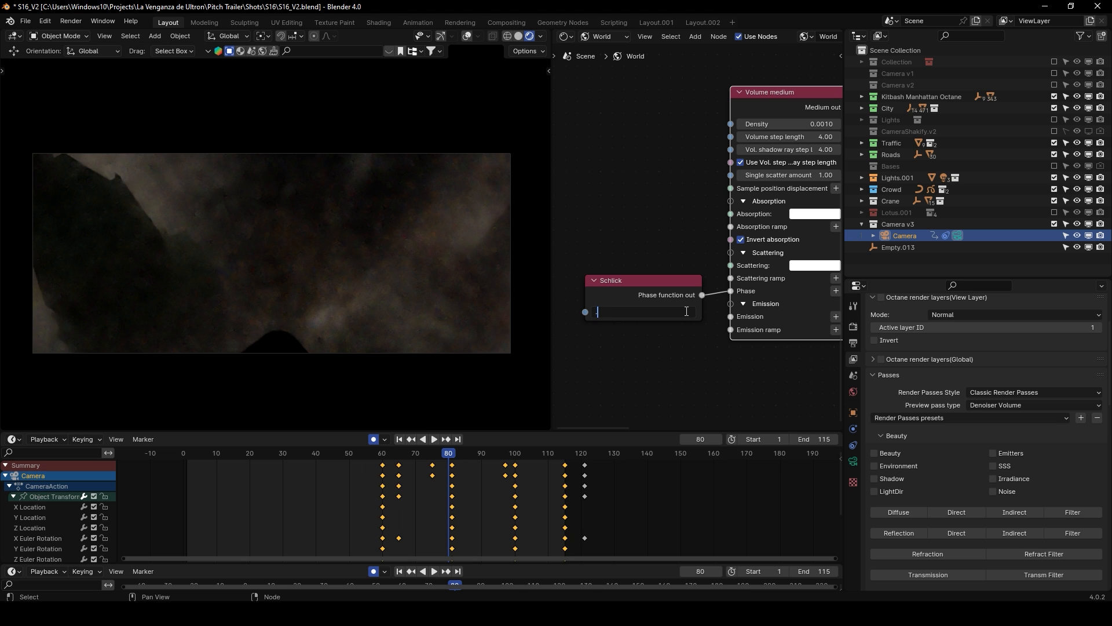
pyautogui.press('Return')
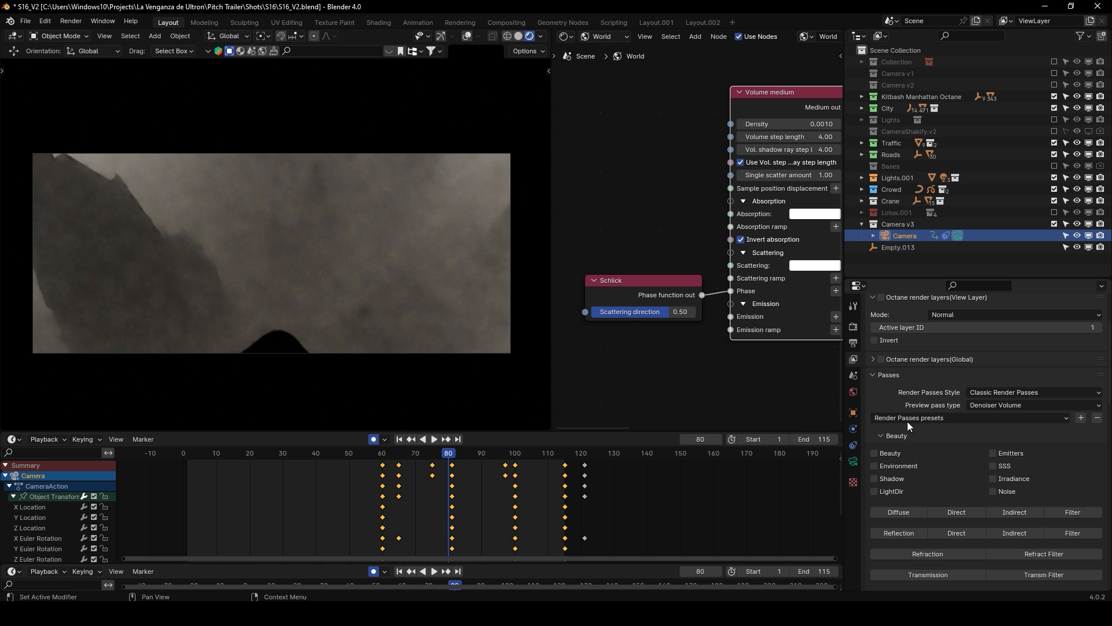
# Set the preview pass type to Denoiser Beauty and the Schlick scattering direction to 0.9
pyautogui.click(984, 405)
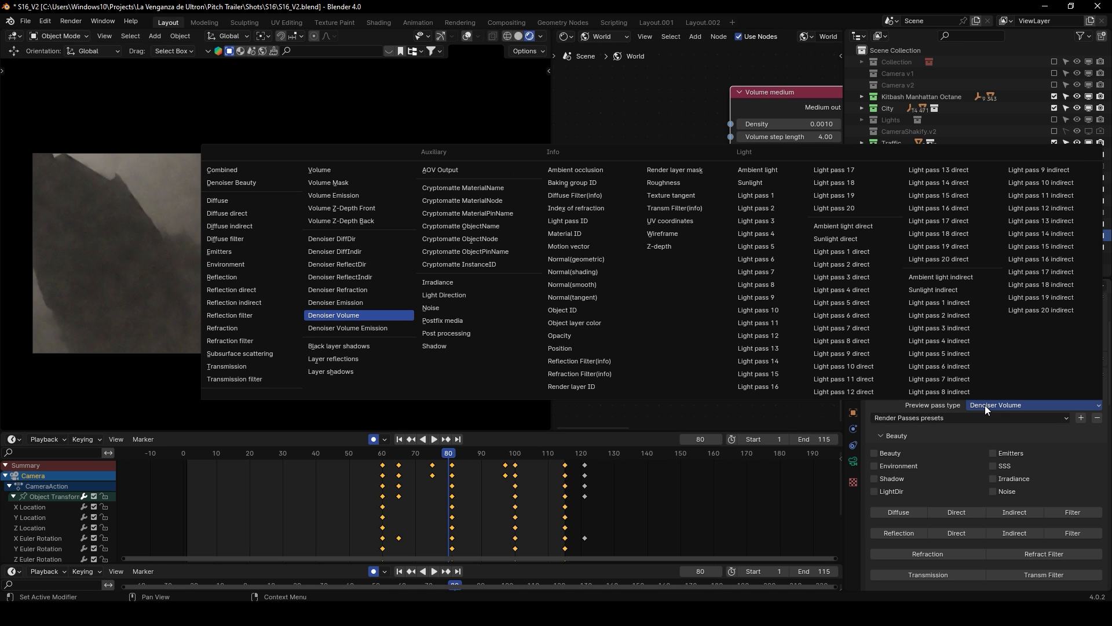
pyautogui.click(235, 183)
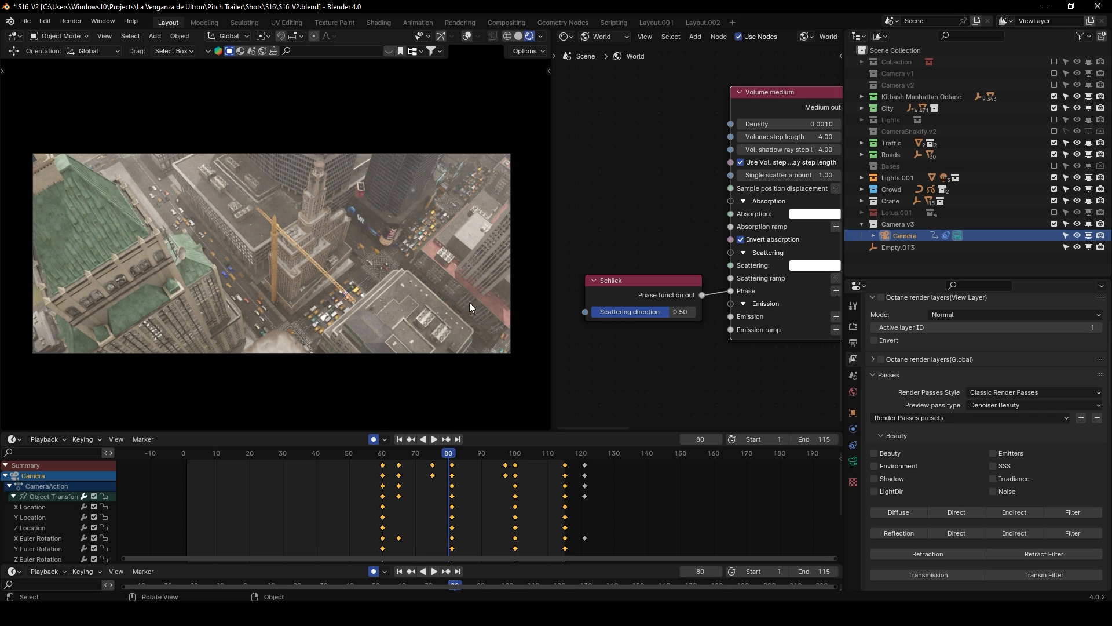
pyautogui.click(672, 313)
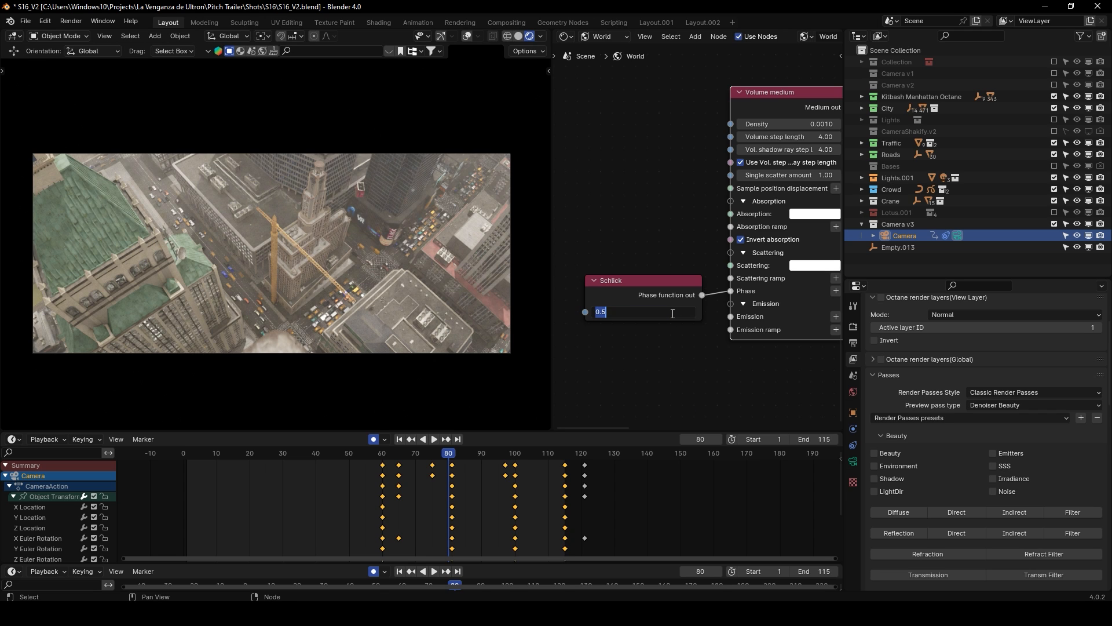
pyautogui.write('0.9')
pyautogui.press('Return')
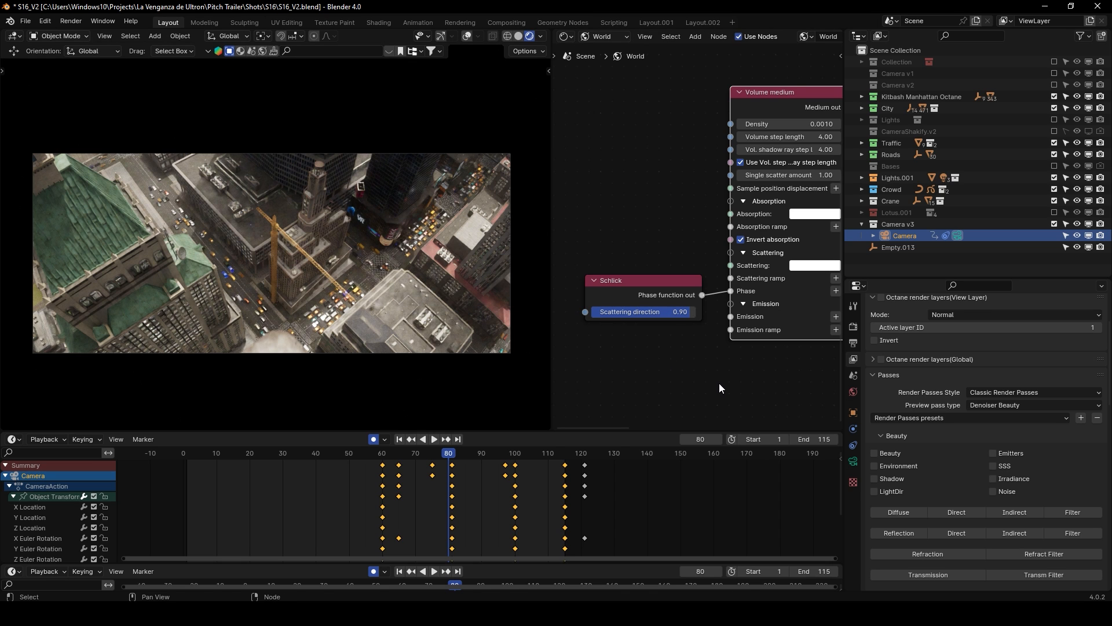
# Disconnect the Volume medium from the Daylight environment's Medium input
pyautogui.moveTo(719, 383); pyautogui.dragTo(582, 380, button='middle')
pyautogui.moveTo(669, 380); pyautogui.dragTo(638, 383, button='middle')
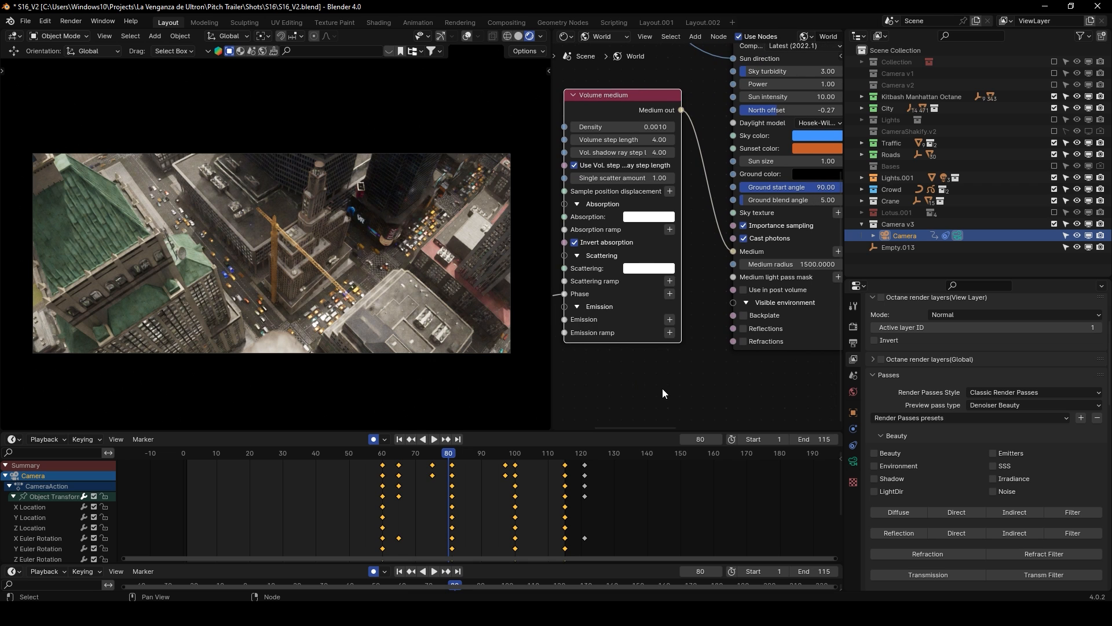
pyautogui.scroll(1, 699, 237)
pyautogui.moveTo(738, 254); pyautogui.dragTo(714, 255)
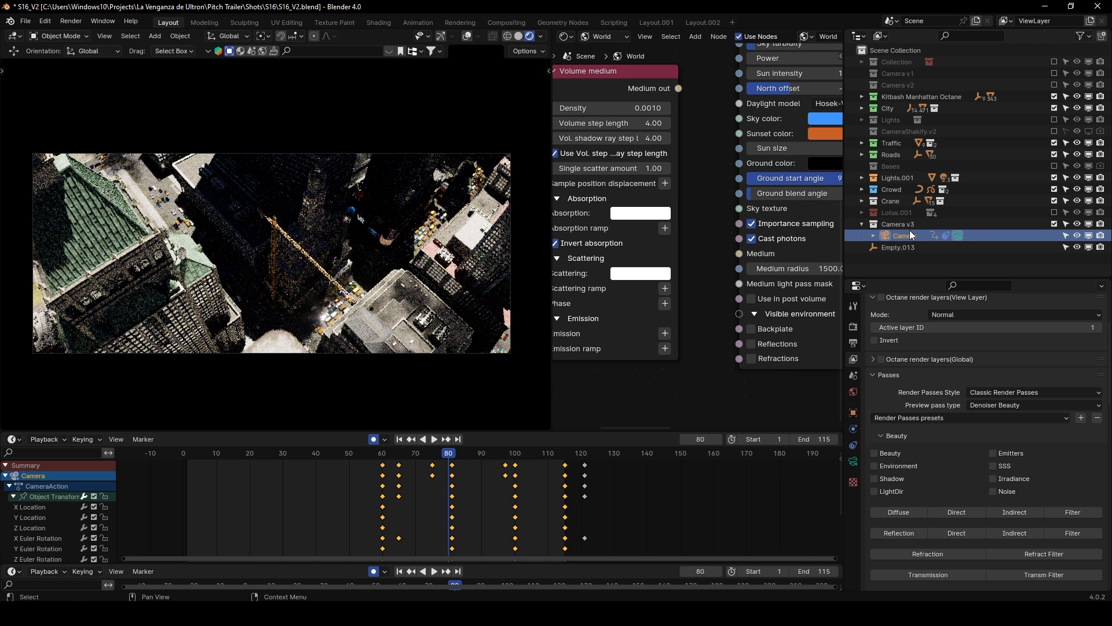
# Enable Fog in the camera's Octane post-processing volume effects and set its medium radius to 1500 to match the Daylight environment
pyautogui.click(853, 461)
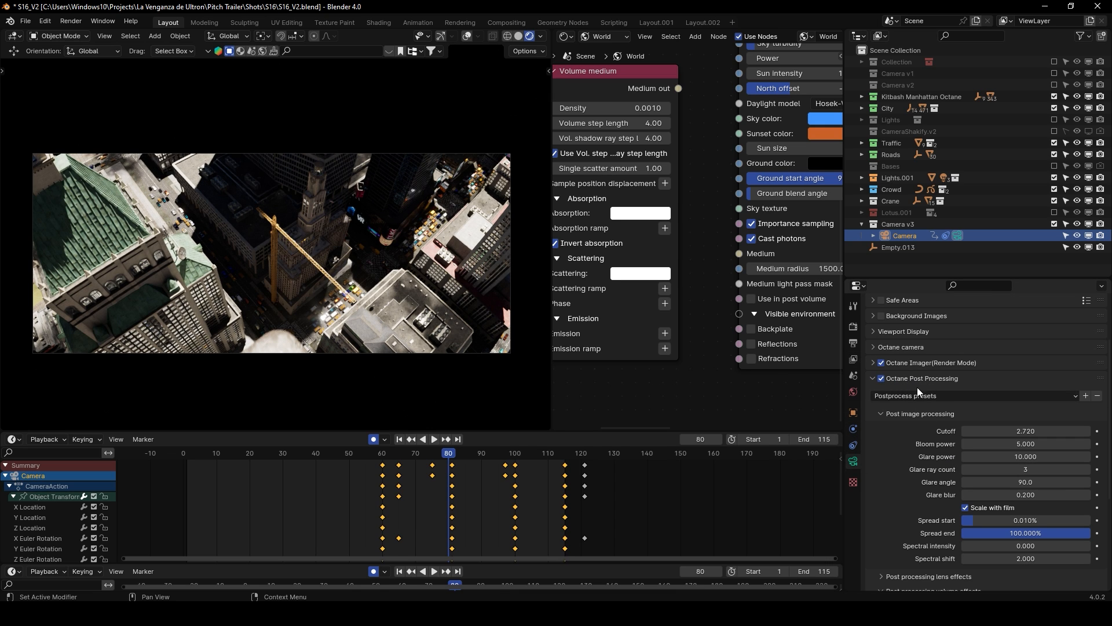
pyautogui.scroll(-7, 913, 506)
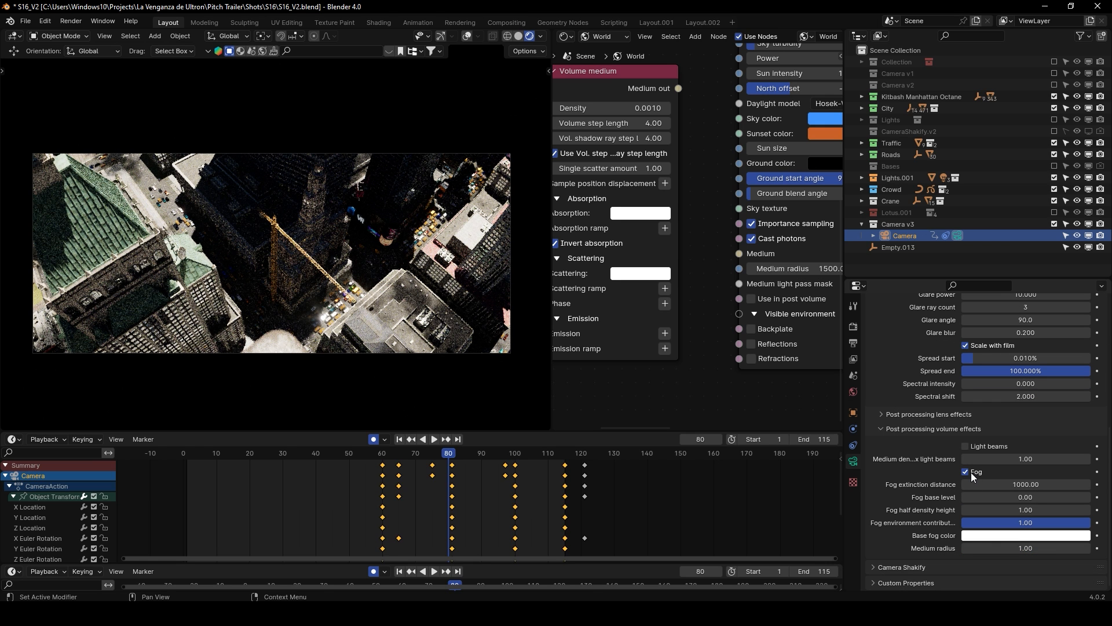
pyautogui.moveTo(779, 408); pyautogui.dragTo(670, 410, button='middle')
pyautogui.scroll(4, 670, 409)
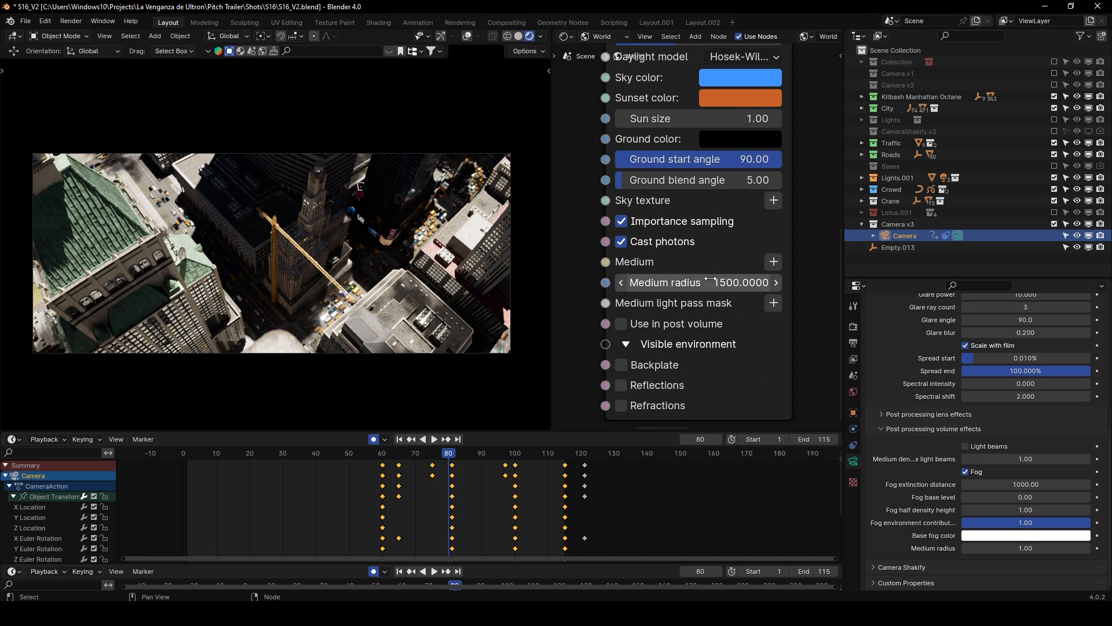
pyautogui.scroll(-2, 682, 383)
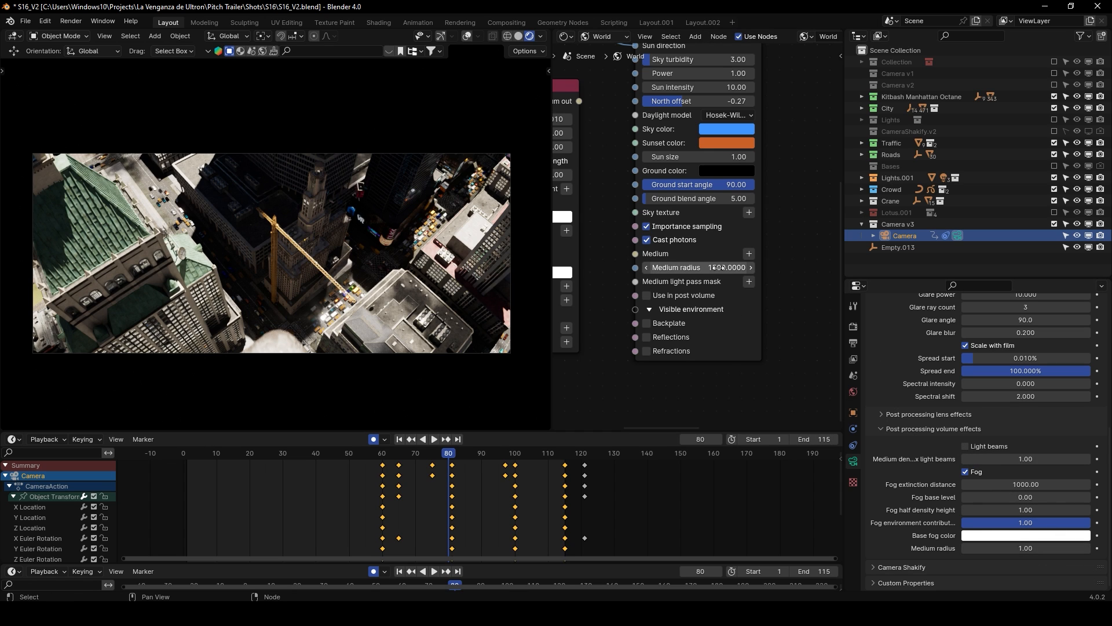
pyautogui.click(1034, 548)
pyautogui.write('1')
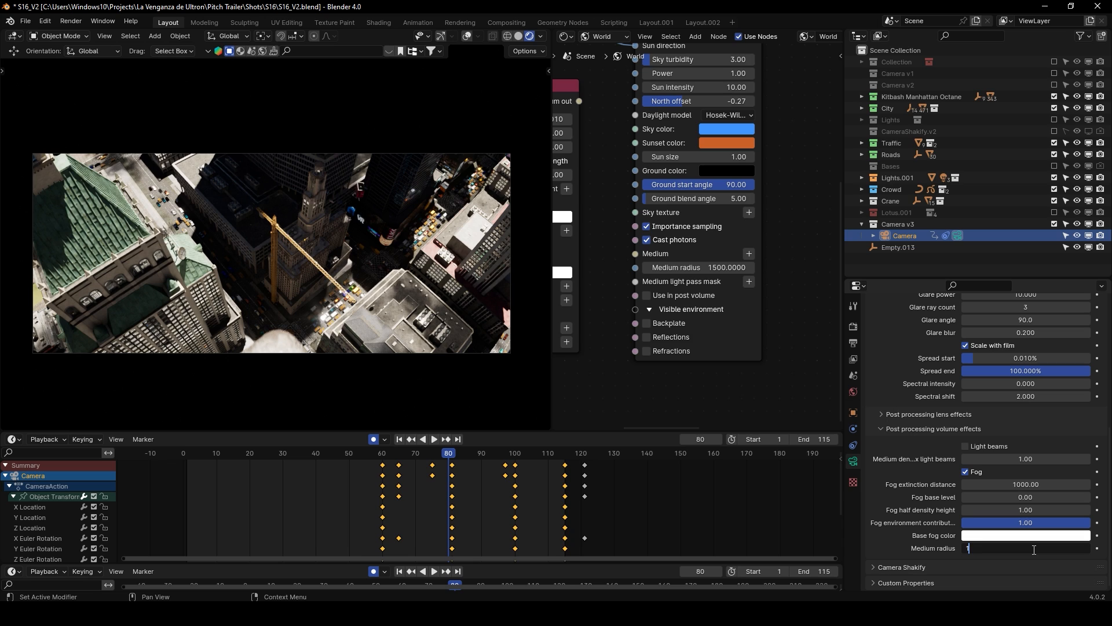
pyautogui.write('500')
pyautogui.press('Return')
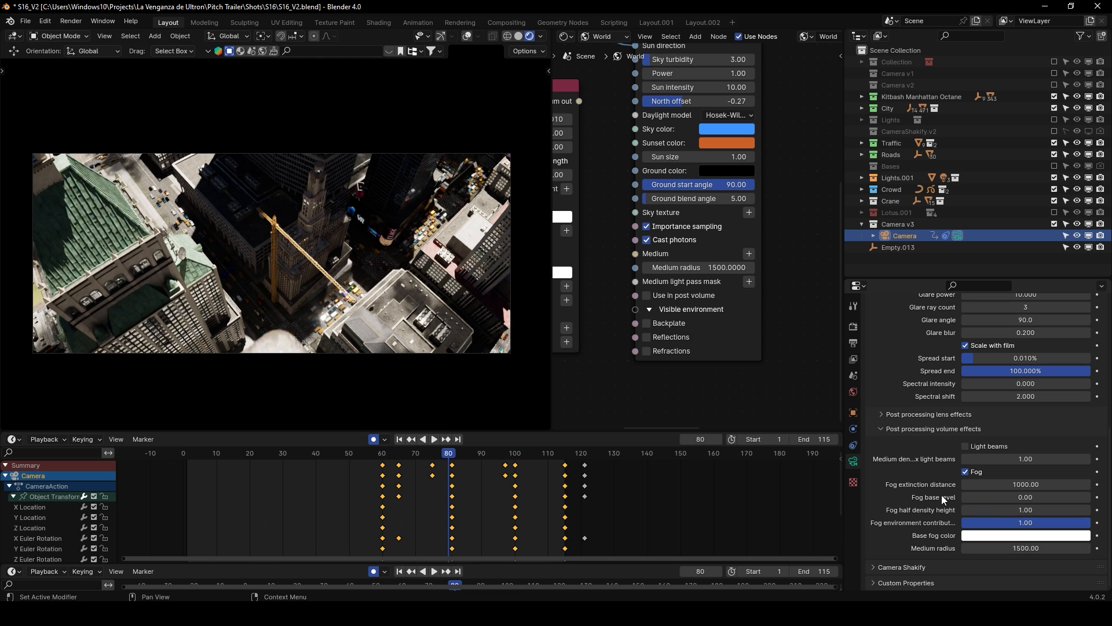
# Test the fog with an extinction distance of 0, a base level of 4.60 and a half density height of 3.25
pyautogui.click(1033, 484)
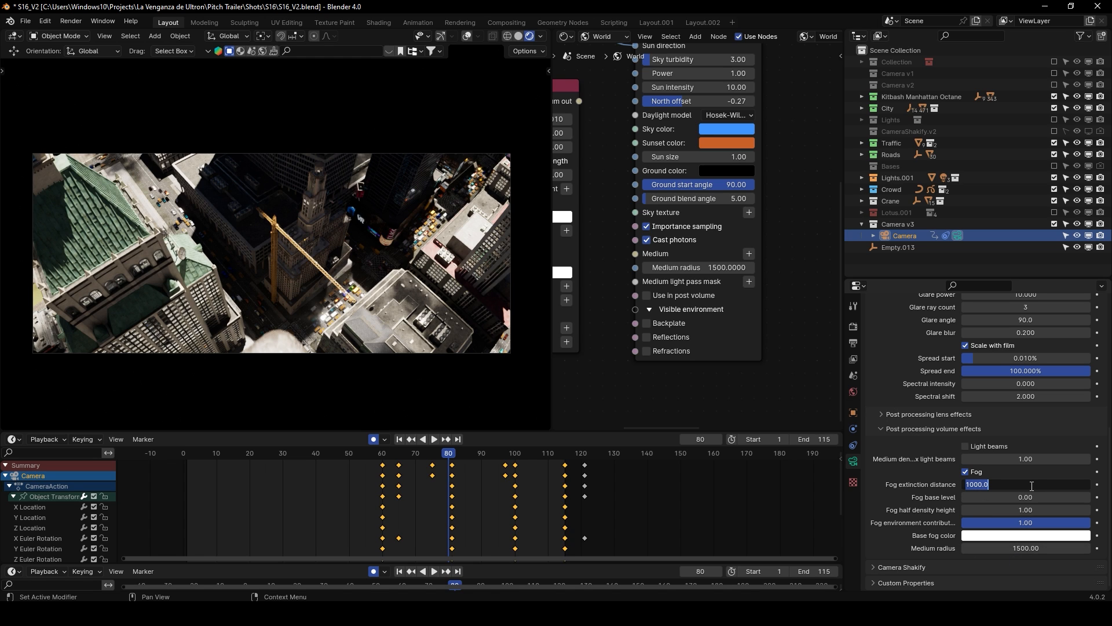
pyautogui.write('0')
pyautogui.press('Return')
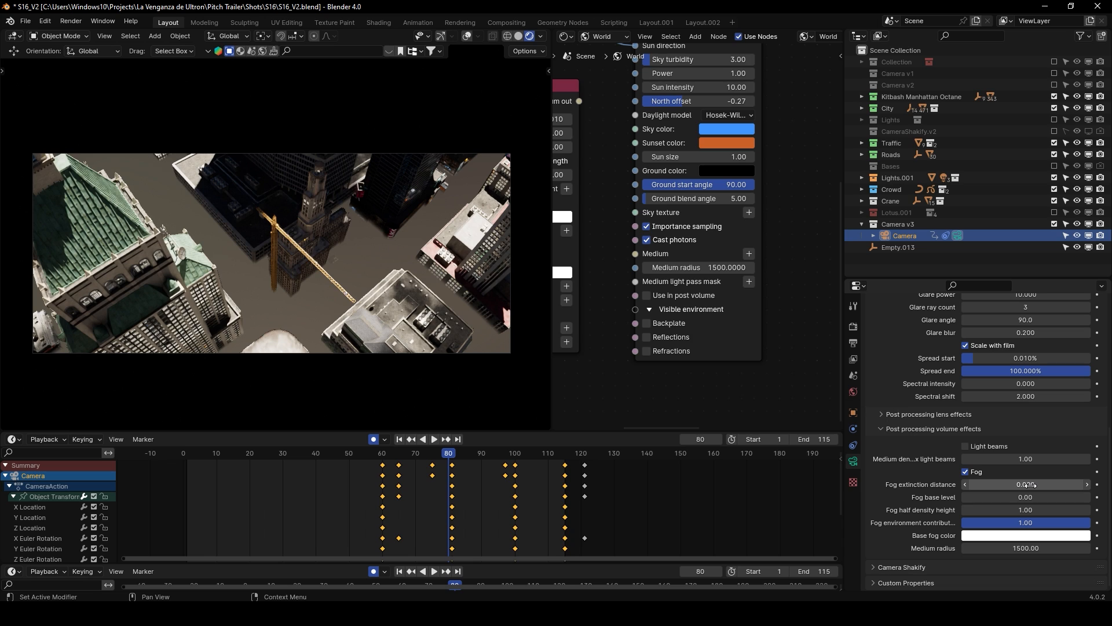
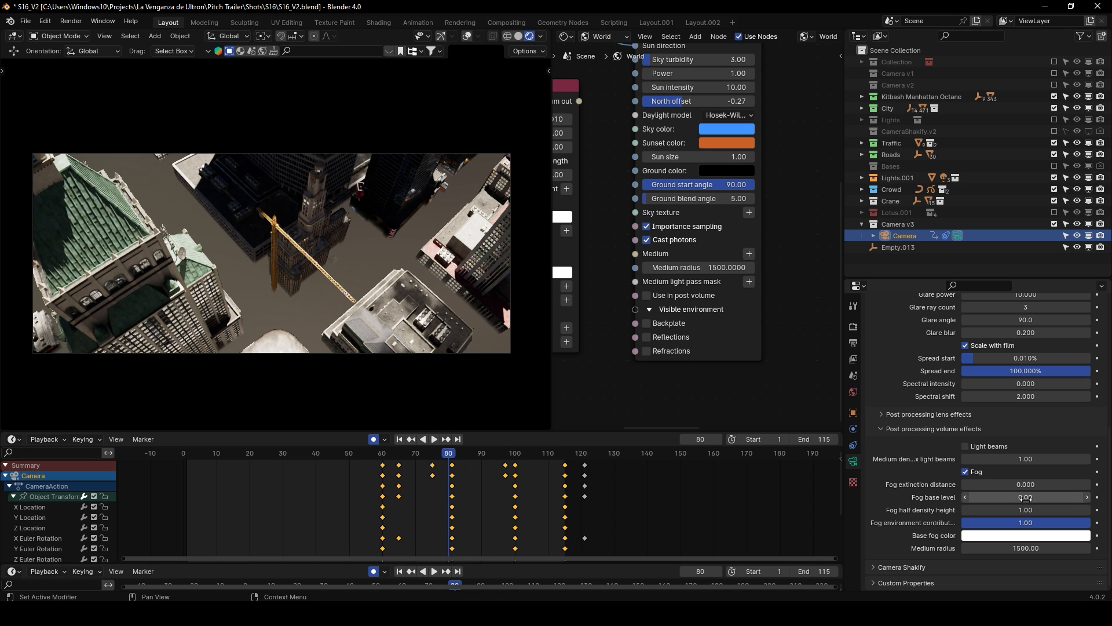
pyautogui.moveTo(1025, 497); pyautogui.dragTo(1055, 509)
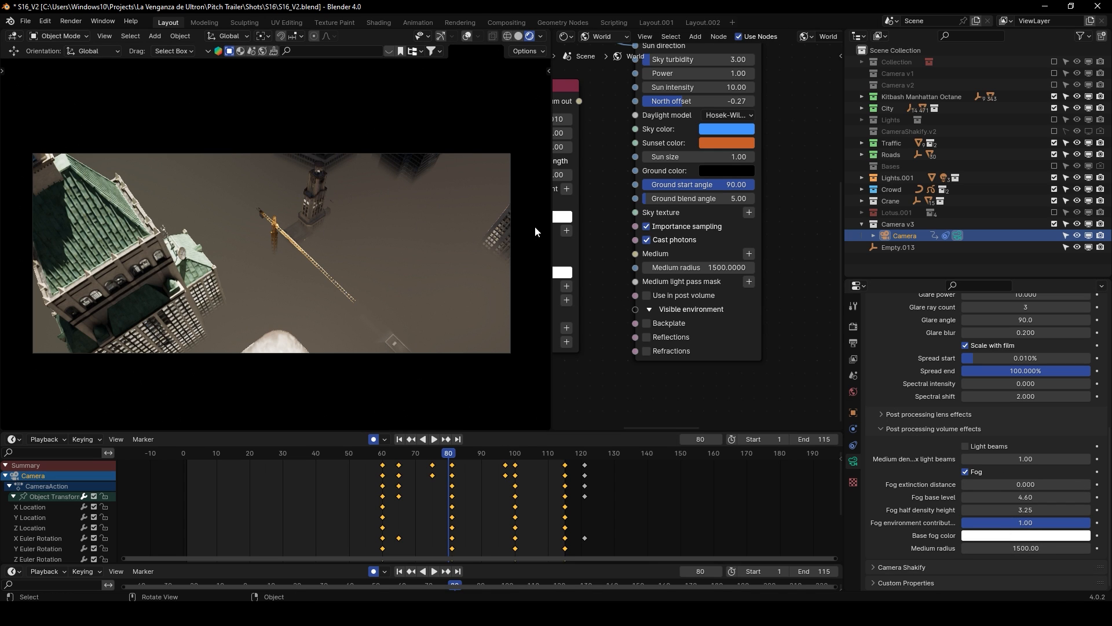
# Set the fog extinction distance to 100 and the fog base level to 0
pyautogui.doubleClick(1028, 484)
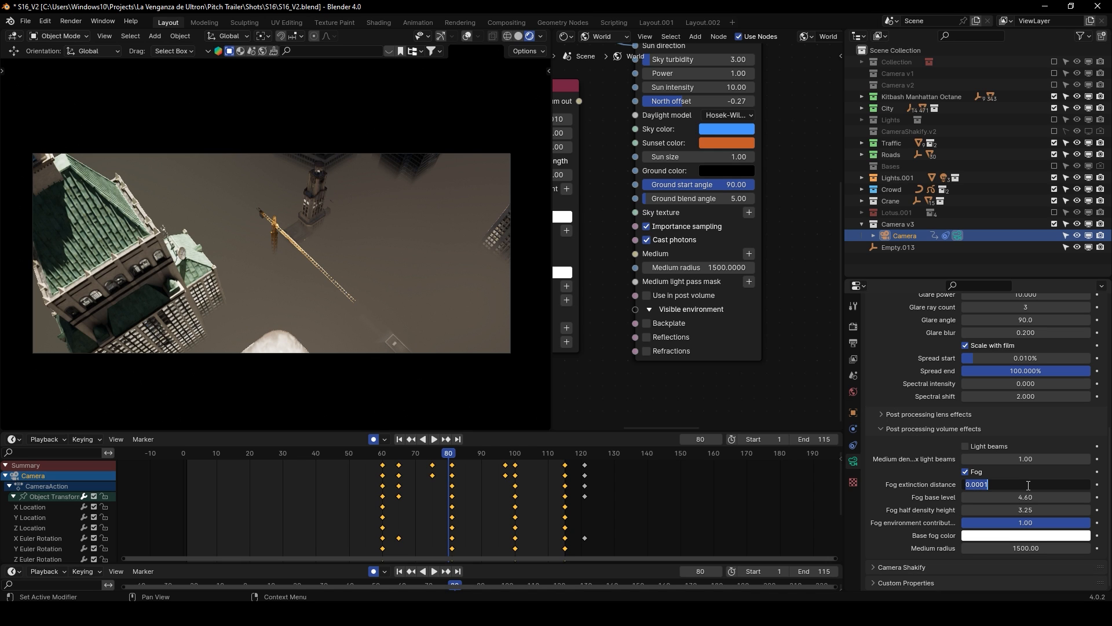
pyautogui.write('100')
pyautogui.press('Return')
pyautogui.doubleClick(1029, 496)
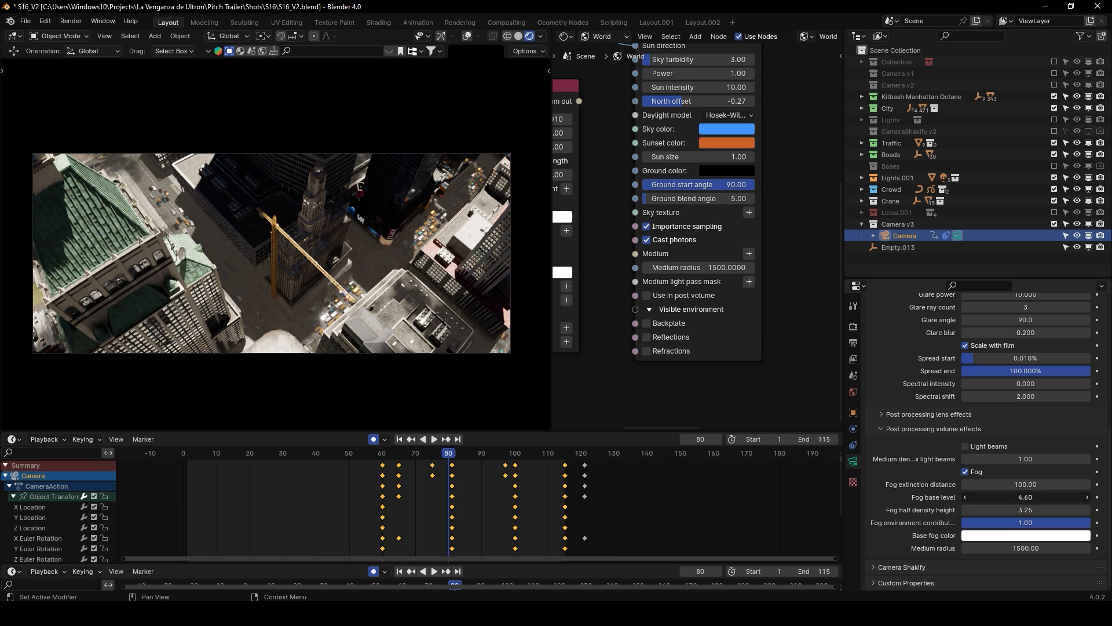
pyautogui.write('0')
pyautogui.press('Return')
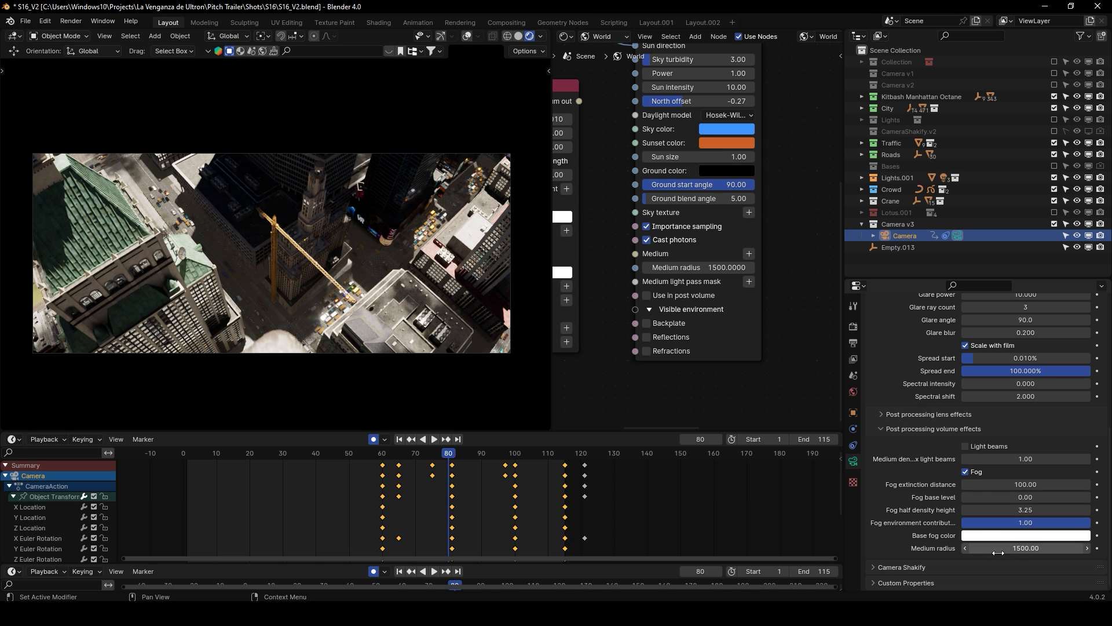
# Raise the fog half density height to 29.25, and try a fog extinction distance of 500 before setting it to 400
pyautogui.moveTo(1025, 510); pyautogui.dragTo(982, 523)
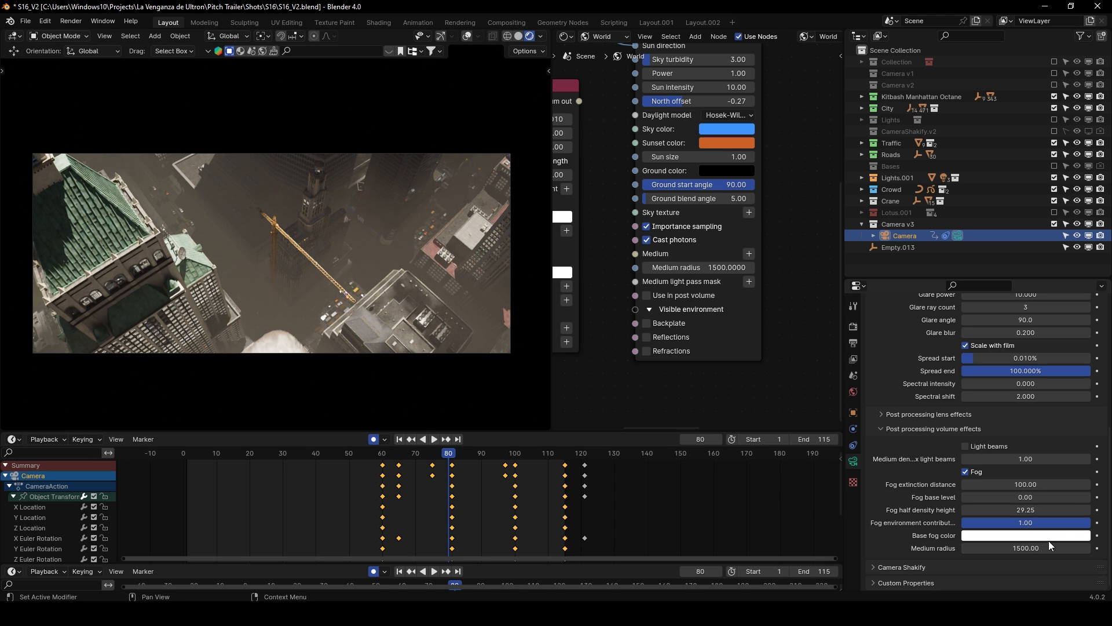
pyautogui.click(1031, 485)
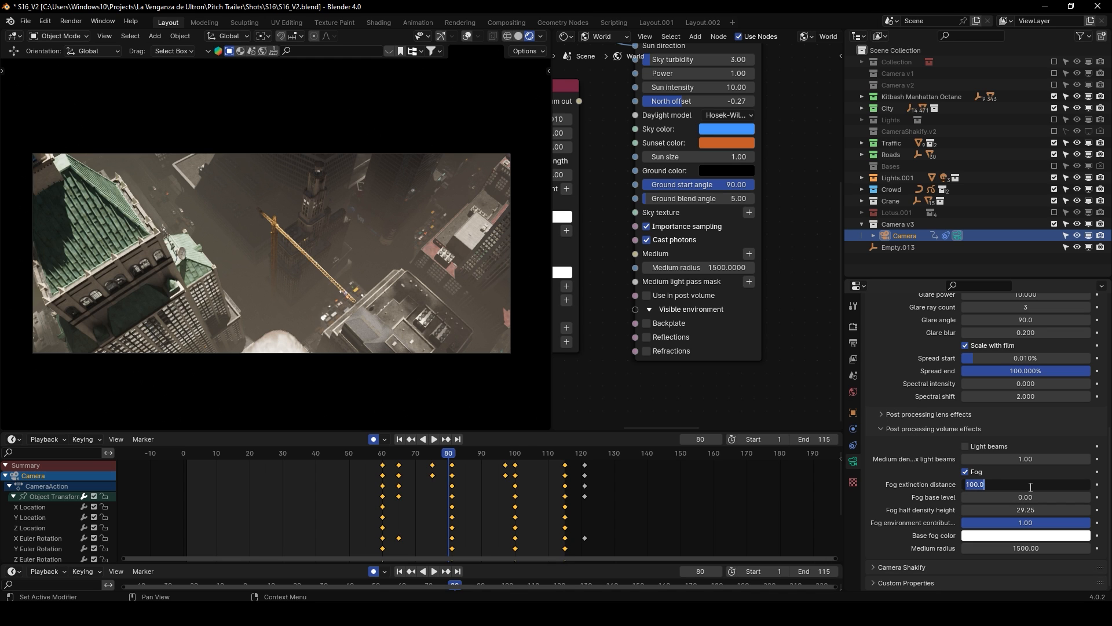
pyautogui.write('500')
pyautogui.press('Return')
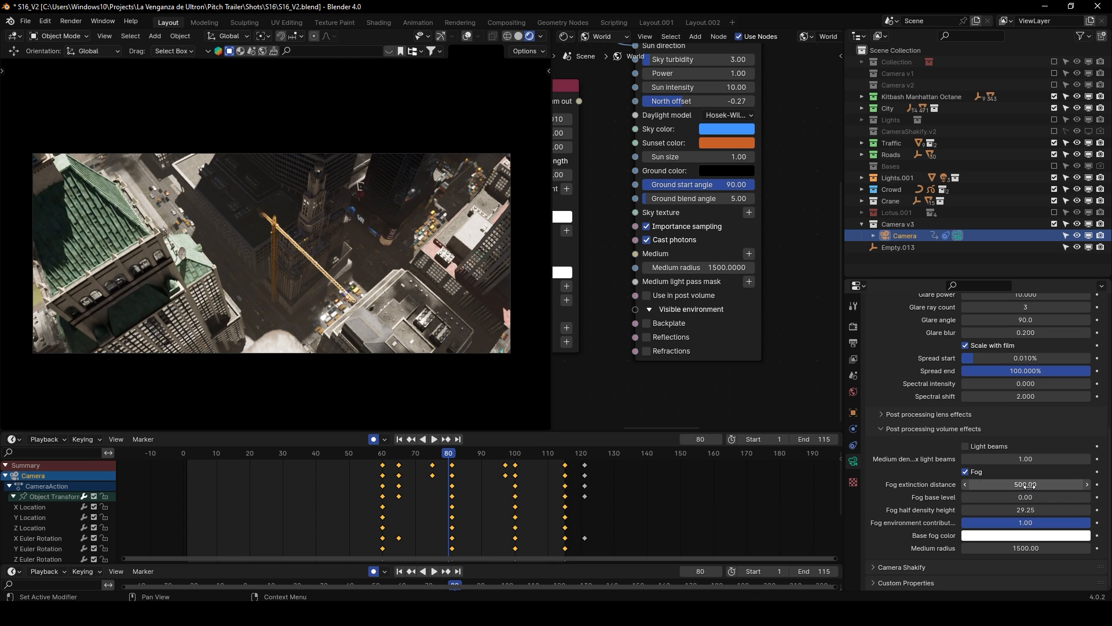
pyautogui.click(1028, 485)
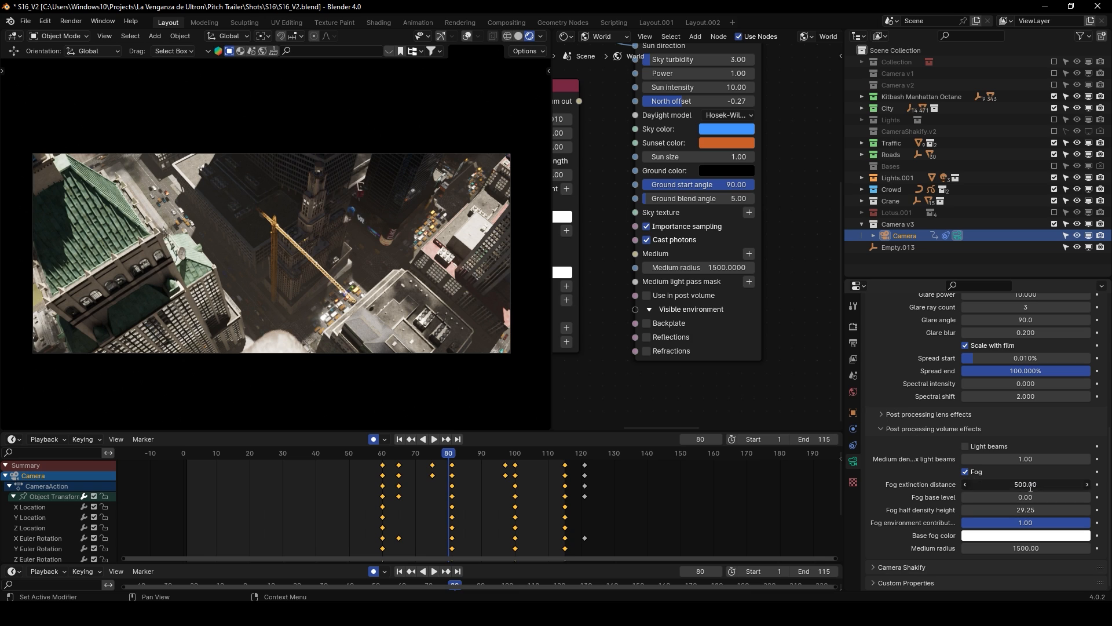
pyautogui.write('400')
pyautogui.press('Return')
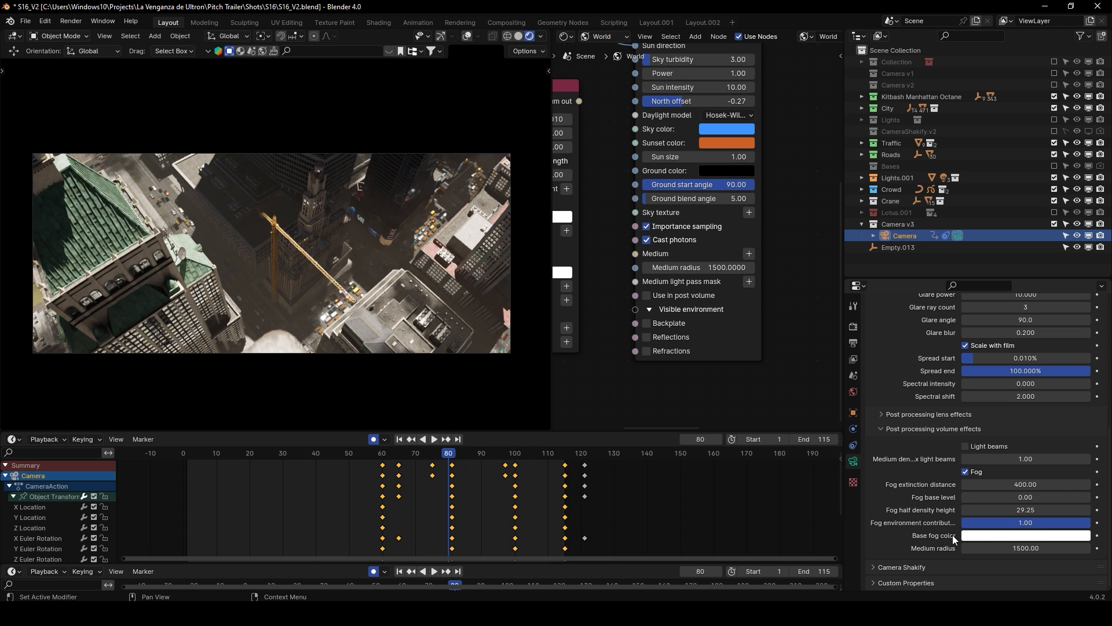
# Test a green base fog color with the fog environment contribution at 0, and set the contribution back to 1
pyautogui.click(989, 539)
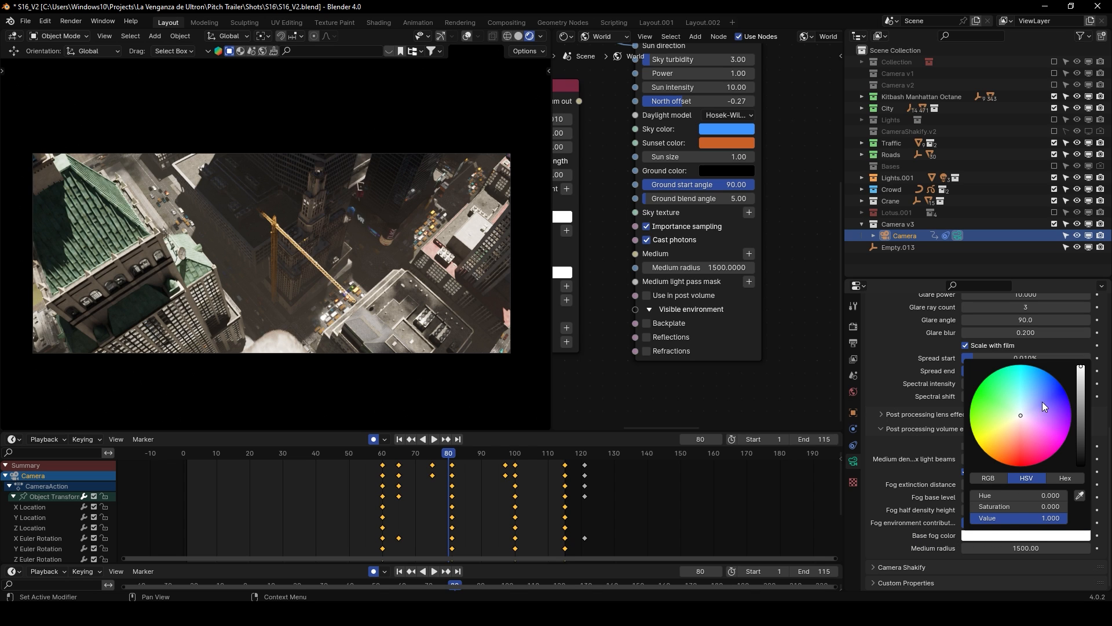
pyautogui.click(986, 390)
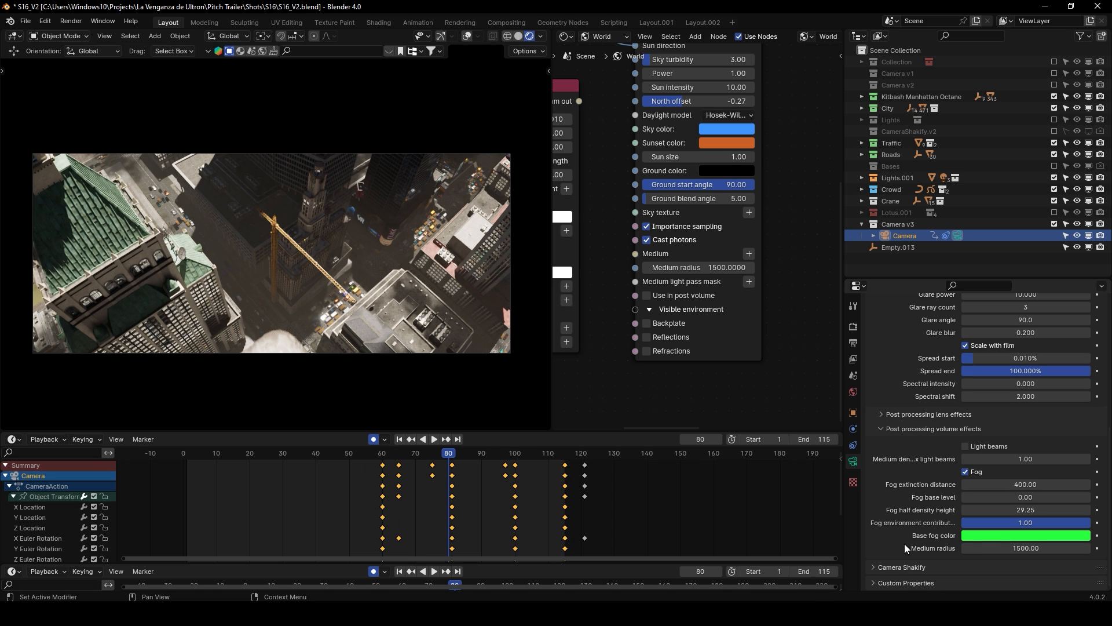
pyautogui.moveTo(844, 533); pyautogui.dragTo(668, 544)
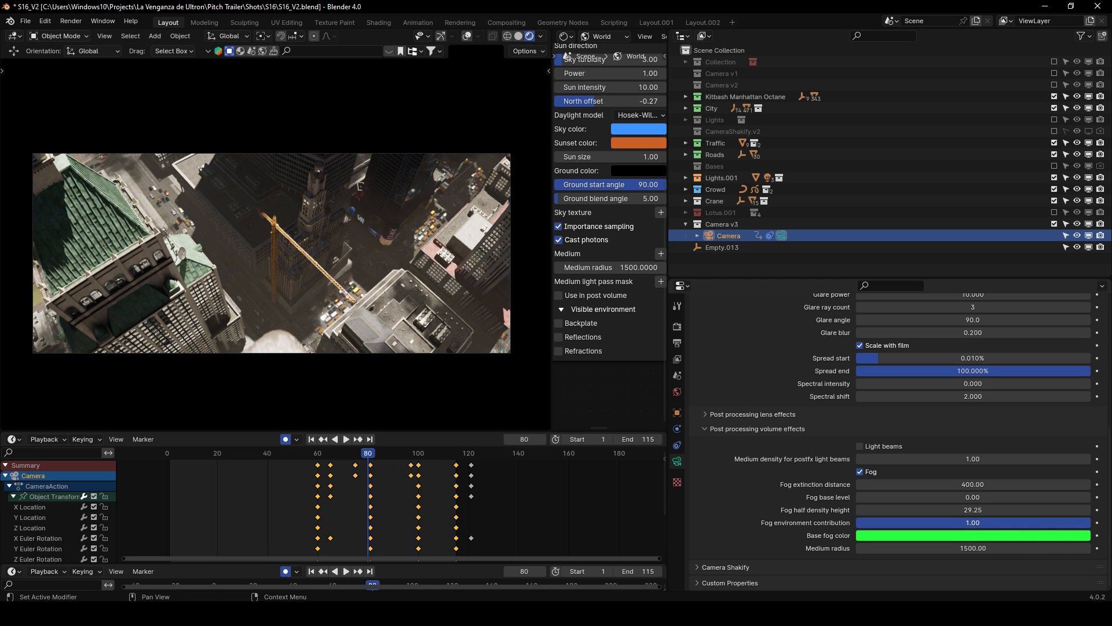
pyautogui.moveTo(1090, 523); pyautogui.dragTo(869, 522)
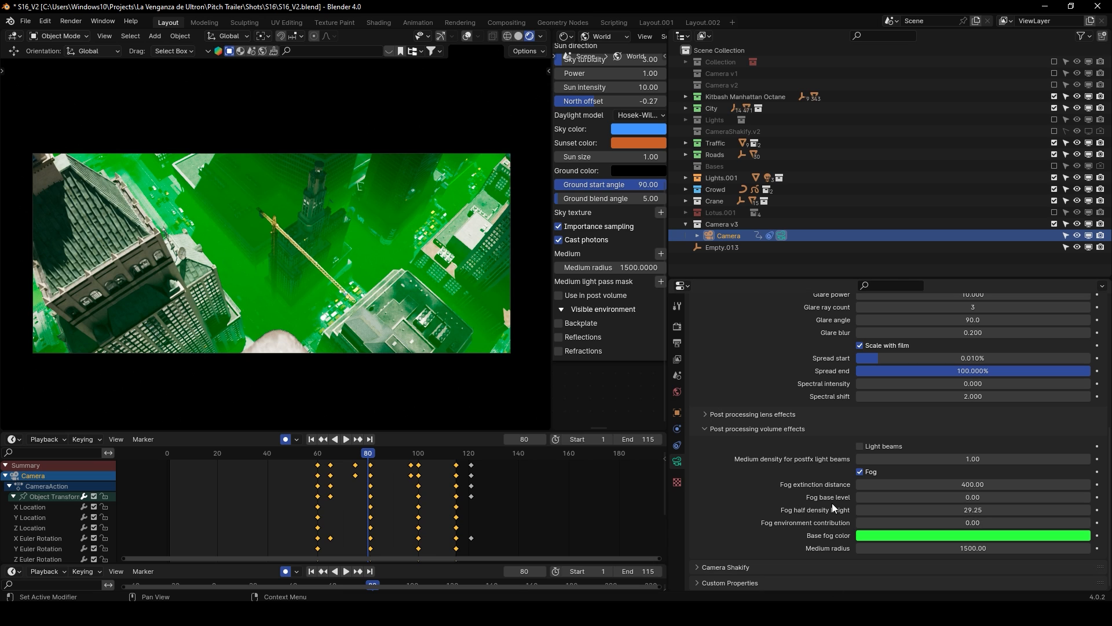
pyautogui.click(944, 522)
pyautogui.write('1')
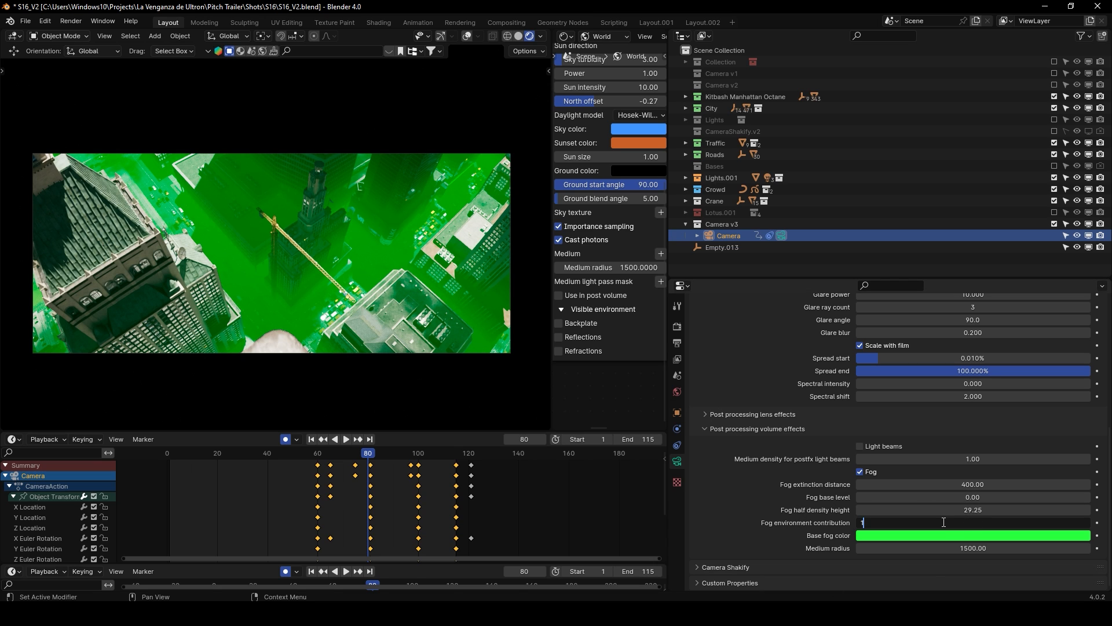
pyautogui.press('Return')
# Tint the base fog color blue with a hue of 0.648 and slightly reduced saturation, and set the fog environment contribution to 0.93
pyautogui.click(954, 535)
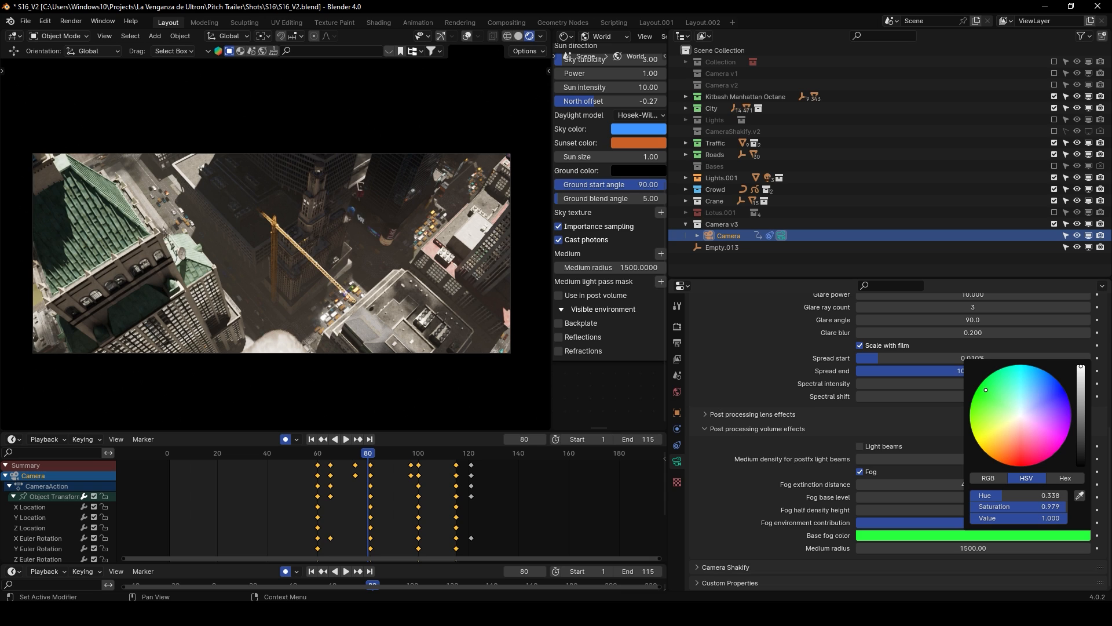
pyautogui.click(1032, 389)
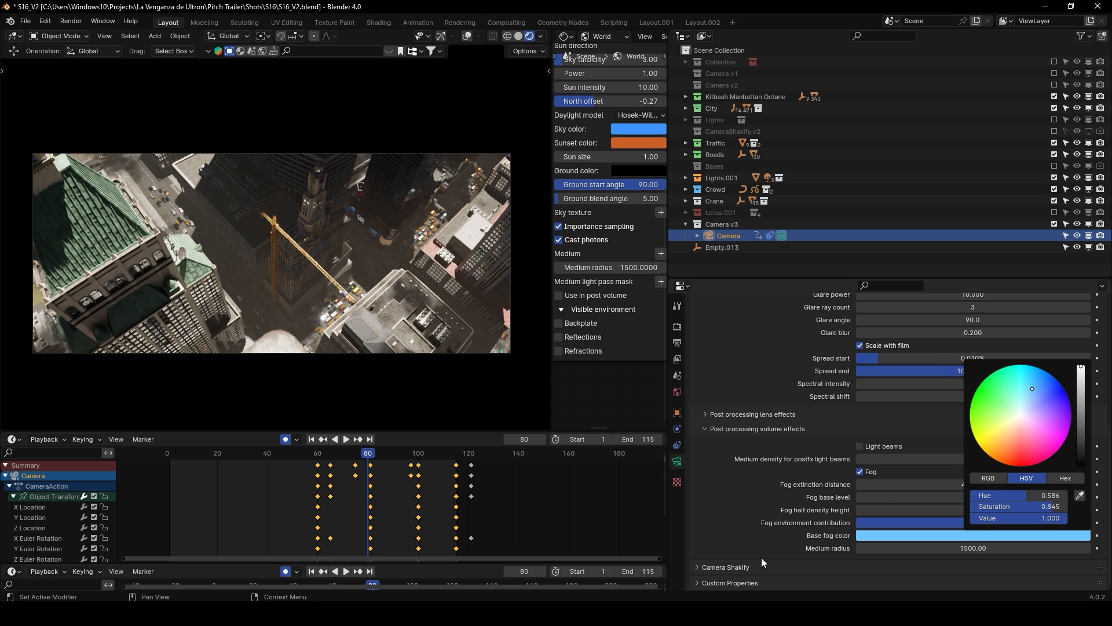
pyautogui.moveTo(1084, 520); pyautogui.dragTo(1048, 522)
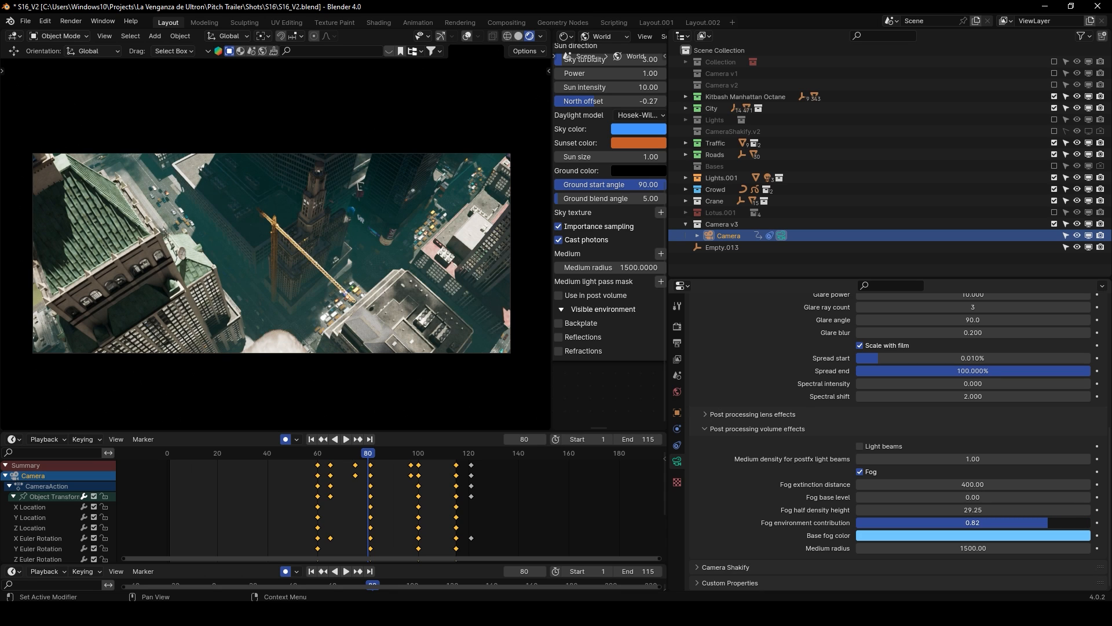
pyautogui.click(1051, 536)
pyautogui.moveTo(1033, 389); pyautogui.dragTo(1044, 394)
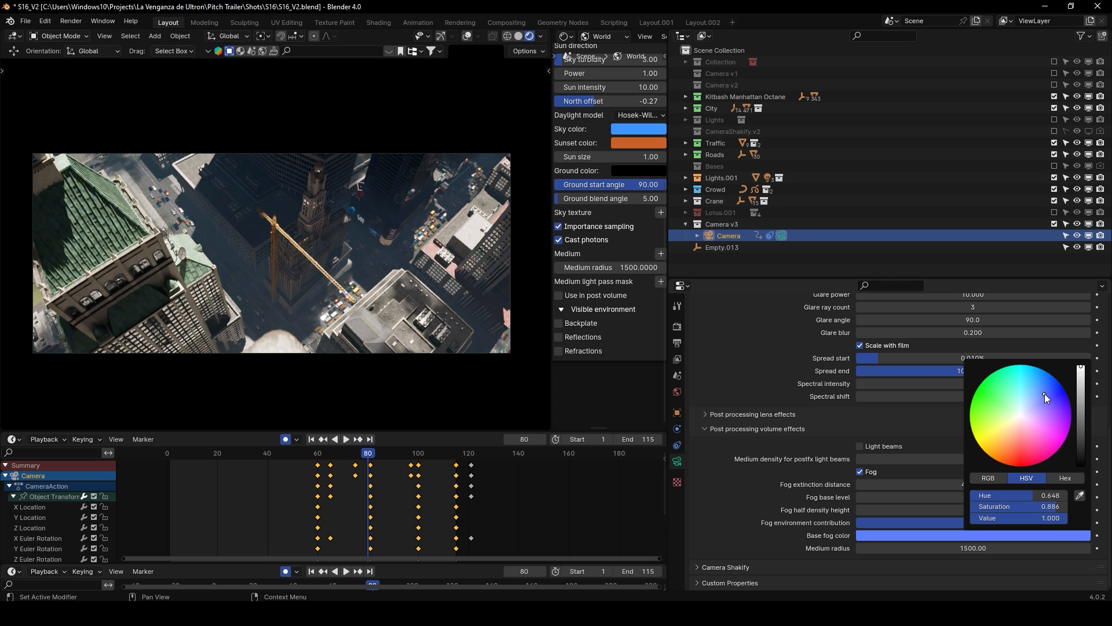
pyautogui.moveTo(996, 521); pyautogui.dragTo(1012, 522)
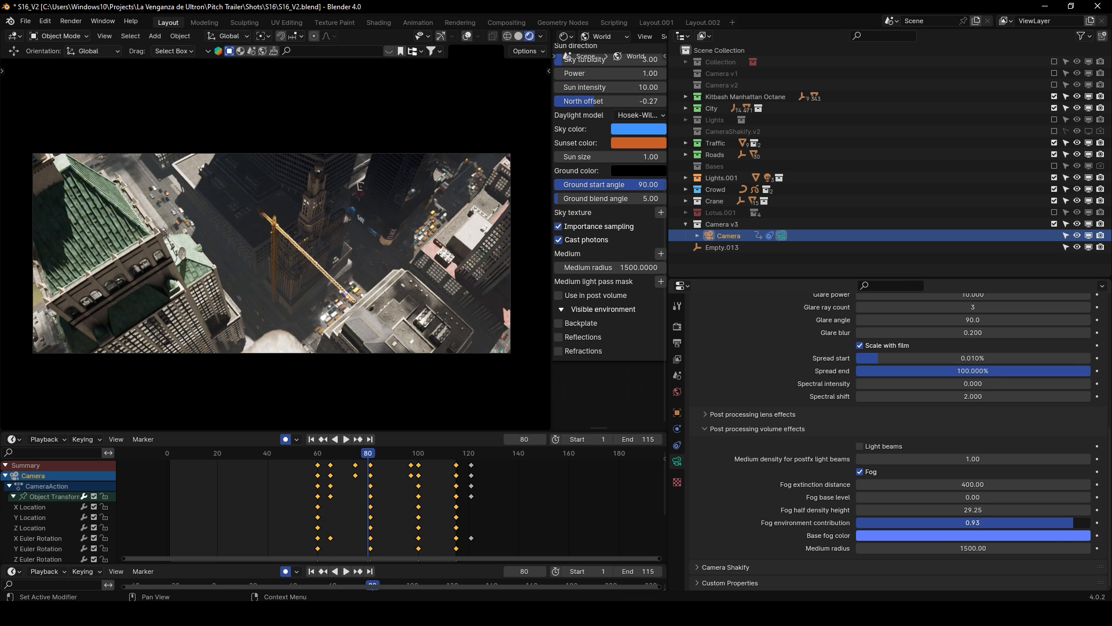
pyautogui.click(1066, 537)
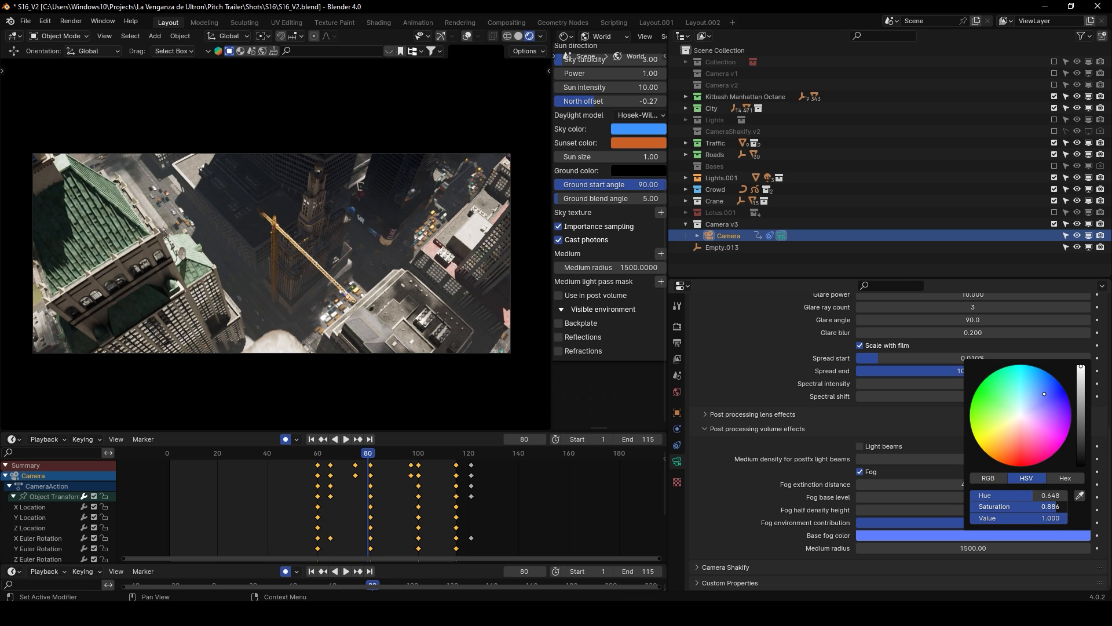
pyautogui.moveTo(1051, 507); pyautogui.dragTo(1048, 506)
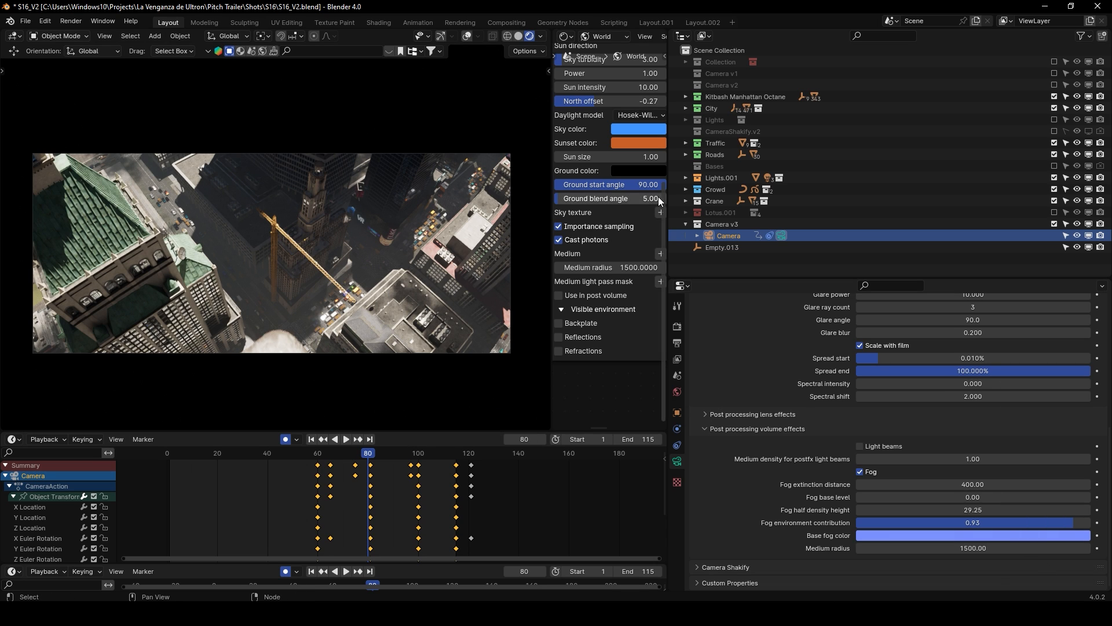
pyautogui.moveTo(668, 204); pyautogui.dragTo(792, 204)
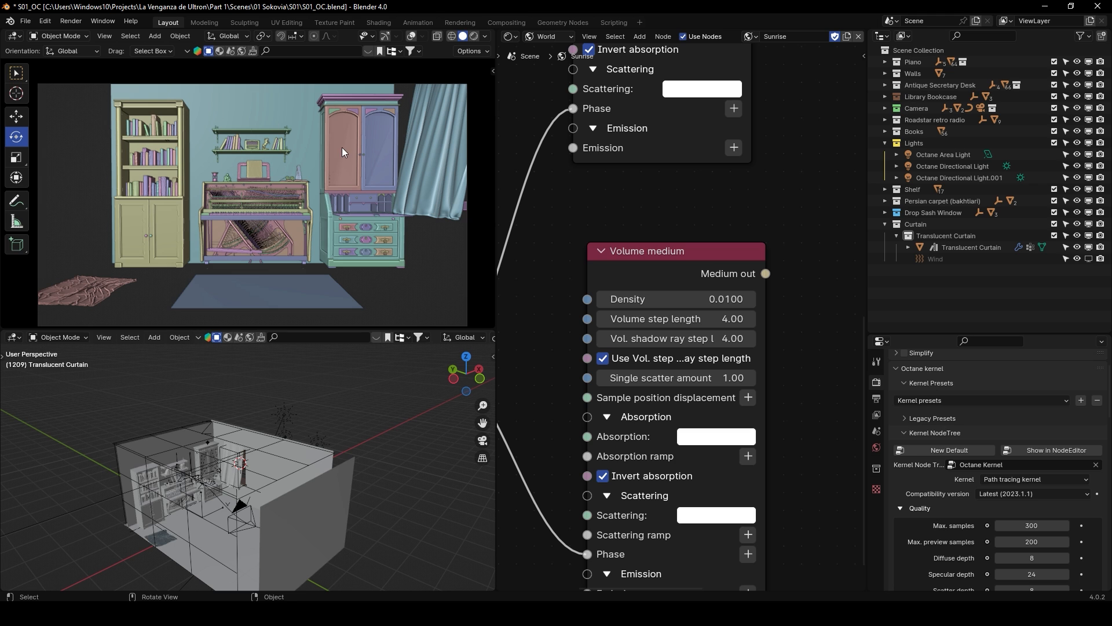
# Examine the Scattering medium node's settings in the interior scene's Sunrise world
pyautogui.scroll(-1, 691, 231)
pyautogui.scroll(-1, 725, 332)
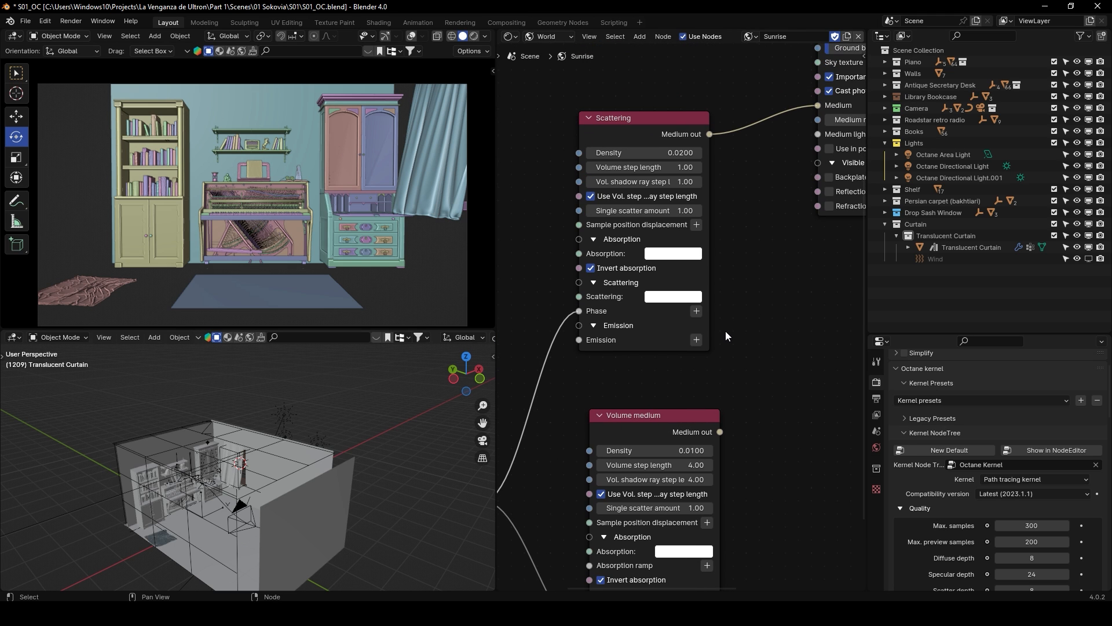
pyautogui.moveTo(573, 122); pyautogui.dragTo(604, 138, button='middle')
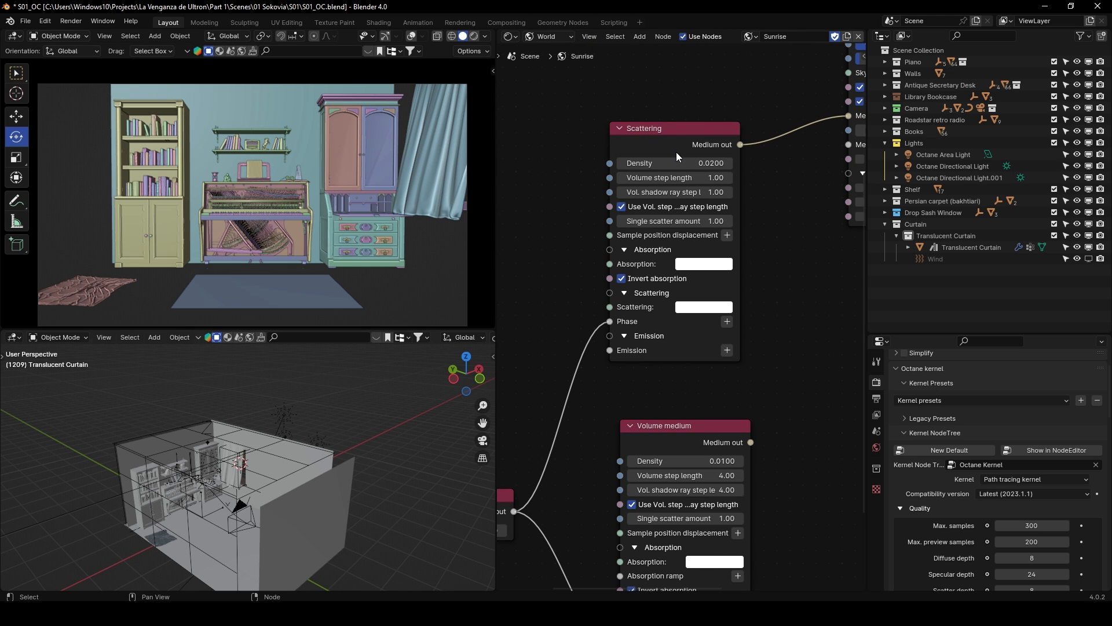
pyautogui.scroll(2, 684, 162)
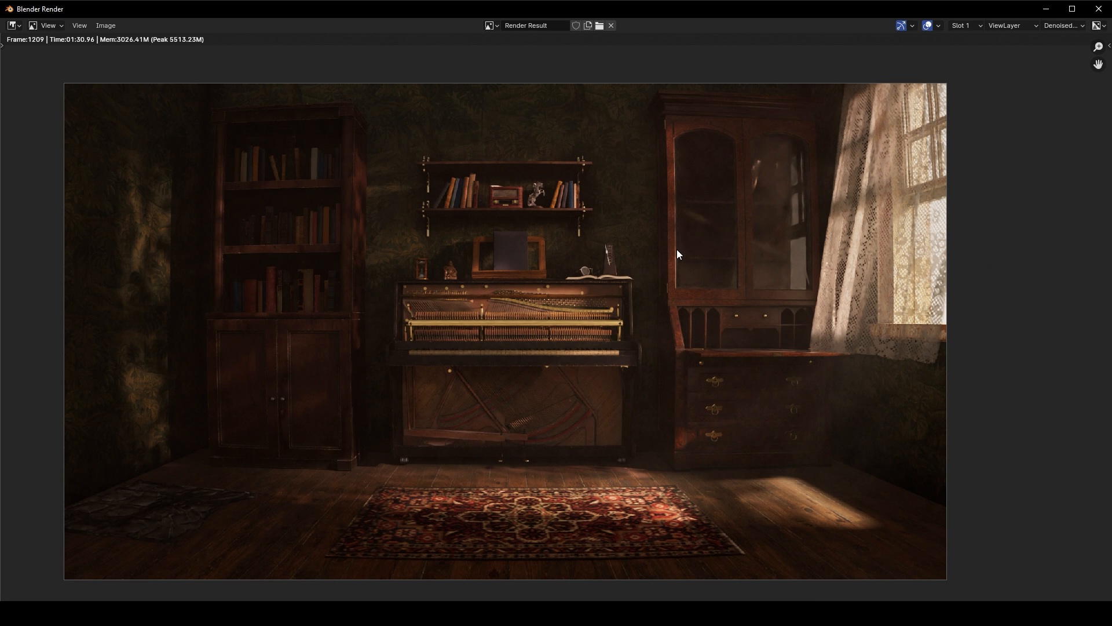
# Display the DenoisedVolume pass of the interior render and examine the light beams near the window
pyautogui.moveTo(677, 253); pyautogui.dragTo(643, 238, button='middle')
pyautogui.click(1062, 26)
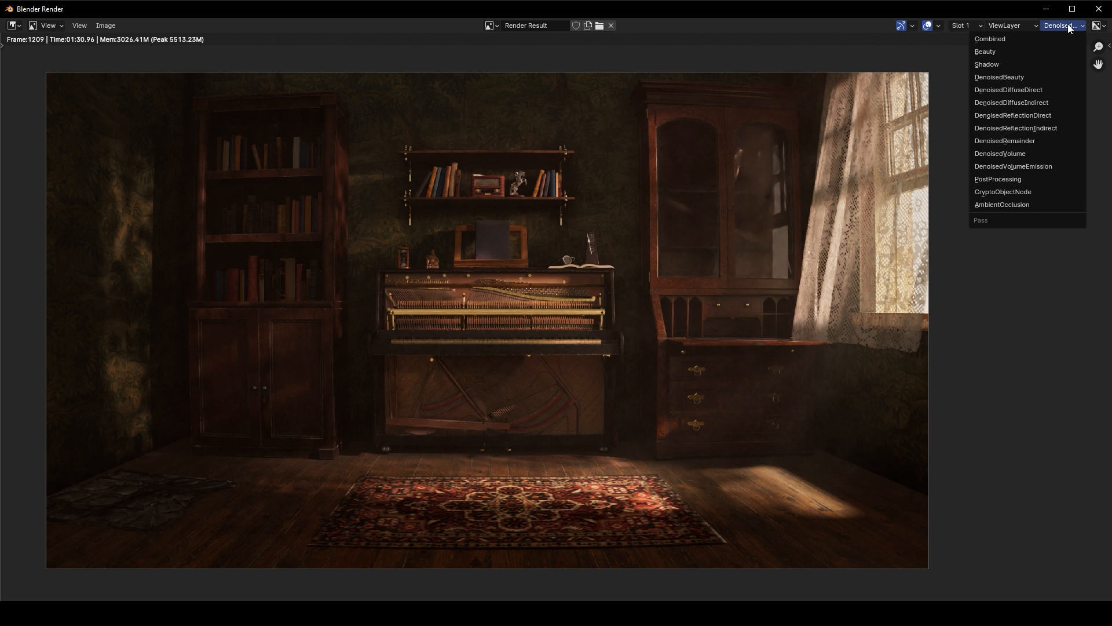
pyautogui.click(1026, 153)
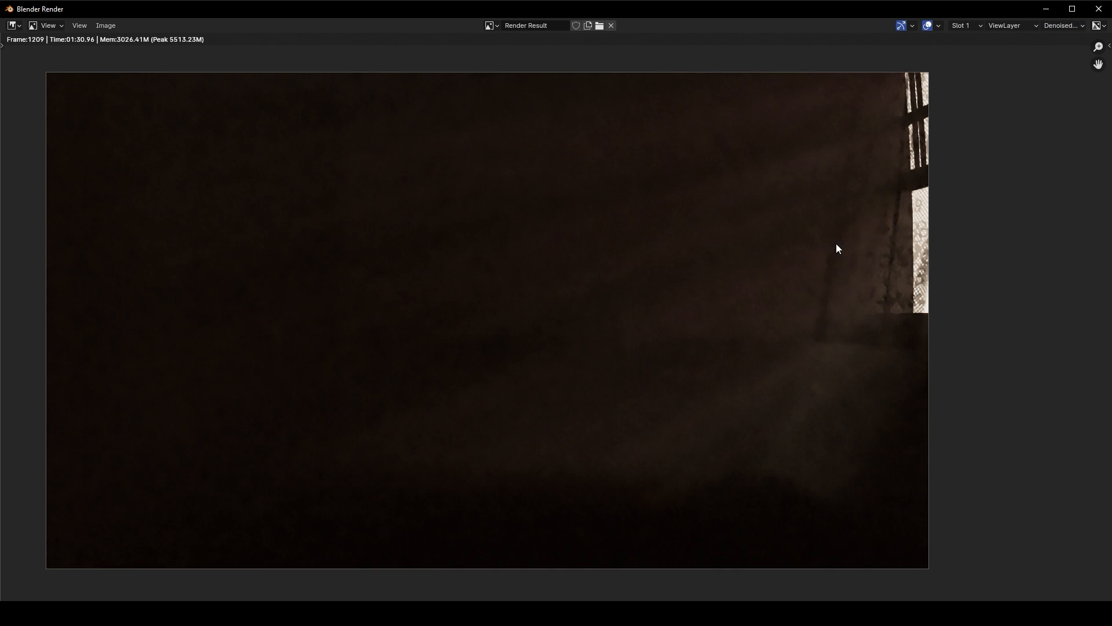
pyautogui.scroll(4, 707, 220)
pyautogui.scroll(-3, 897, 310)
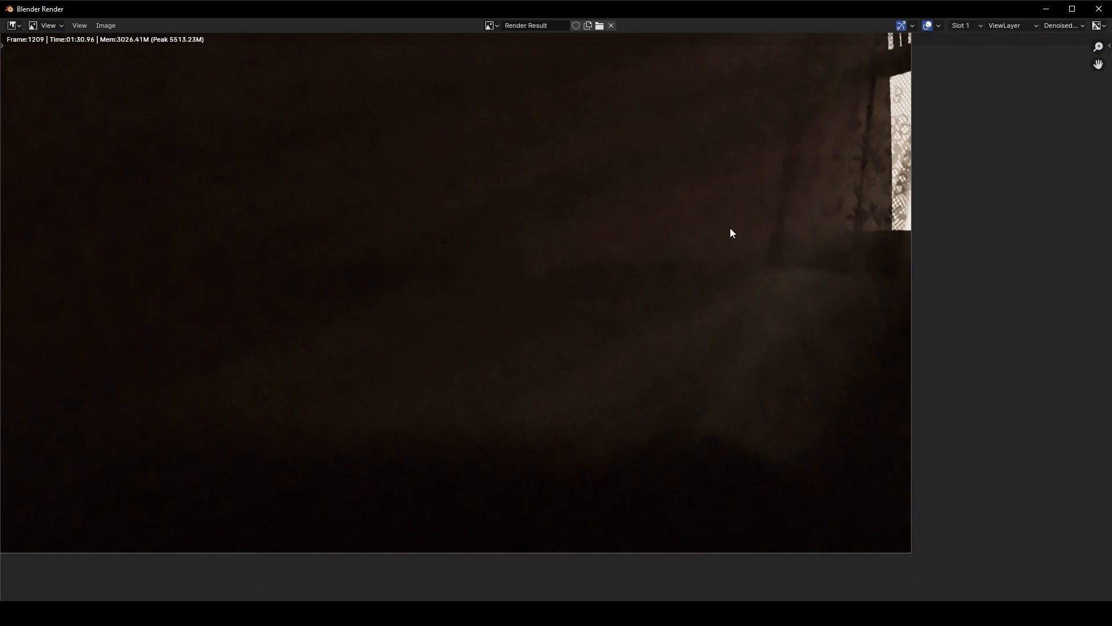
pyautogui.moveTo(682, 163); pyautogui.dragTo(565, 328, button='middle')
pyautogui.scroll(2, 752, 352)
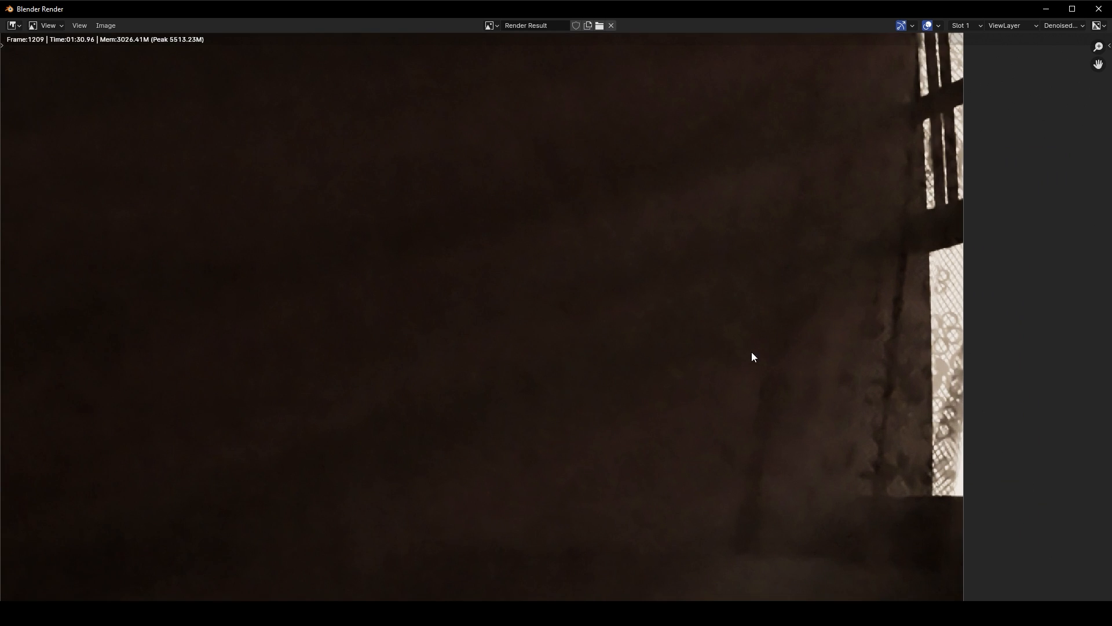
pyautogui.moveTo(767, 356); pyautogui.dragTo(665, 359, button='middle')
pyautogui.scroll(-5, 665, 359)
pyautogui.moveTo(566, 363); pyautogui.dragTo(642, 354, button='middle')
pyautogui.scroll(4, 717, 317)
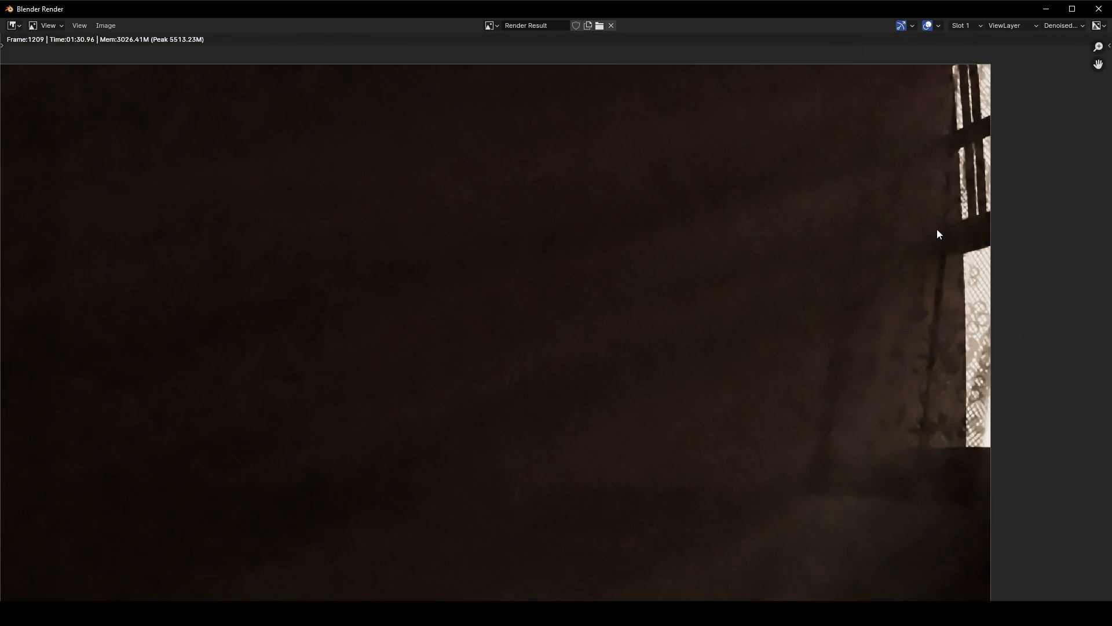
pyautogui.moveTo(937, 231); pyautogui.dragTo(786, 223, button='middle')
# Switch the render to the DenoisedBeauty pass, examine the haze over the desk drawers, and close the render view
pyautogui.click(1064, 25)
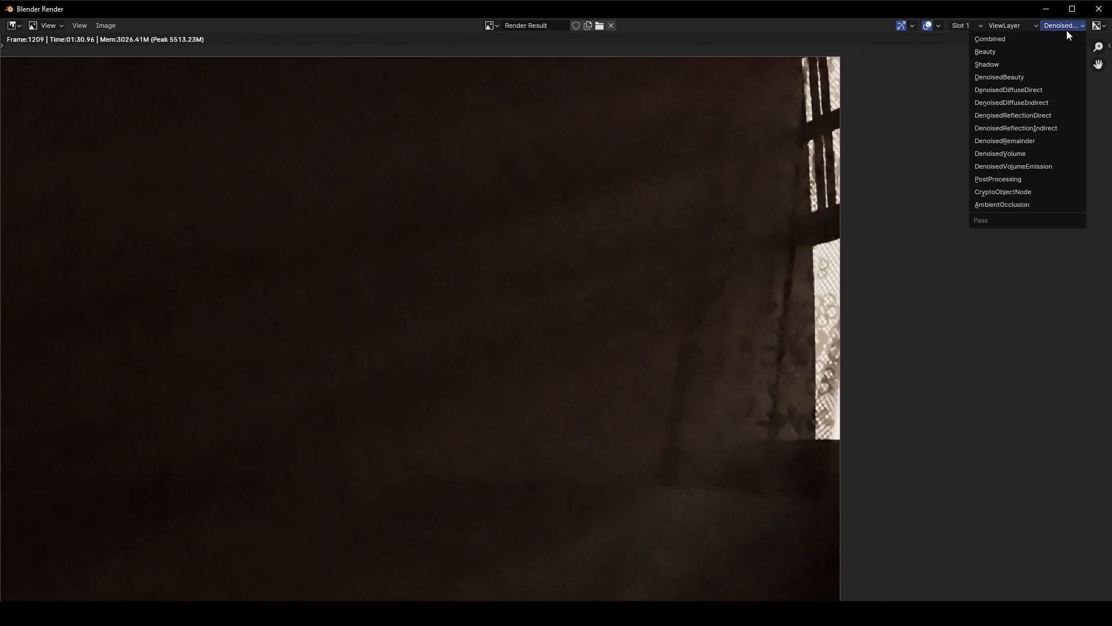
pyautogui.click(1024, 75)
pyautogui.moveTo(681, 272); pyautogui.dragTo(698, 69, button='middle')
pyautogui.moveTo(685, 329); pyautogui.dragTo(751, 287, button='middle')
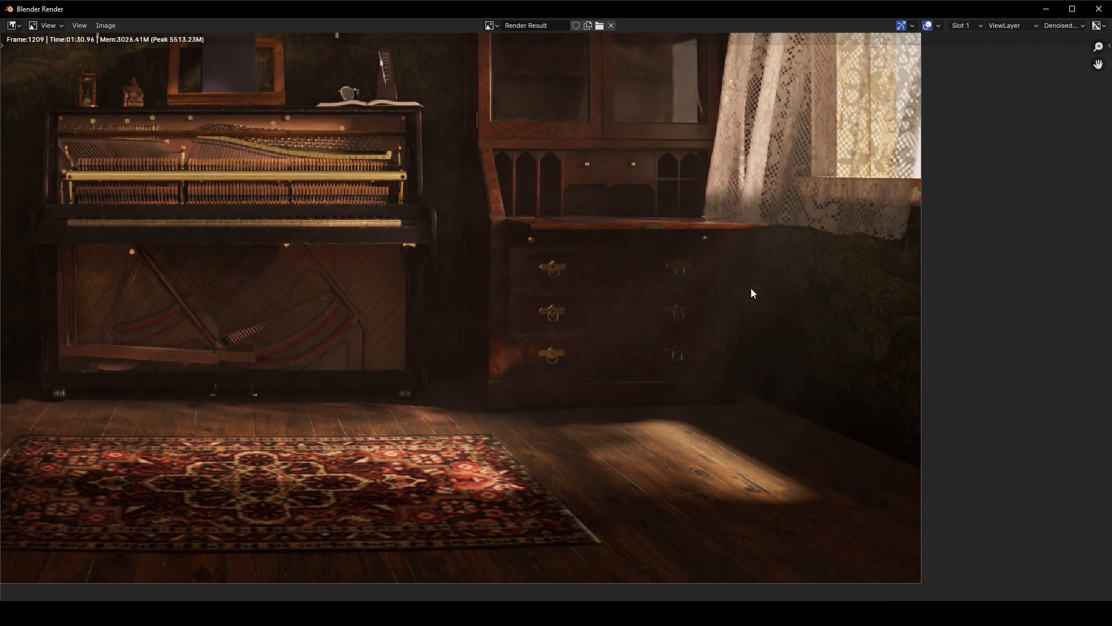
pyautogui.scroll(2, 751, 287)
pyautogui.moveTo(822, 325); pyautogui.dragTo(809, 304, button='middle')
pyautogui.scroll(3, 811, 310)
pyautogui.scroll(1, 747, 328)
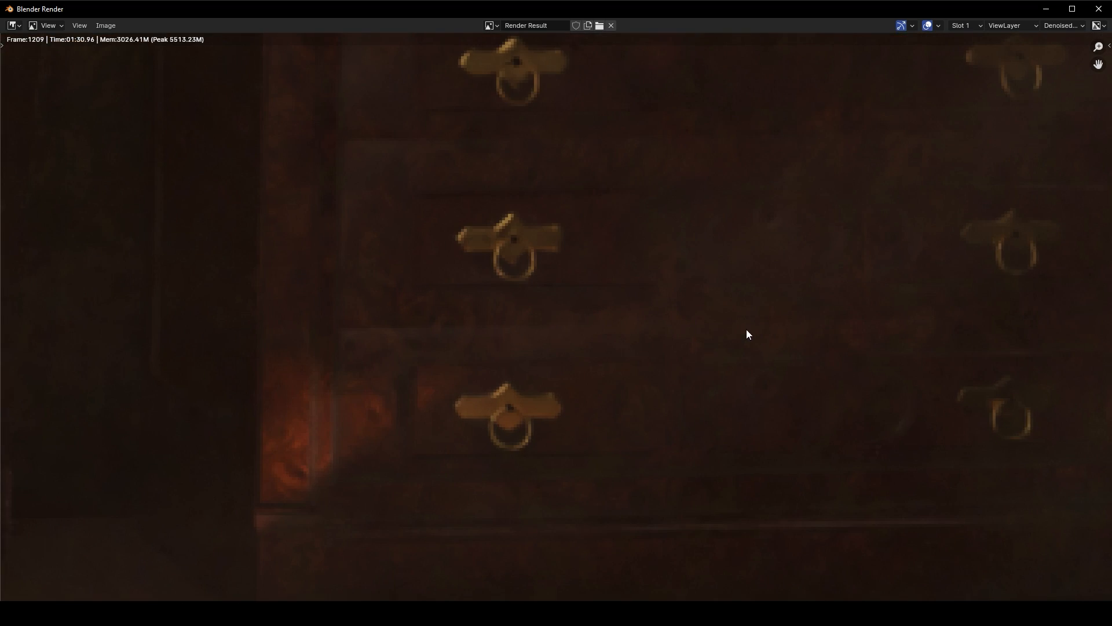
pyautogui.scroll(-3, 747, 328)
pyautogui.moveTo(728, 377); pyautogui.dragTo(530, 405, button='middle')
pyautogui.scroll(-2, 529, 404)
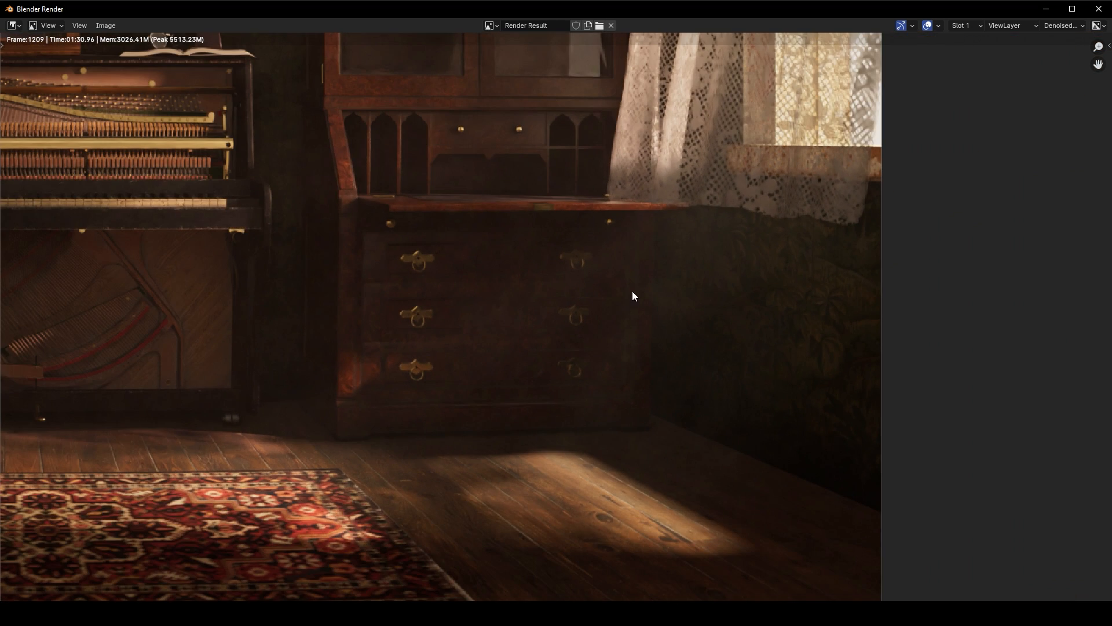
pyautogui.scroll(2, 622, 323)
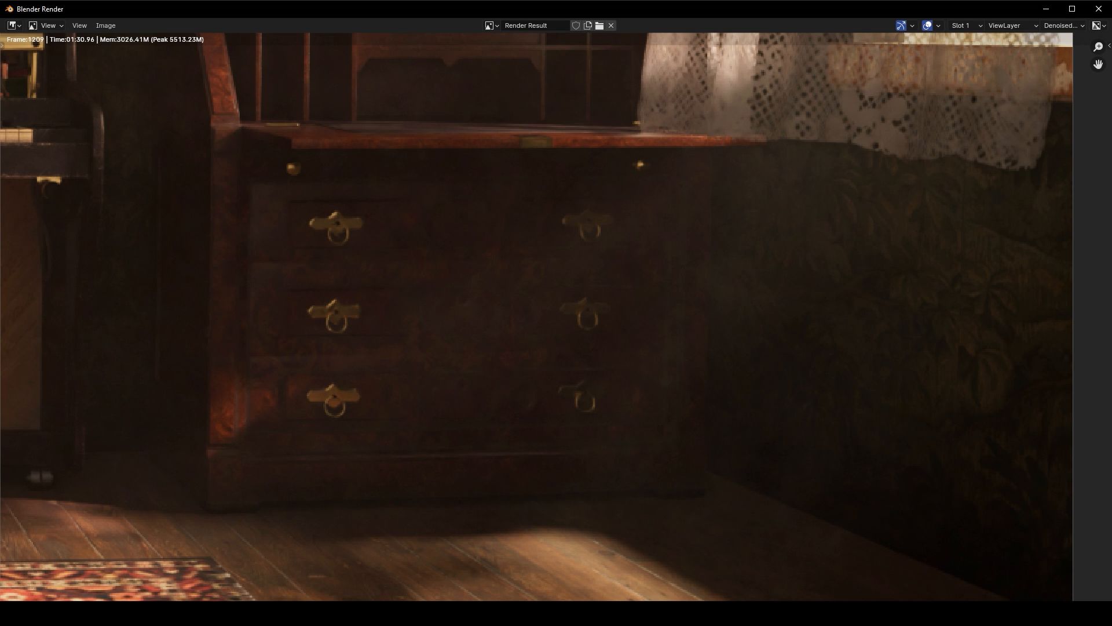
pyautogui.press('Escape')
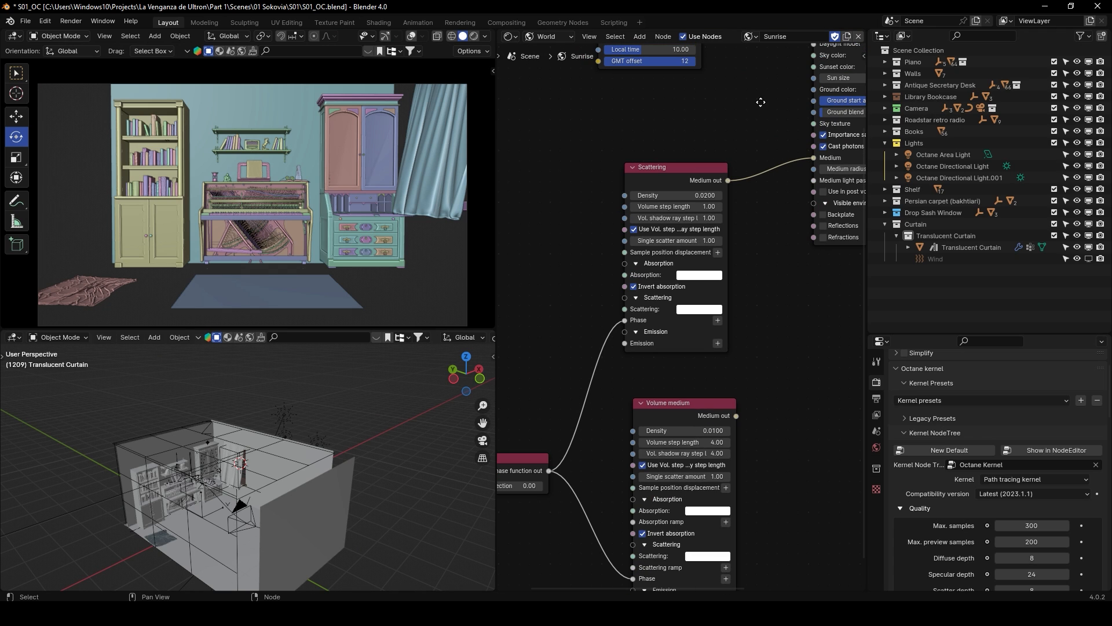
# Review the Daylight environment node's settings in the Sunrise world
pyautogui.moveTo(745, 136); pyautogui.dragTo(592, 216, button='middle')
pyautogui.scroll(4, 603, 252)
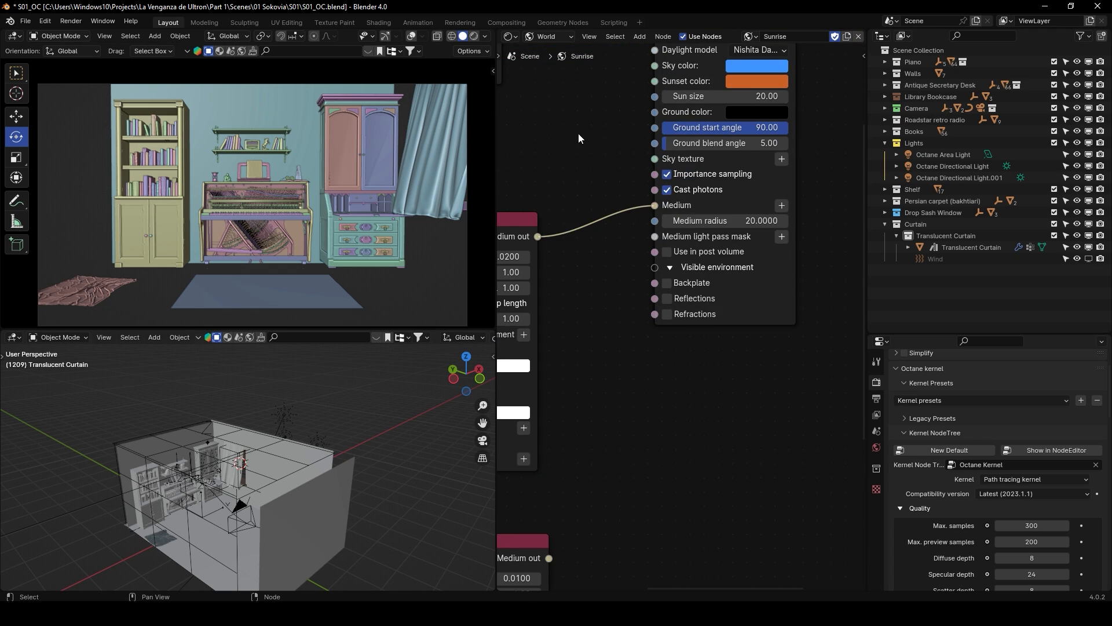
pyautogui.moveTo(578, 134); pyautogui.dragTo(573, 337, button='middle')
pyautogui.click(710, 129)
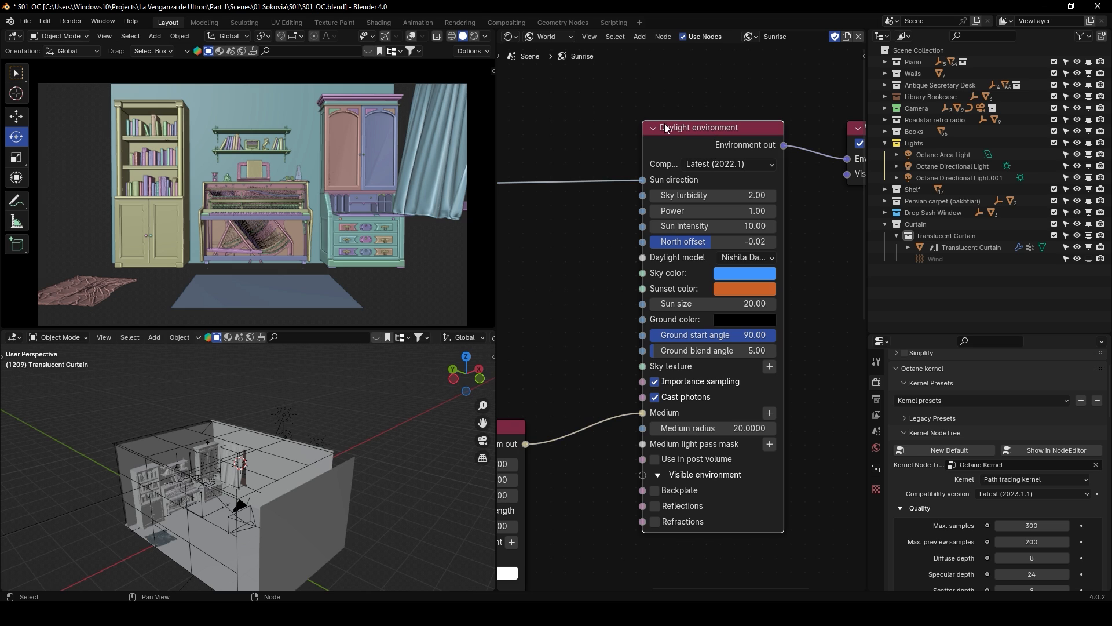
# Show the Octane Area Light's object node tree and examine its black body emission and distribution image
pyautogui.click(954, 155)
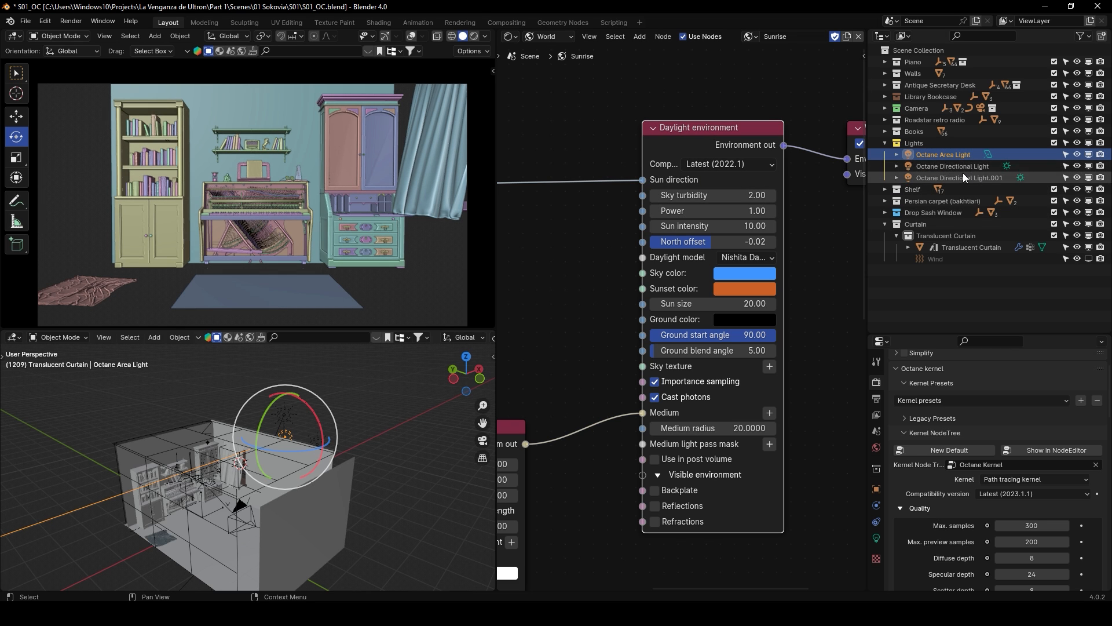
pyautogui.click(547, 36)
pyautogui.click(551, 67)
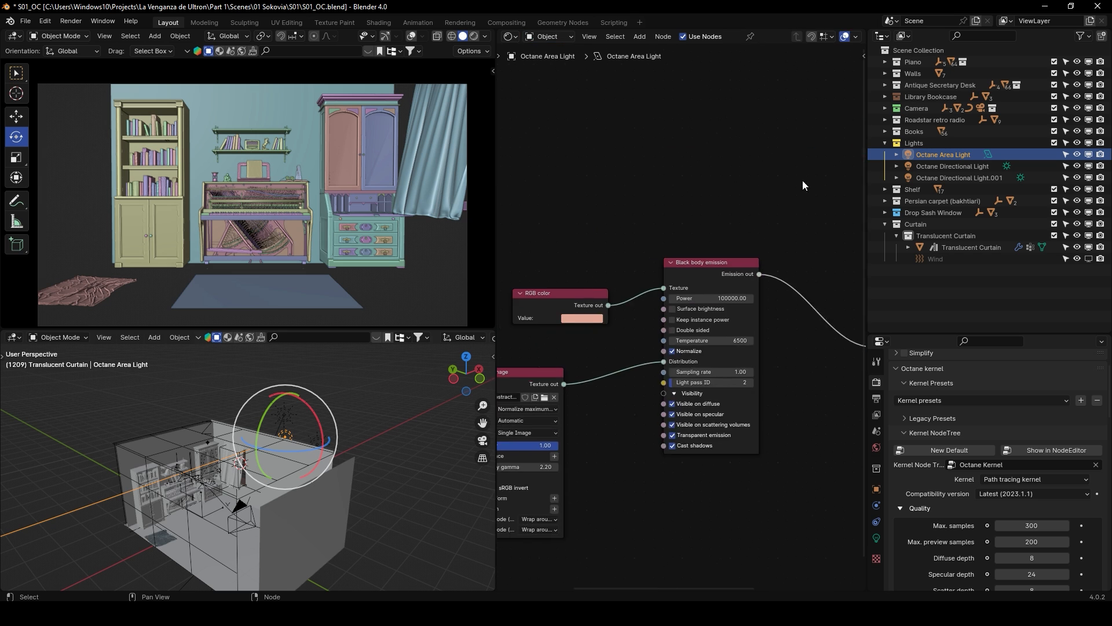
pyautogui.moveTo(695, 368); pyautogui.dragTo(798, 297, button='middle')
pyautogui.moveTo(763, 259); pyautogui.dragTo(652, 339, button='middle')
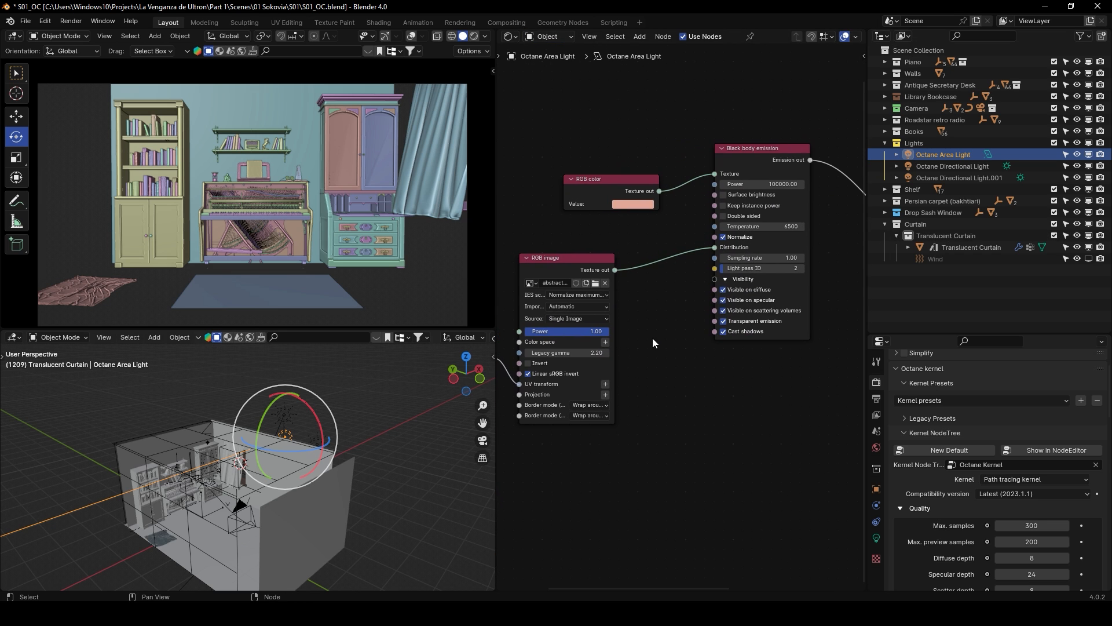
# Inspect the texture emission settings of both Octane directional lights
pyautogui.click(957, 165)
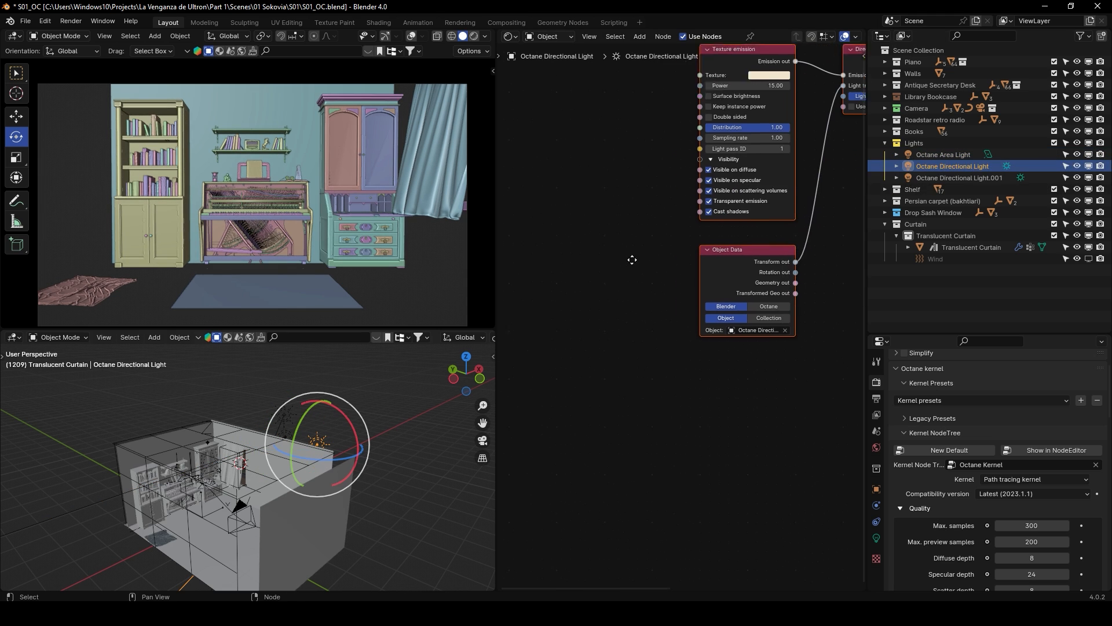
pyautogui.click(964, 173)
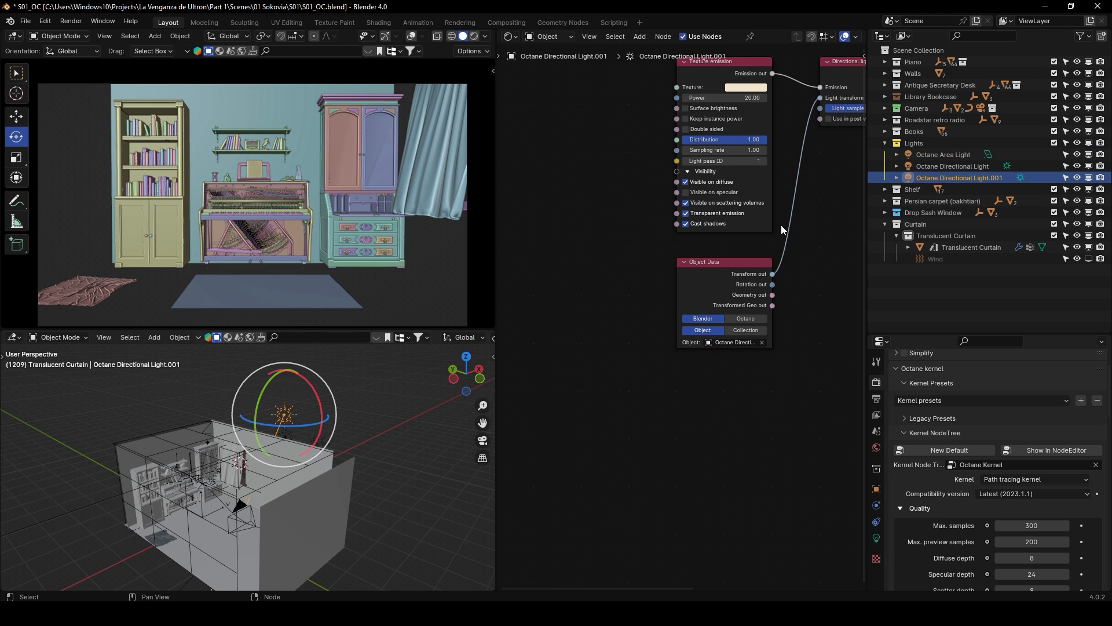
pyautogui.scroll(2, 710, 255)
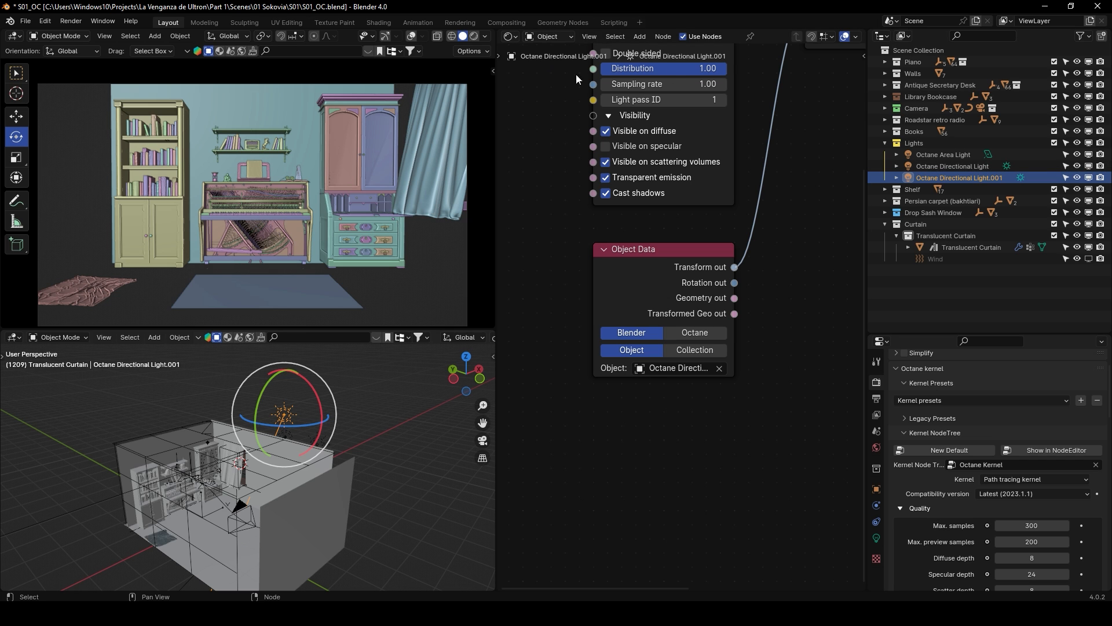
# Return to the Sunrise world's node tree and review the Scattering node's link to the Daylight environment's medium
pyautogui.click(553, 36)
pyautogui.click(552, 76)
pyautogui.moveTo(682, 206); pyautogui.dragTo(603, 173, button='middle')
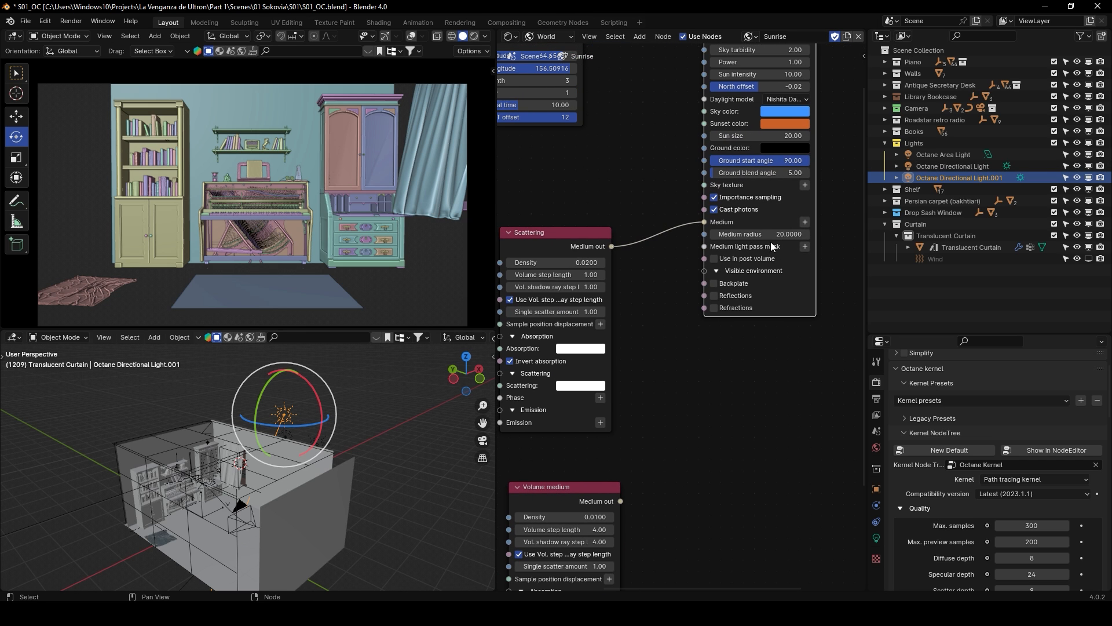
pyautogui.moveTo(637, 313); pyautogui.dragTo(768, 280, button='middle')
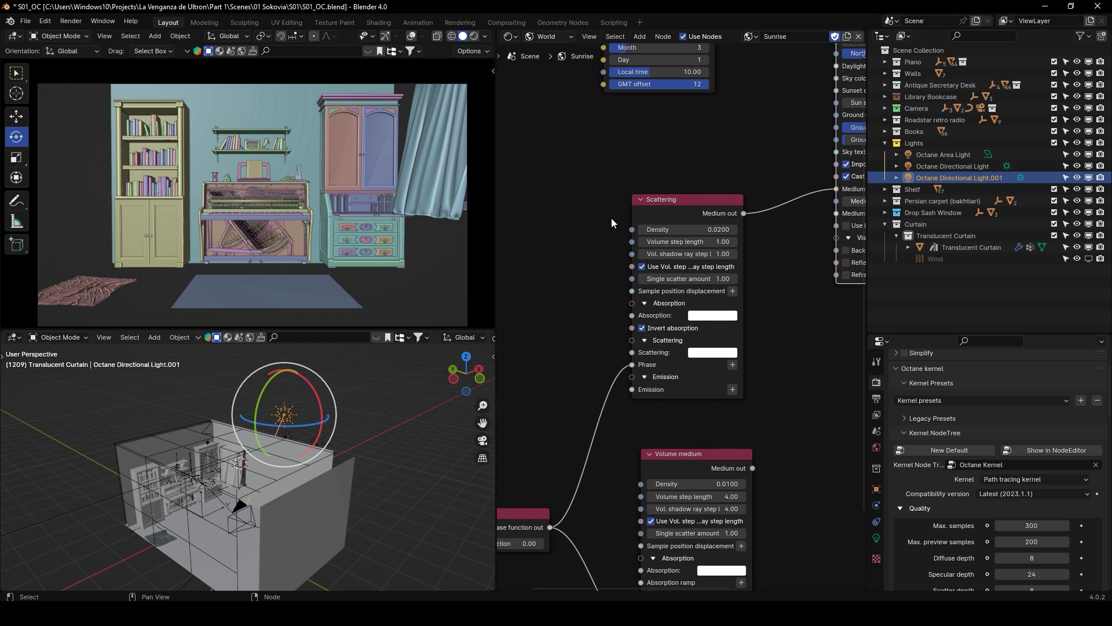
# Examine the unconnected Volume medium node and the Schlick phase function feeding both mediums
pyautogui.moveTo(612, 219); pyautogui.dragTo(616, 175, button='middle')
pyautogui.moveTo(679, 161); pyautogui.dragTo(679, 163)
pyautogui.moveTo(575, 217); pyautogui.dragTo(576, 152, button='middle')
pyautogui.moveTo(705, 344); pyautogui.dragTo(690, 329)
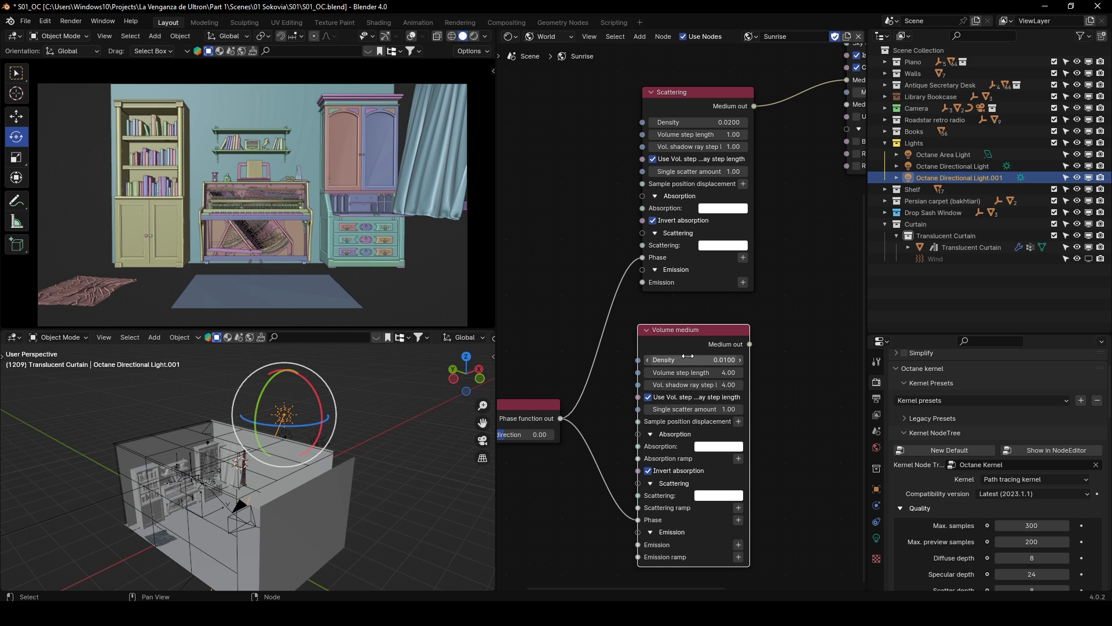
pyautogui.moveTo(599, 306); pyautogui.dragTo(671, 212, button='middle')
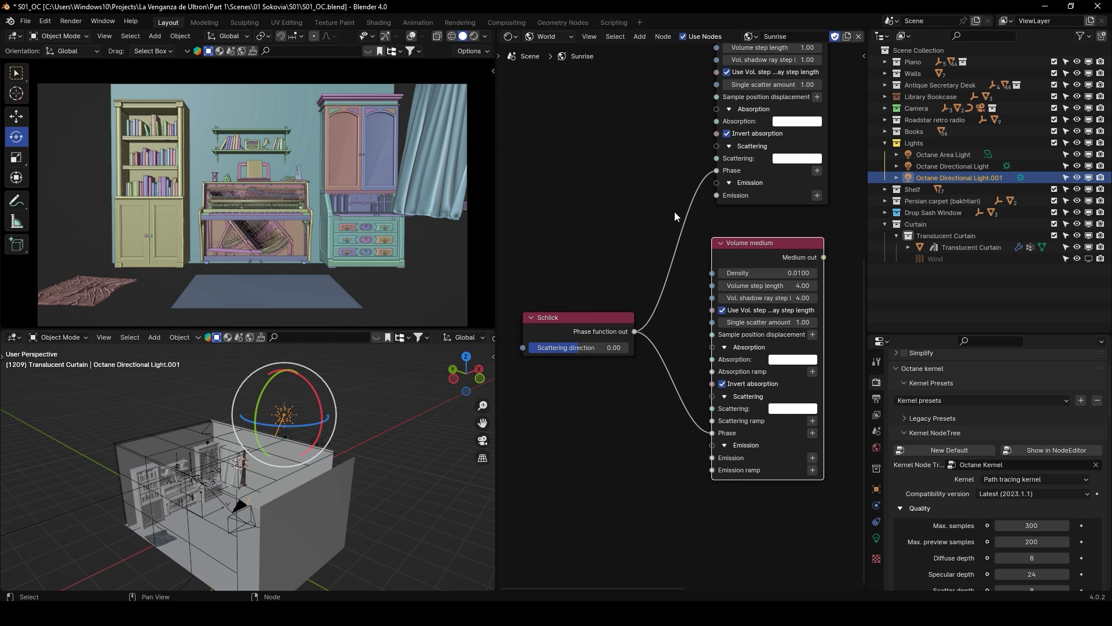
# Compare the density and step length settings of the Scattering and Volume medium nodes
pyautogui.moveTo(772, 255); pyautogui.dragTo(702, 429, button='middle')
pyautogui.scroll(5, 801, 263)
pyautogui.scroll(-1, 791, 301)
pyautogui.moveTo(780, 317); pyautogui.dragTo(720, 443, button='middle')
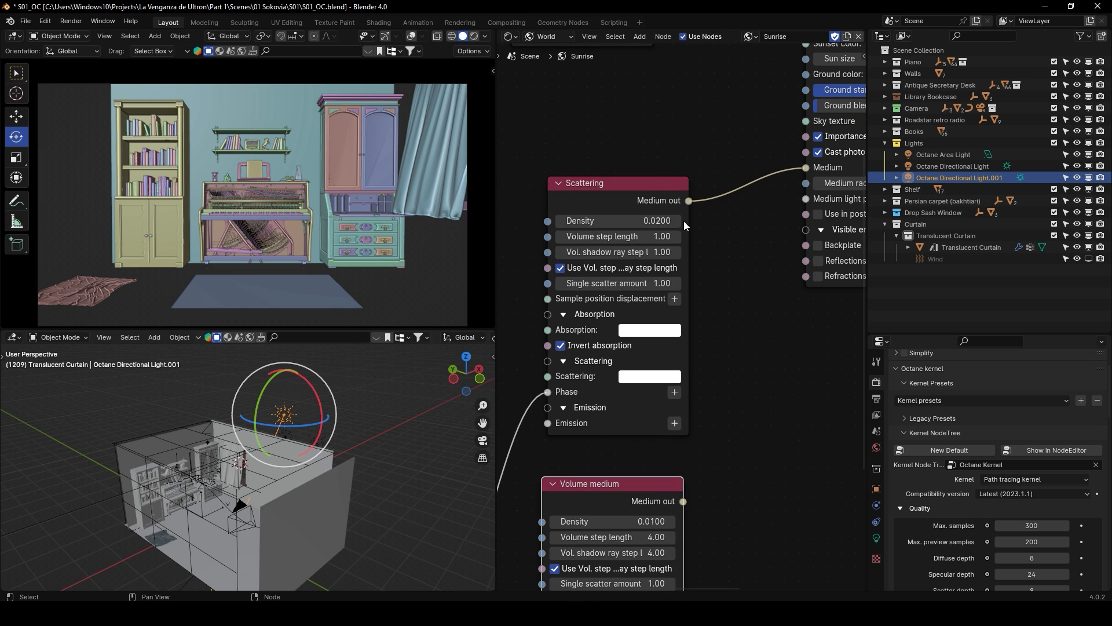
pyautogui.click(651, 187)
pyautogui.moveTo(616, 475); pyautogui.dragTo(647, 329, button='middle')
pyautogui.click(647, 331)
pyautogui.moveTo(765, 179); pyautogui.dragTo(767, 268, button='middle')
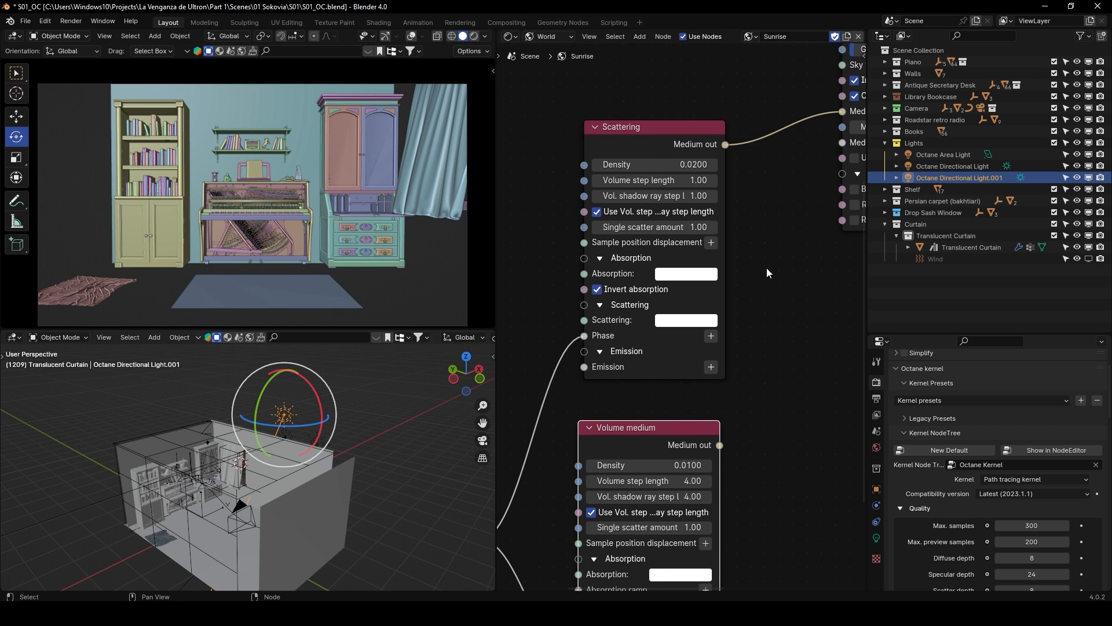
pyautogui.moveTo(756, 205); pyautogui.dragTo(768, 319, button='middle')
pyautogui.scroll(2, 766, 338)
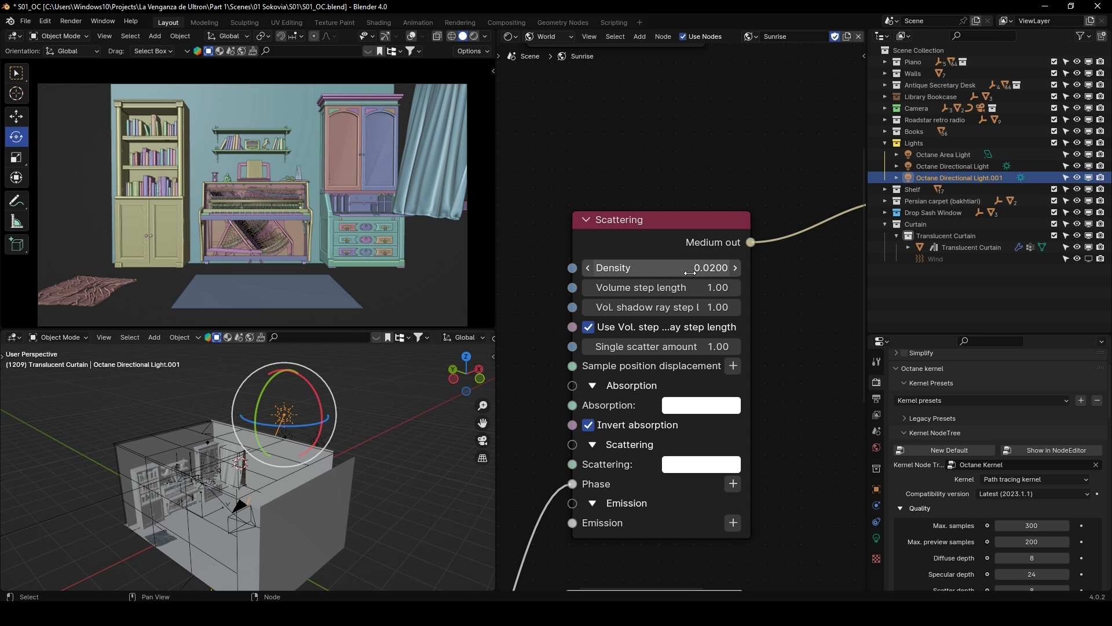
pyautogui.moveTo(768, 431); pyautogui.dragTo(756, 374, button='middle')
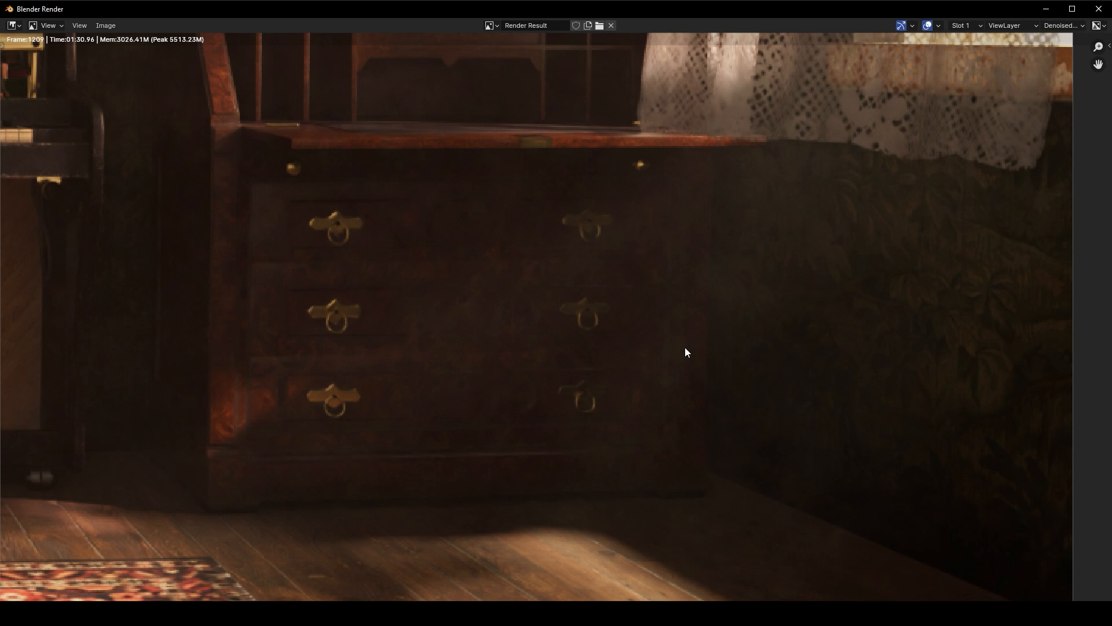
# Recheck the whole DenoisedVolume pass of the interior render and close the render view
pyautogui.scroll(-4, 685, 346)
pyautogui.scroll(4, 725, 315)
pyautogui.click(1062, 27)
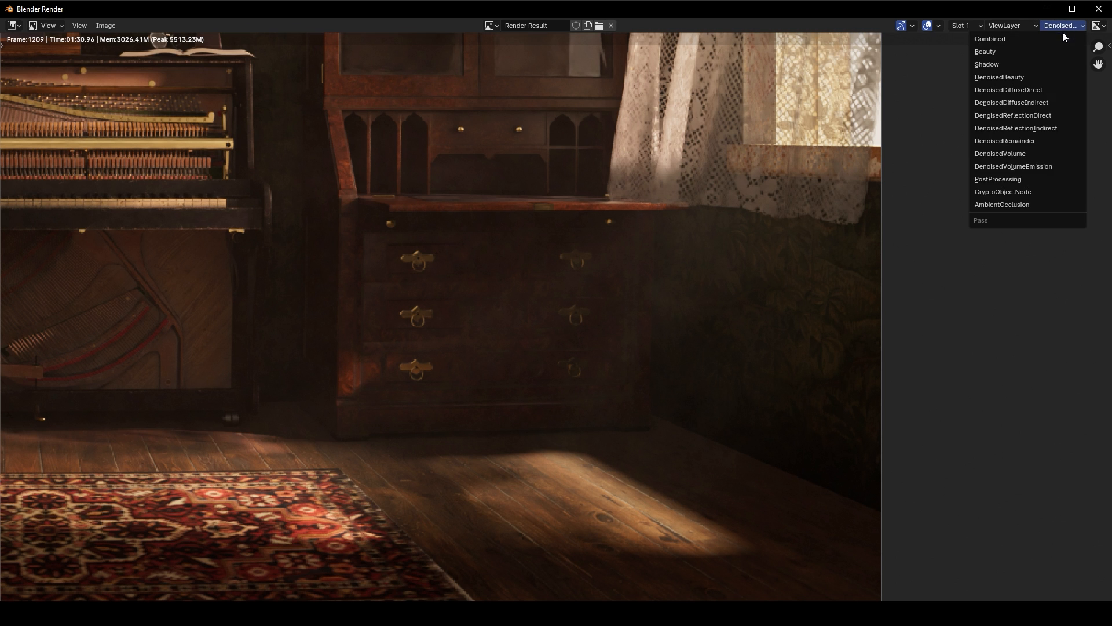
pyautogui.click(1021, 154)
pyautogui.scroll(-6, 650, 230)
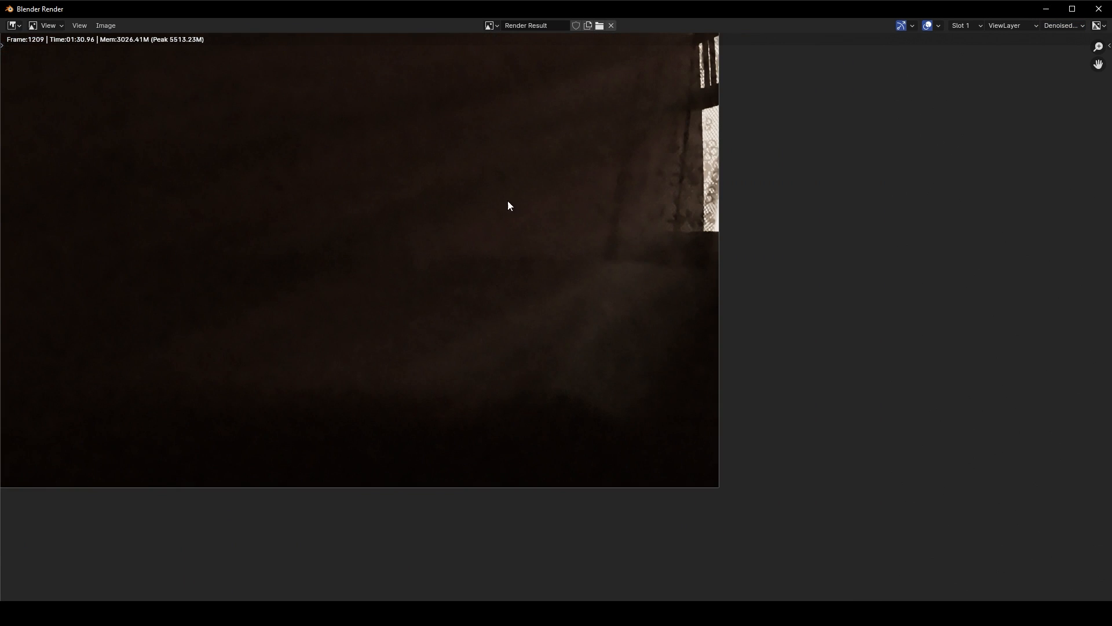
pyautogui.scroll(3, 662, 270)
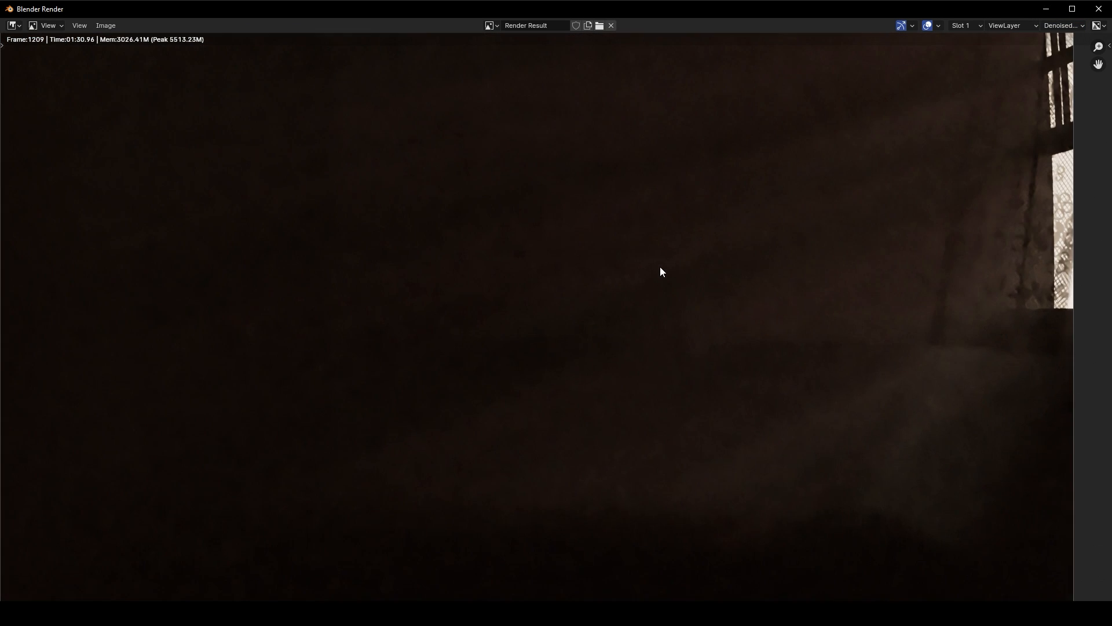
pyautogui.press('Escape')
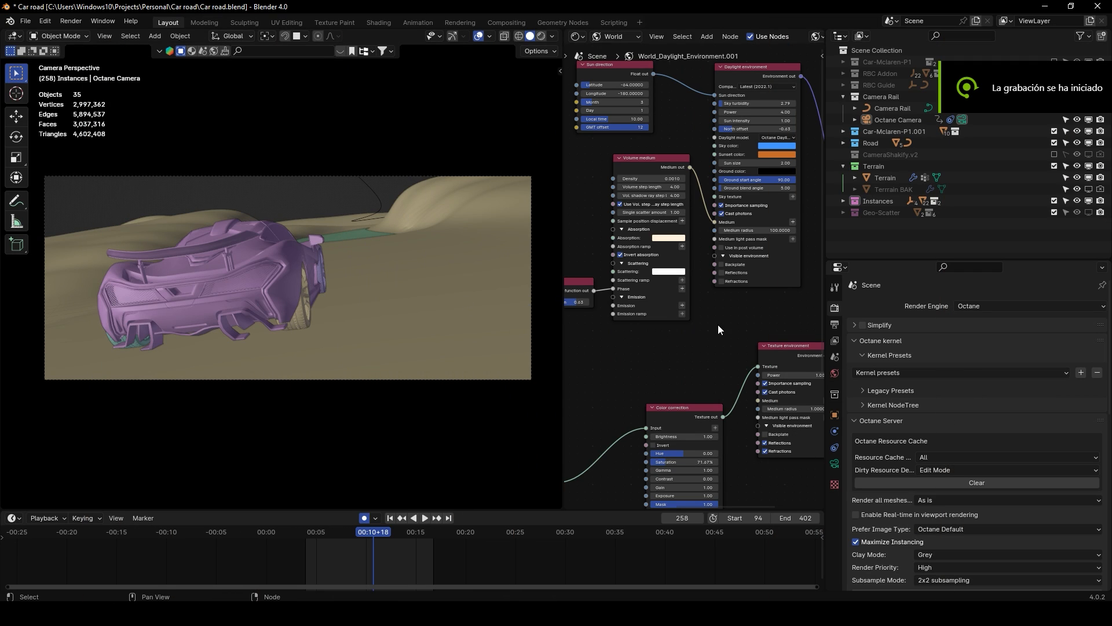
# Widen the node editor in the car road scene to fit the world's daylight and volume nodes
pyautogui.scroll(2, 673, 342)
pyautogui.moveTo(673, 339); pyautogui.dragTo(718, 353, button='middle')
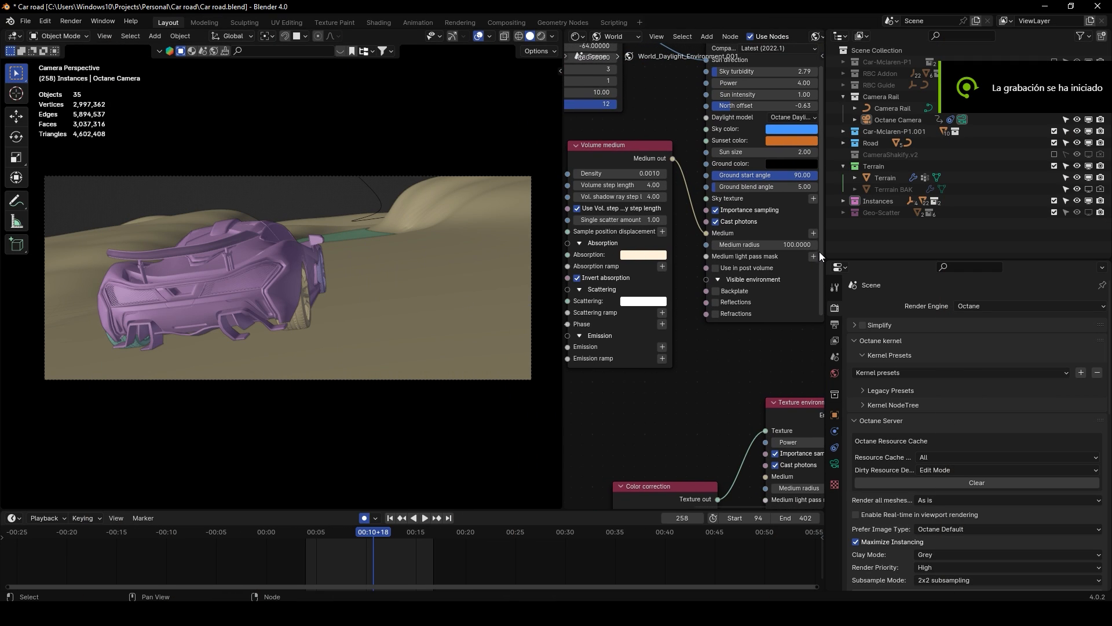
pyautogui.moveTo(826, 247); pyautogui.dragTo(936, 247)
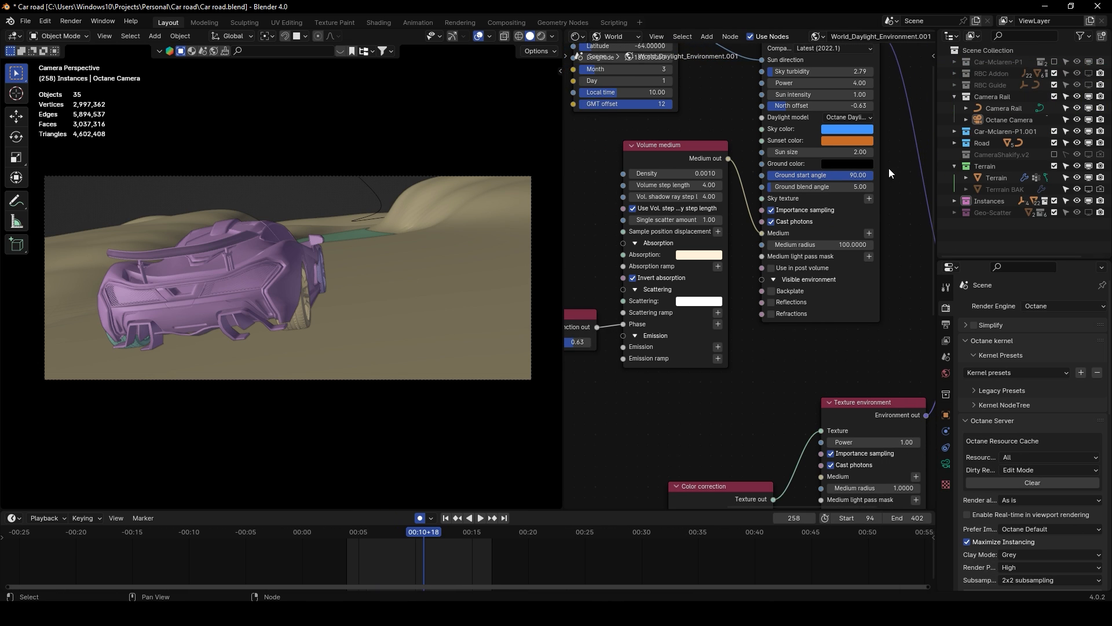
pyautogui.moveTo(889, 168); pyautogui.dragTo(890, 311, button='middle')
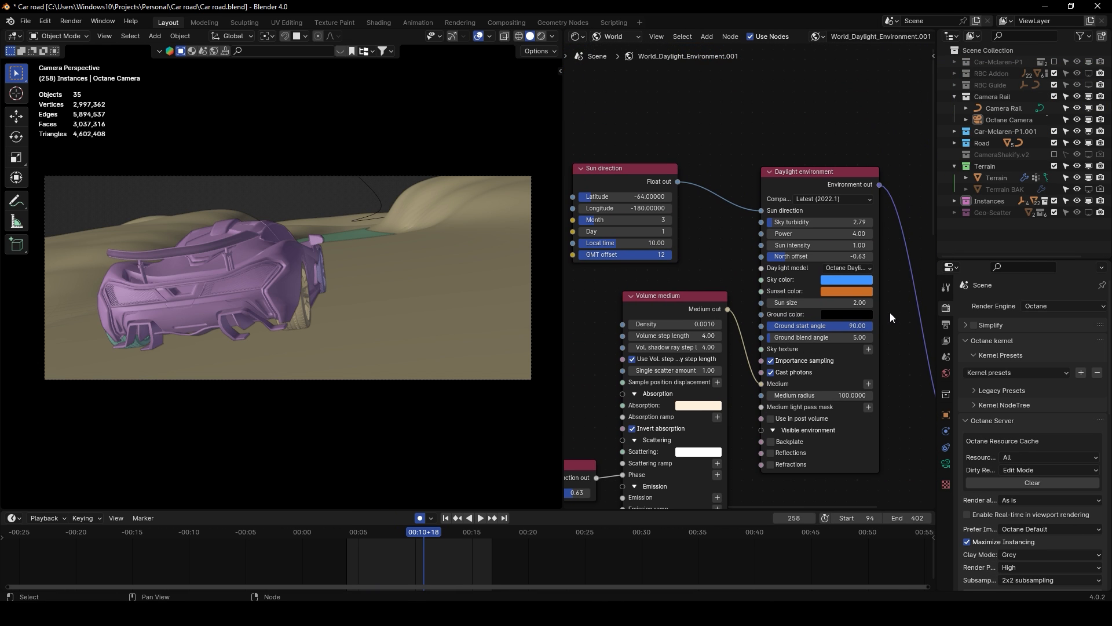
# Examine the Daylight environment and its connected Volume medium settings in the car road world
pyautogui.click(778, 171)
pyautogui.keyDown('shift'); pyautogui.scroll(-1, 845, 257); pyautogui.keyUp('shift')
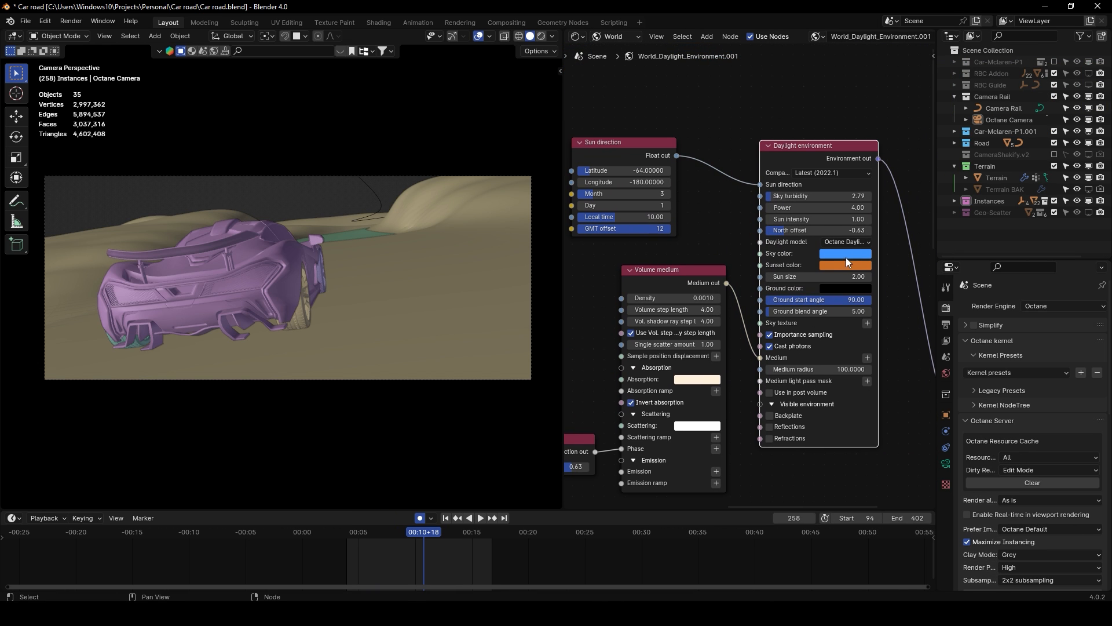
pyautogui.moveTo(651, 249); pyautogui.dragTo(708, 169, button='middle')
pyautogui.moveTo(607, 291); pyautogui.dragTo(596, 256, button='middle')
pyautogui.moveTo(772, 390); pyautogui.dragTo(729, 391, button='middle')
pyautogui.scroll(2, 729, 391)
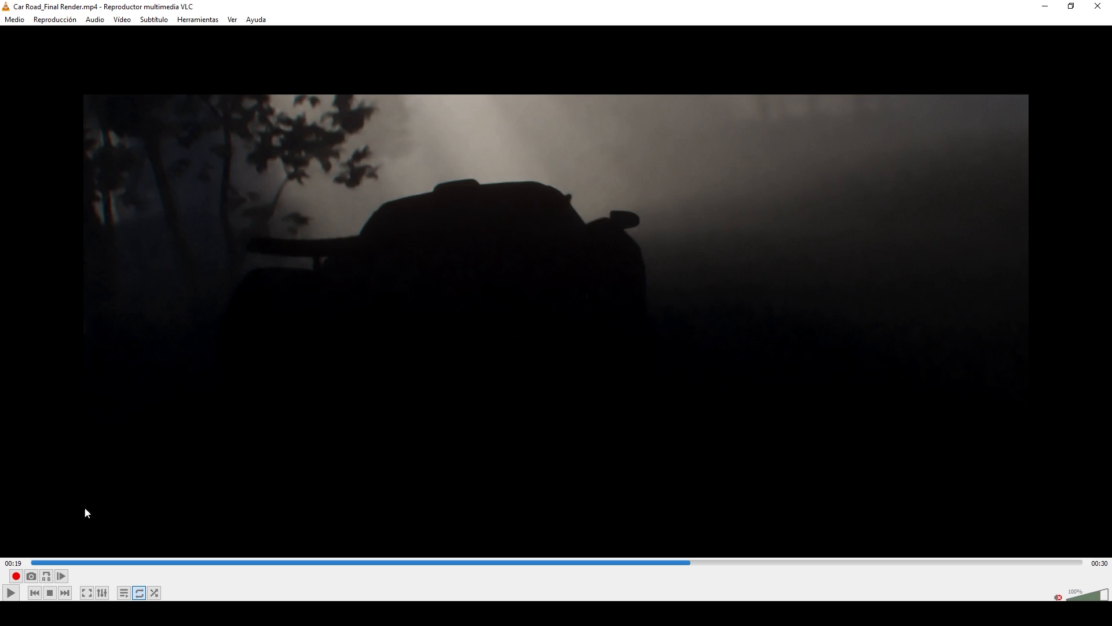
# Switch to VLC and play Car Road_Final Render.mp4 from the beginning in full screen
pyautogui.click(36, 561)
pyautogui.press('space')
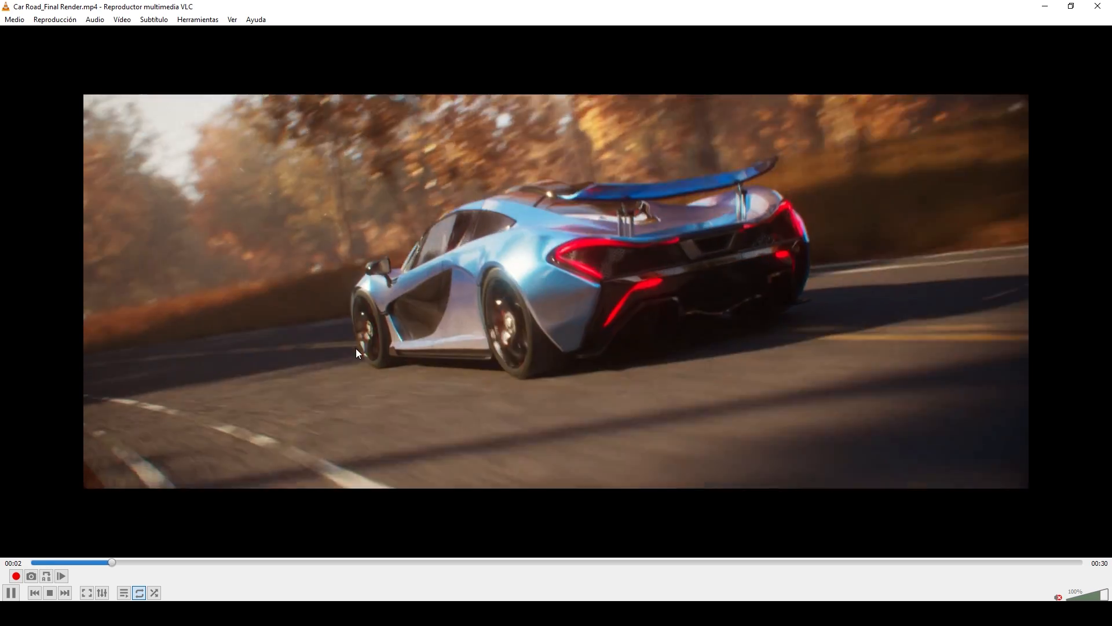
pyautogui.doubleClick(356, 349)
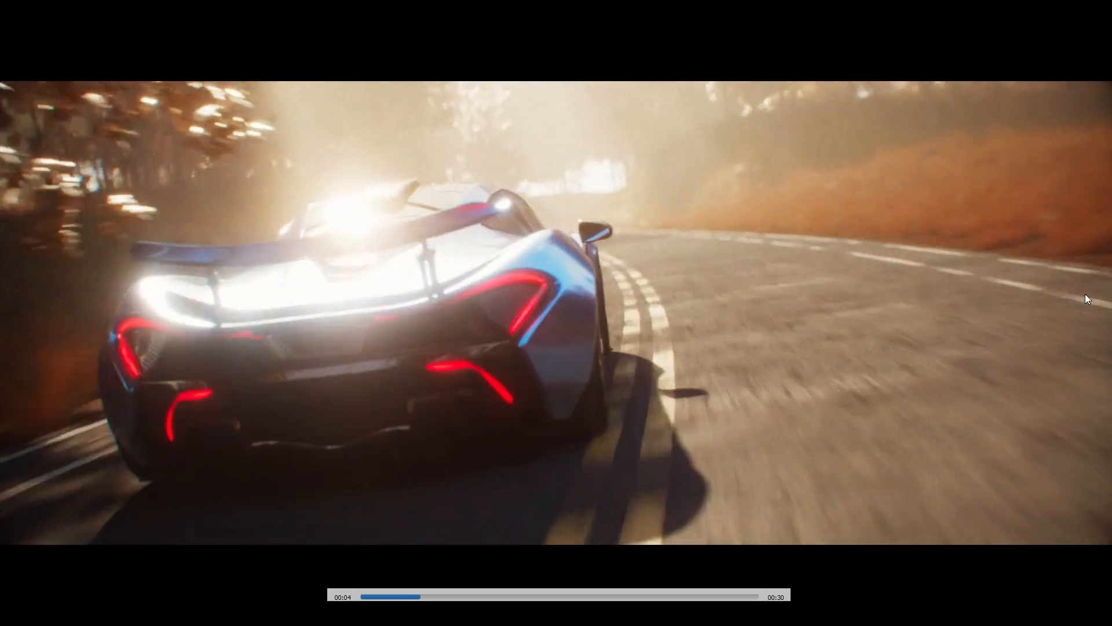